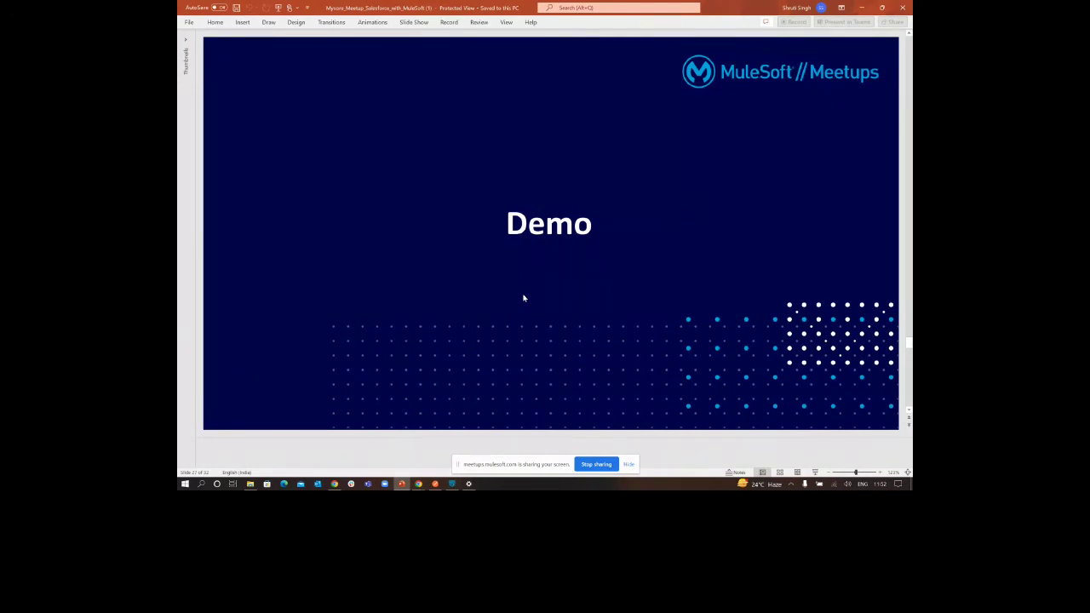
# - Bring up the Developer Console browser window from the taskbar, then close it
pyautogui.click(419, 484)
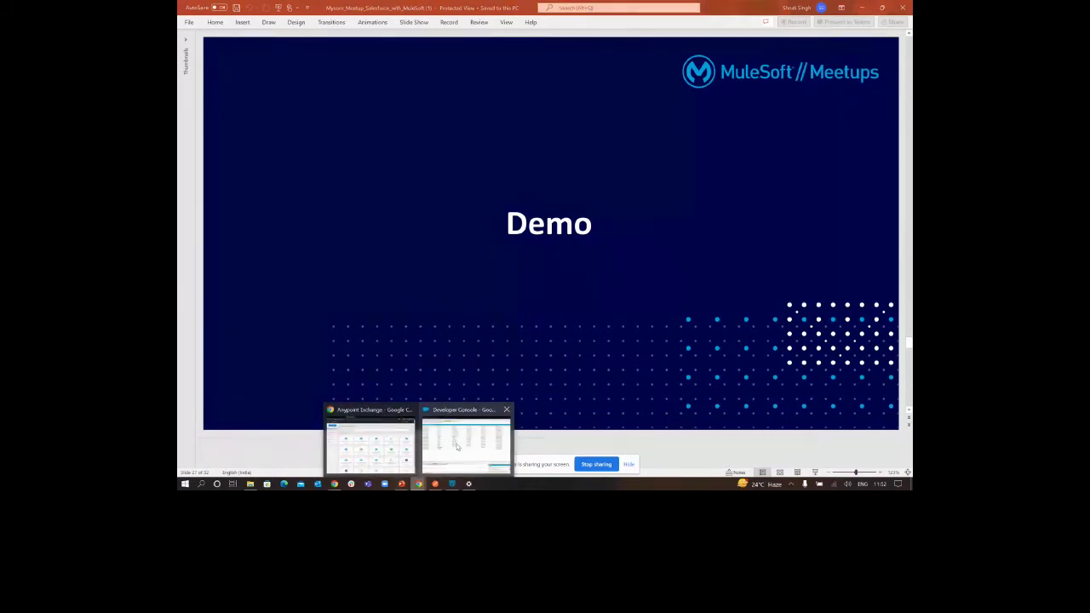
pyautogui.click(458, 446)
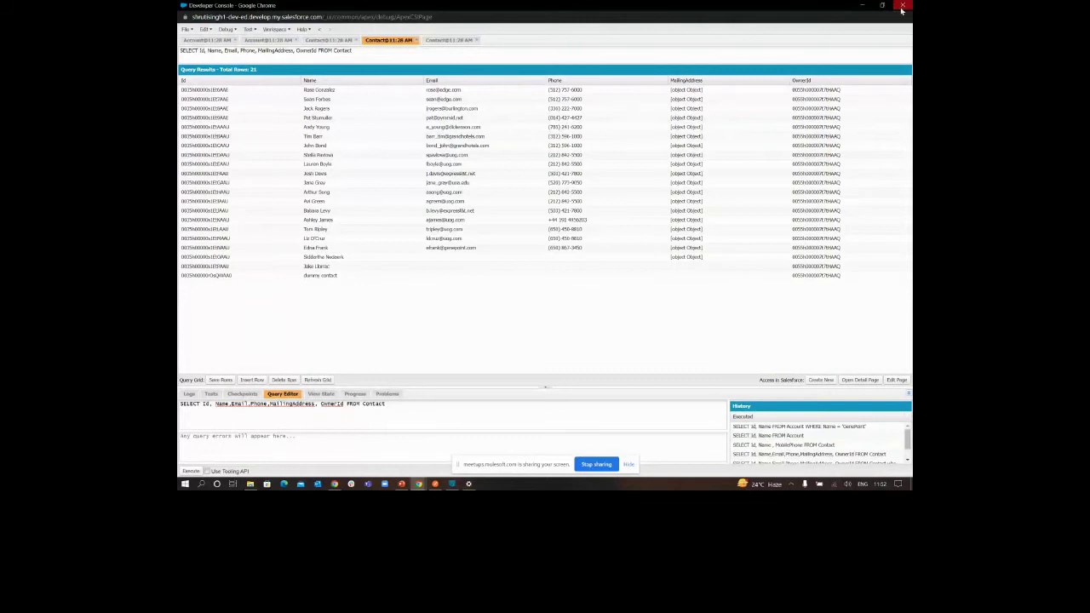
pyautogui.click(903, 6)
# - Return to the browser, switch through the Salesforce tabs, and open Setup Home in a new tab
pyautogui.click(420, 484)
pyautogui.click(460, 7)
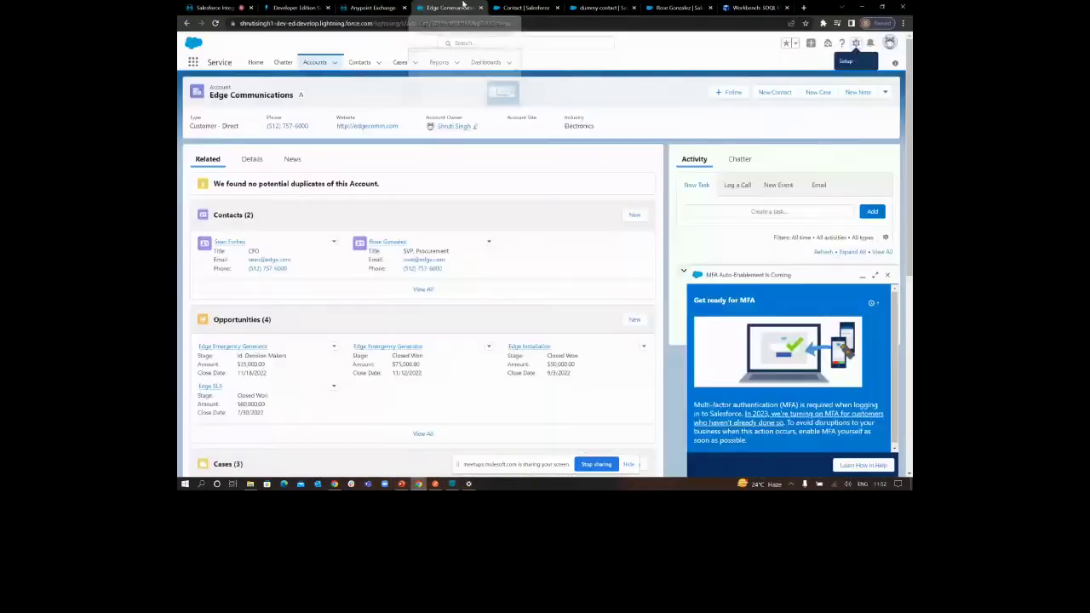
pyautogui.click(528, 6)
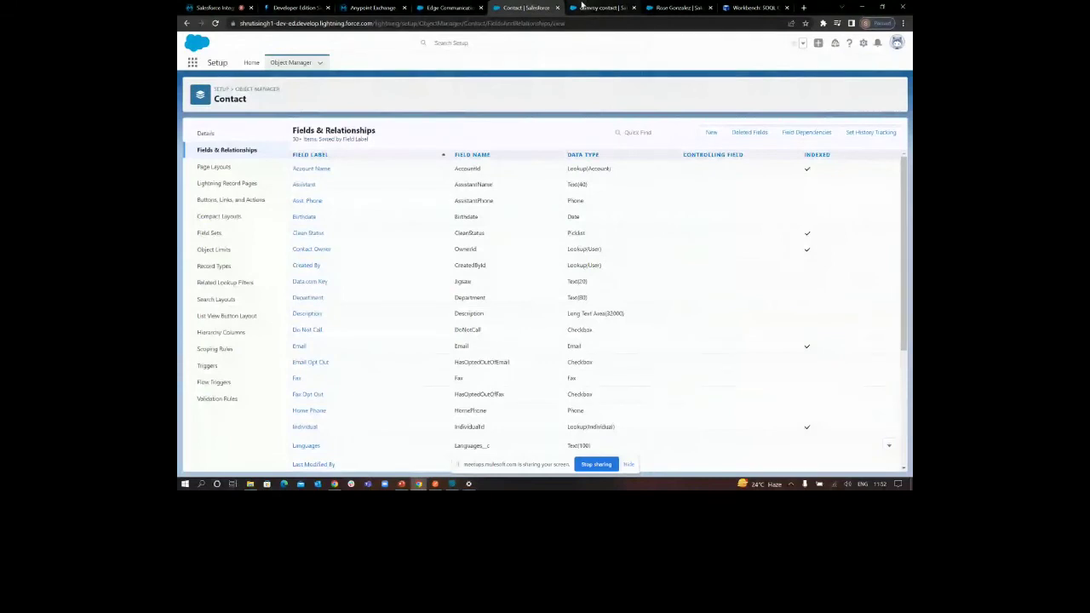
pyautogui.click(862, 43)
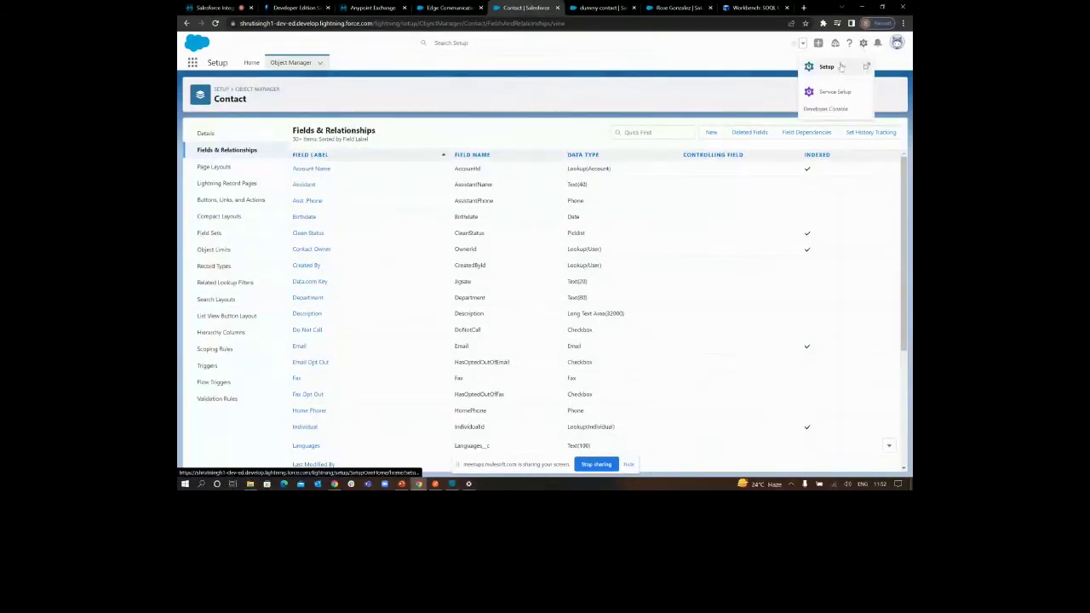
pyautogui.click(838, 66)
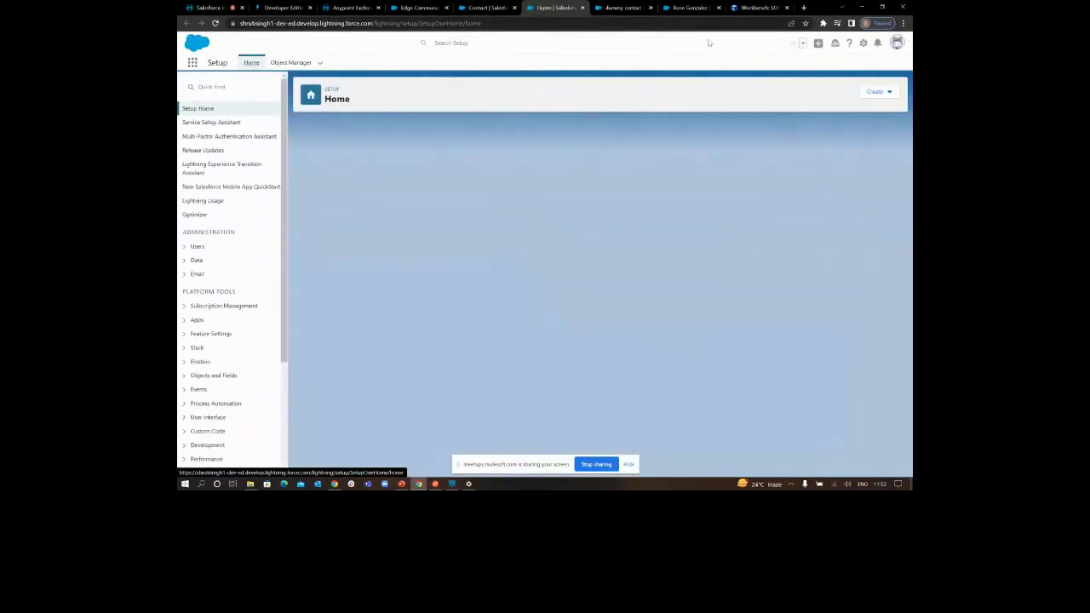
# - Go to the Reset My Security Token page in personal settings
pyautogui.click(896, 43)
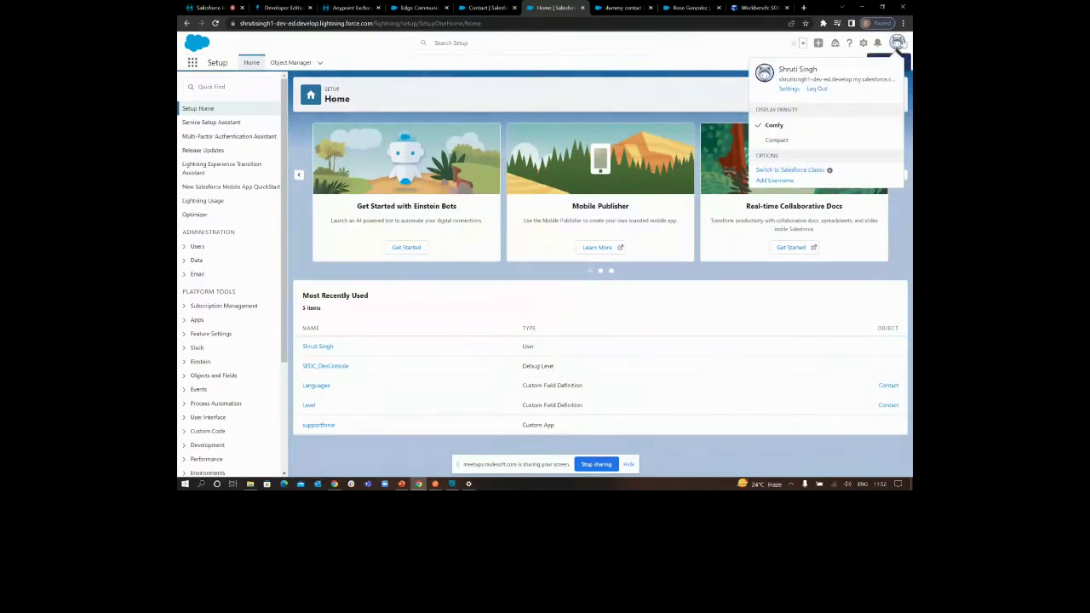
pyautogui.click(790, 90)
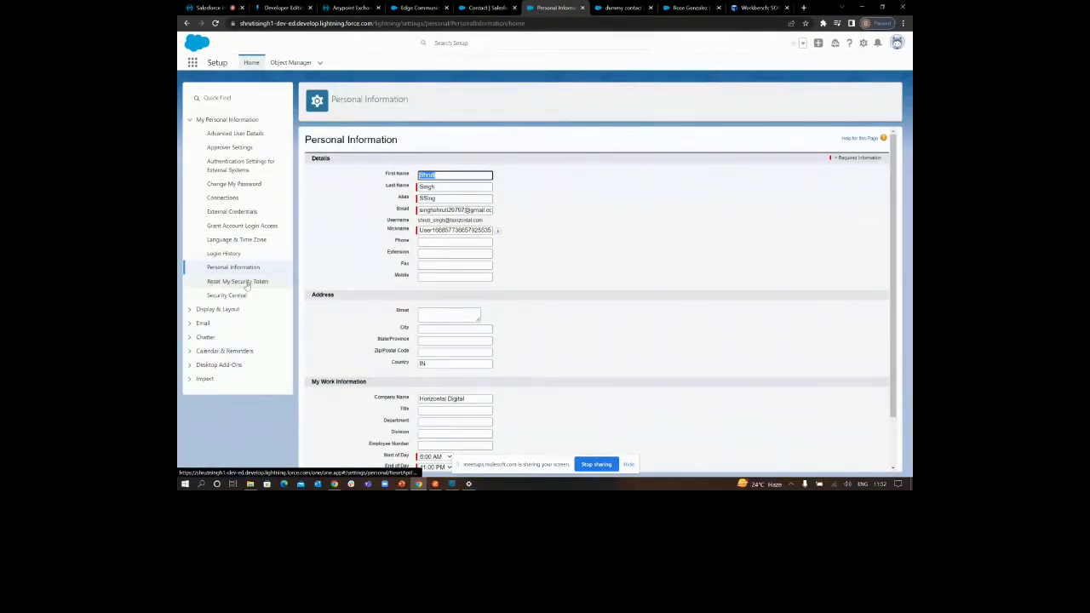
pyautogui.click(246, 281)
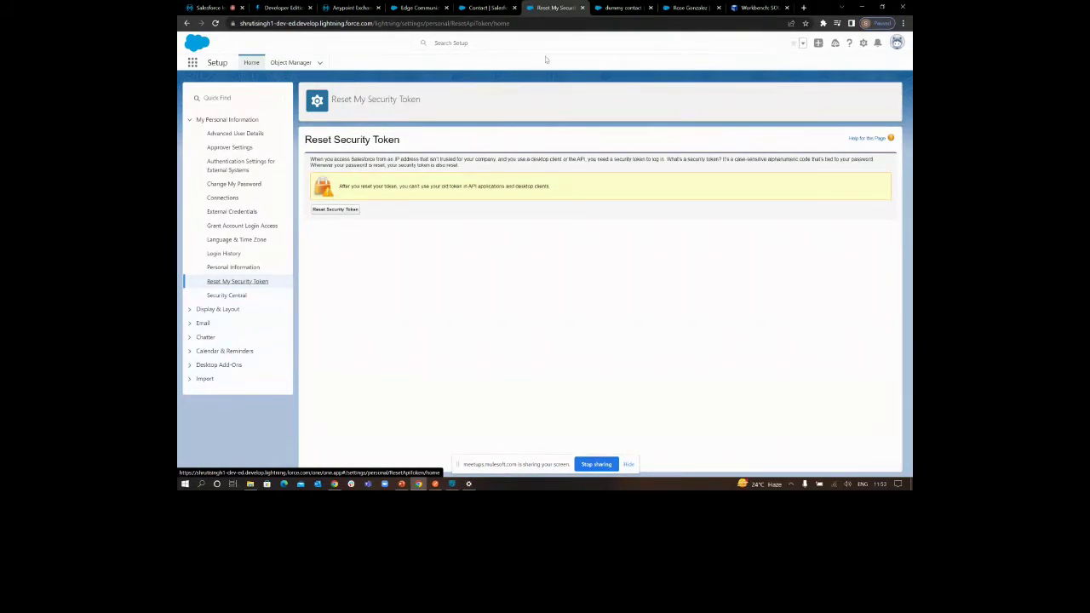
# - Search Quick Find for 'appl', clear it, then open Setup Home in another tab
pyautogui.click(225, 99)
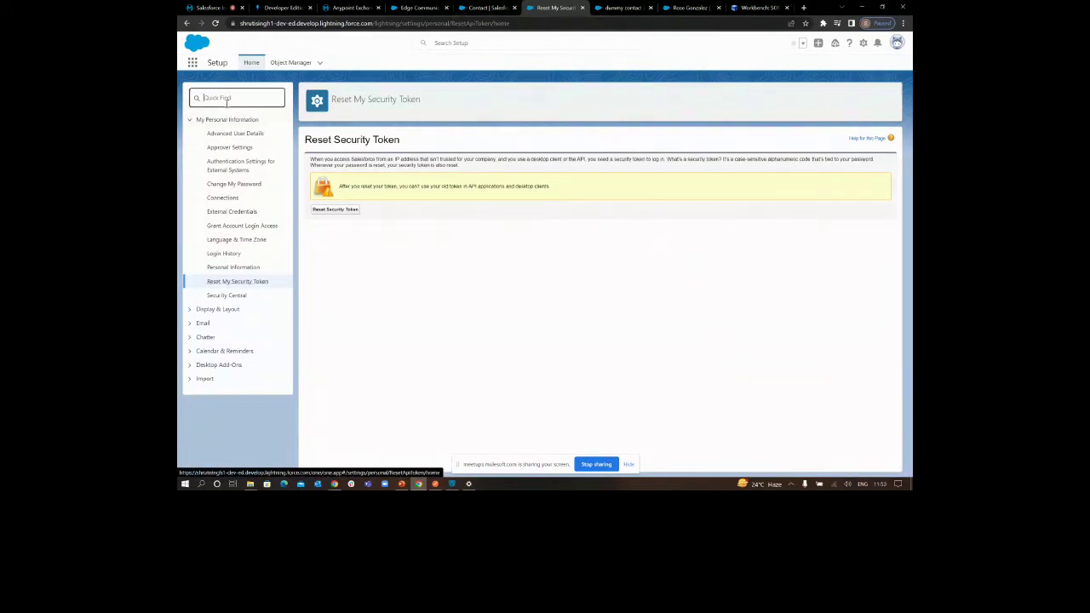
pyautogui.write('app')
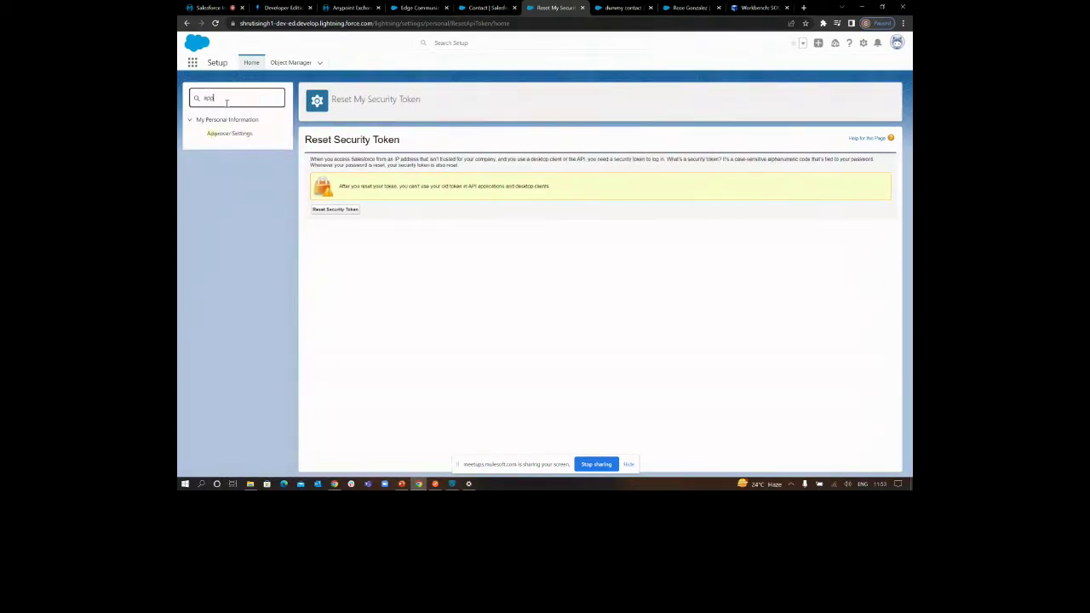
pyautogui.write('l')
pyautogui.press('BackSpace')
pyautogui.press('BackSpace')
pyautogui.press('BackSpace')
pyautogui.press('BackSpace')
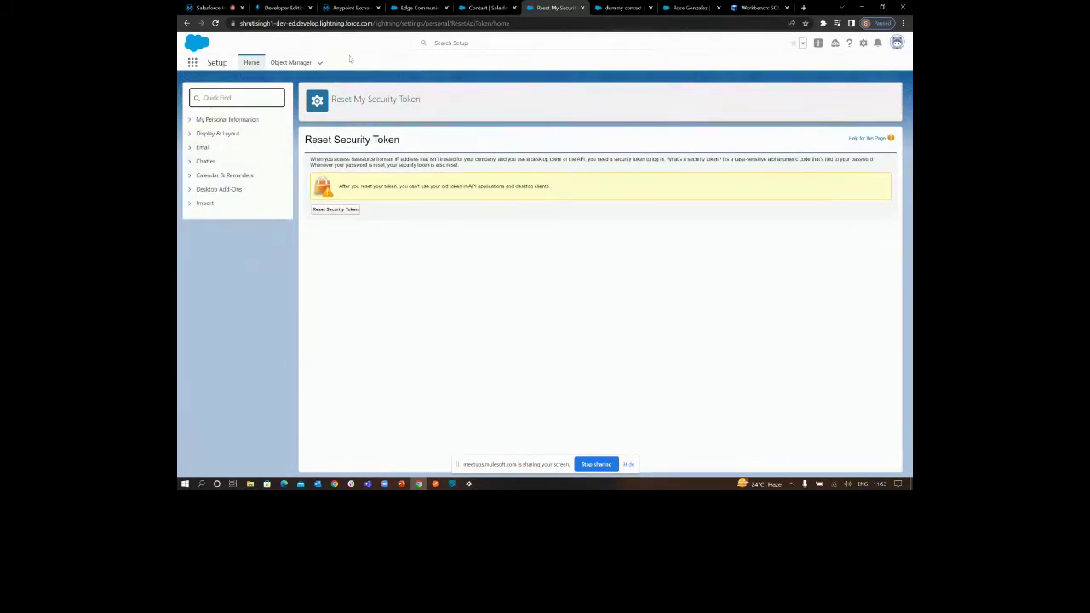
pyautogui.click(863, 44)
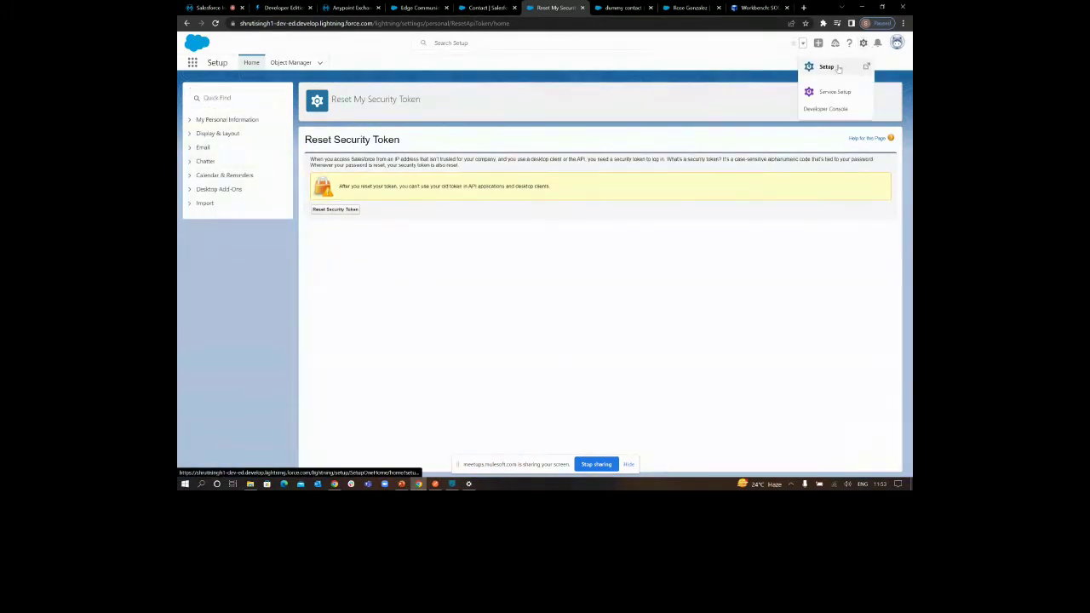
pyautogui.click(836, 68)
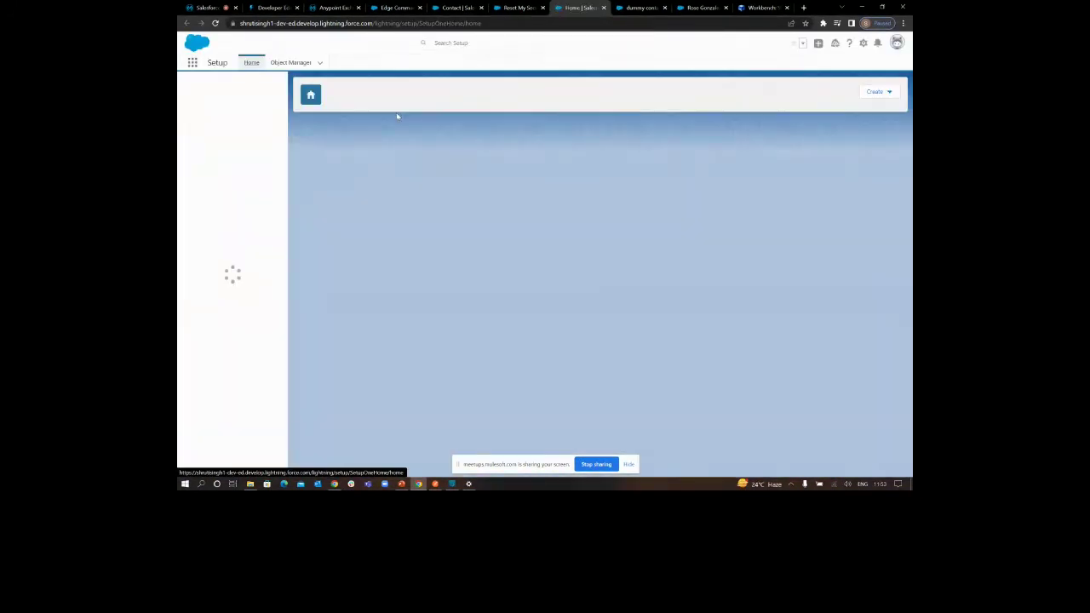
# - Open App Manager under Apps in the Setup sidebar and start a New Connected App
pyautogui.click(197, 320)
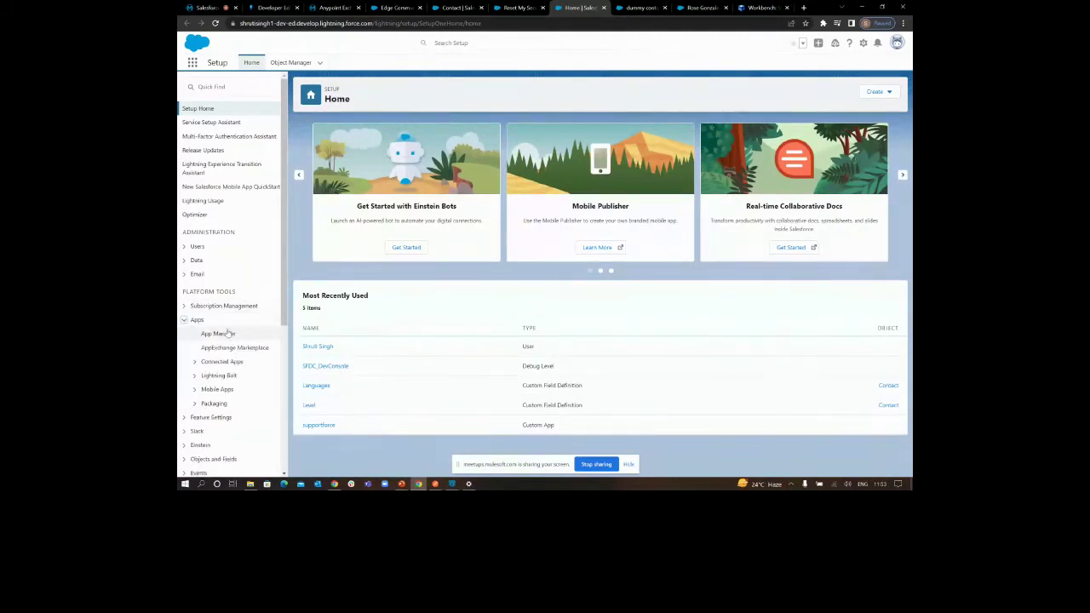
pyautogui.click(223, 334)
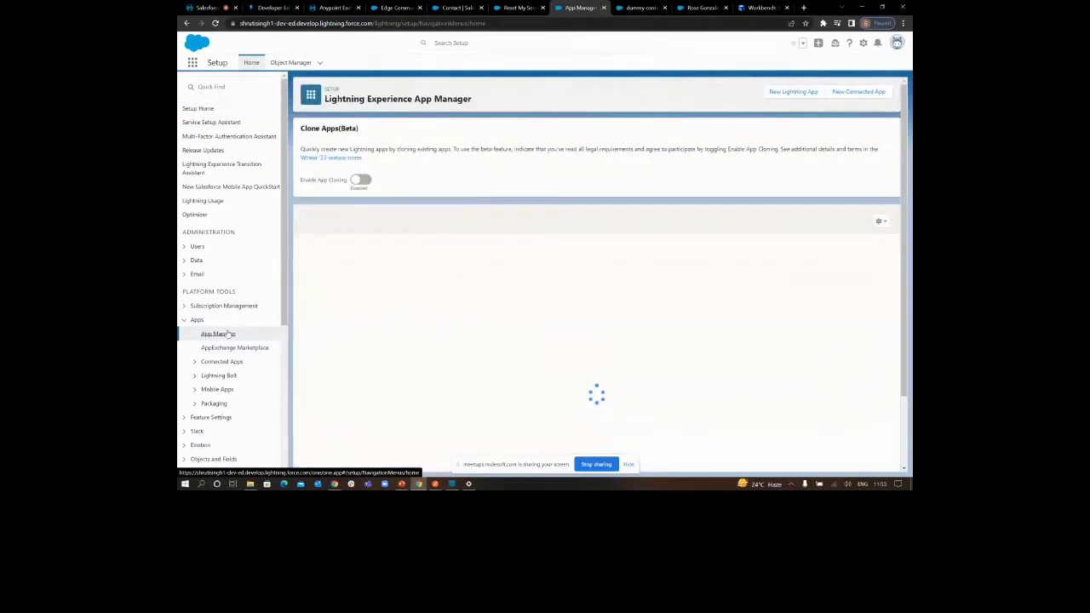
pyautogui.scroll(-1, 602, 306)
pyautogui.scroll(1, 601, 306)
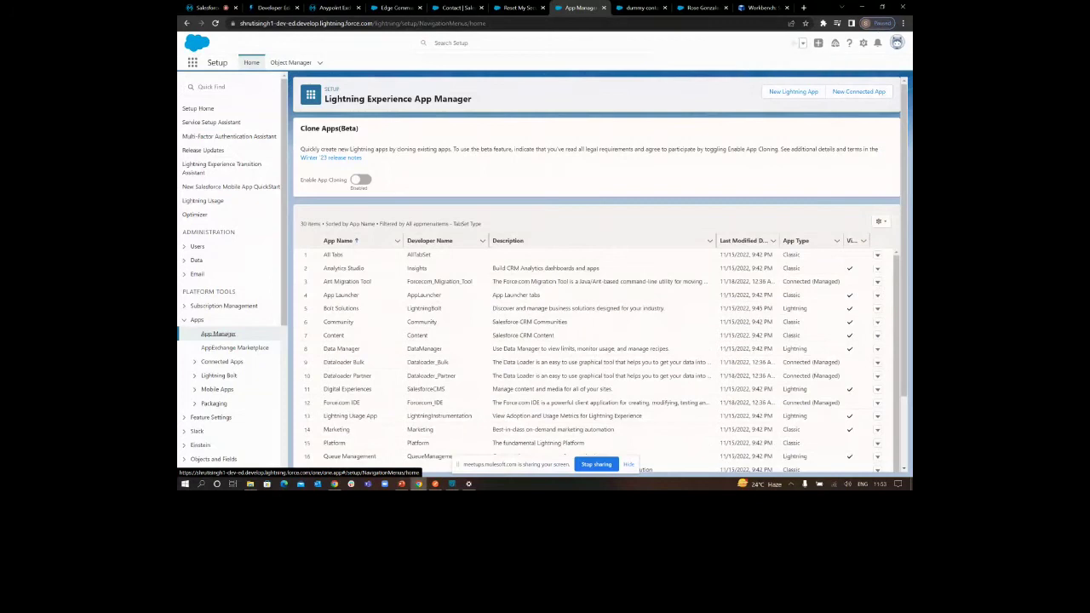
pyautogui.click(857, 92)
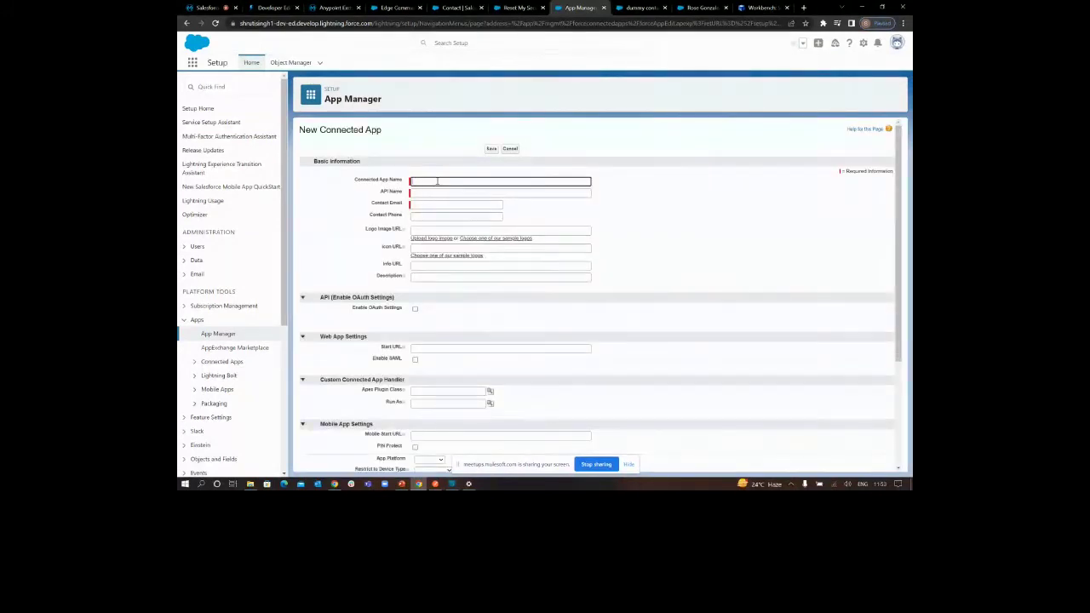
# - Name the connected app test_connected_app, auto-fill its API name, and enter a contact e-mail
pyautogui.write('st_connected_app')
pyautogui.click(441, 193)
pyautogui.click(445, 204)
pyautogui.write('test@')
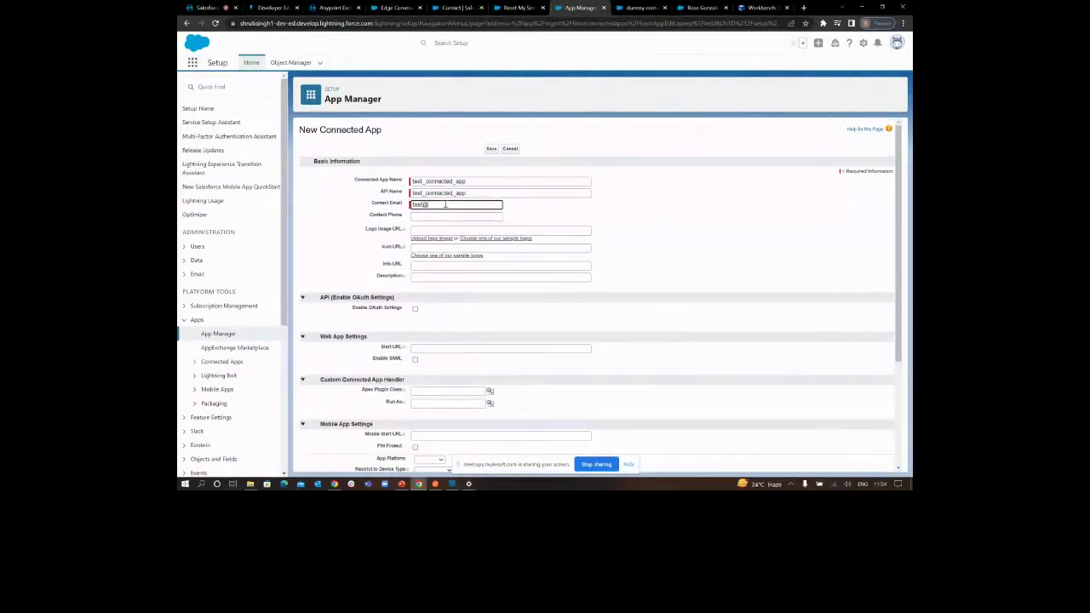
pyautogui.write('te')
pyautogui.press('BackSpace')
pyautogui.press('BackSpace')
pyautogui.press('BackSpace')
pyautogui.write('gmail.com')
# - Enable OAuth Settings for the connected app
pyautogui.scroll(-2, 448, 275)
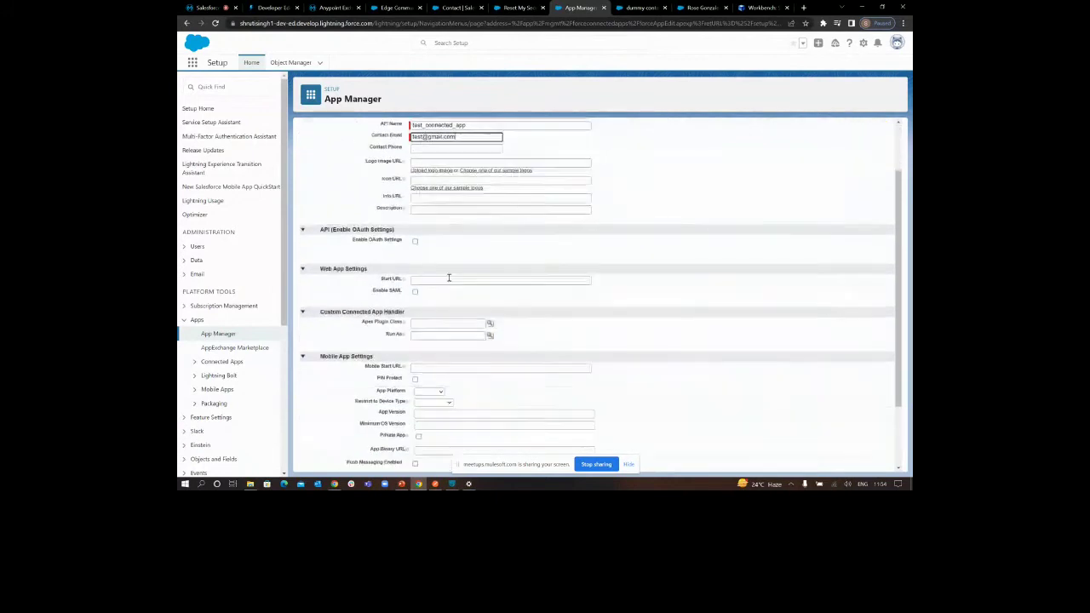
pyautogui.scroll(-3, 492, 242)
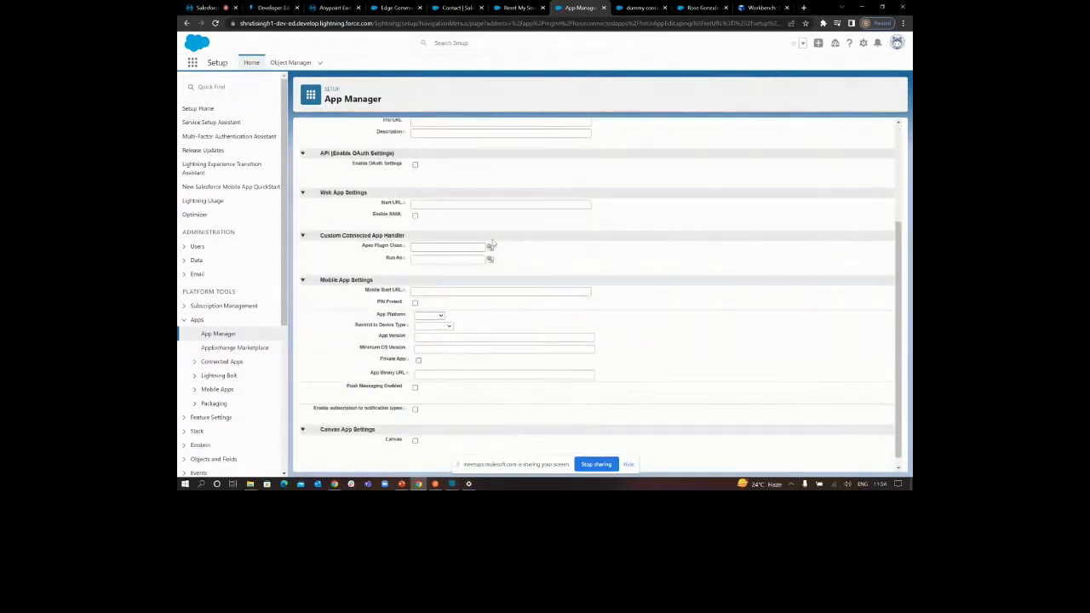
pyautogui.scroll(5, 491, 241)
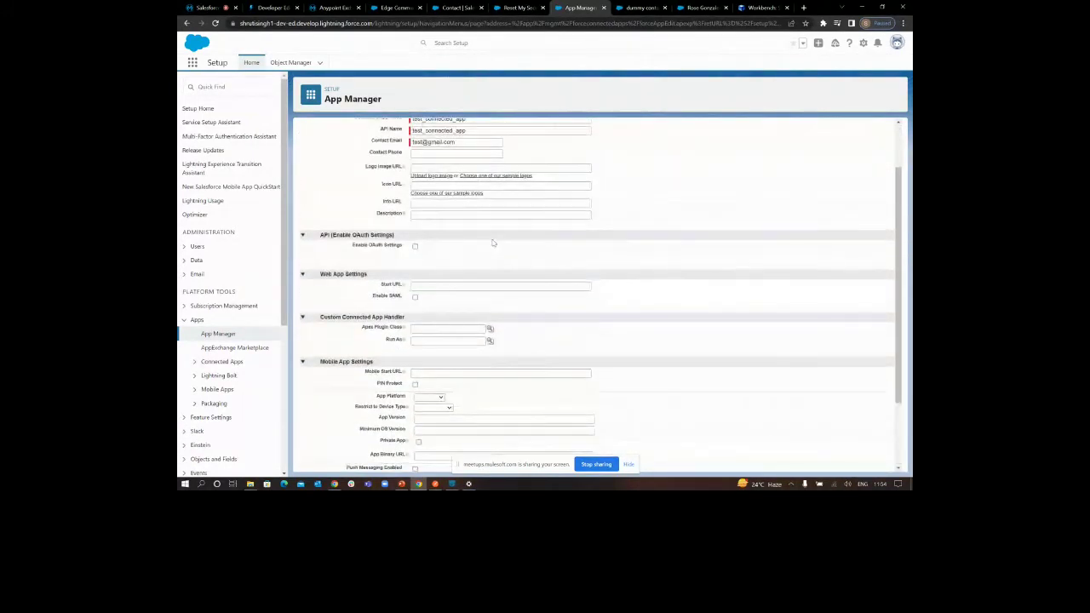
pyautogui.scroll(-4, 419, 194)
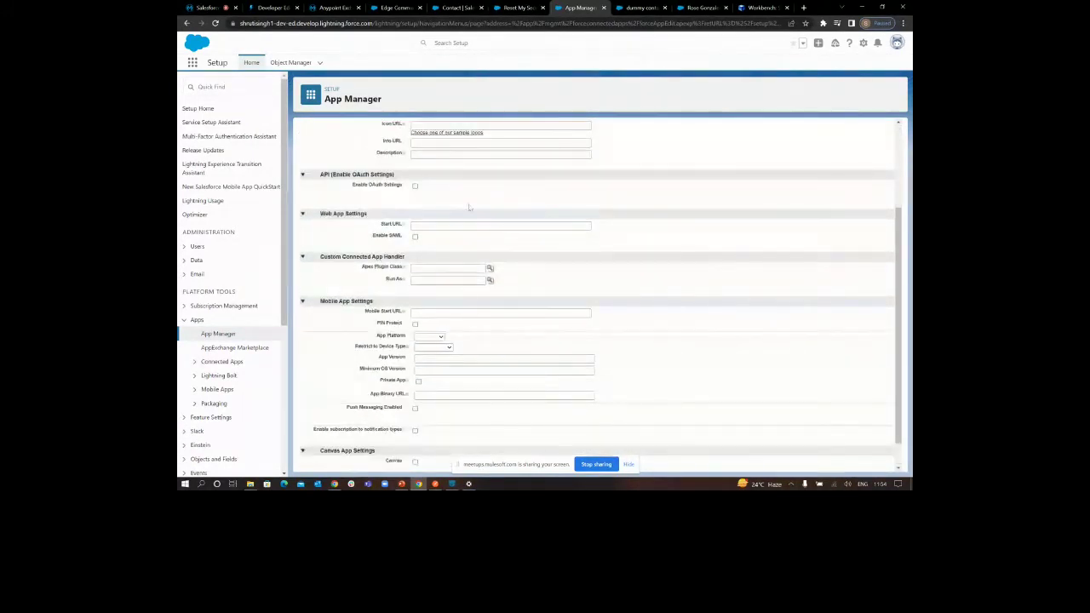
pyautogui.click(415, 187)
pyautogui.scroll(3, 416, 191)
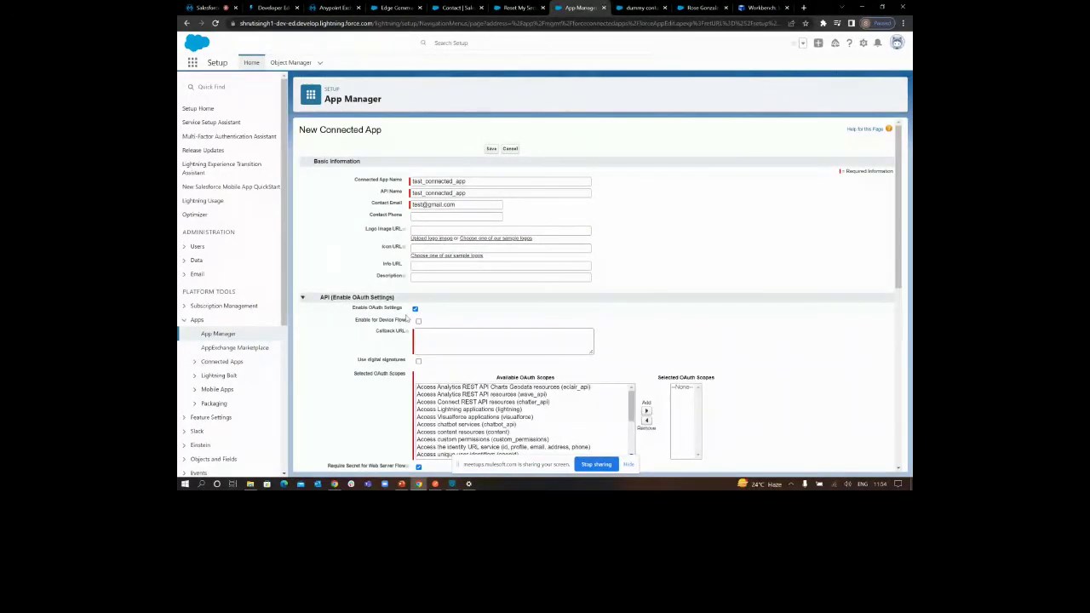
pyautogui.scroll(-3, 406, 318)
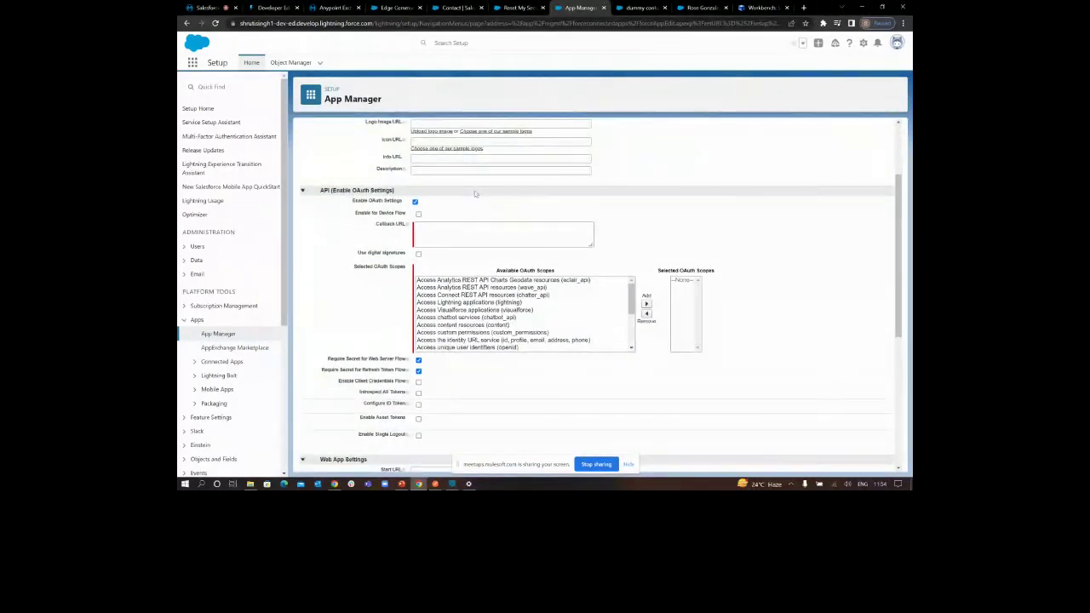
pyautogui.click(443, 236)
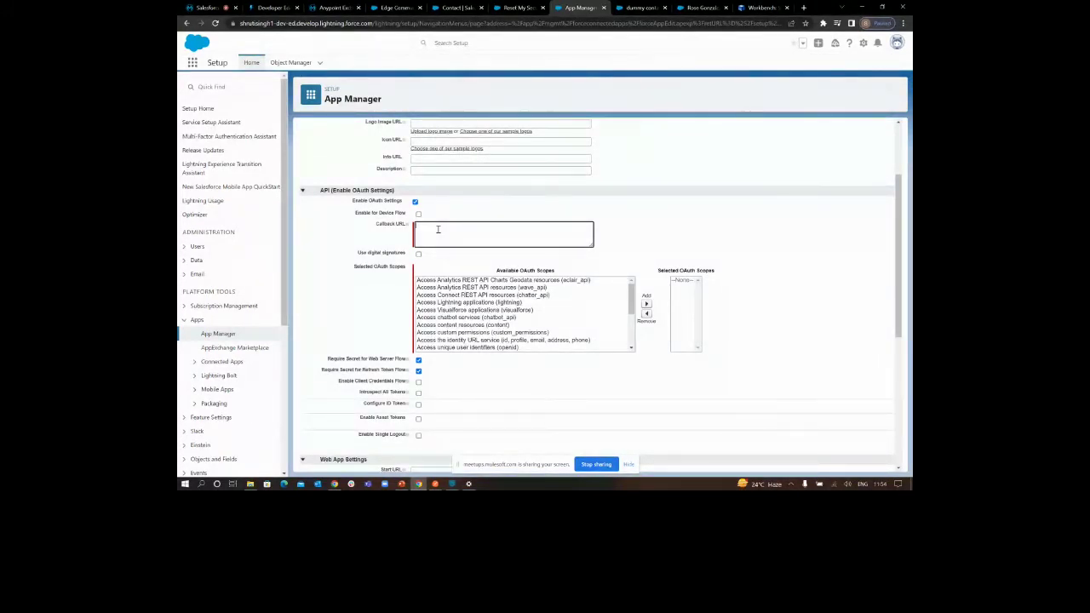
pyautogui.write('http://localhost:8081/')
pyautogui.write('callback')
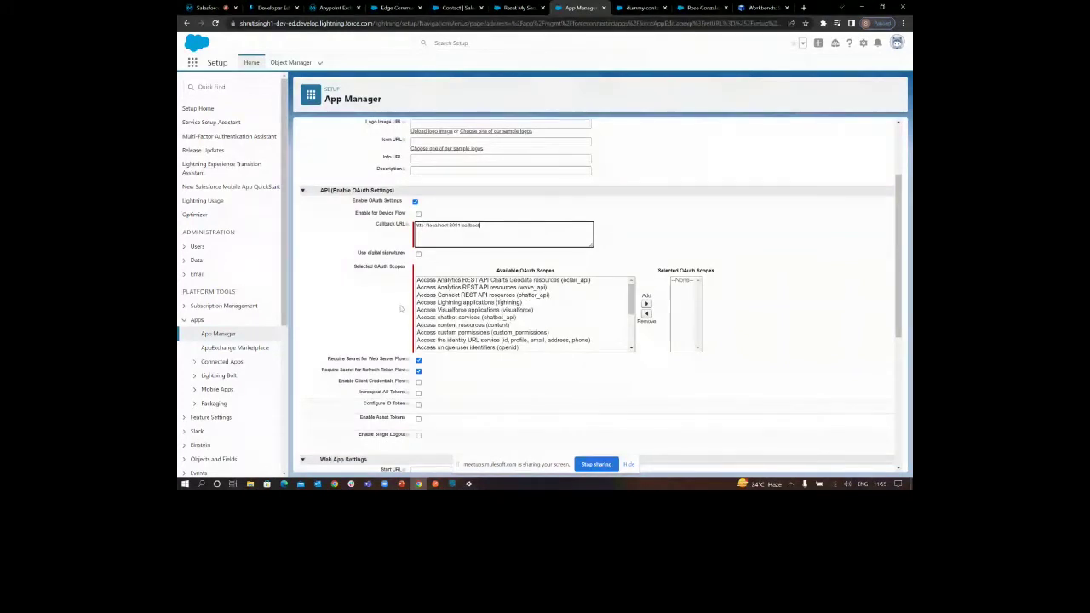
# - Select all available OAuth scopes and add them to the selected scopes
pyautogui.click(562, 303)
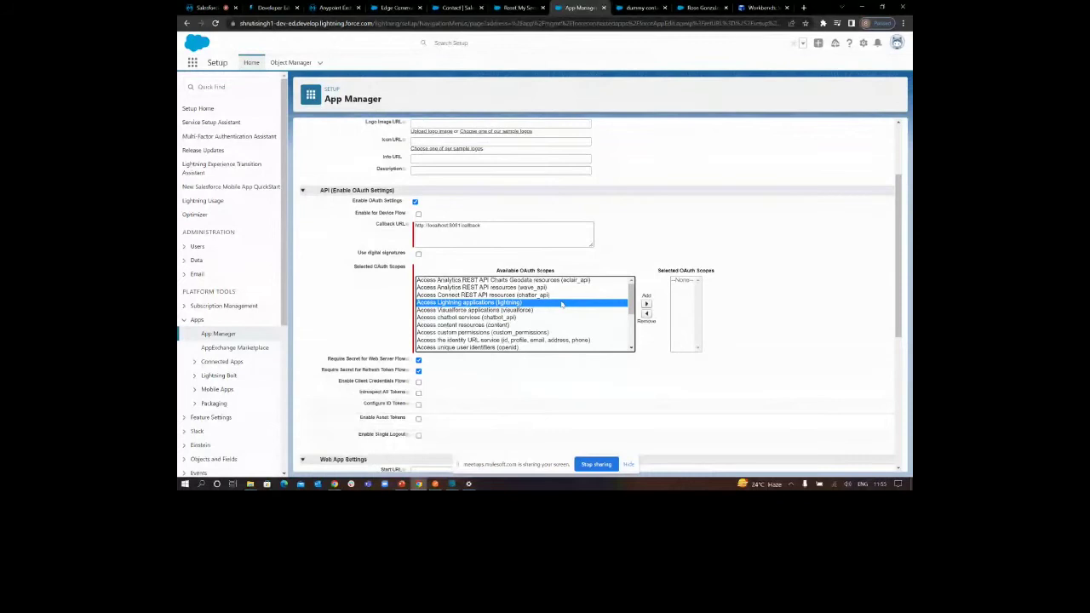
pyautogui.scroll(2, 566, 299)
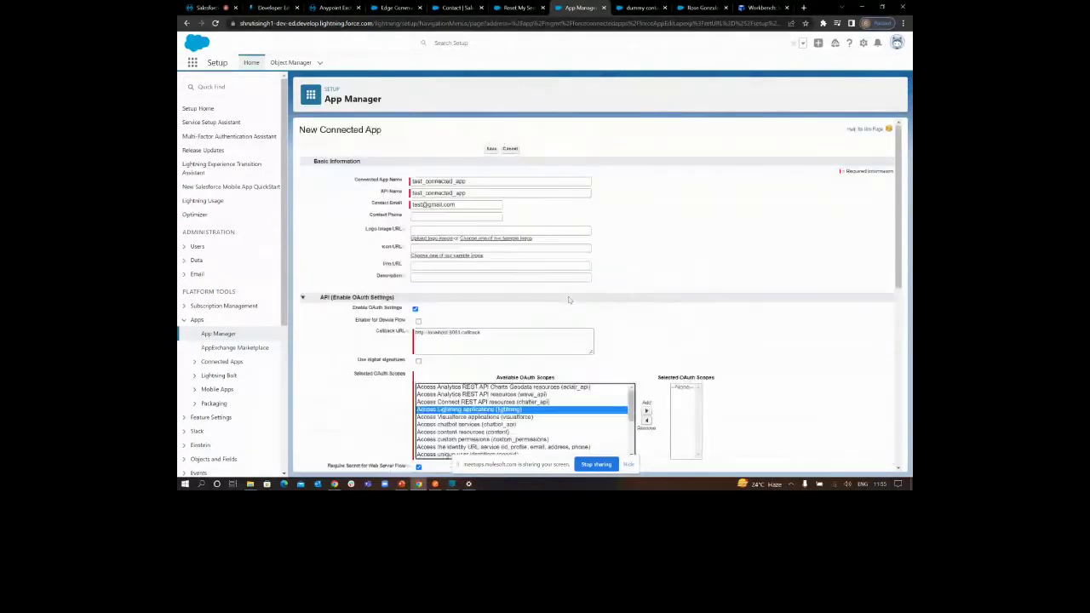
pyautogui.scroll(-5, 547, 389)
pyautogui.scroll(-3, 522, 431)
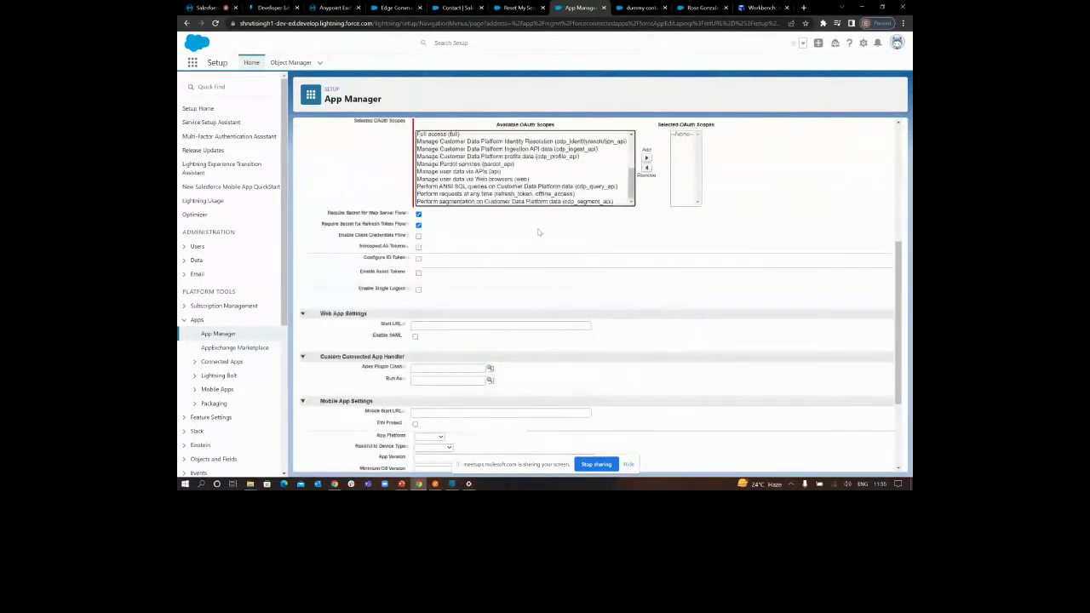
pyautogui.click(511, 172)
pyautogui.hotkey('ctrl', 'a')
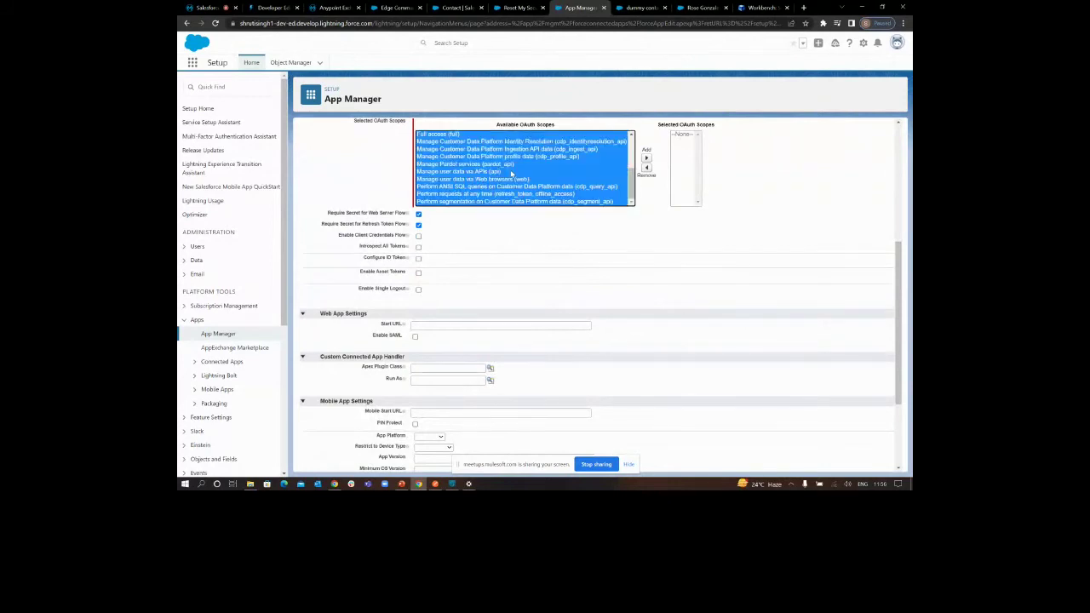
pyautogui.scroll(2, 545, 170)
pyautogui.click(647, 159)
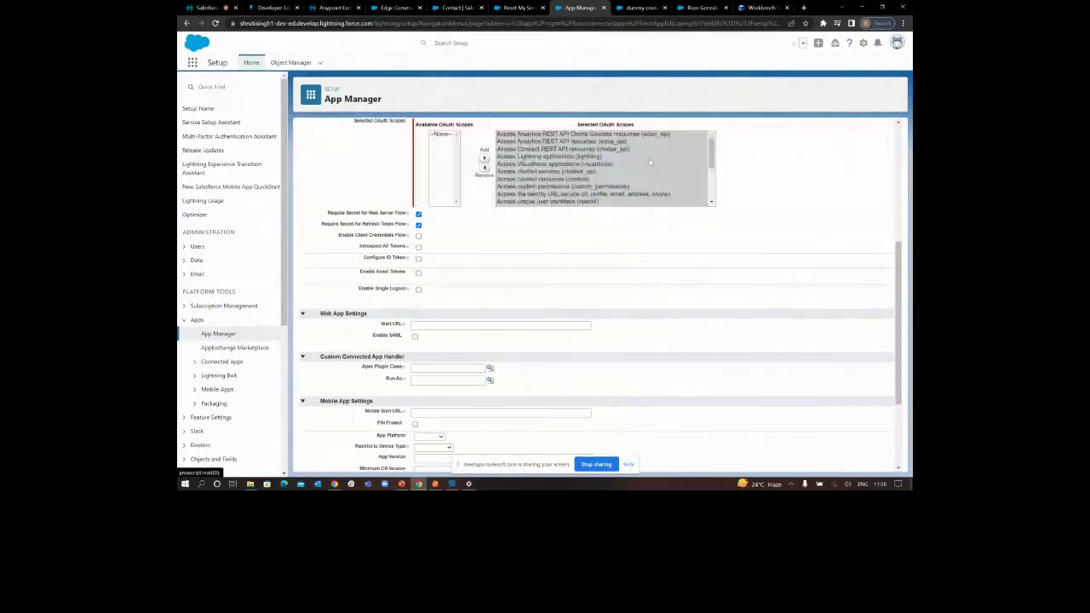
pyautogui.scroll(2, 684, 174)
pyautogui.scroll(-4, 480, 375)
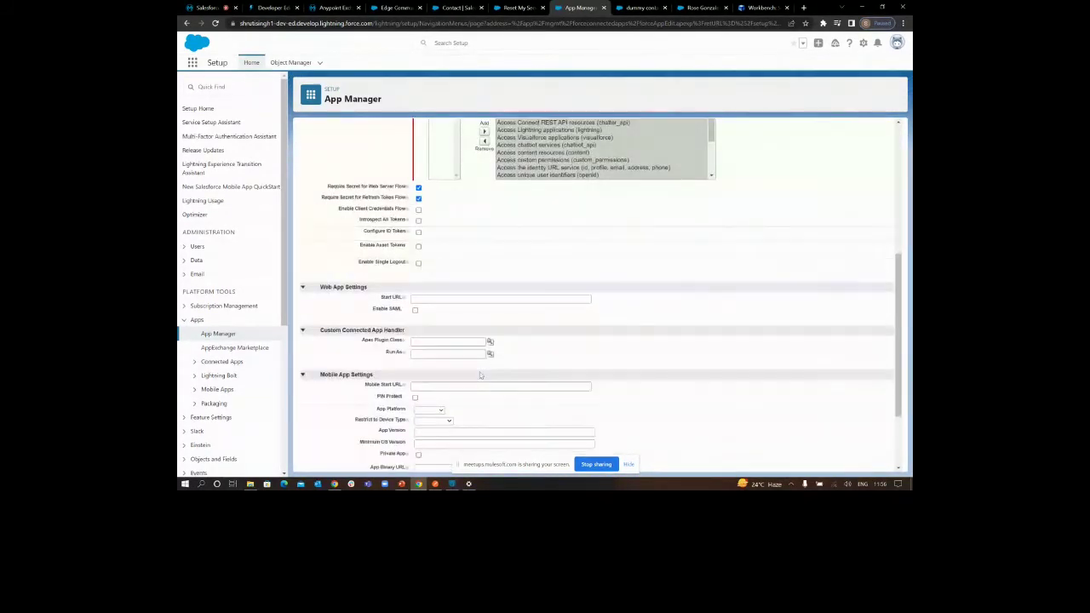
pyautogui.scroll(-1, 481, 375)
pyautogui.scroll(4, 480, 375)
pyautogui.scroll(-4, 480, 375)
# - Save test_connected_app, acknowledge the notice, review its details, and return to App Manager
pyautogui.click(492, 450)
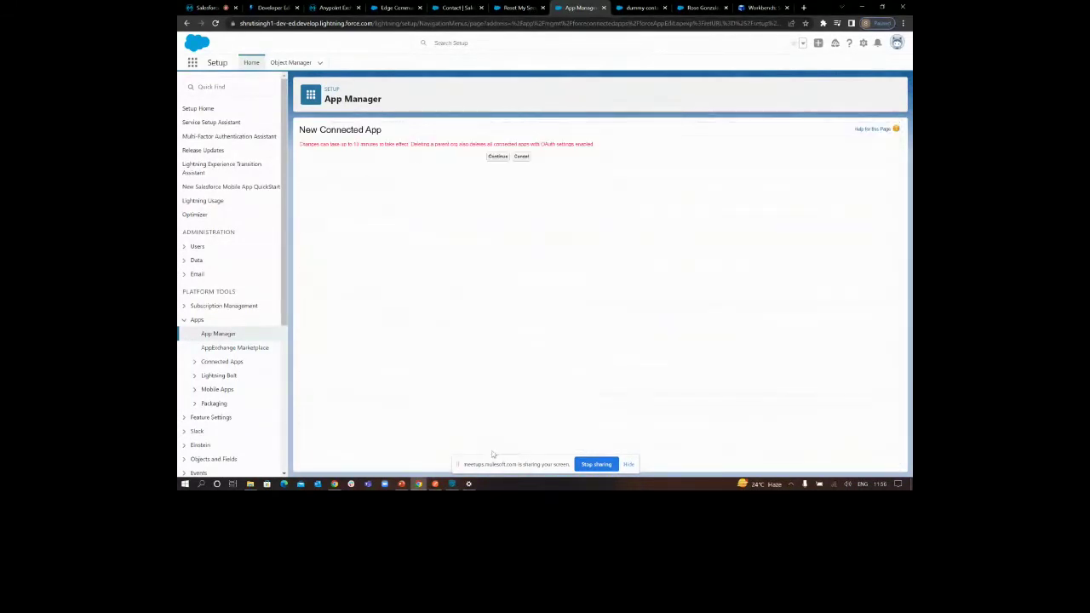
pyautogui.click(498, 157)
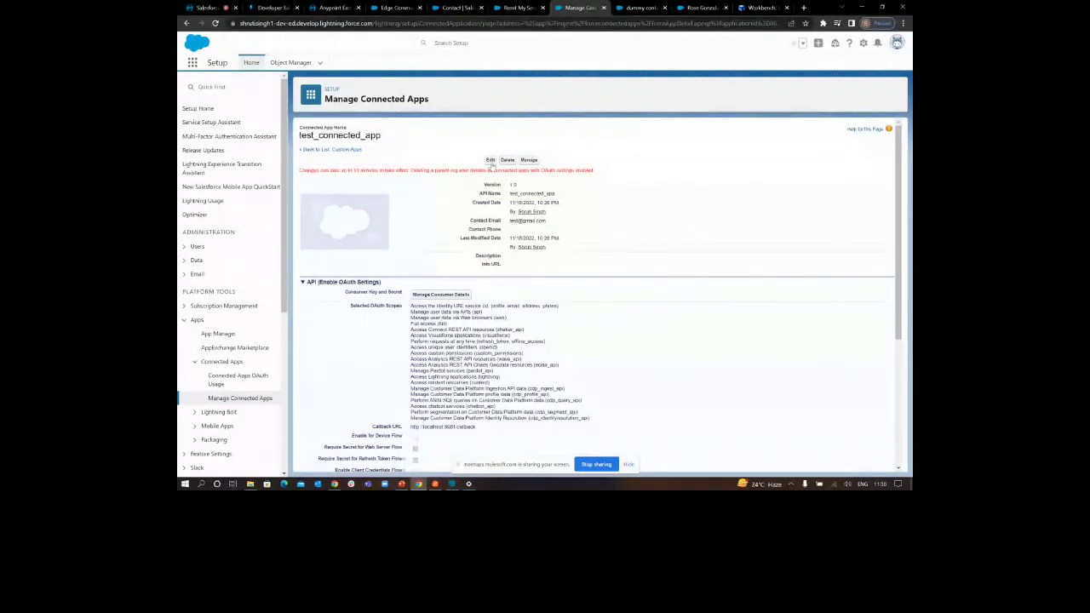
pyautogui.scroll(-5, 464, 226)
pyautogui.scroll(5, 460, 238)
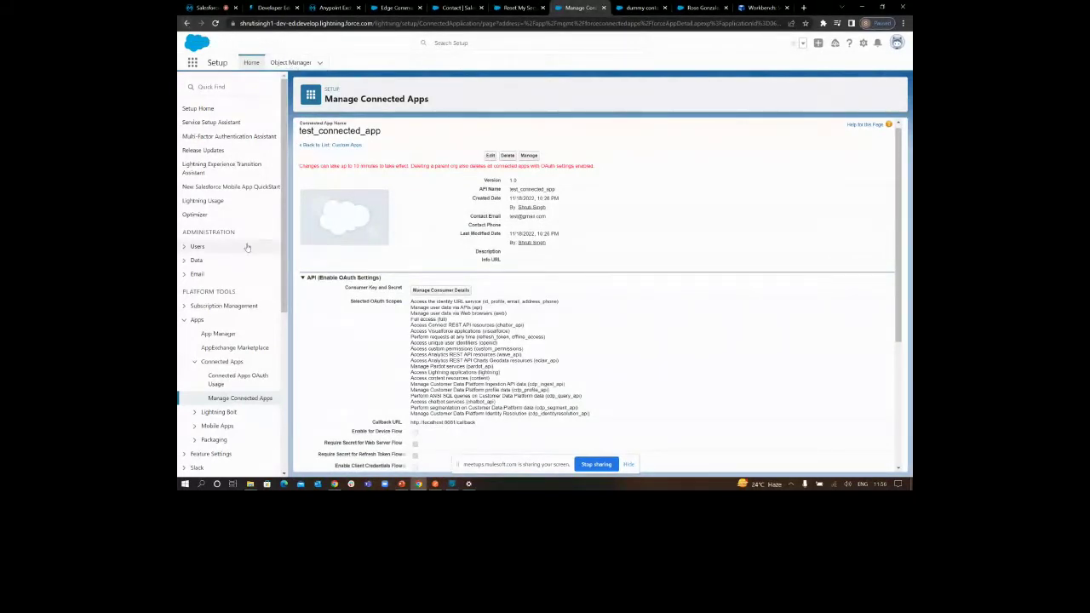
pyautogui.scroll(-1, 227, 334)
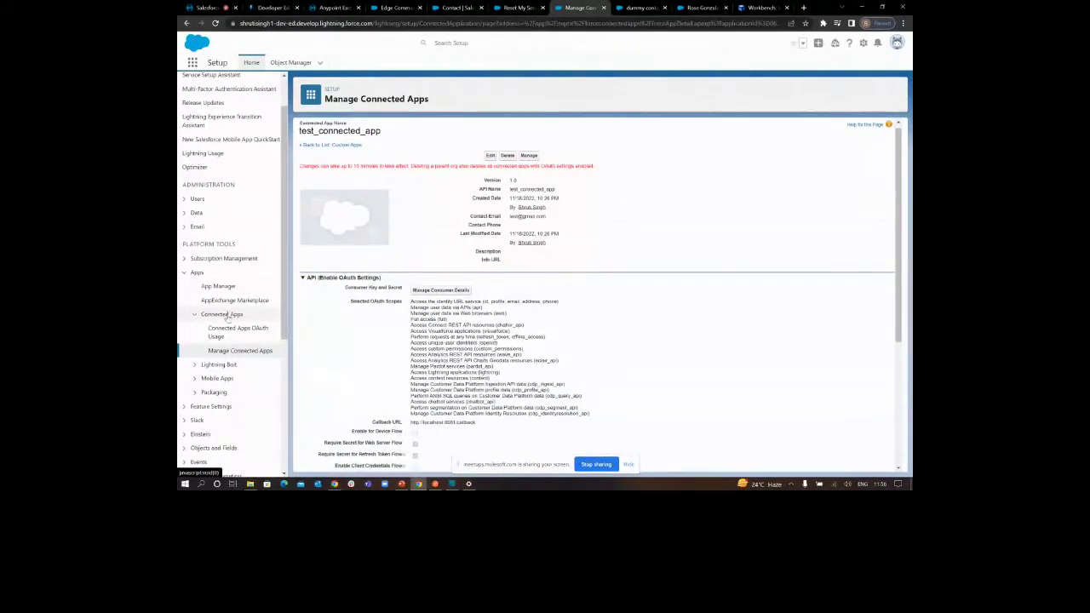
pyautogui.click(218, 287)
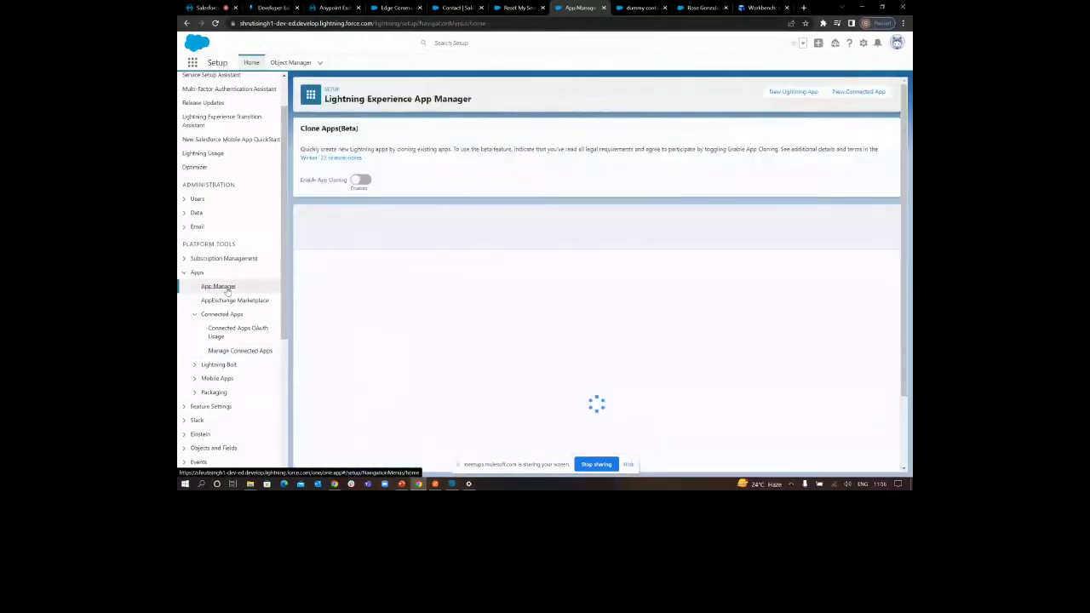
# - Look over the SC_OAuth app's Manage policies page, then go back to the app list
pyautogui.scroll(-2, 410, 408)
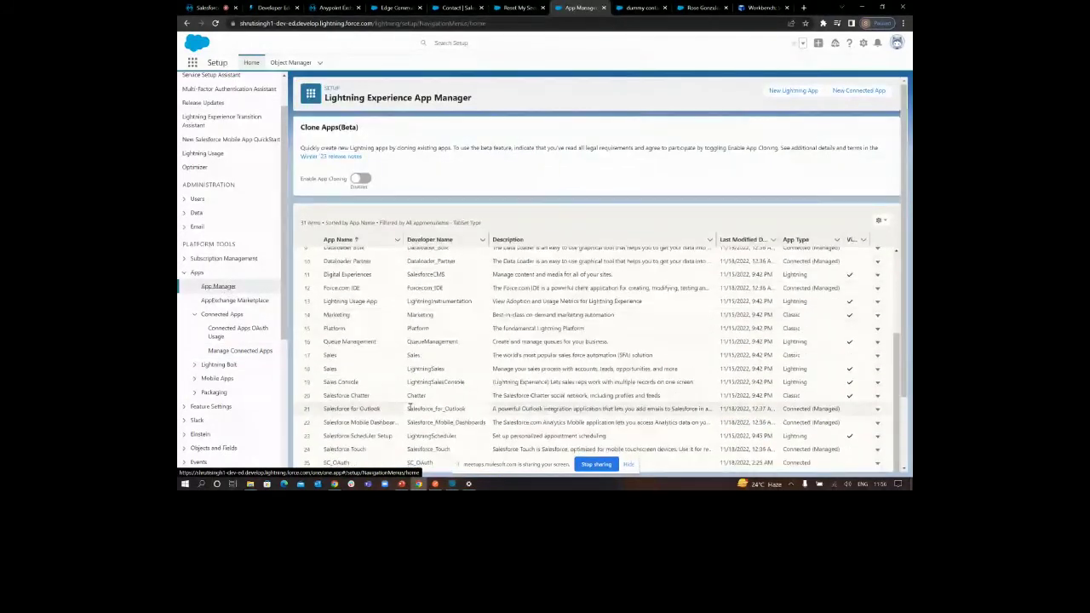
pyautogui.scroll(-1, 410, 408)
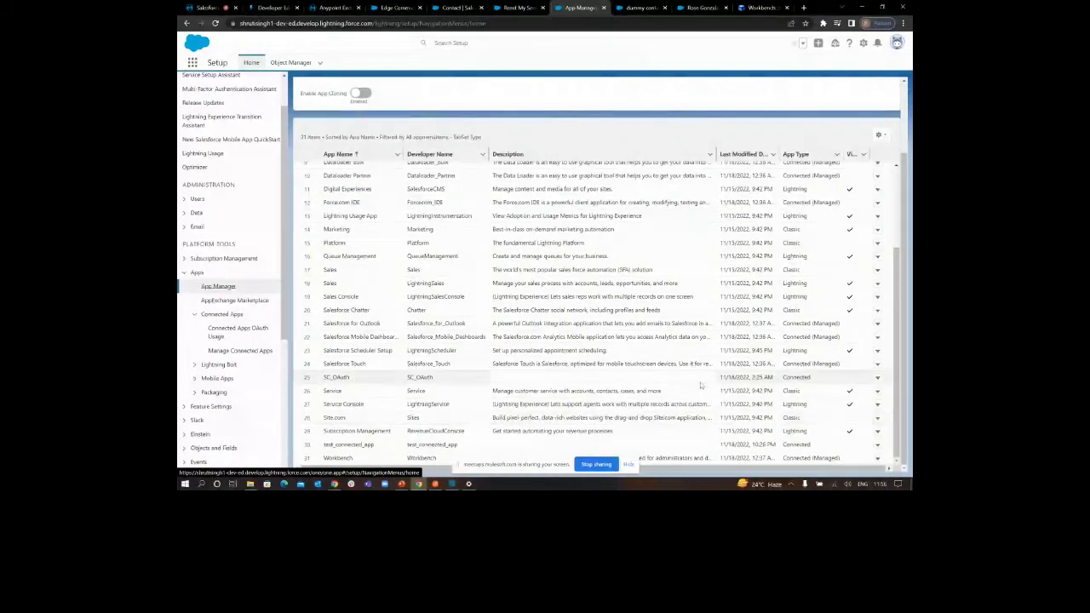
pyautogui.click(878, 378)
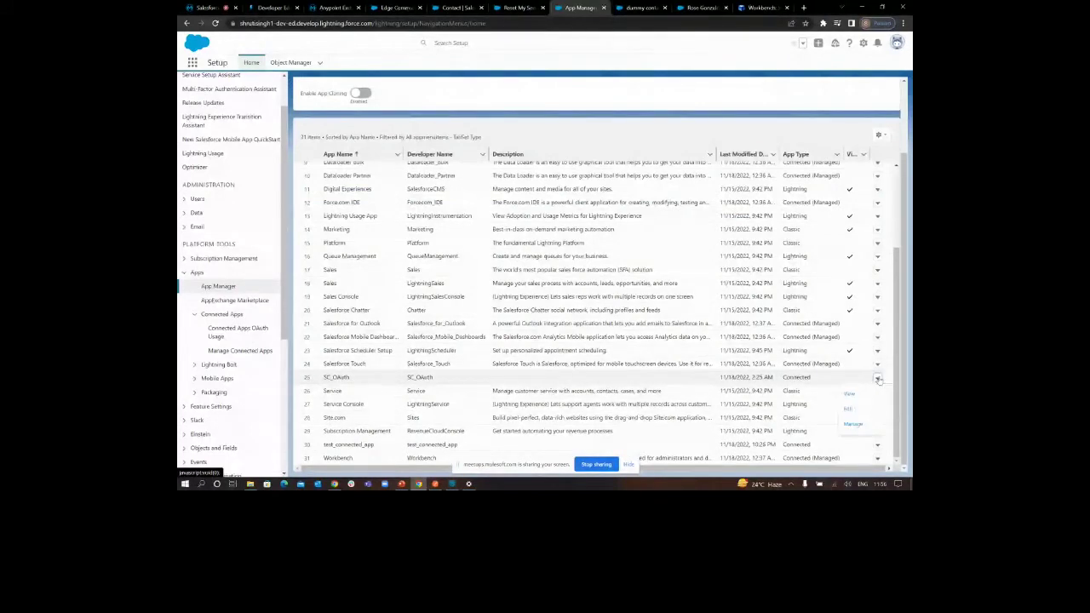
pyautogui.click(858, 422)
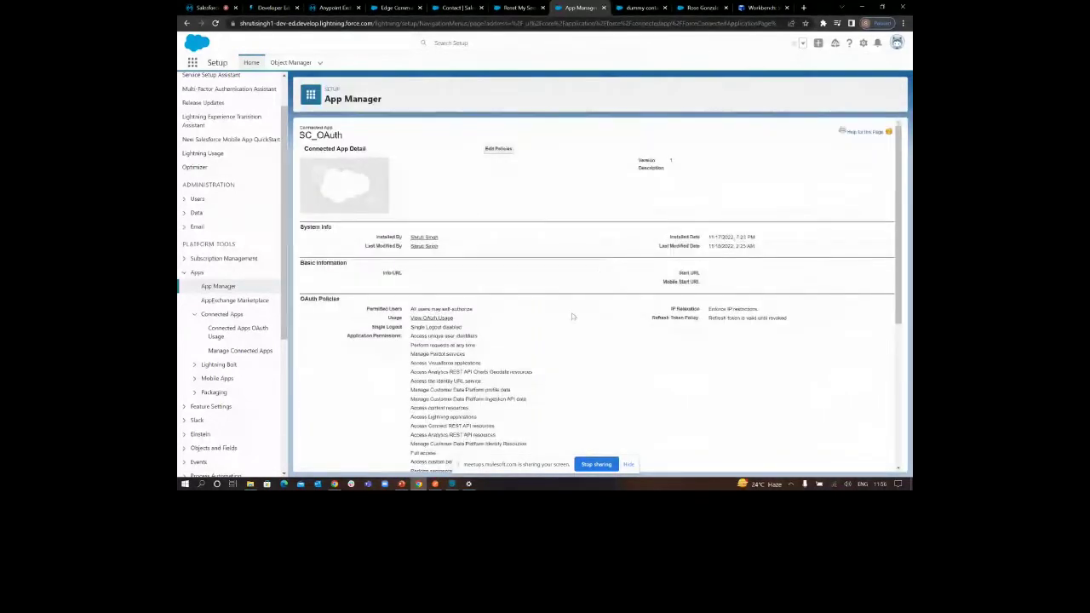
pyautogui.scroll(-4, 561, 326)
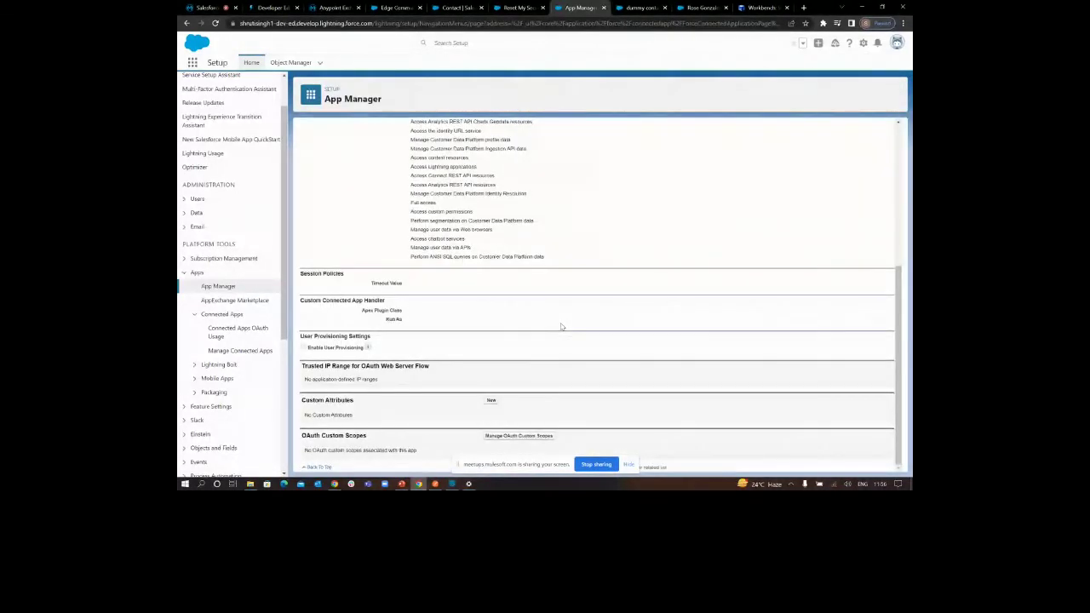
pyautogui.scroll(4, 562, 326)
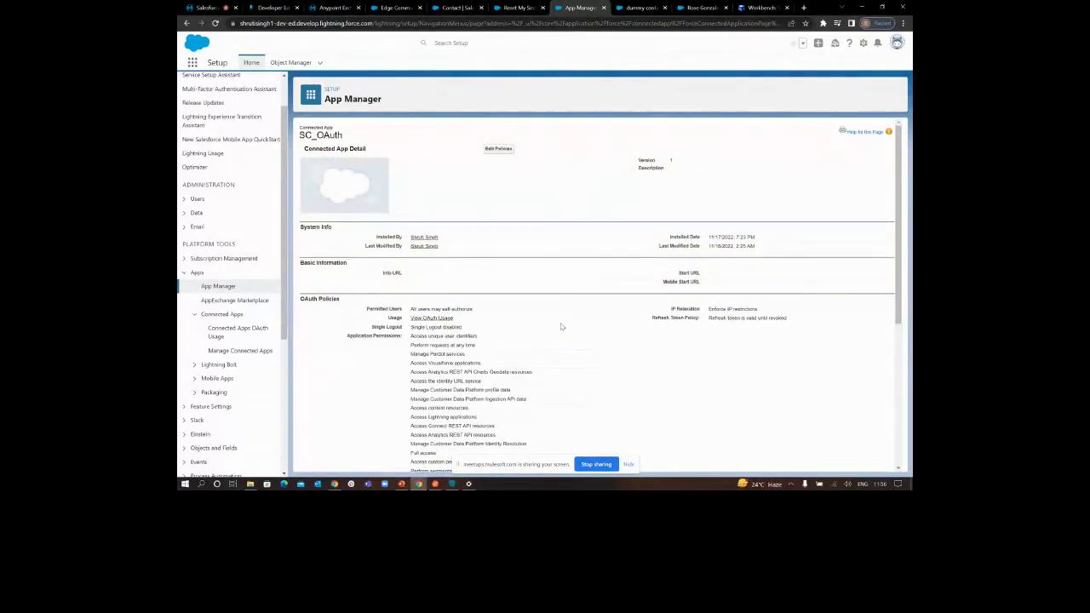
pyautogui.scroll(-5, 562, 326)
pyautogui.scroll(10, 561, 326)
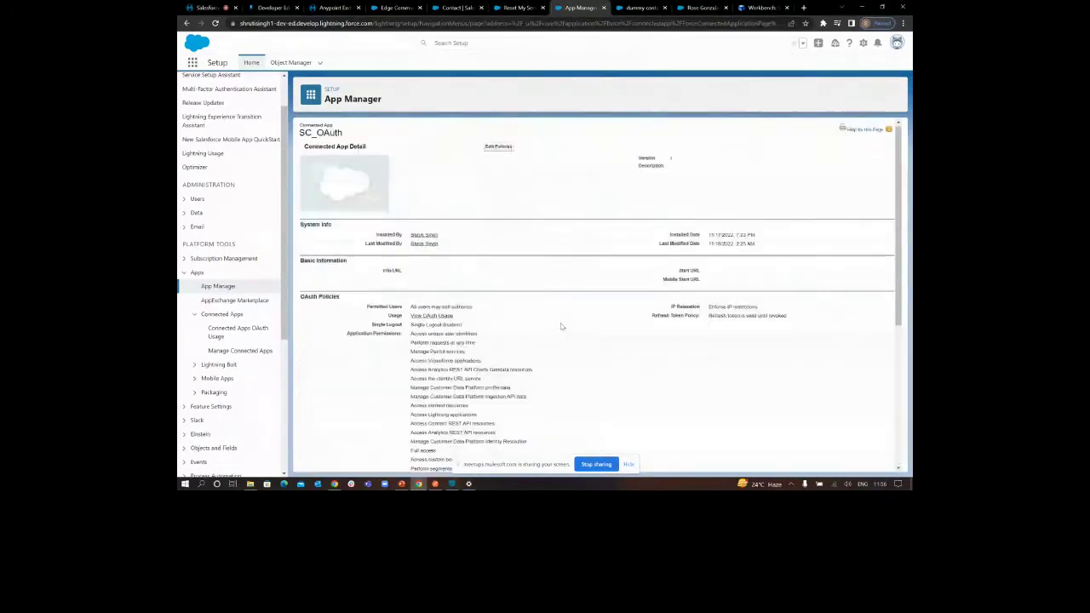
pyautogui.click(186, 23)
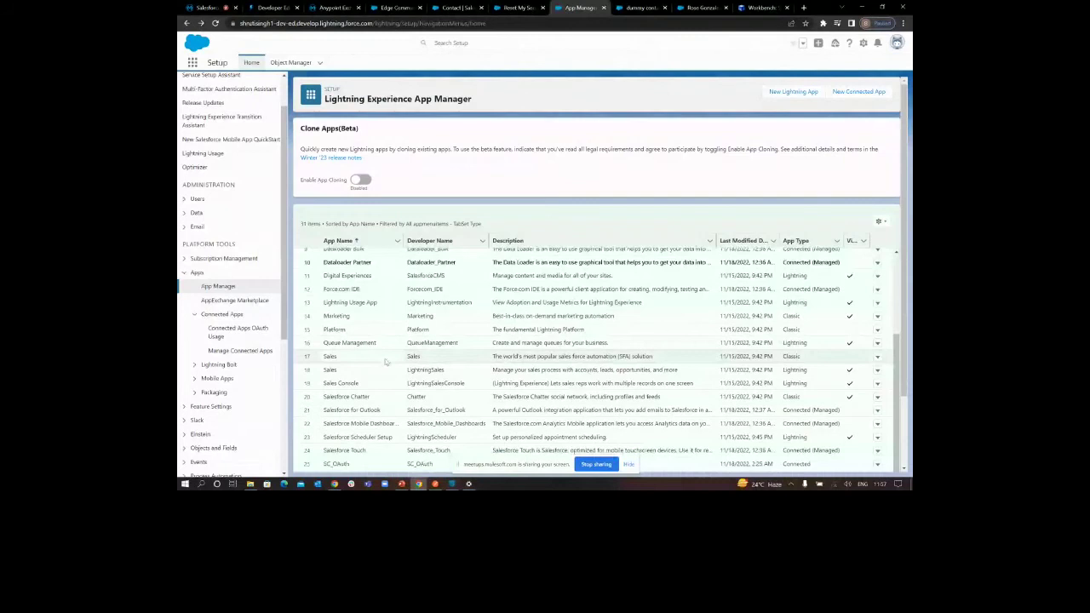
# - View the SC_OAuth app's settings, including its OAuth scopes and callback URL
pyautogui.scroll(-1, 384, 362)
pyautogui.click(878, 377)
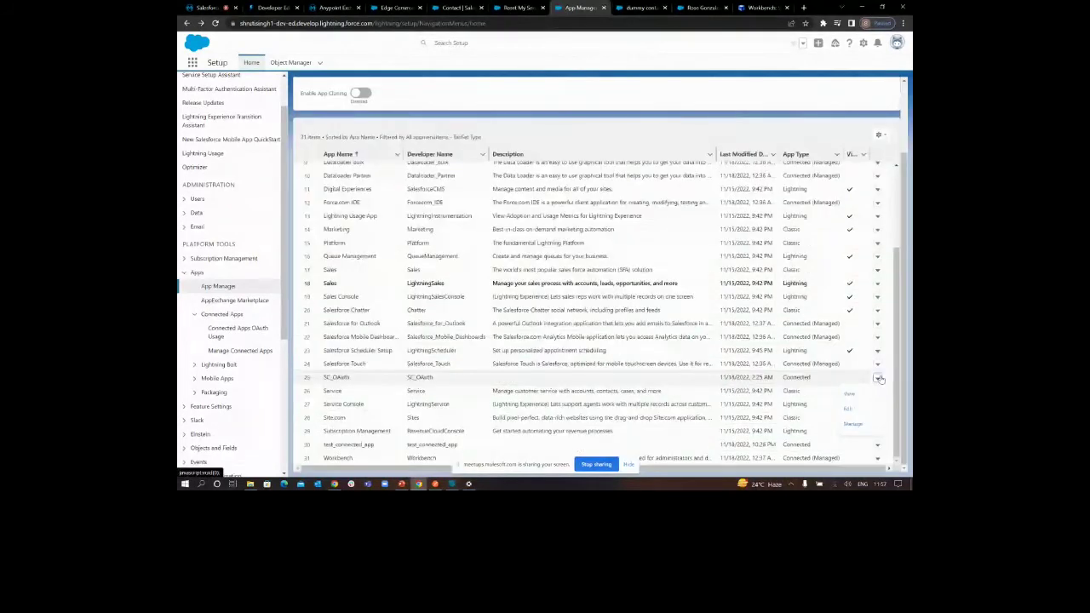
pyautogui.click(850, 395)
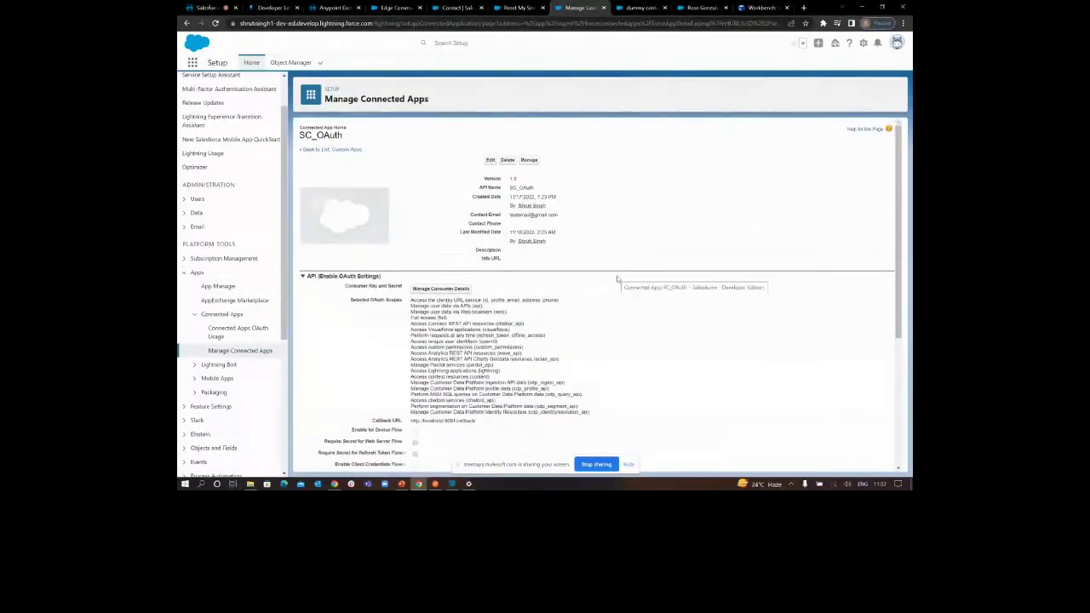
pyautogui.scroll(-2, 616, 280)
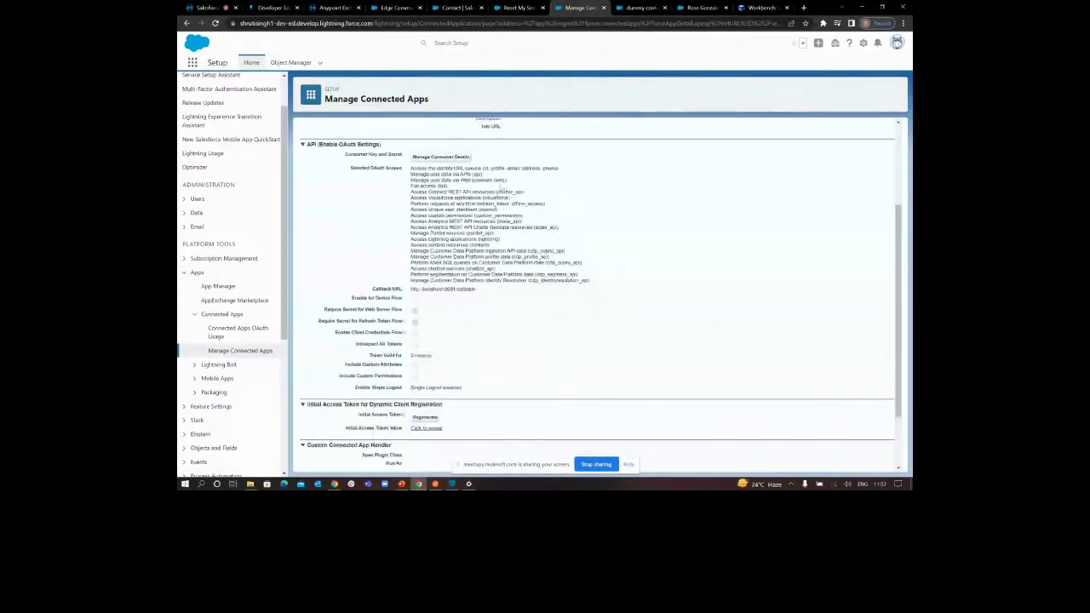
pyautogui.scroll(2, 615, 280)
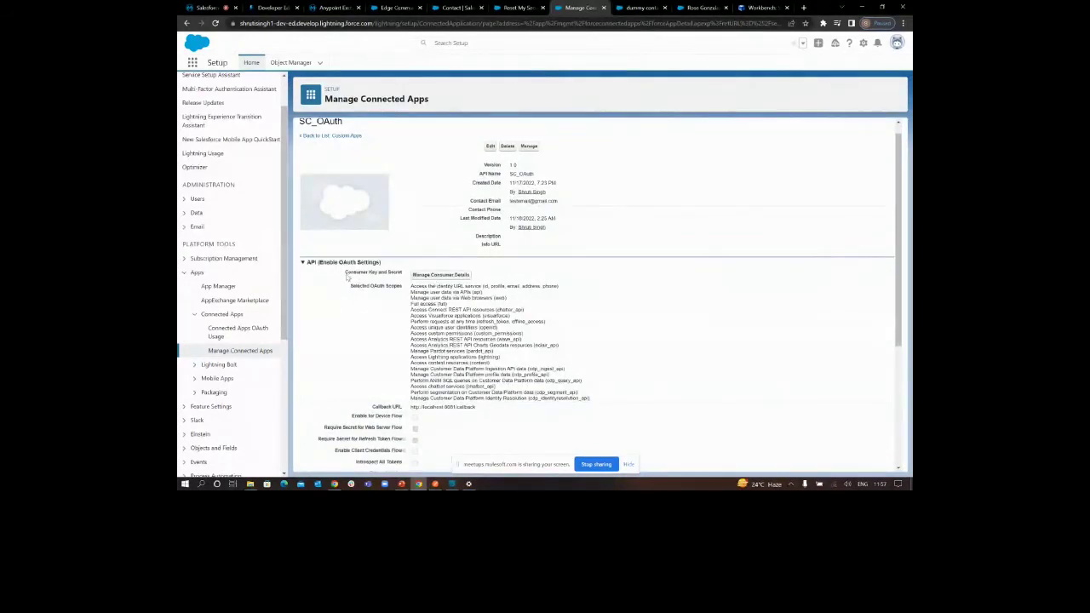
# - Verify identity with the emailed code to reveal SC_OAuth's consumer key and secret
pyautogui.click(437, 275)
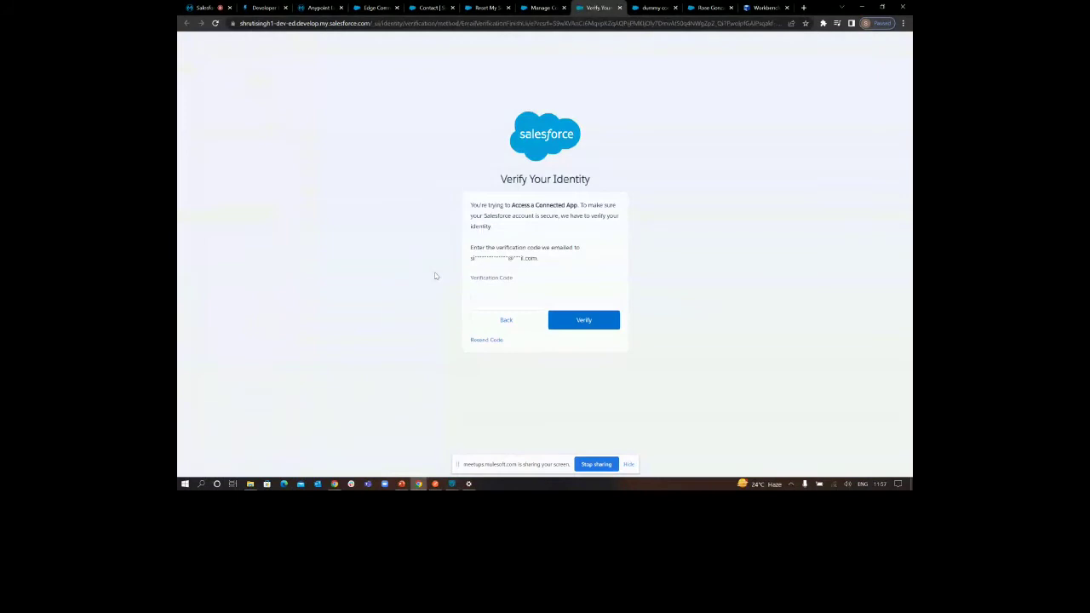
pyautogui.click(496, 294)
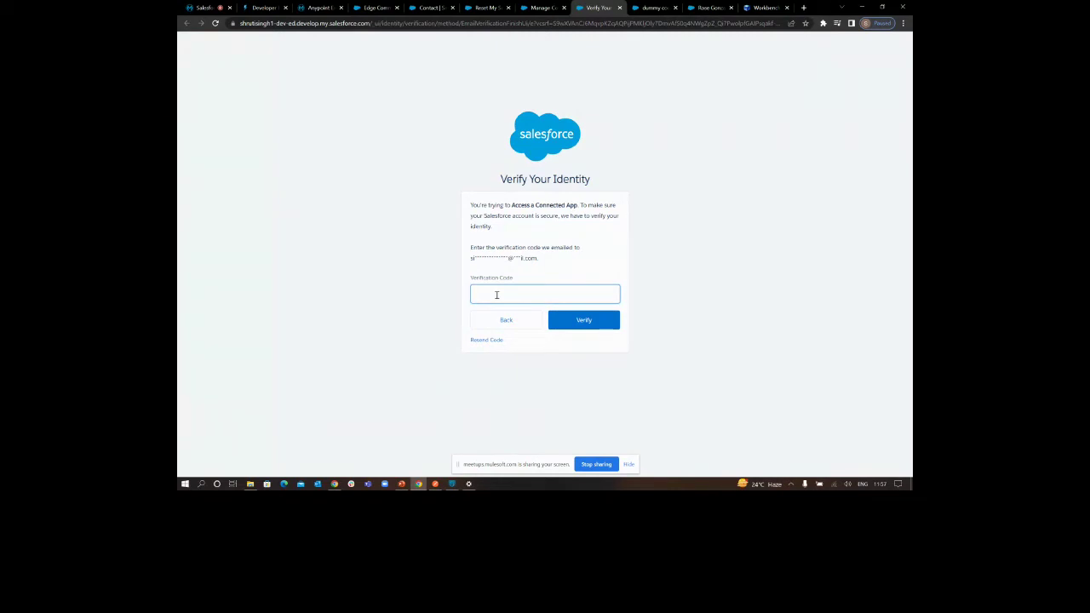
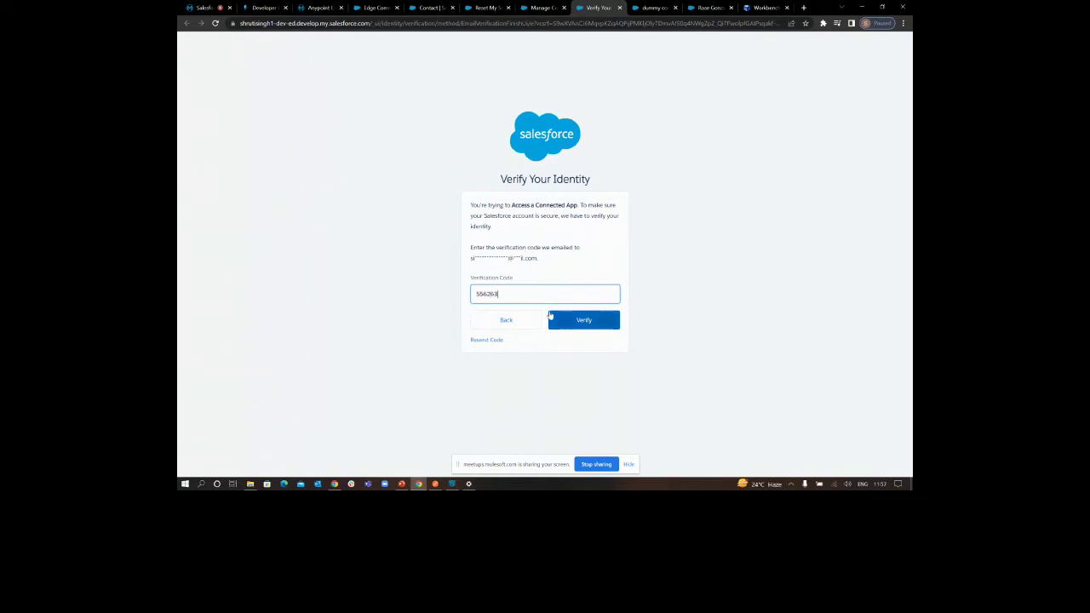
pyautogui.click(583, 321)
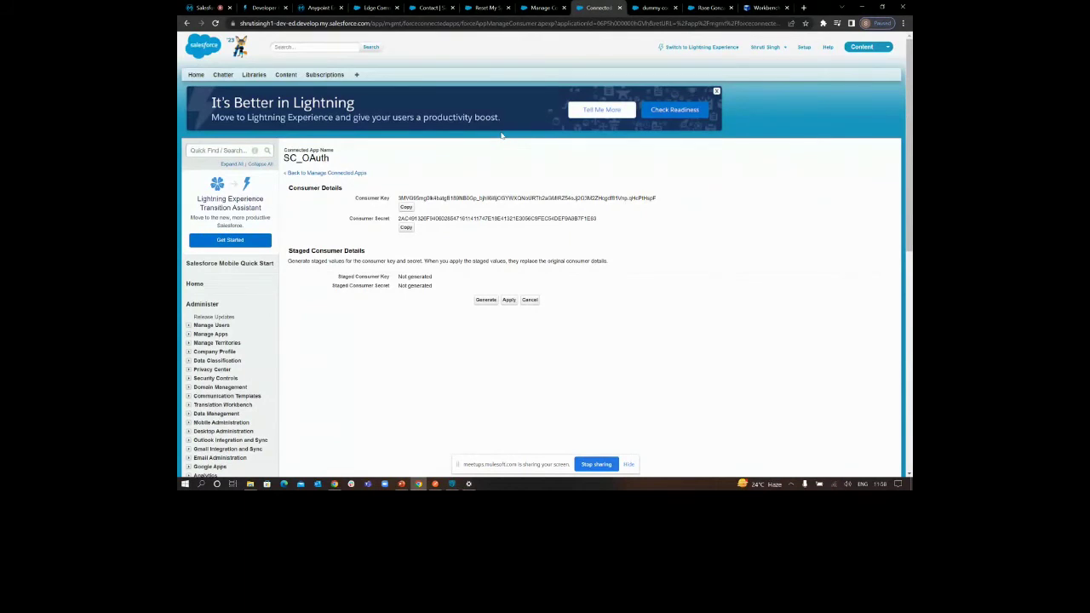
# - Switch to Anypoint Studio, resize the Mule Palette, and list the Salesforce connector's operations
pyautogui.click(454, 484)
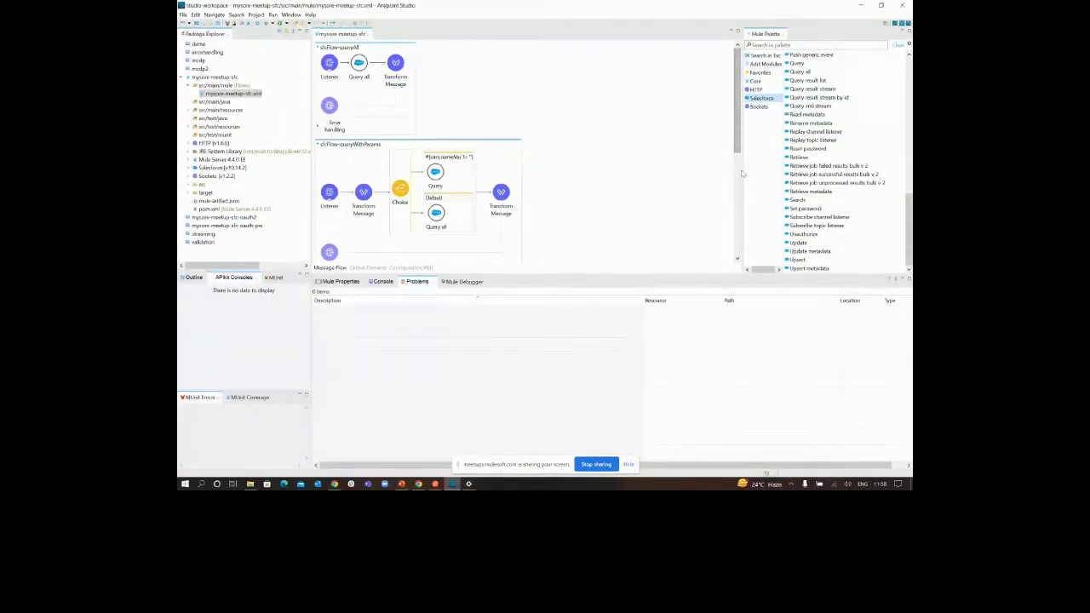
pyautogui.moveTo(741, 171); pyautogui.dragTo(799, 171)
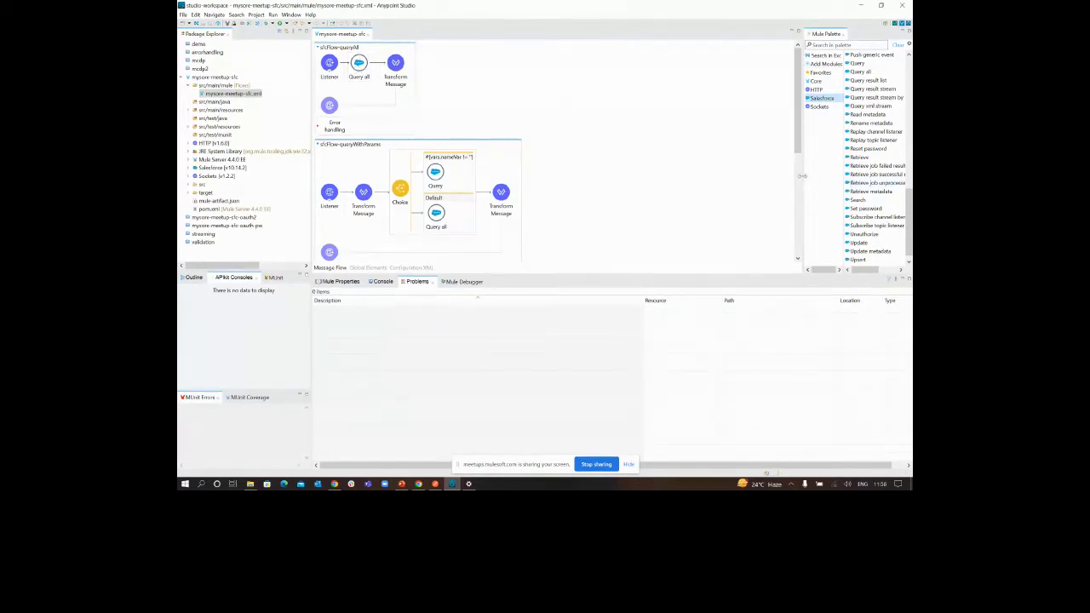
pyautogui.moveTo(802, 175); pyautogui.dragTo(728, 176)
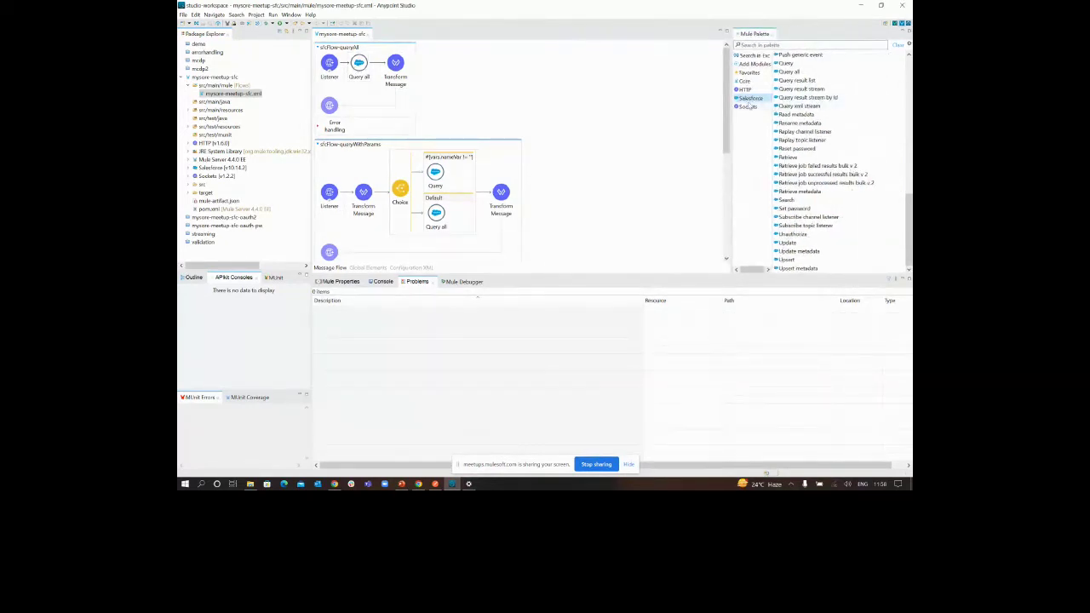
pyautogui.click(749, 99)
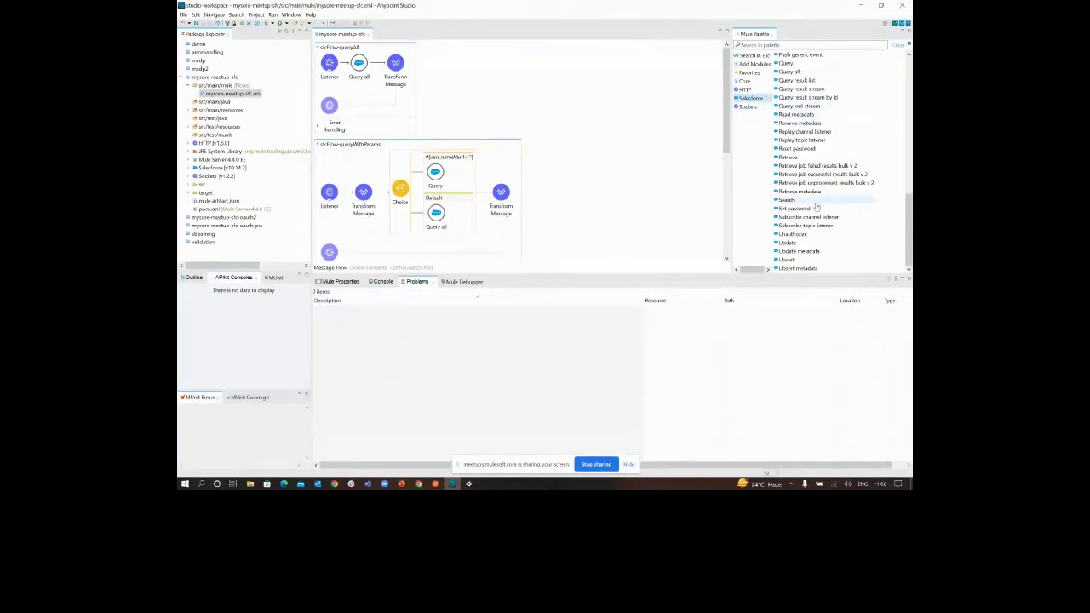
pyautogui.scroll(15, 815, 206)
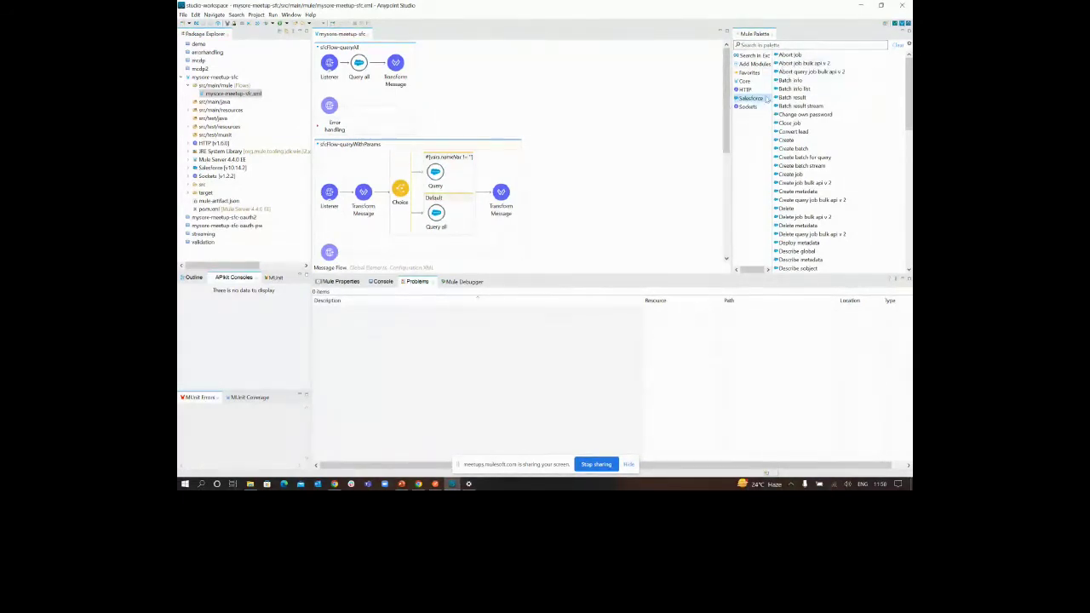
# - Create a new Mule project named dummy
pyautogui.click(184, 15)
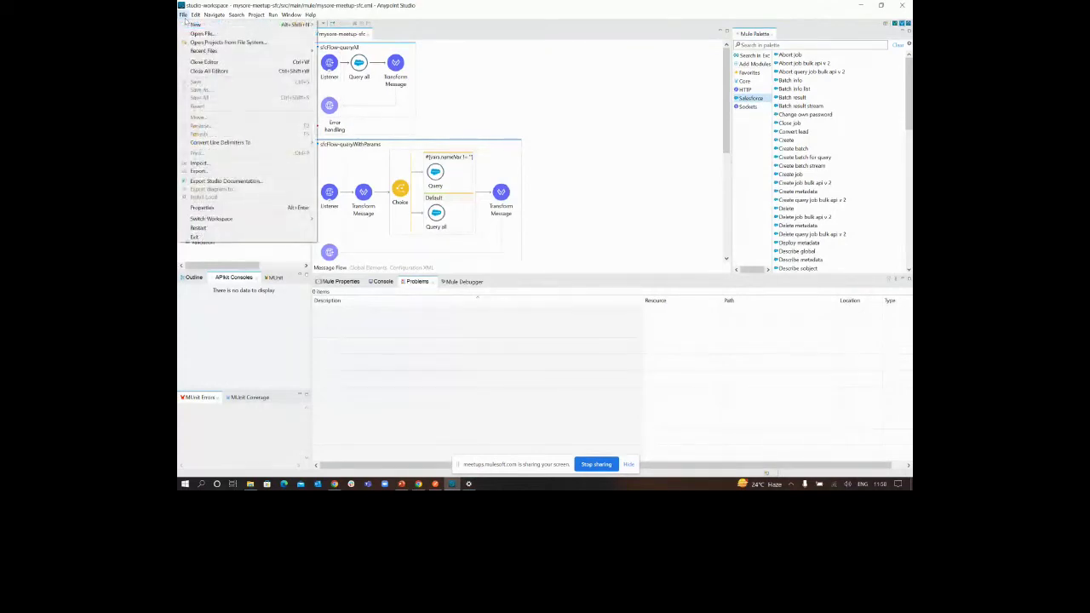
pyautogui.moveTo(247, 24)
pyautogui.click(336, 24)
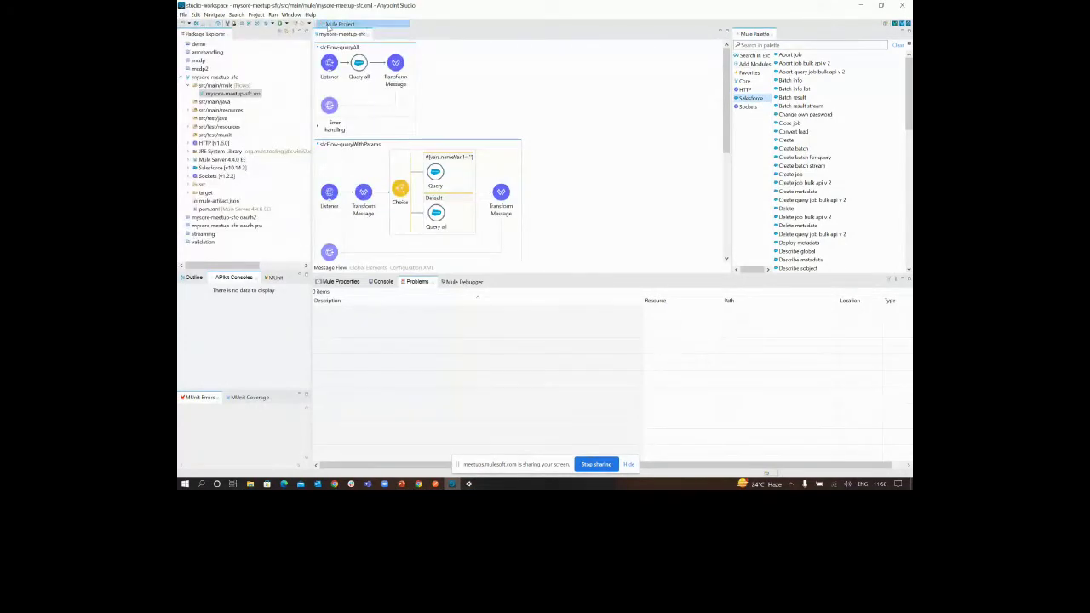
pyautogui.write('dummy')
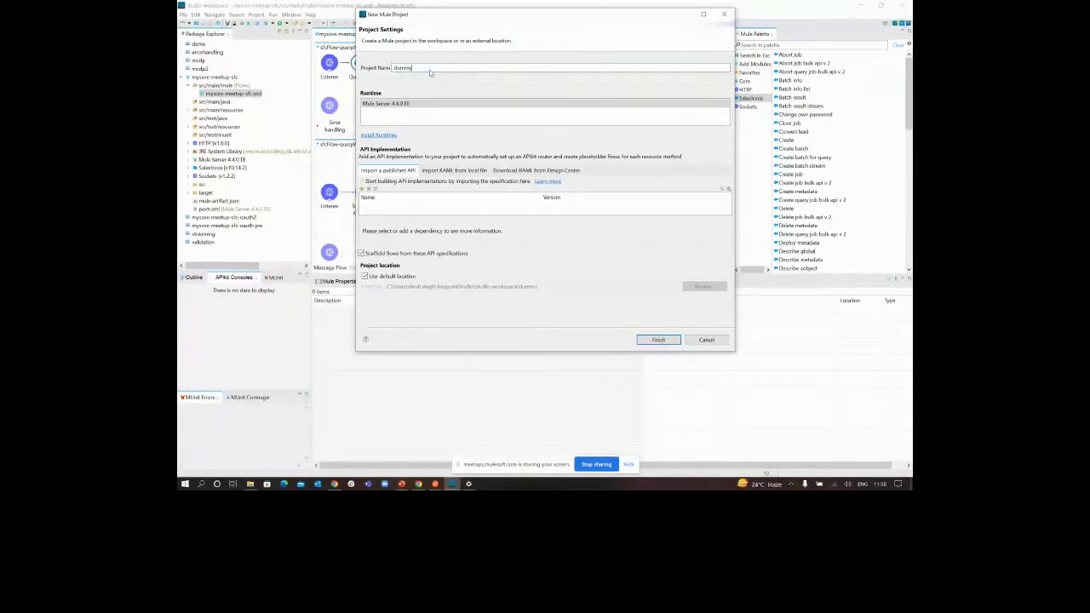
pyautogui.click(658, 339)
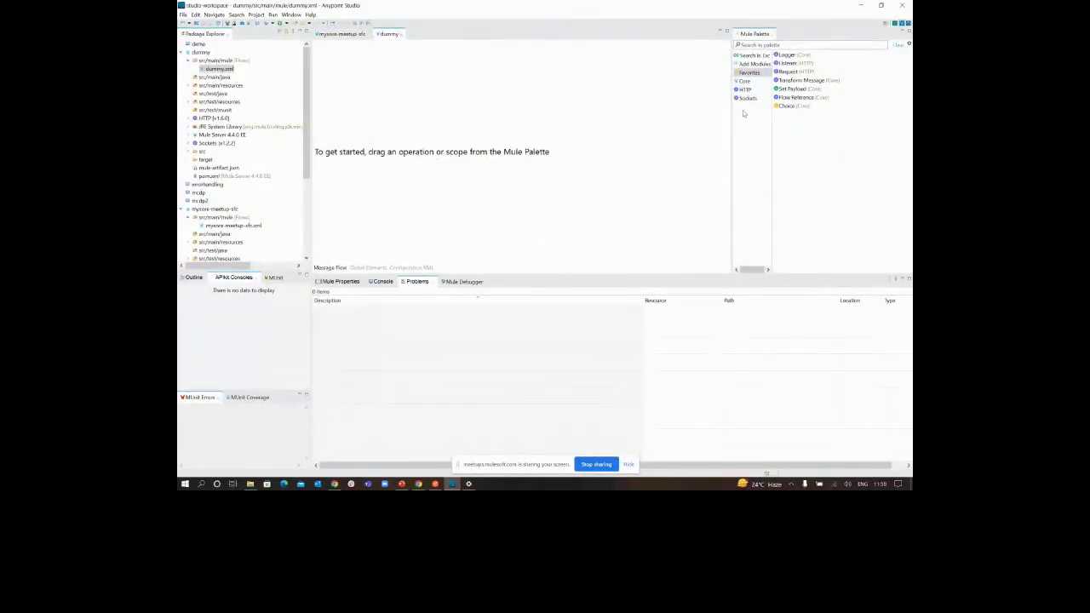
# - Add the Salesforce module to the dummy project, then close the project
pyautogui.click(758, 66)
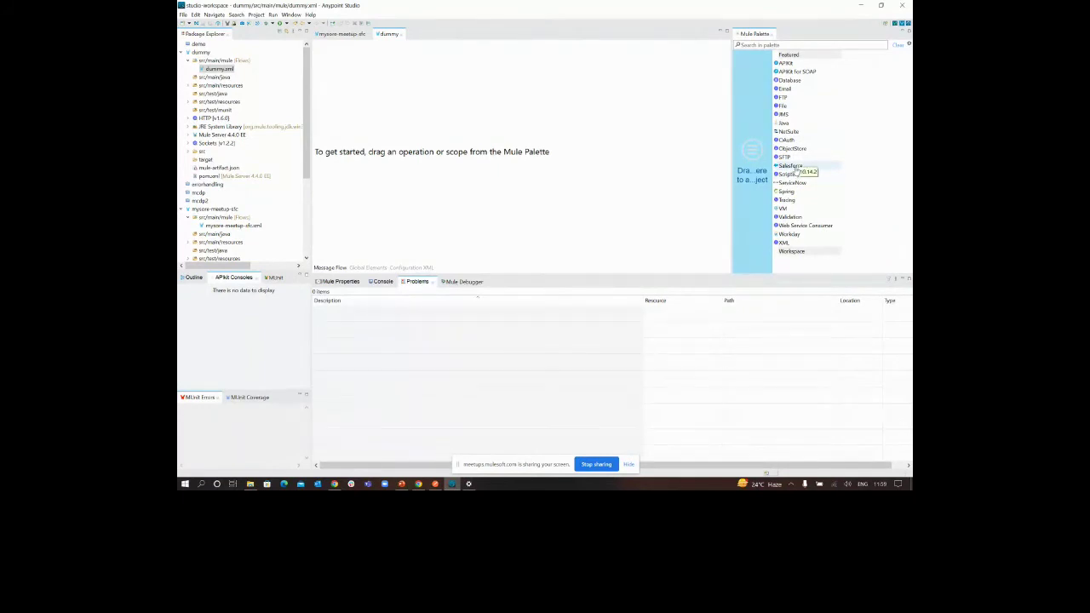
pyautogui.moveTo(796, 172); pyautogui.dragTo(756, 158)
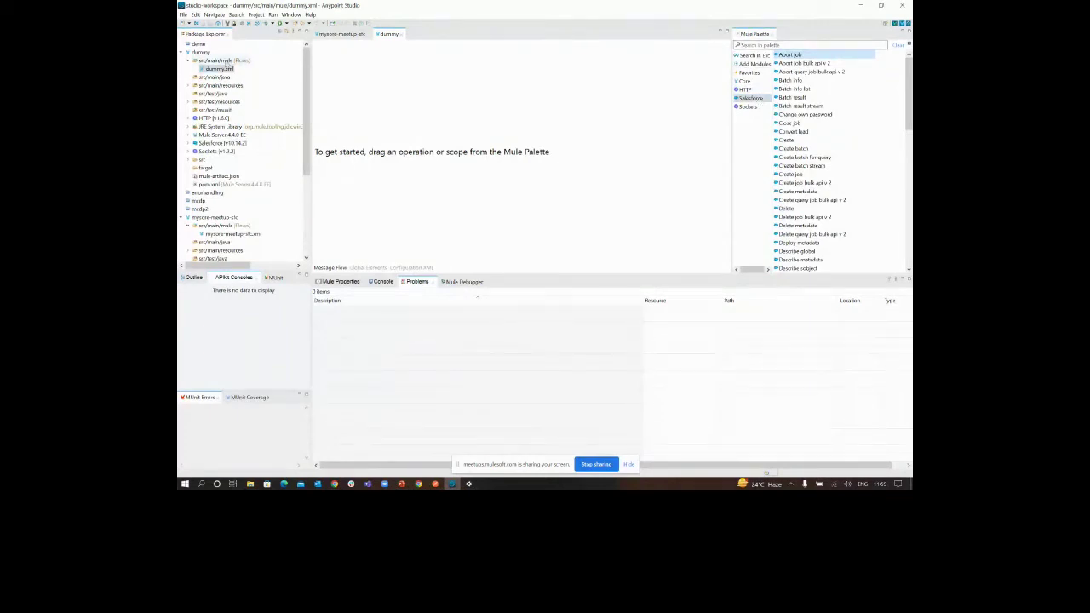
pyautogui.rightClick(207, 54)
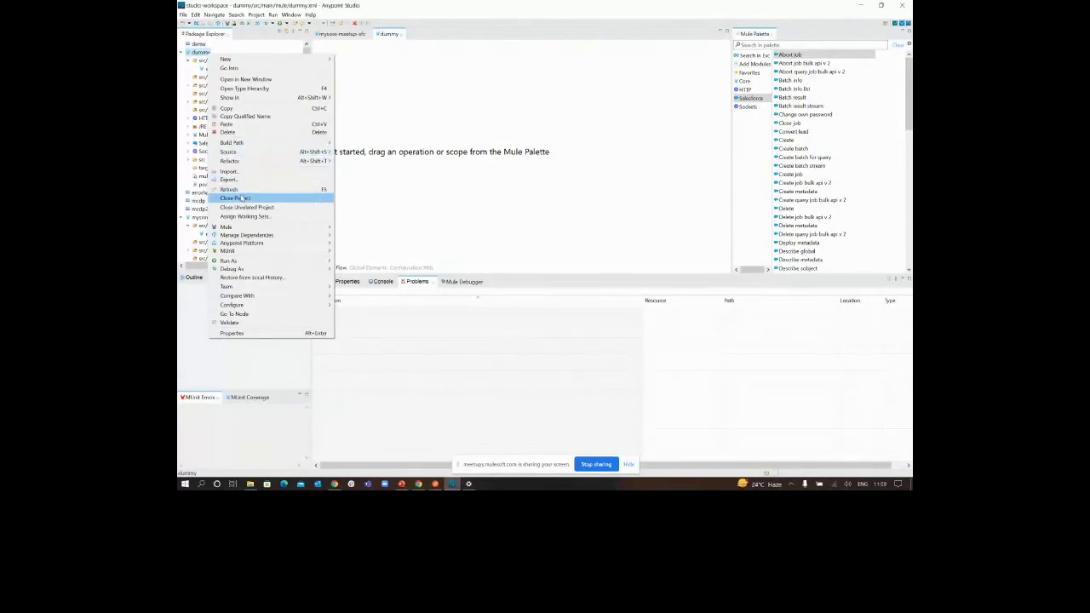
pyautogui.click(242, 198)
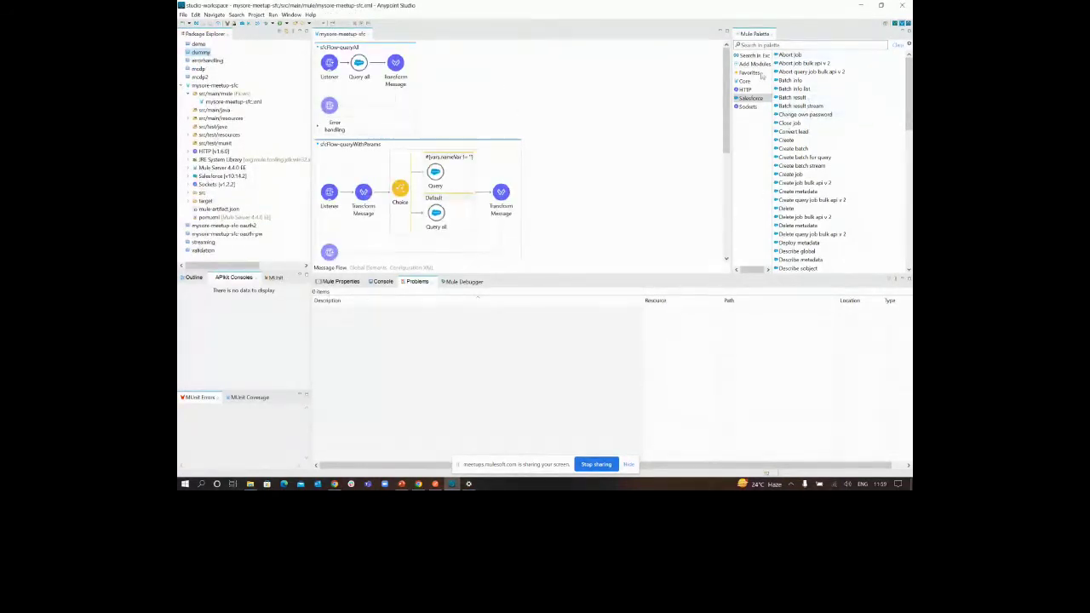
# - Inspect the Listener and Query all settings, then open the Salesforce Config connection properties
pyautogui.scroll(-15, 828, 88)
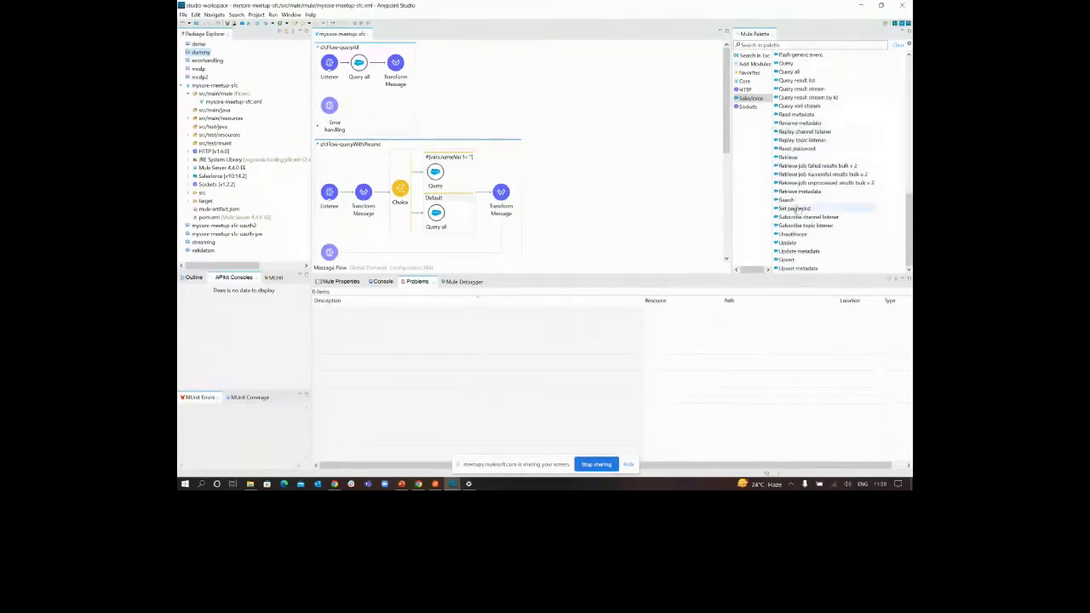
pyautogui.click(328, 63)
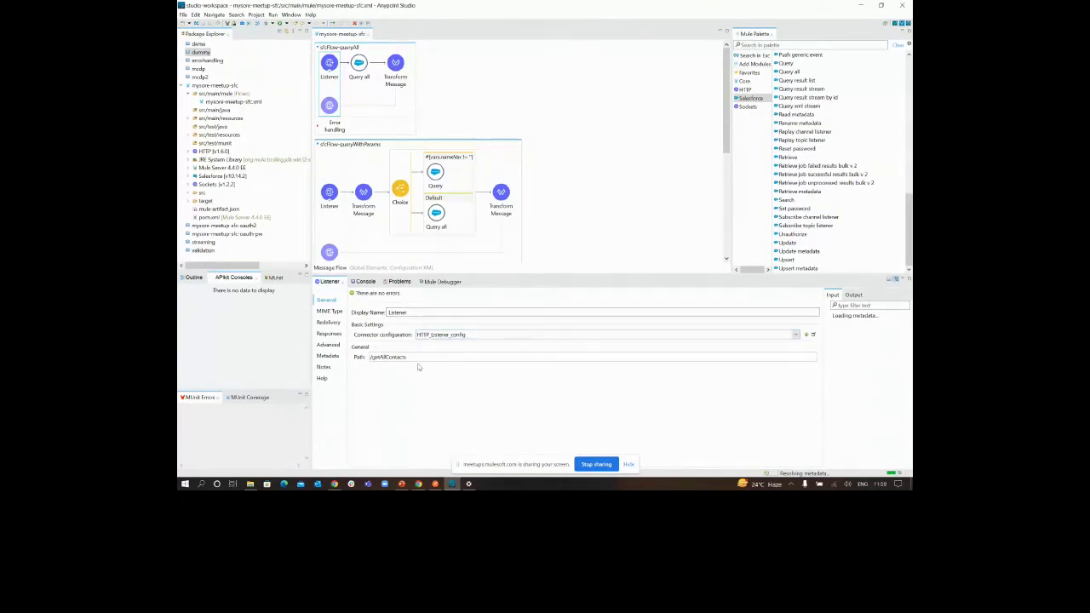
pyautogui.click(358, 63)
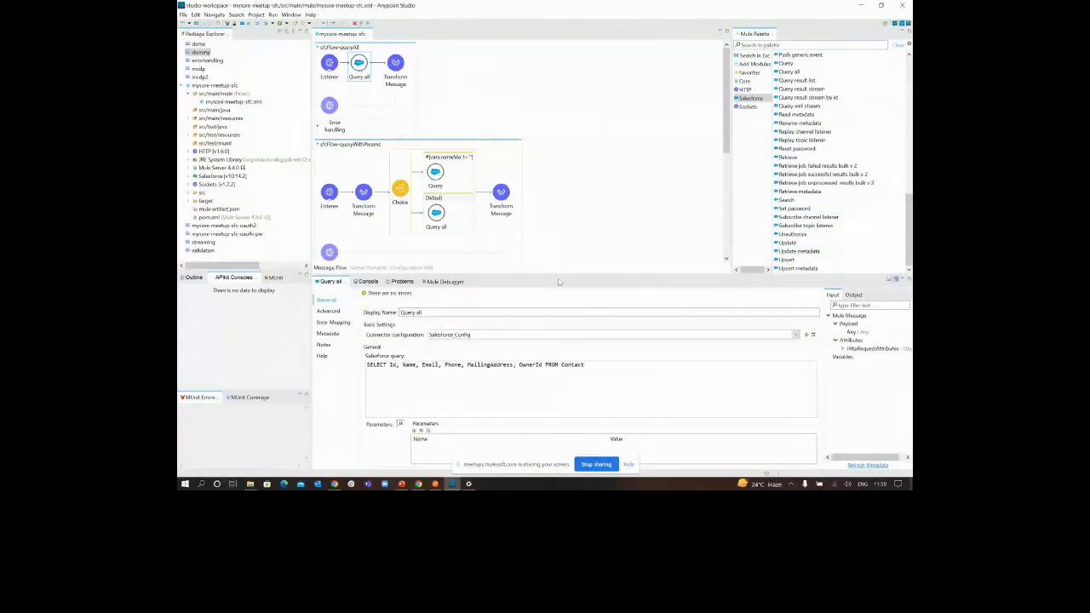
pyautogui.moveTo(557, 274); pyautogui.dragTo(574, 168)
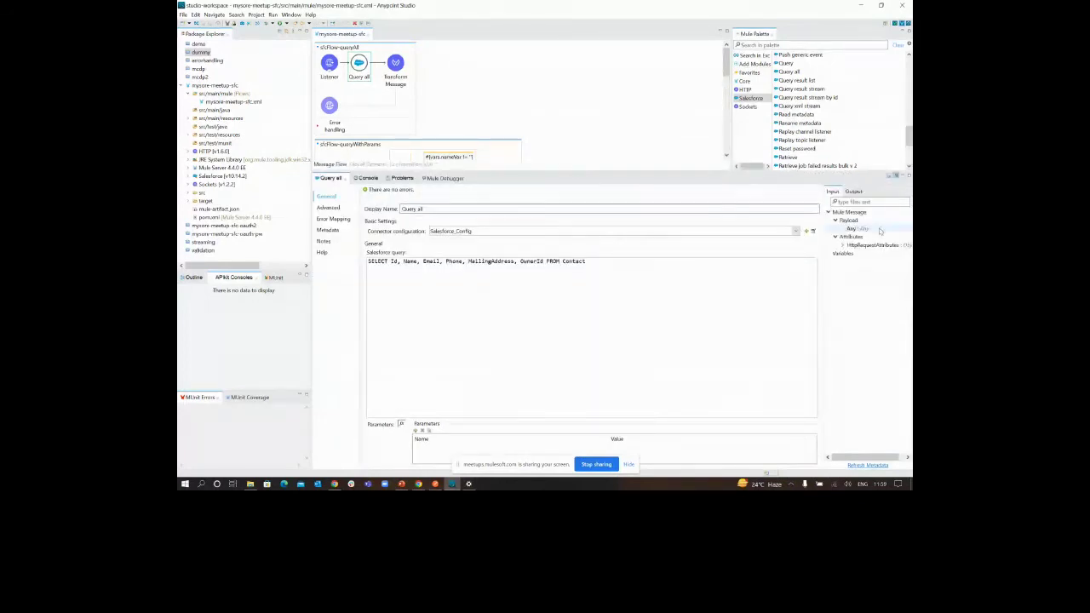
pyautogui.click(813, 232)
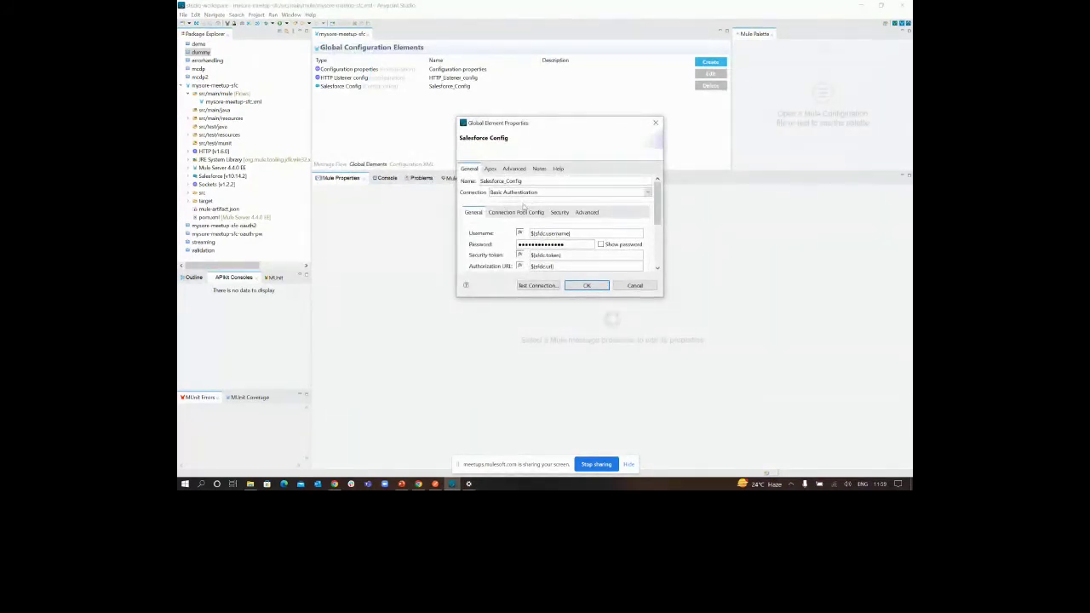
# - Cancel the connection dialog and open src/main/resources/config.yaml to view the sfdc properties
pyautogui.scroll(-2, 545, 205)
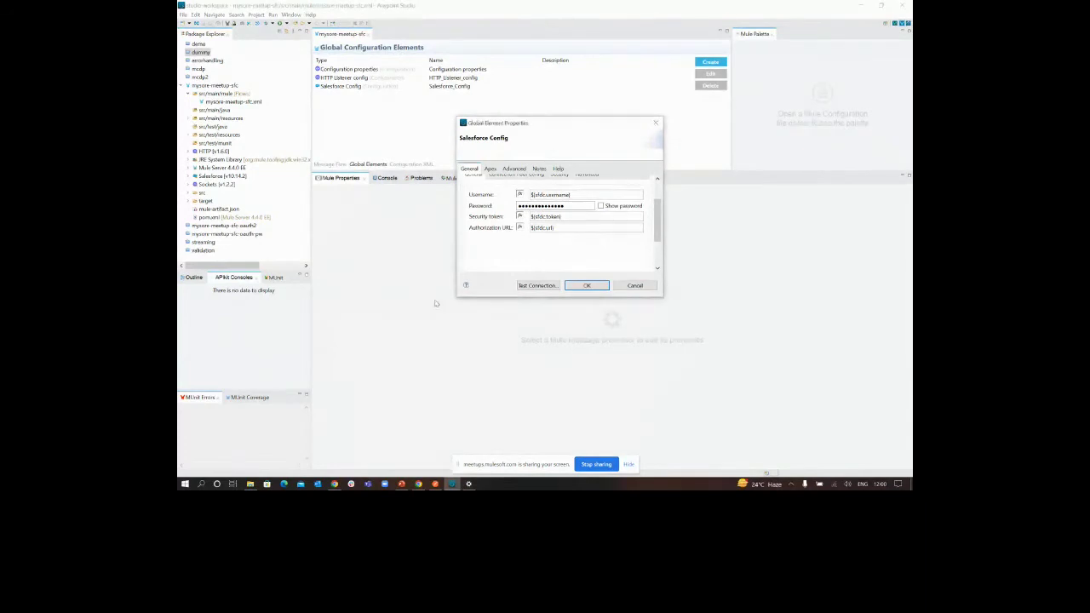
pyautogui.click(623, 286)
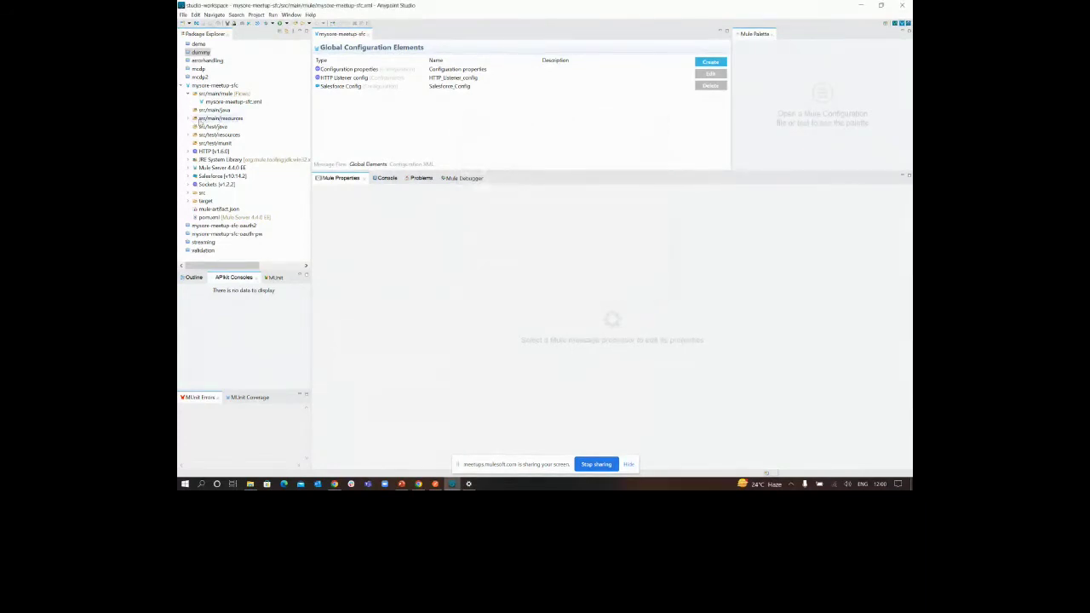
pyautogui.click(191, 120)
pyautogui.click(215, 136)
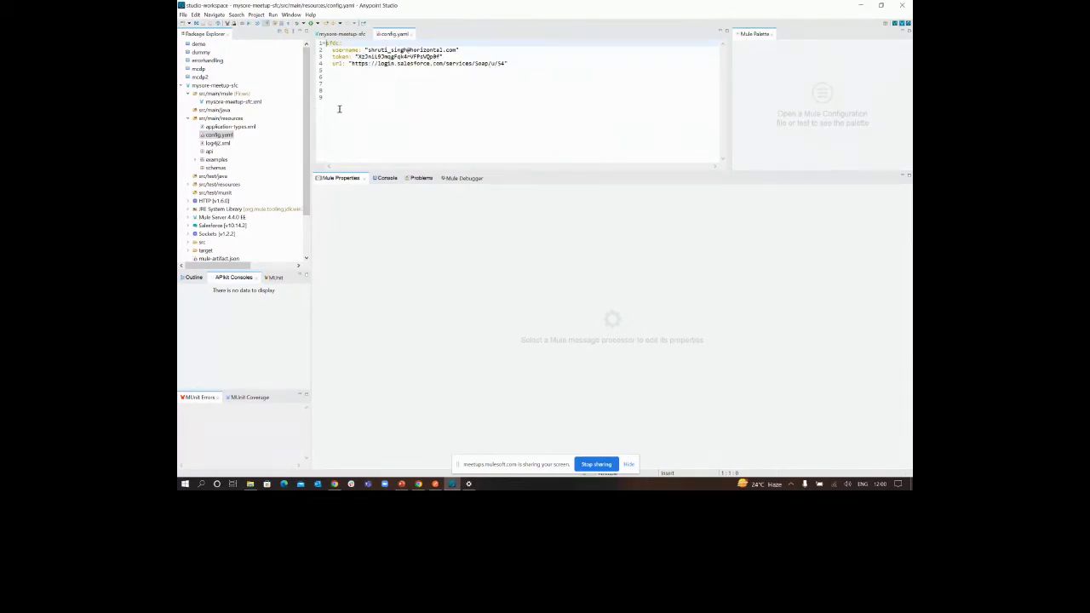
# - Open Salesforce Config from Global Elements and run a successful Test Connection
pyautogui.click(332, 36)
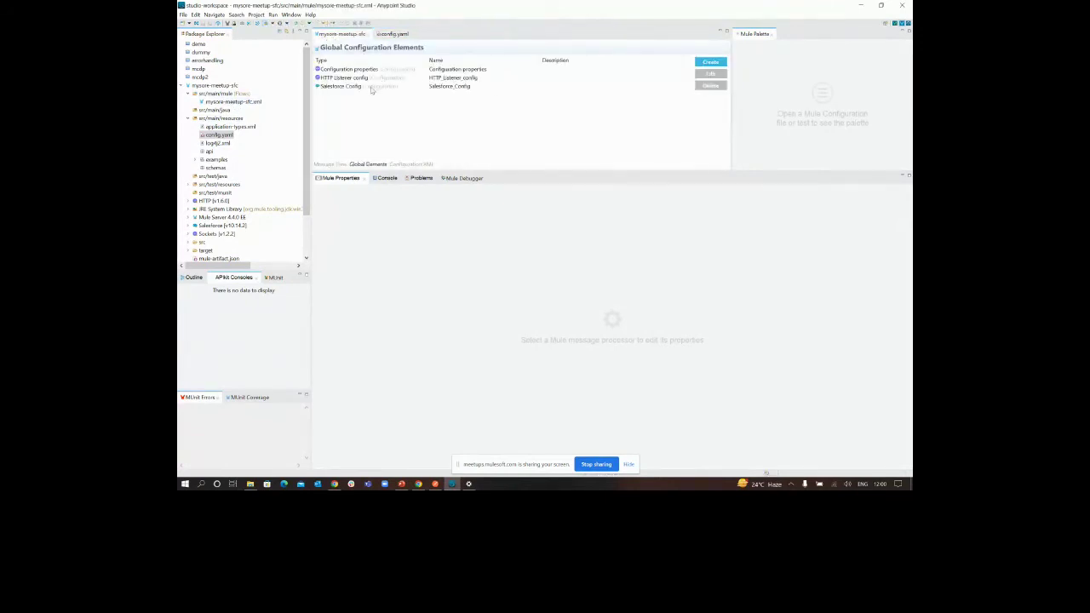
pyautogui.doubleClick(373, 86)
pyautogui.scroll(-2, 554, 264)
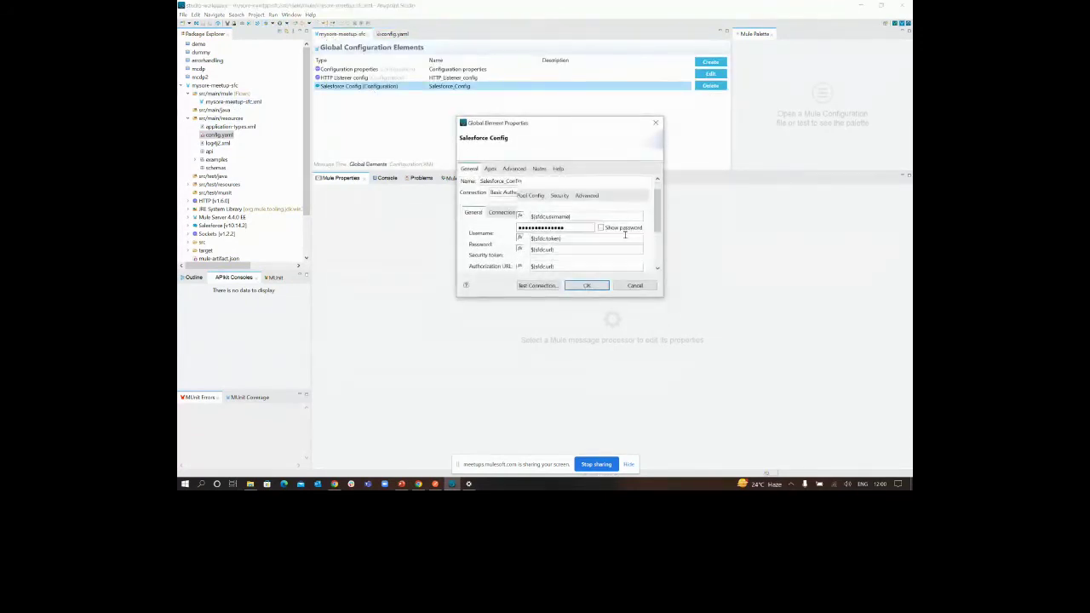
pyautogui.click(535, 285)
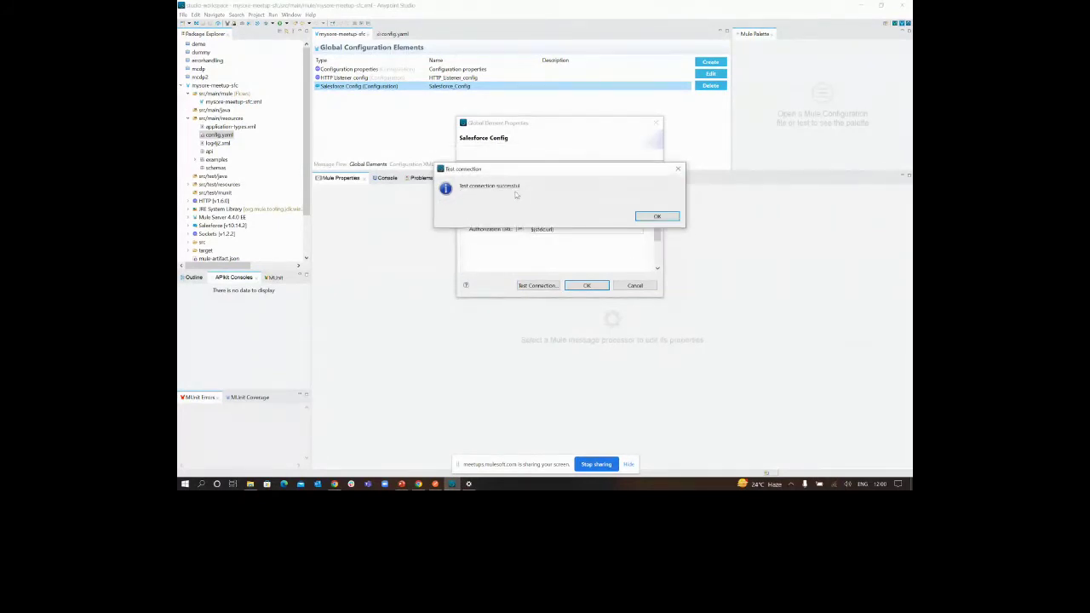
pyautogui.click(678, 168)
# - Alter the password to make the test fail, restore it, retest successfully, and save
pyautogui.click(560, 207)
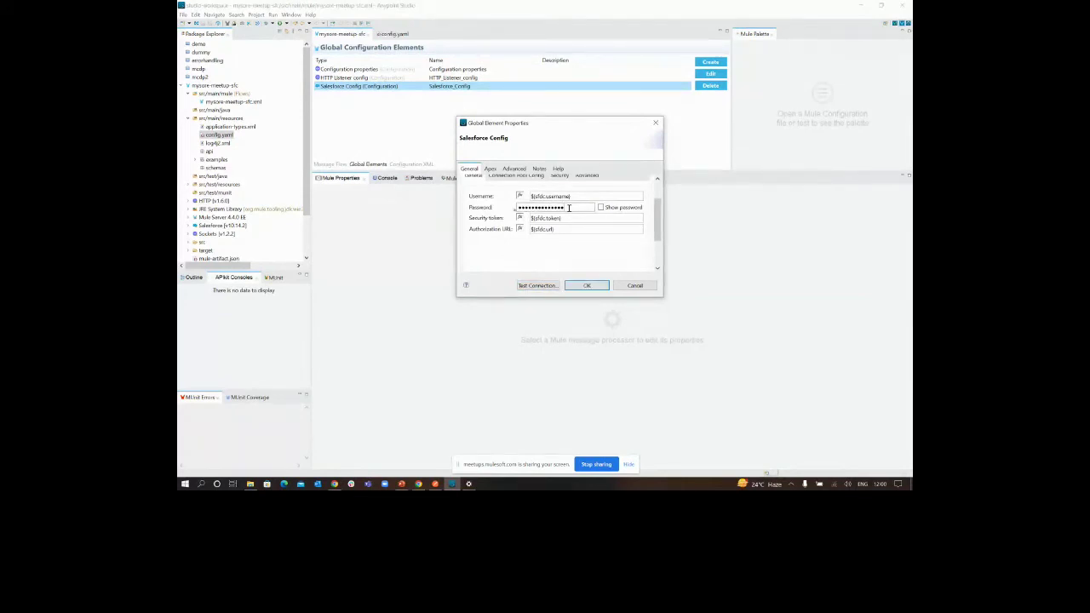
pyautogui.write('a')
pyautogui.click(538, 286)
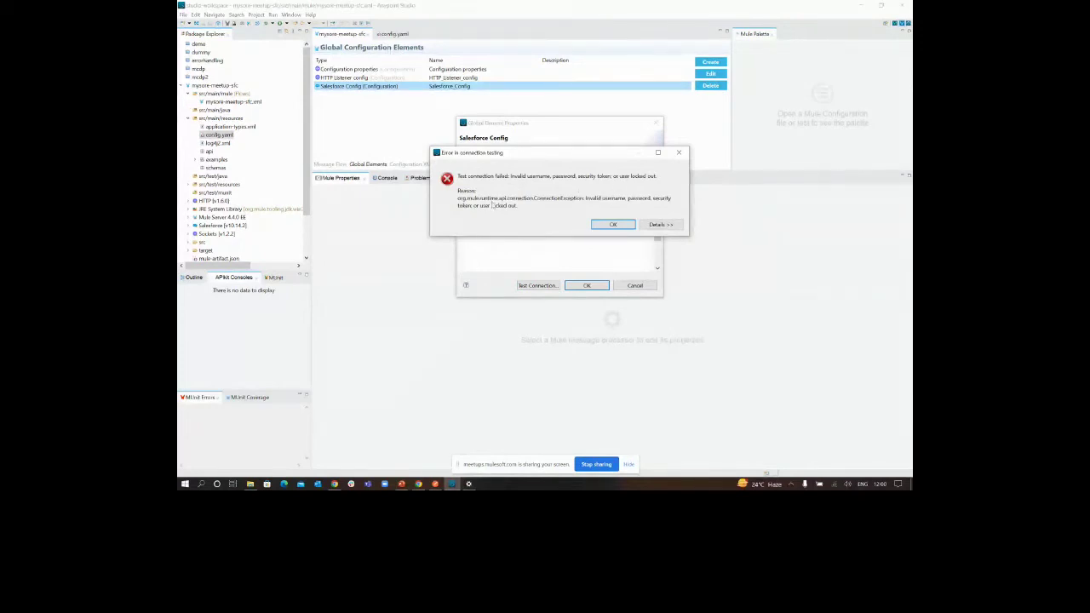
pyautogui.click(678, 152)
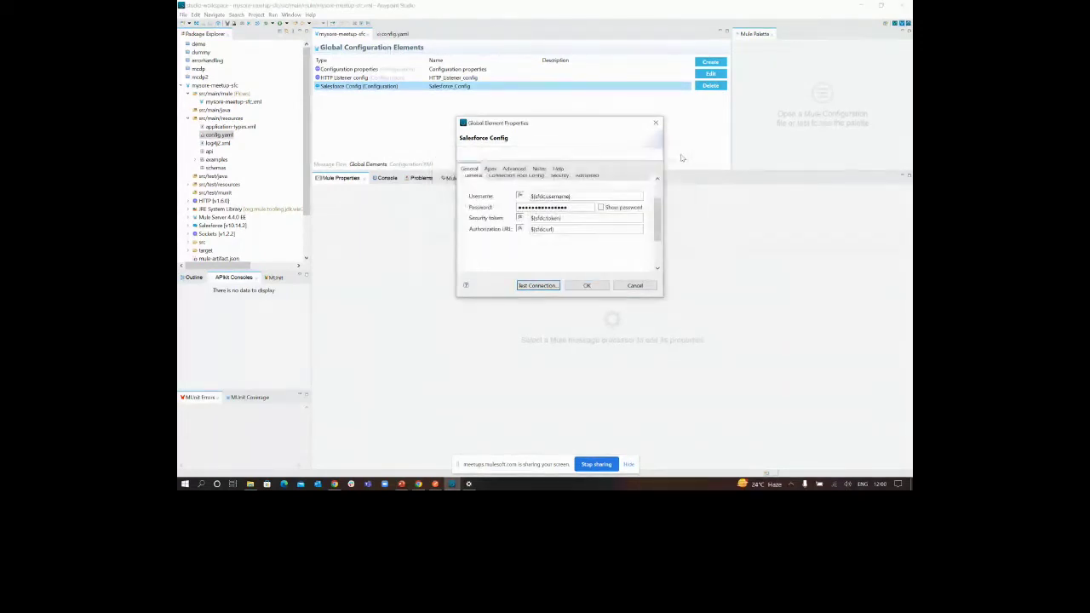
pyautogui.click(577, 206)
pyautogui.click(537, 286)
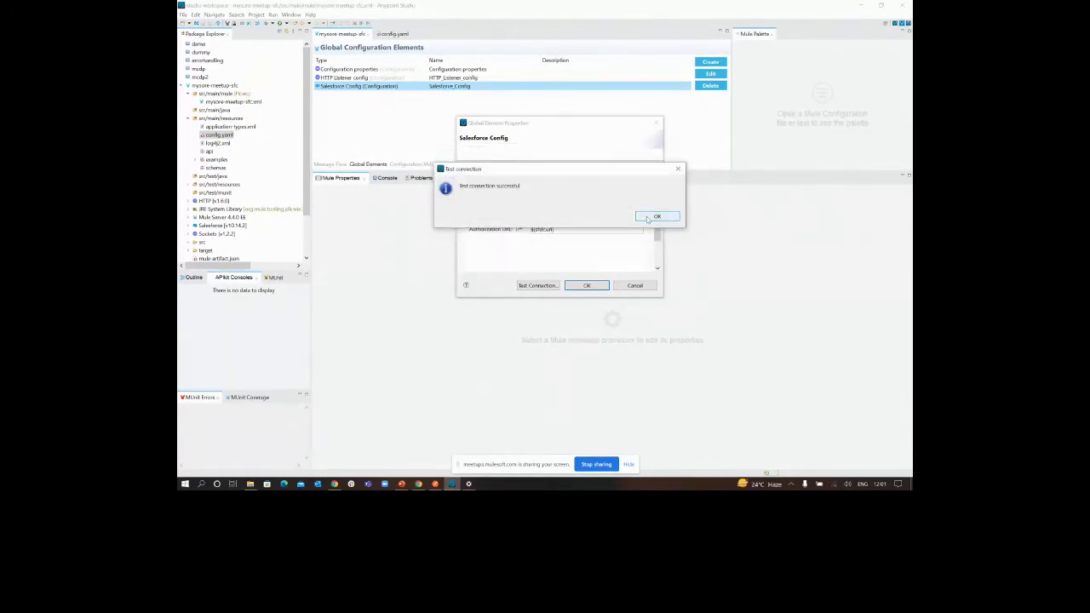
pyautogui.click(657, 216)
pyautogui.click(586, 286)
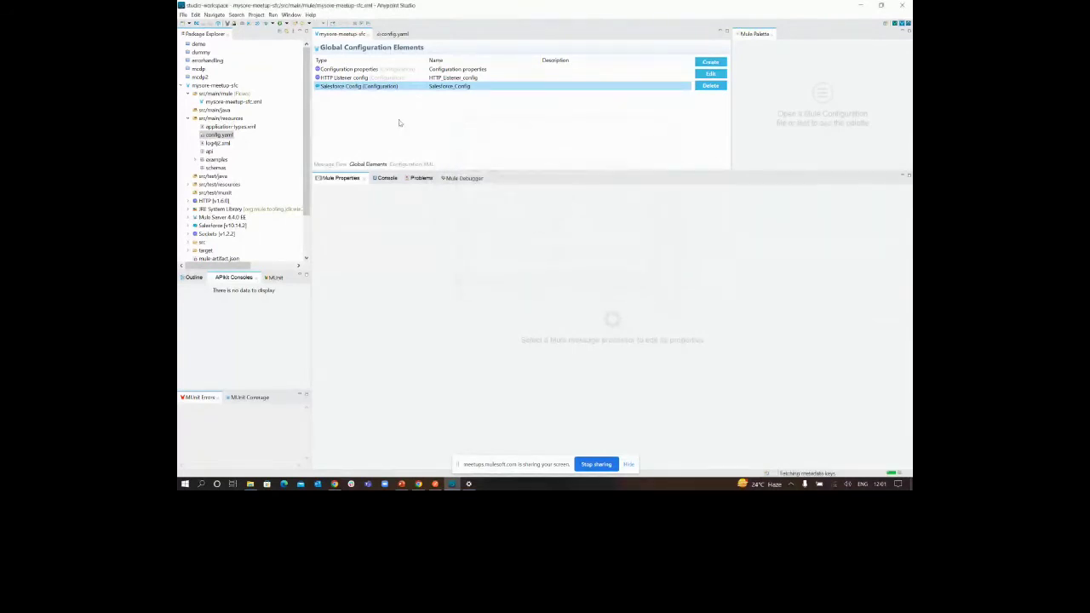
pyautogui.click(331, 164)
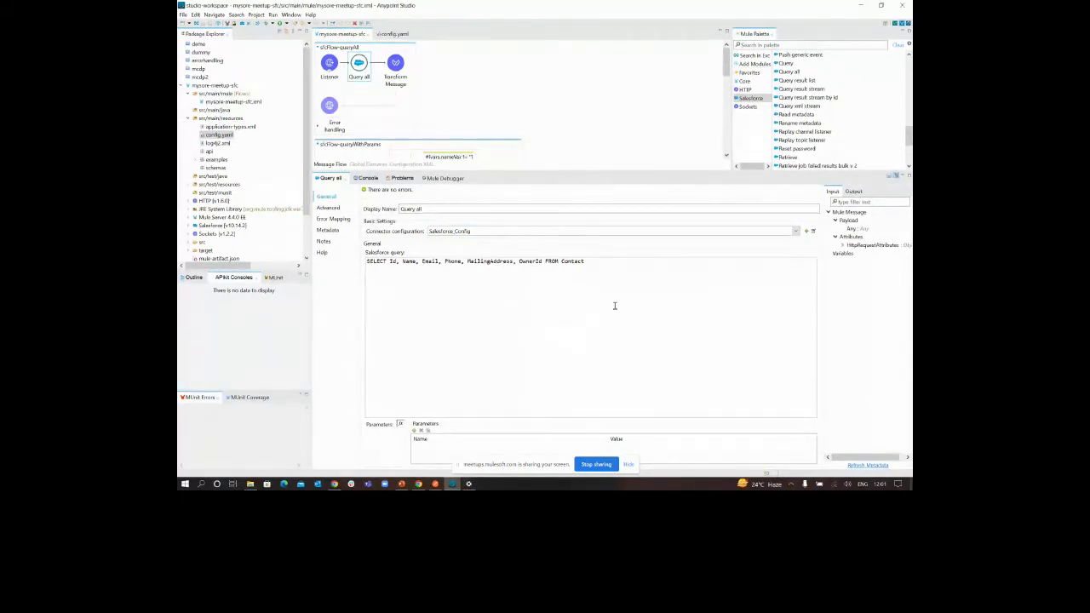
# - Inspect the Query all component and the Transform Message DataWeave script on the flow canvas
pyautogui.click(589, 124)
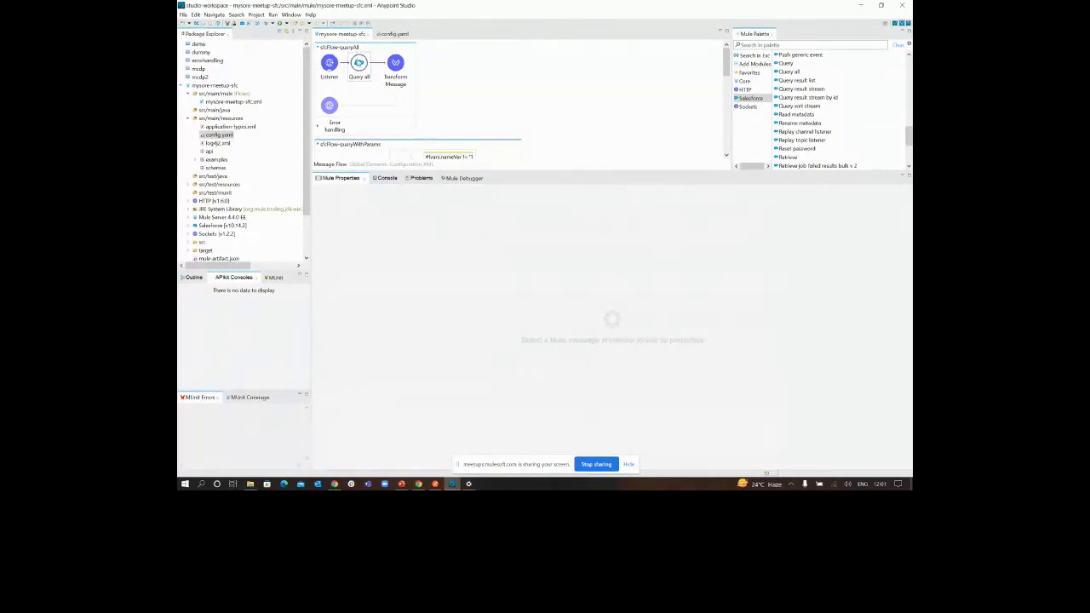
pyautogui.click(395, 63)
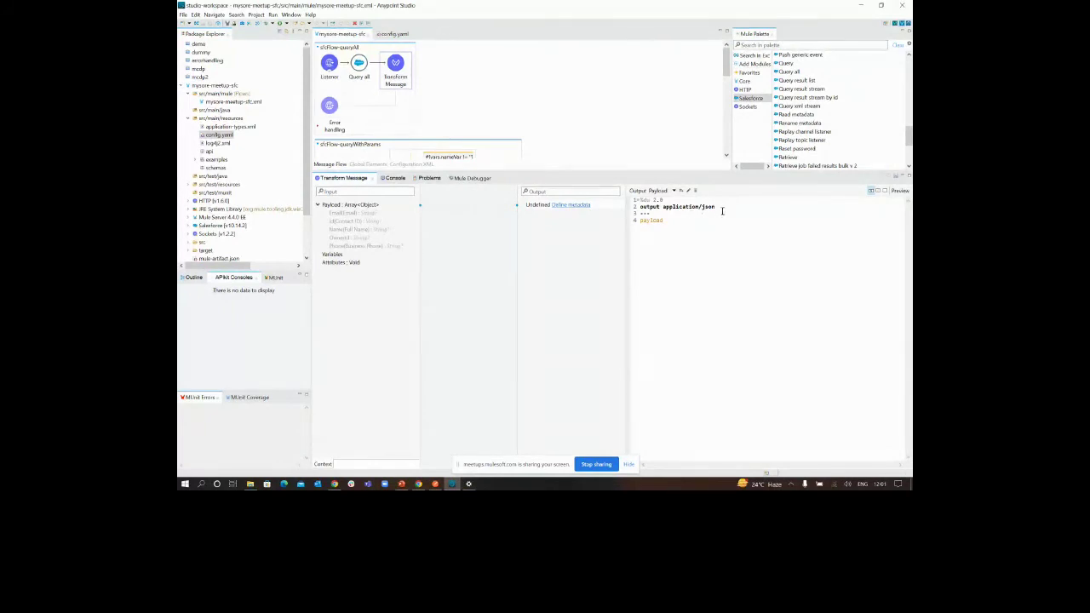
pyautogui.click(590, 111)
# - Run the mysore-meetup-sfc project, follow the console build, then view the SC_OAuth connected app
pyautogui.rightClick(562, 90)
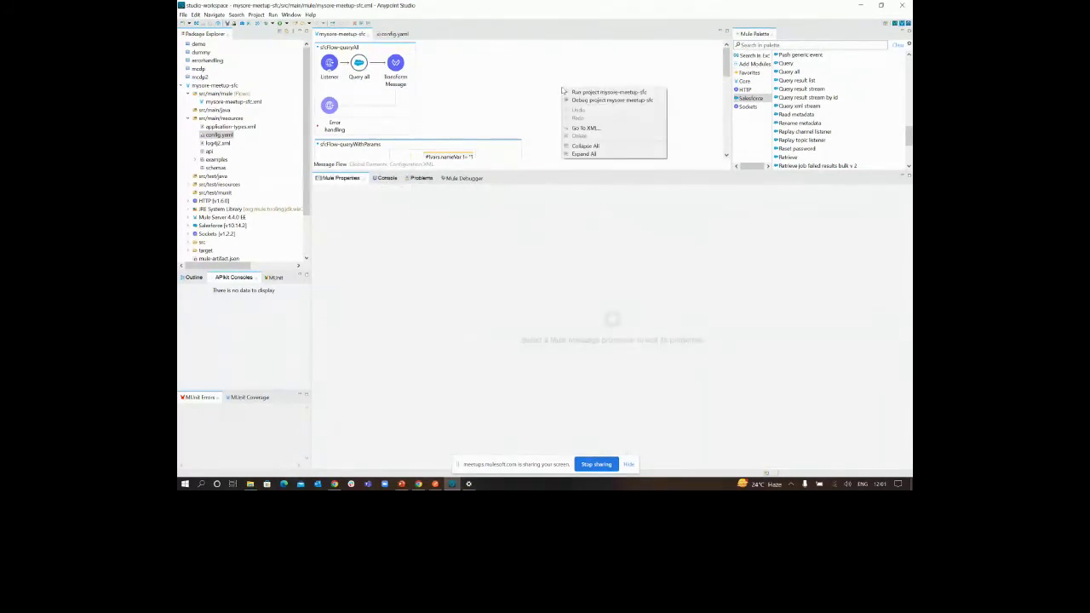
pyautogui.click(572, 92)
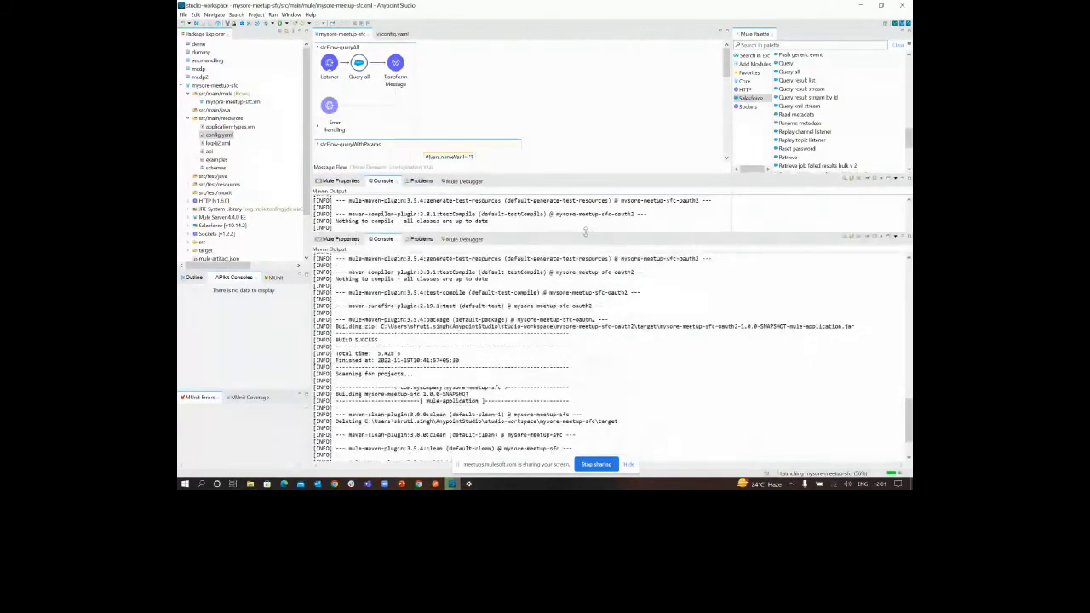
pyautogui.moveTo(585, 172); pyautogui.dragTo(585, 232)
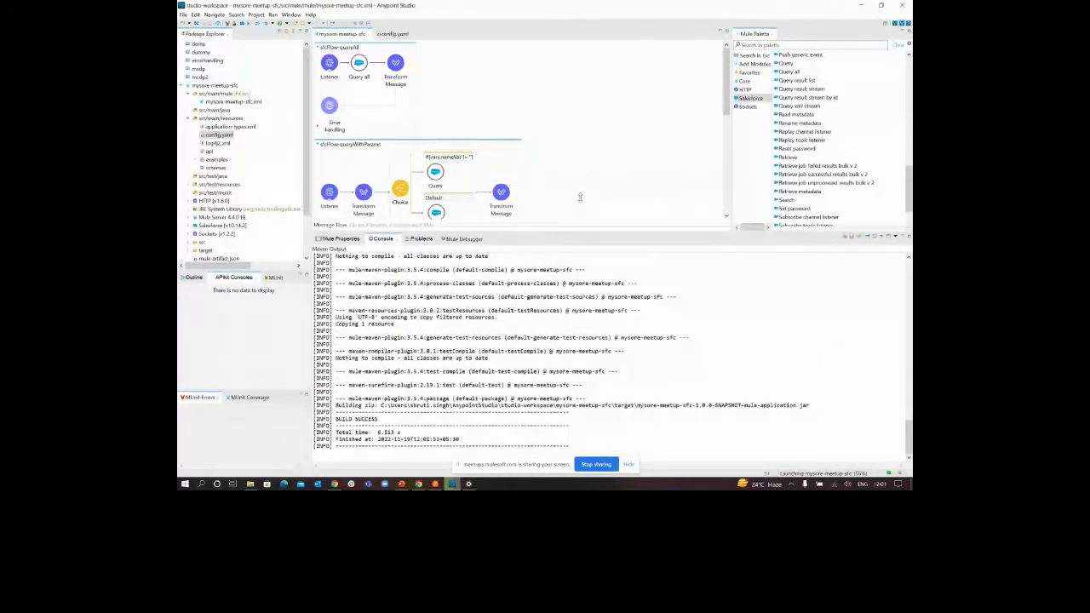
pyautogui.moveTo(580, 198); pyautogui.dragTo(578, 163)
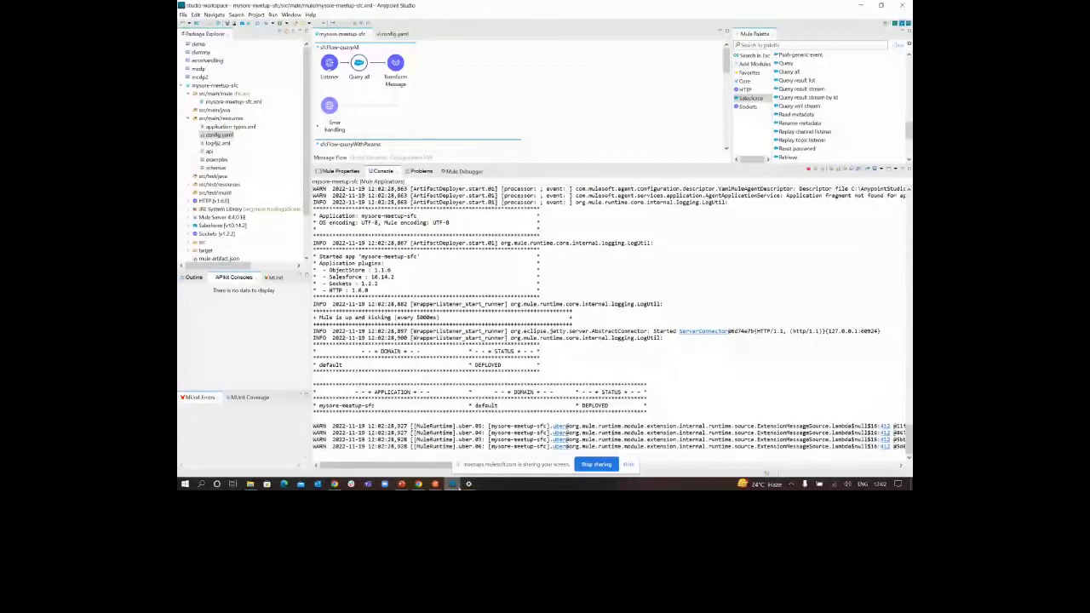
pyautogui.click(418, 484)
pyautogui.click(542, 7)
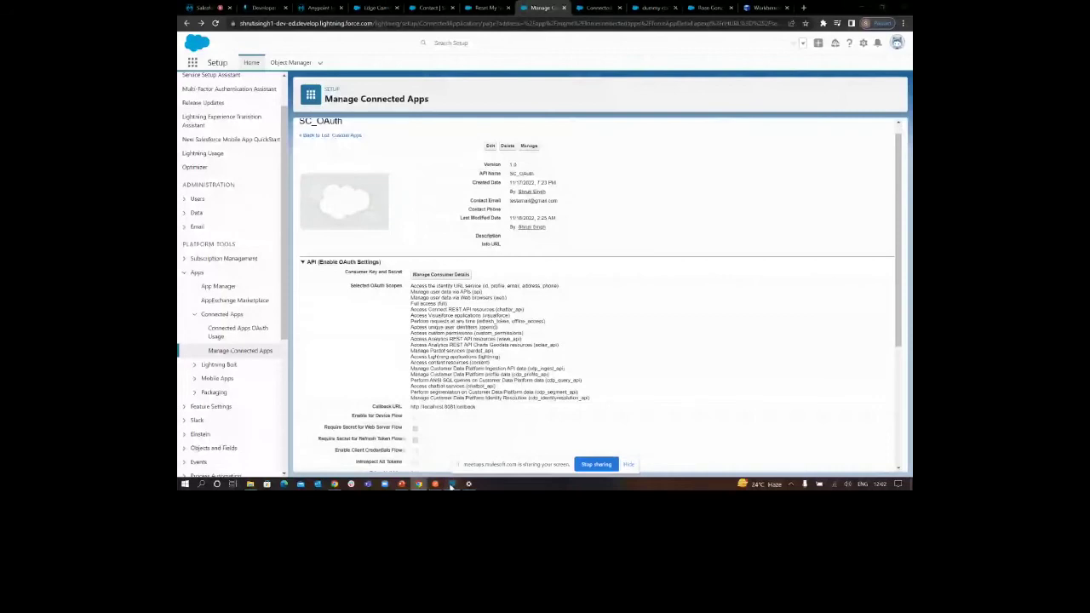
# - Switch between Chrome, Anypoint Studio and the presentation, ending on PowerPoint's Demo slide
pyautogui.click(451, 484)
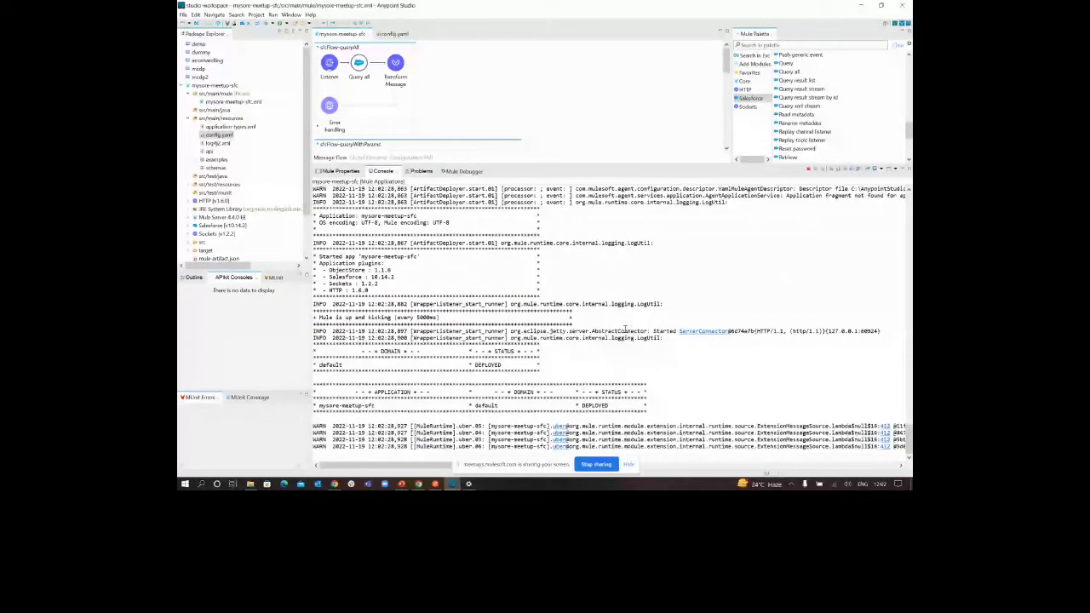
pyautogui.click(452, 484)
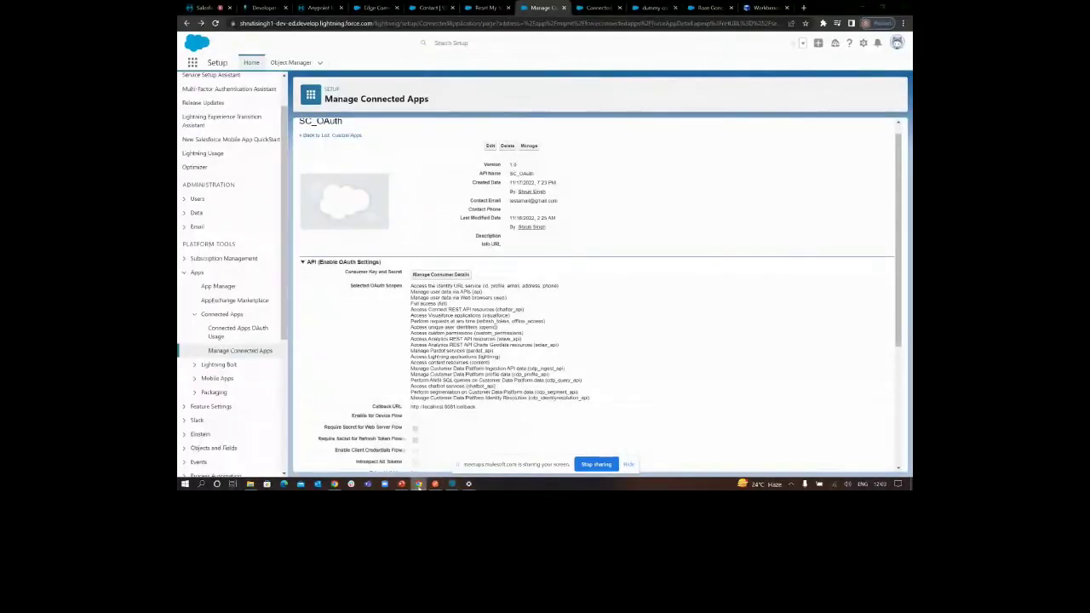
pyautogui.click(418, 484)
pyautogui.click(418, 483)
pyautogui.hotkey('alt', 'Tab')
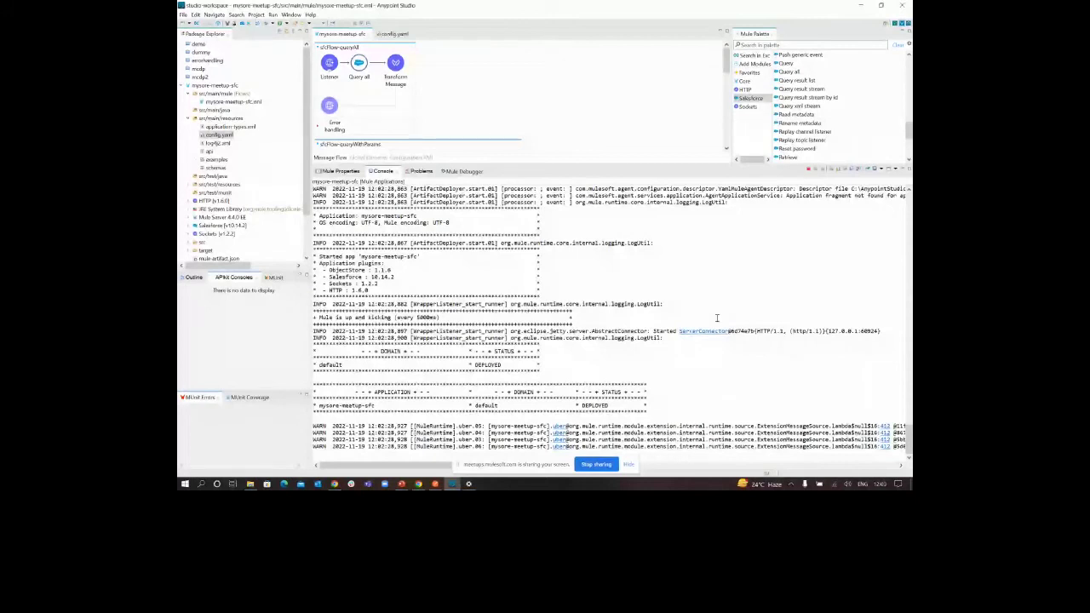
pyautogui.click(418, 483)
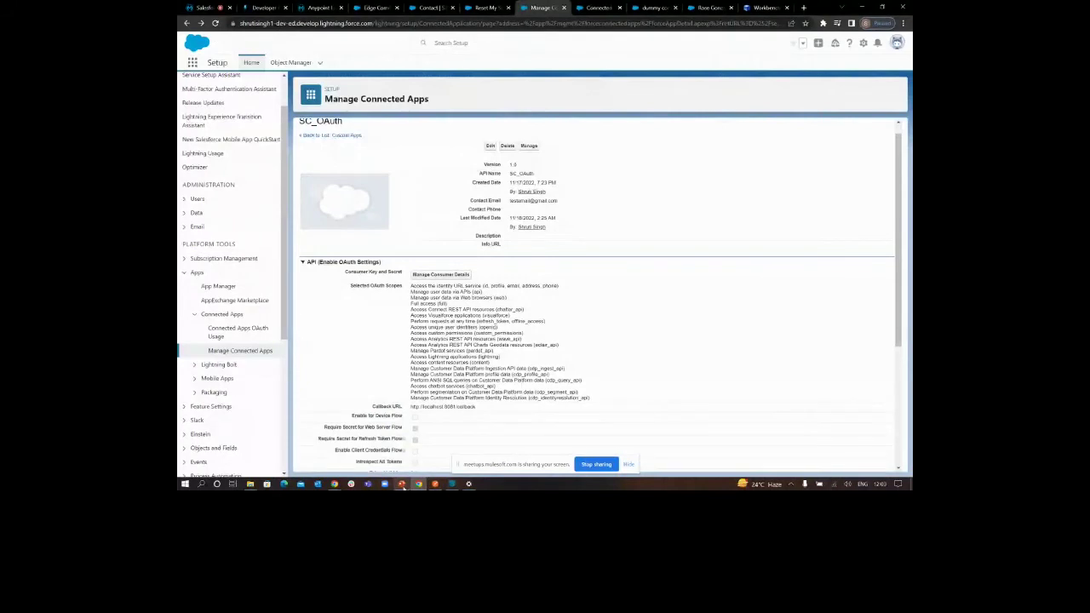
pyautogui.click(401, 483)
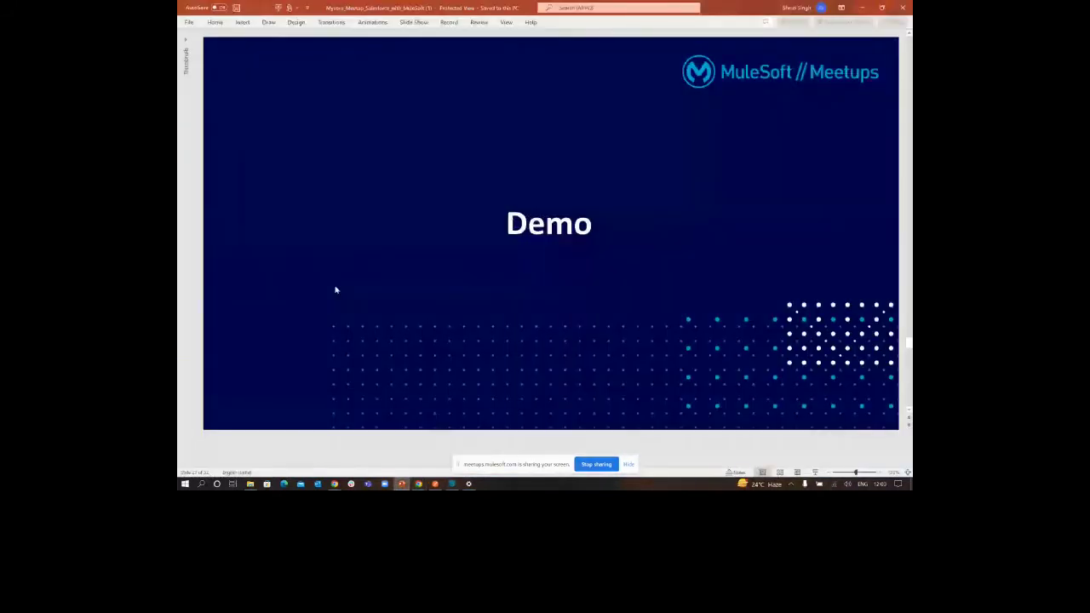
# - Step back to the Prerequisites slide and review the developer sign-up and Anypoint Exchange pages
pyautogui.scroll(4, 335, 290)
pyautogui.scroll(6, 336, 290)
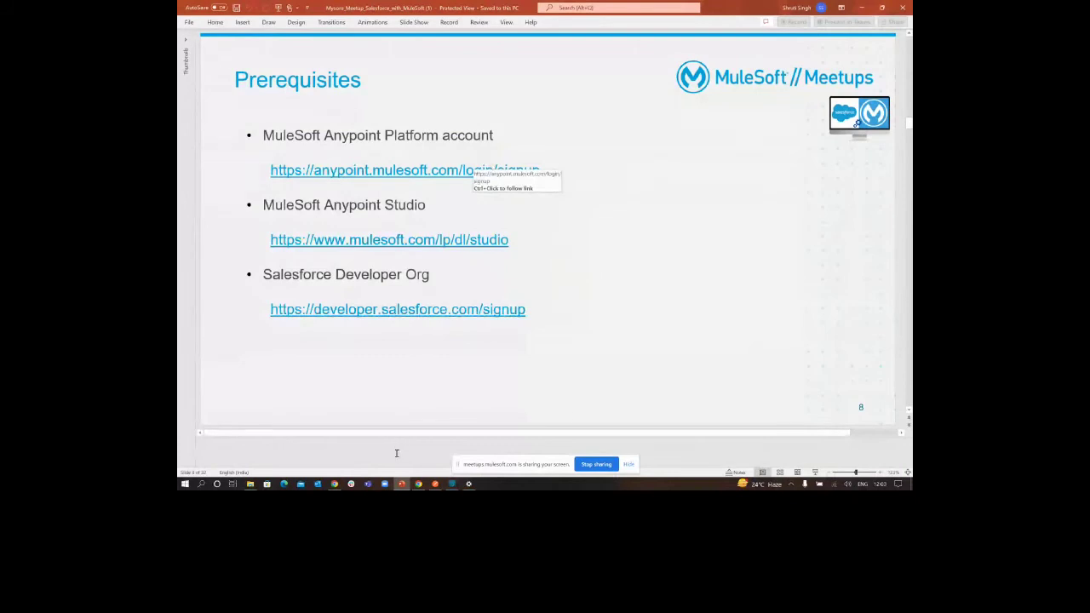
pyautogui.click(418, 484)
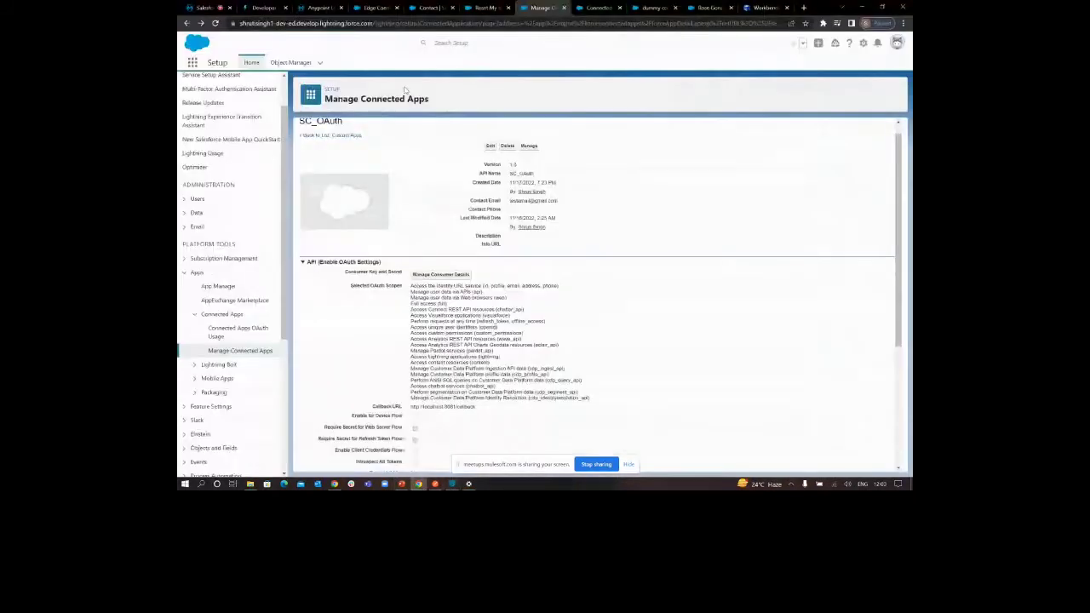
pyautogui.click(264, 7)
pyautogui.click(311, 7)
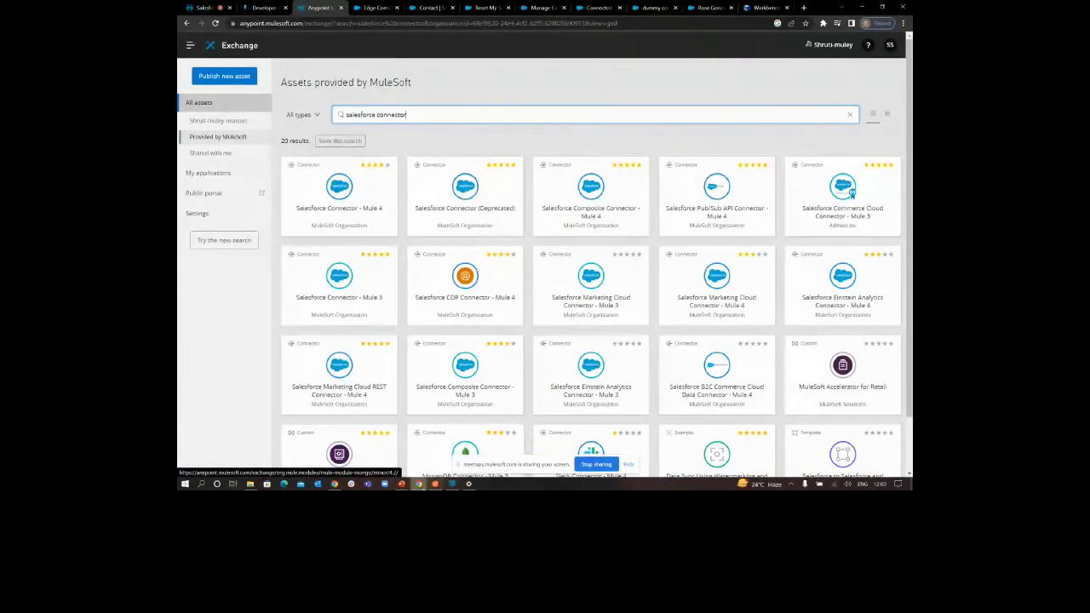
pyautogui.hotkey('alt', 'Tab')
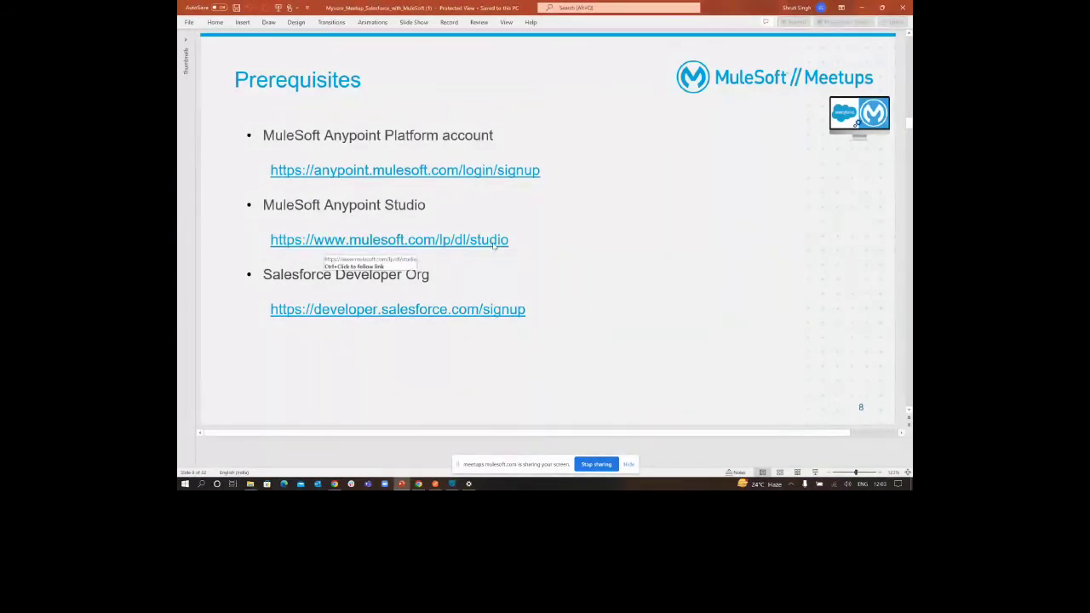
# - Open a new Chrome tab and start searching for 'anypoint studio'
pyautogui.click(419, 483)
pyautogui.click(805, 7)
pyautogui.click(749, 24)
pyautogui.write('a')
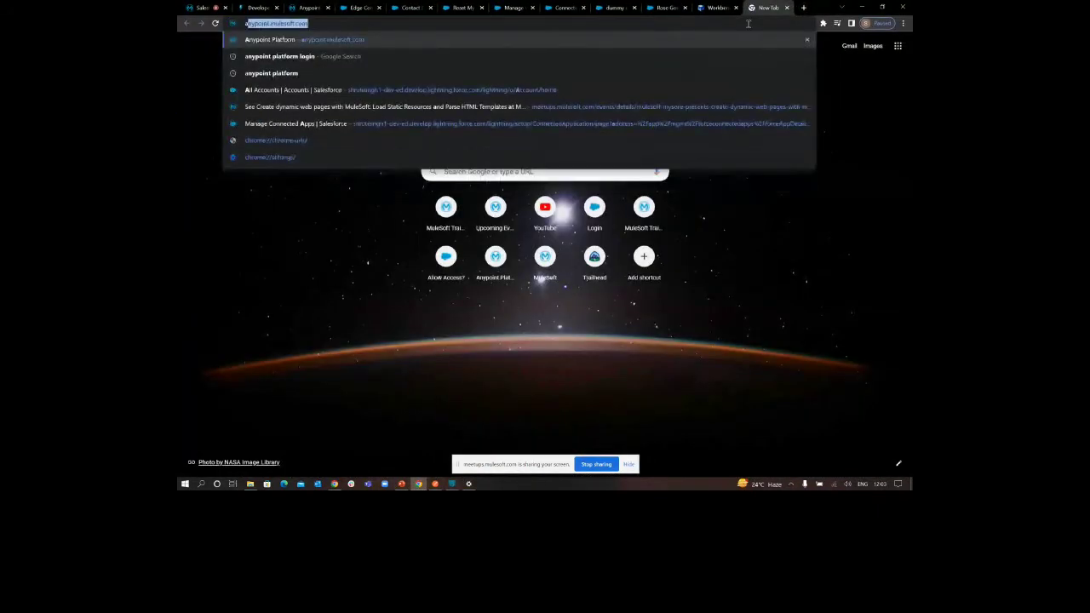
pyautogui.write('nypoint studio')
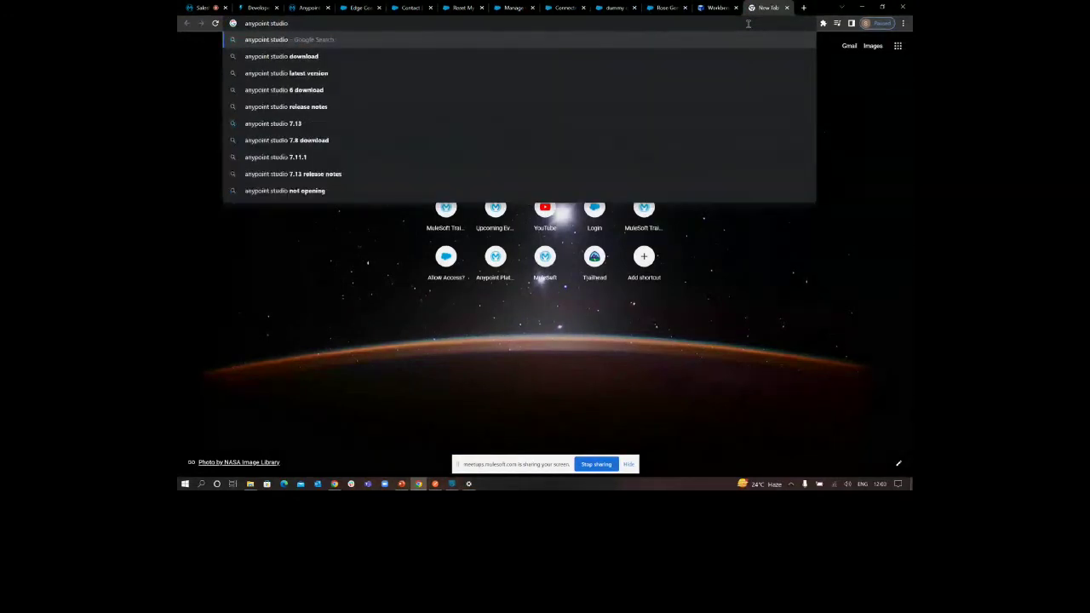
# - Search Google for 'anypoint studio download' and open MuleSoft's Anypoint Studio download page
pyautogui.press('Down')
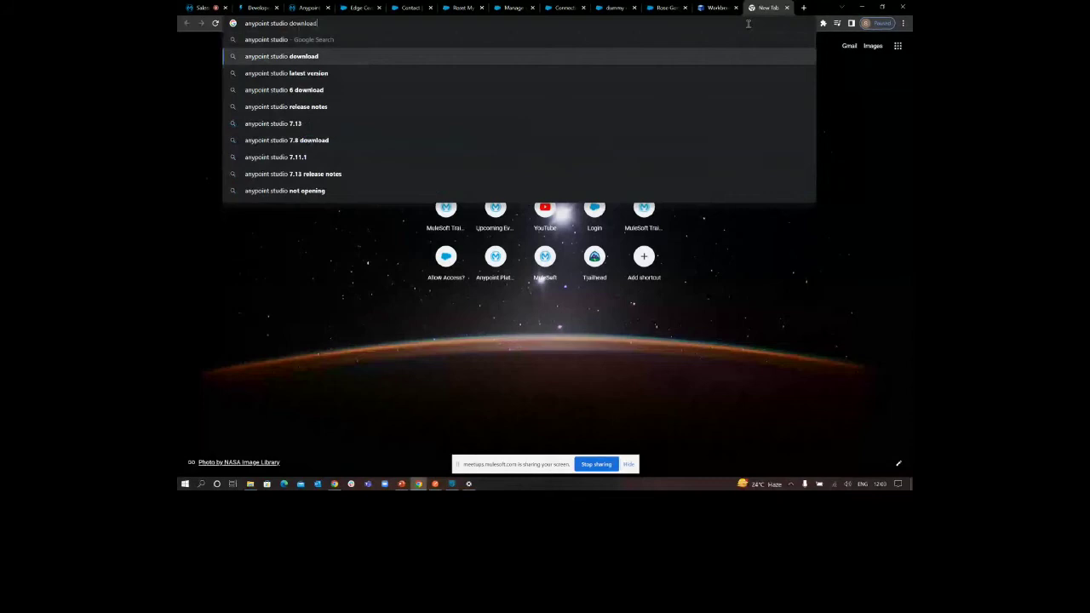
pyautogui.press('Return')
pyautogui.click(394, 132)
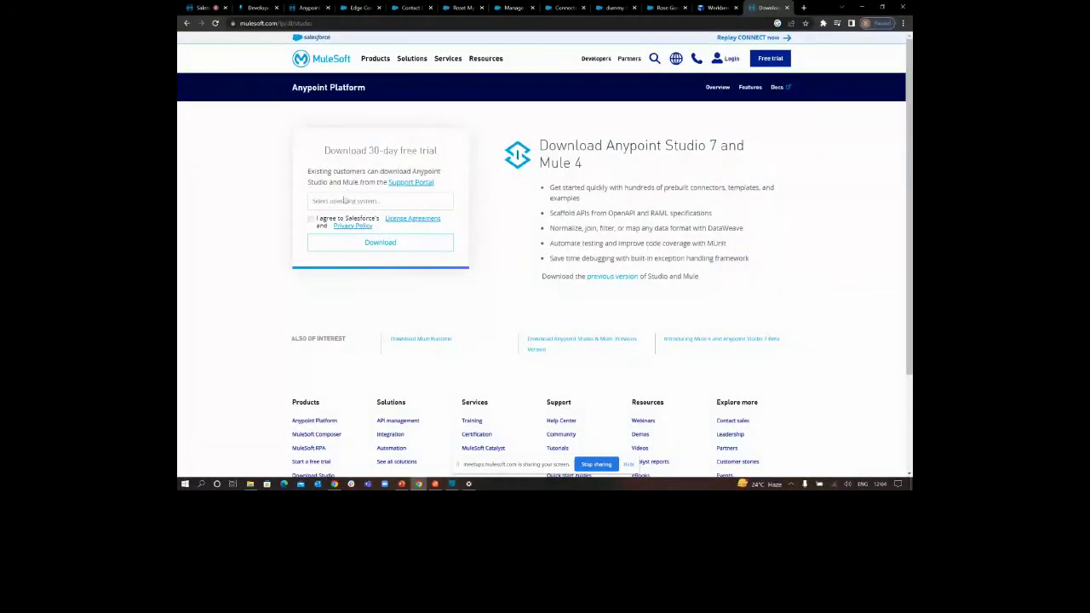
# - Start the Windows Anypoint Studio download with the licence accepted, then cancel it
pyautogui.click(344, 200)
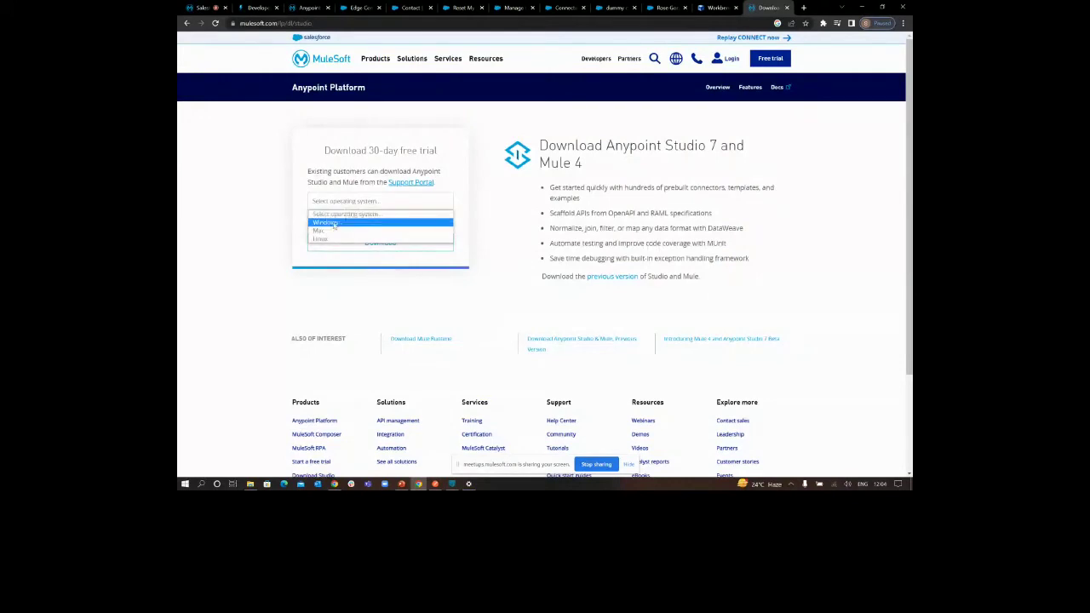
pyautogui.click(332, 228)
pyautogui.click(312, 220)
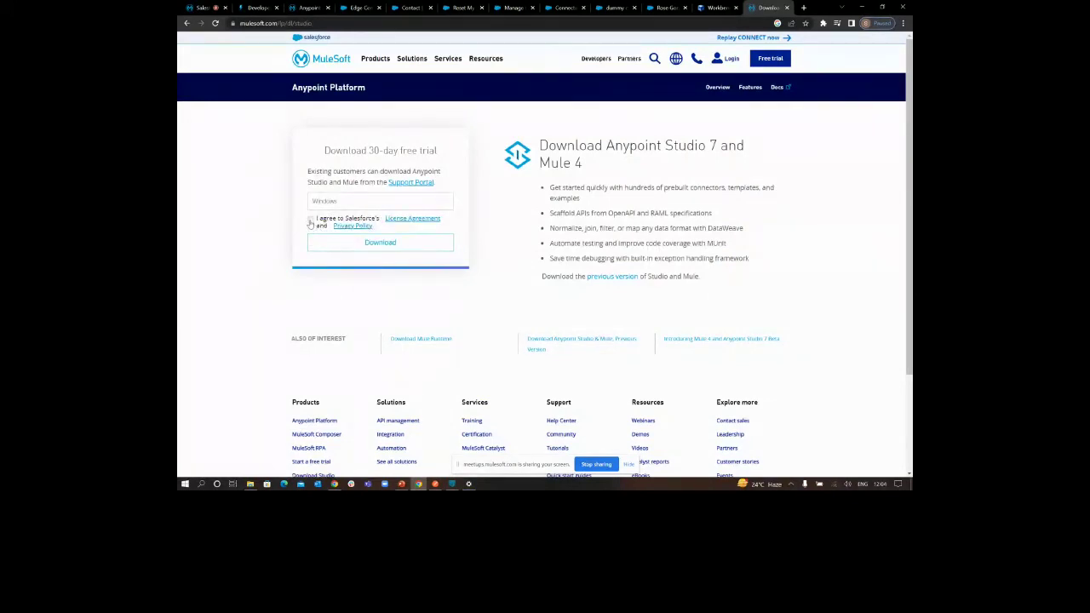
pyautogui.click(327, 244)
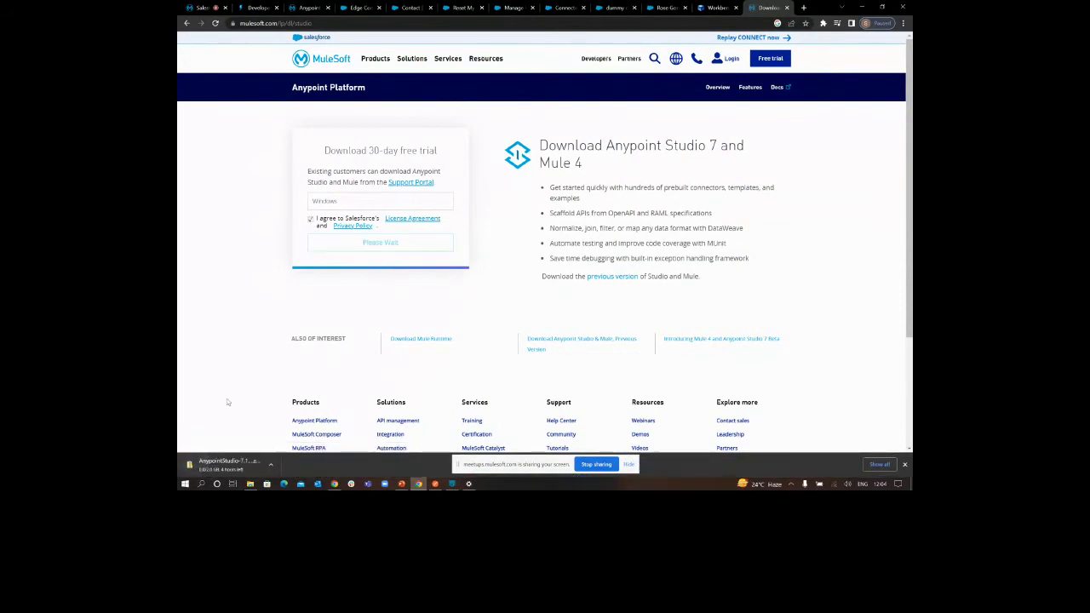
pyautogui.click(271, 465)
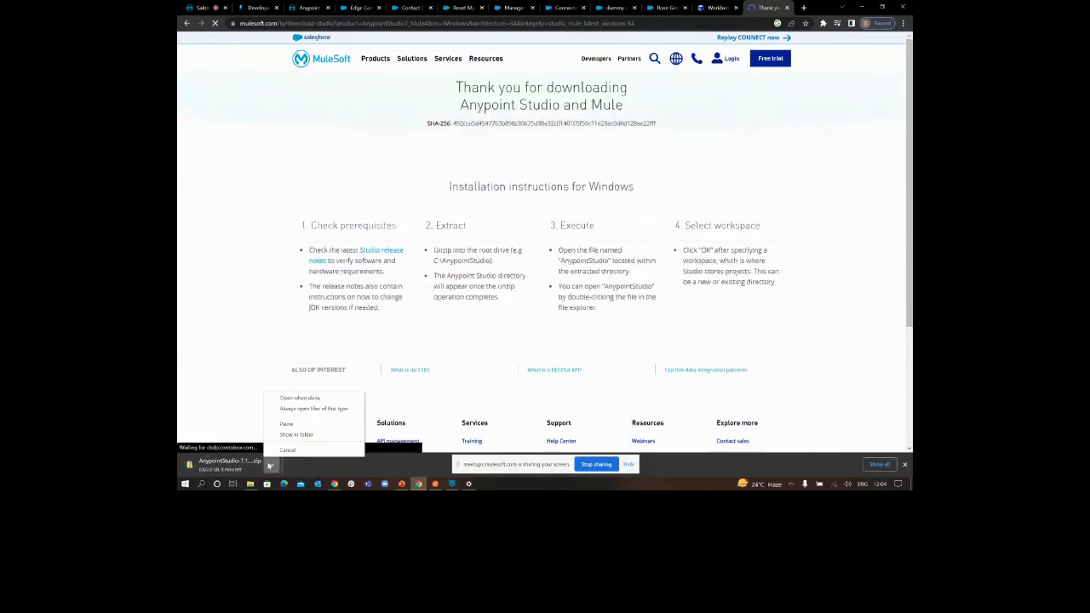
pyautogui.click(281, 452)
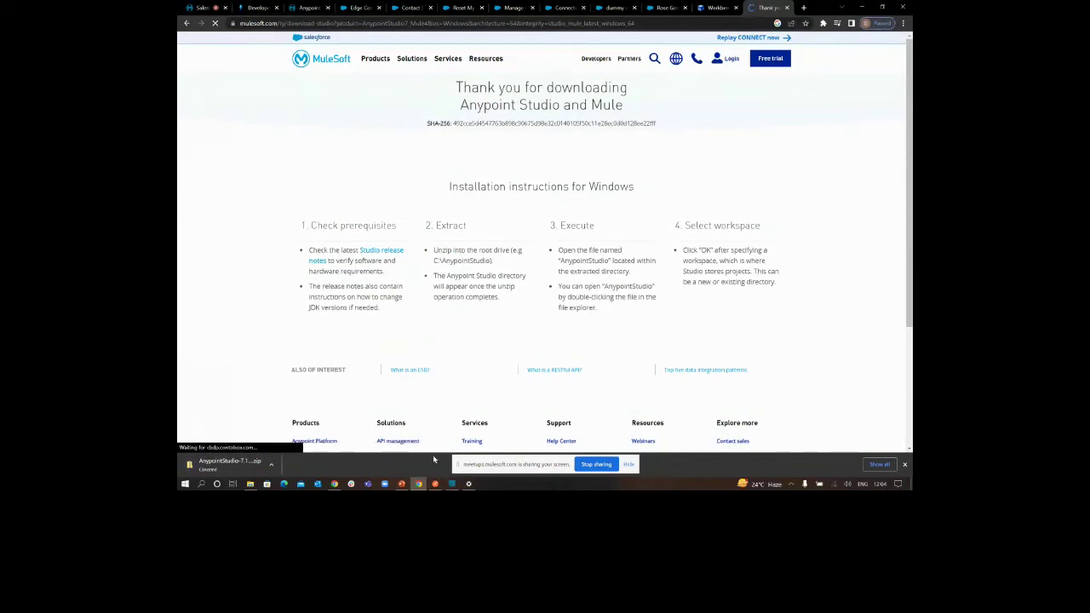
pyautogui.click(452, 484)
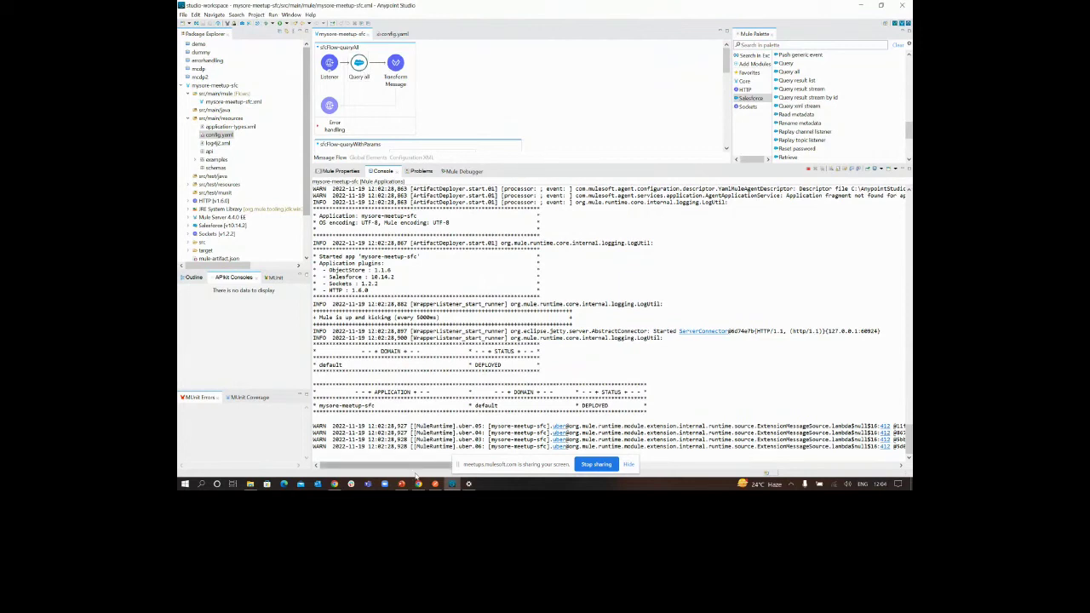
# - Launch the Developer Console from the Setup menu, maximize it, and review the Contact query result
pyautogui.click(418, 483)
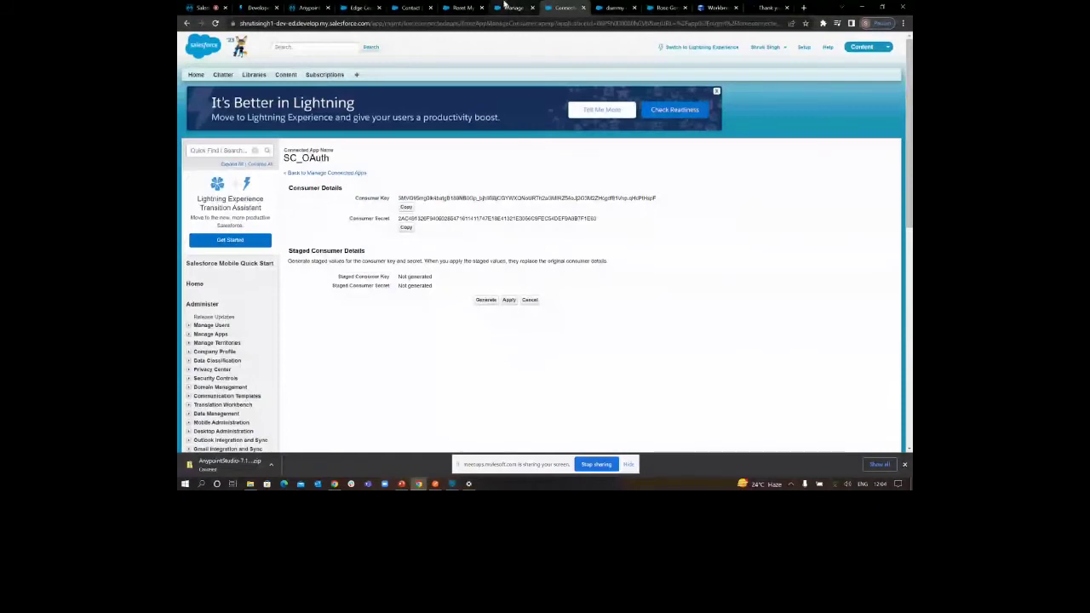
pyautogui.click(508, 7)
pyautogui.click(863, 42)
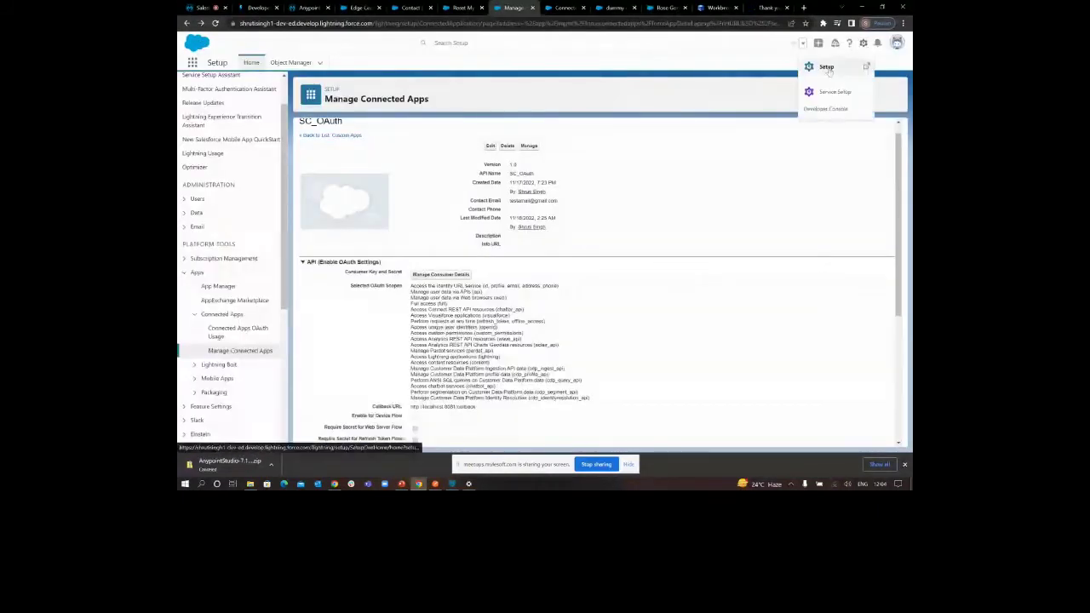
pyautogui.click(825, 109)
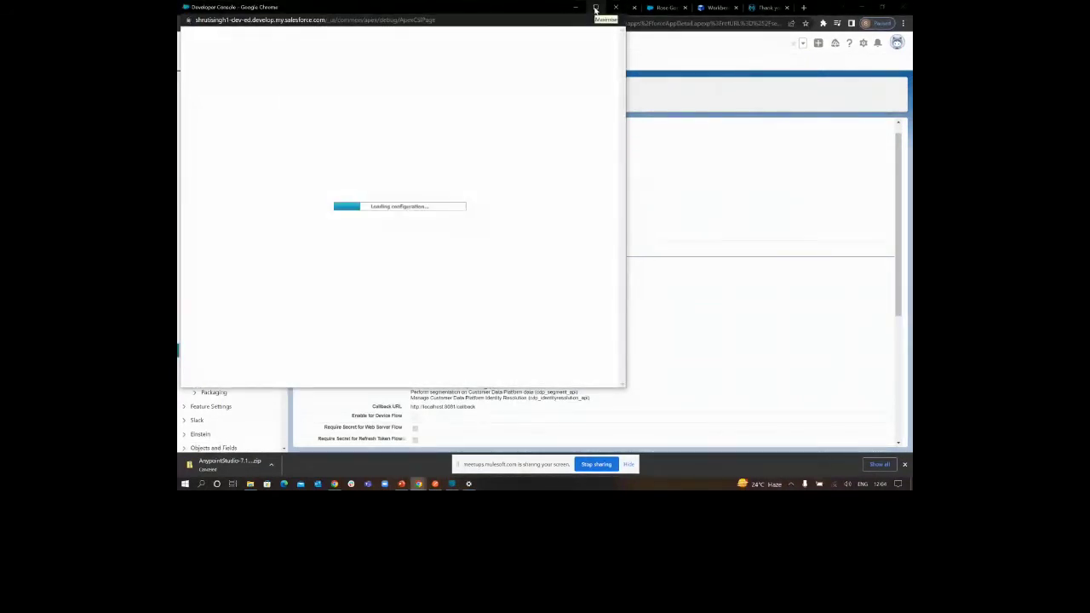
pyautogui.click(595, 7)
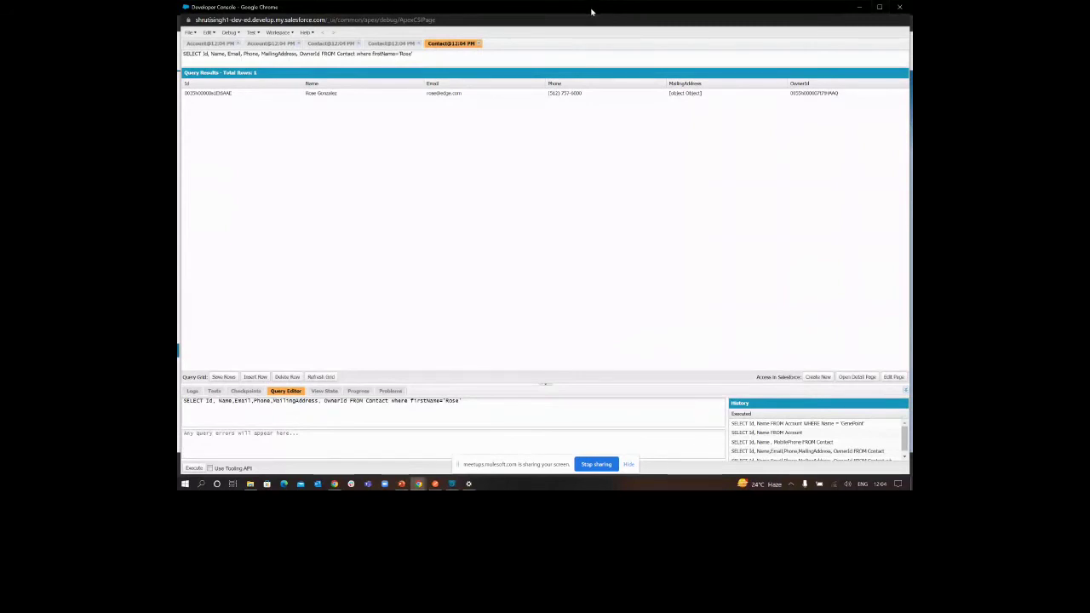
pyautogui.moveTo(590, 11)
pyautogui.mouseDown()
pyautogui.moveTo(586, 26)
pyautogui.moveTo(585, 16)
pyautogui.mouseUp()
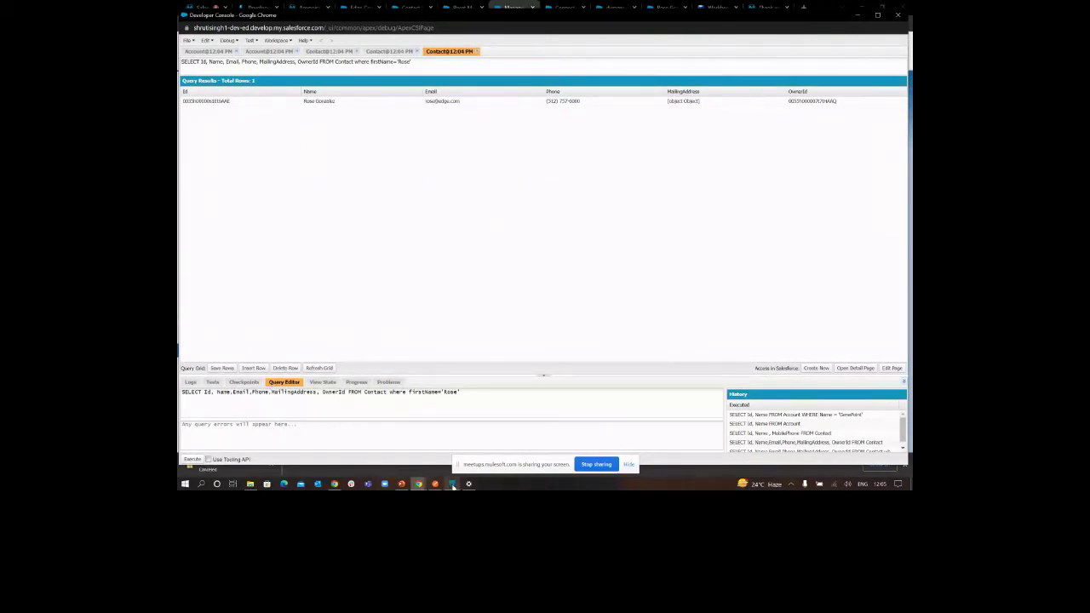
pyautogui.click(452, 483)
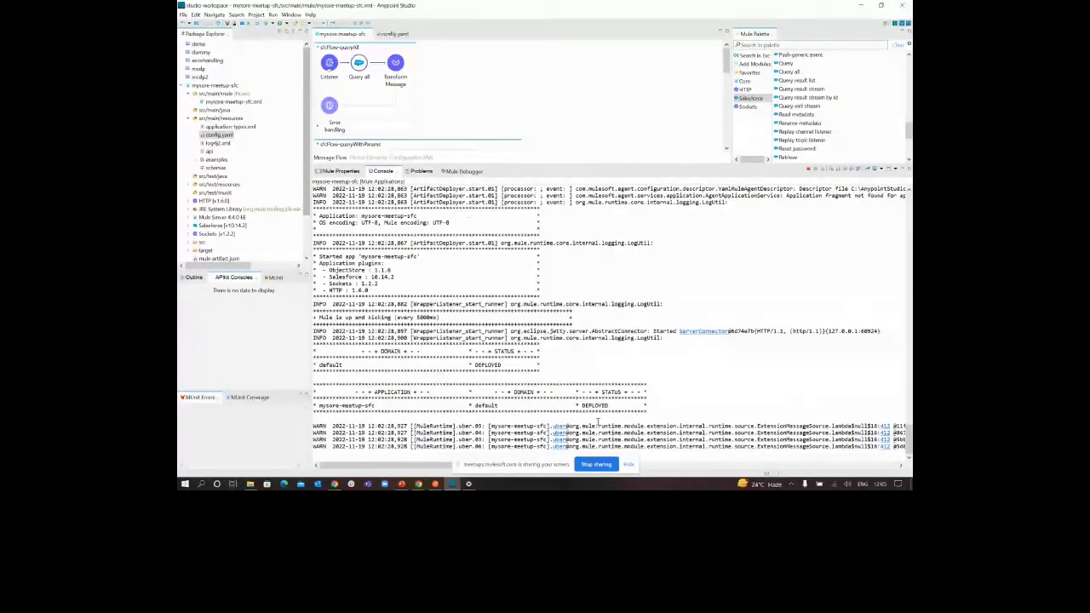
# - Send the queryAll-contacts GET to localhost:8081/getAllContacts and scroll through the returned contacts
pyautogui.click(435, 484)
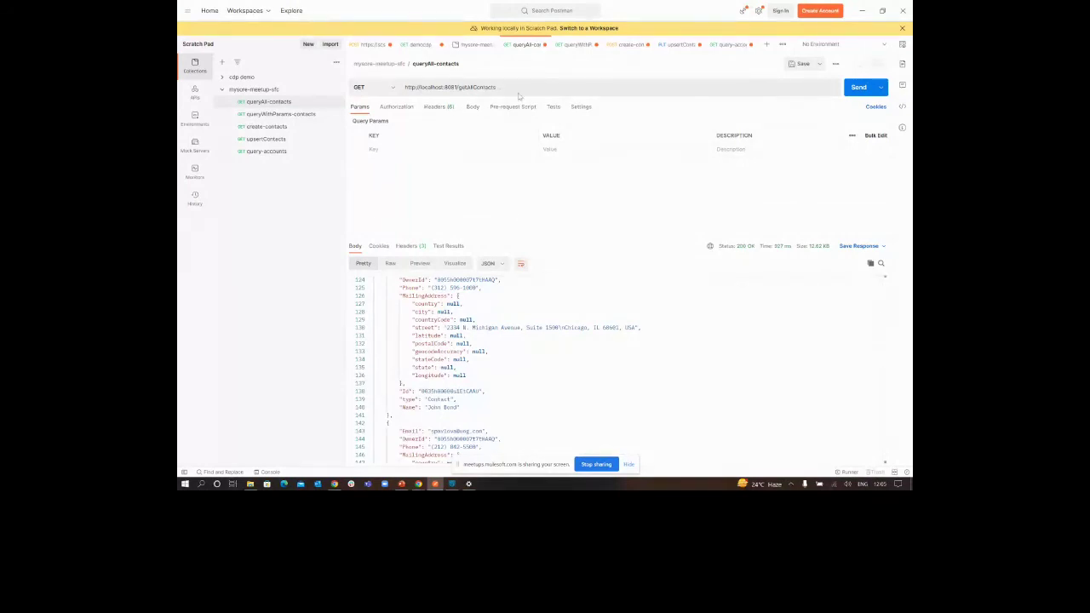
pyautogui.click(858, 88)
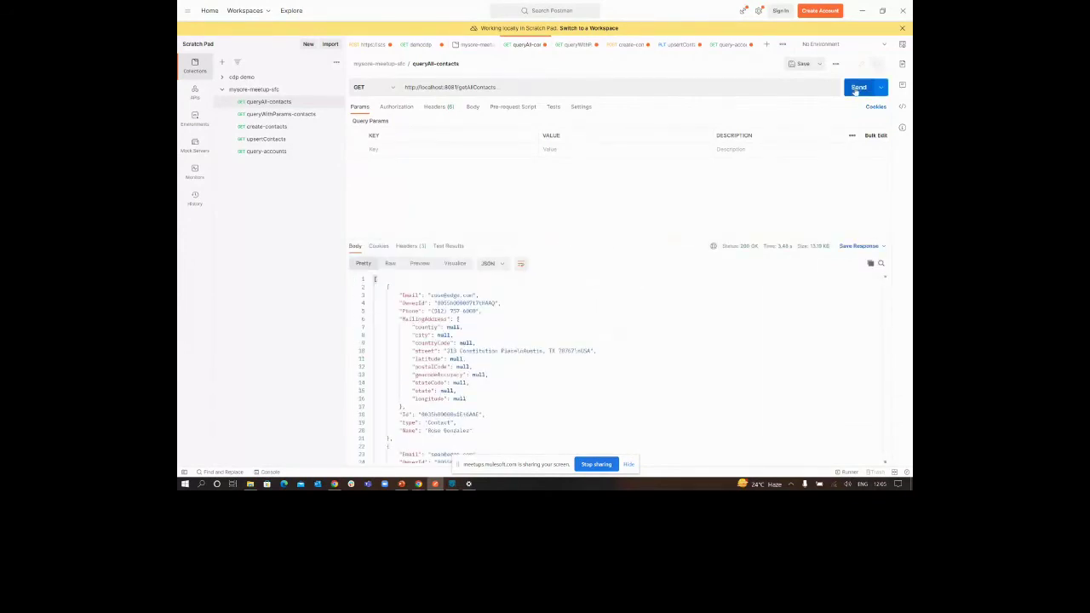
pyautogui.scroll(-5, 545, 361)
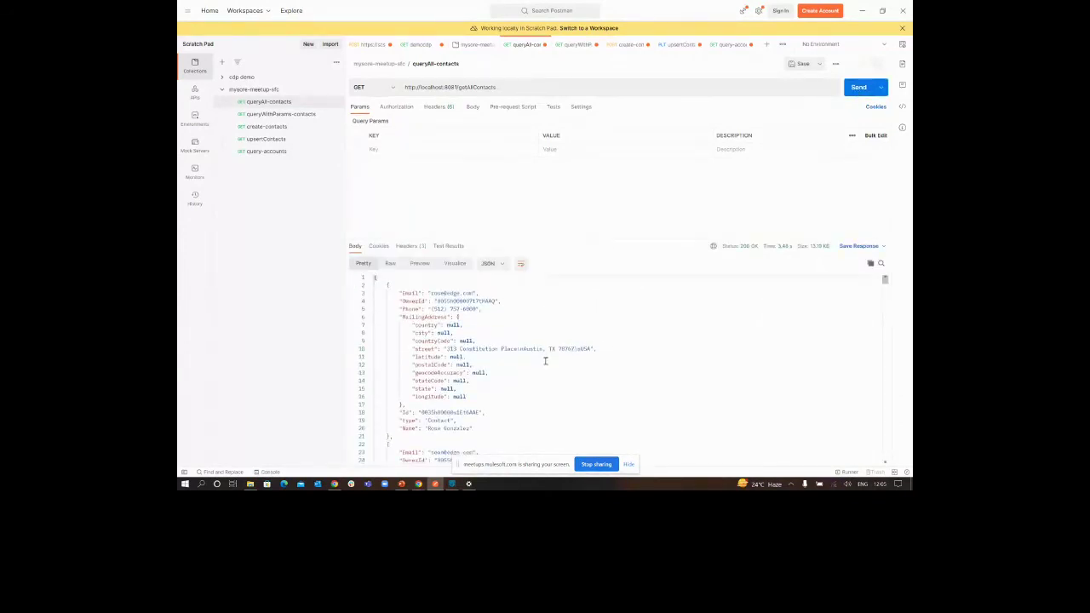
pyautogui.scroll(-9, 545, 361)
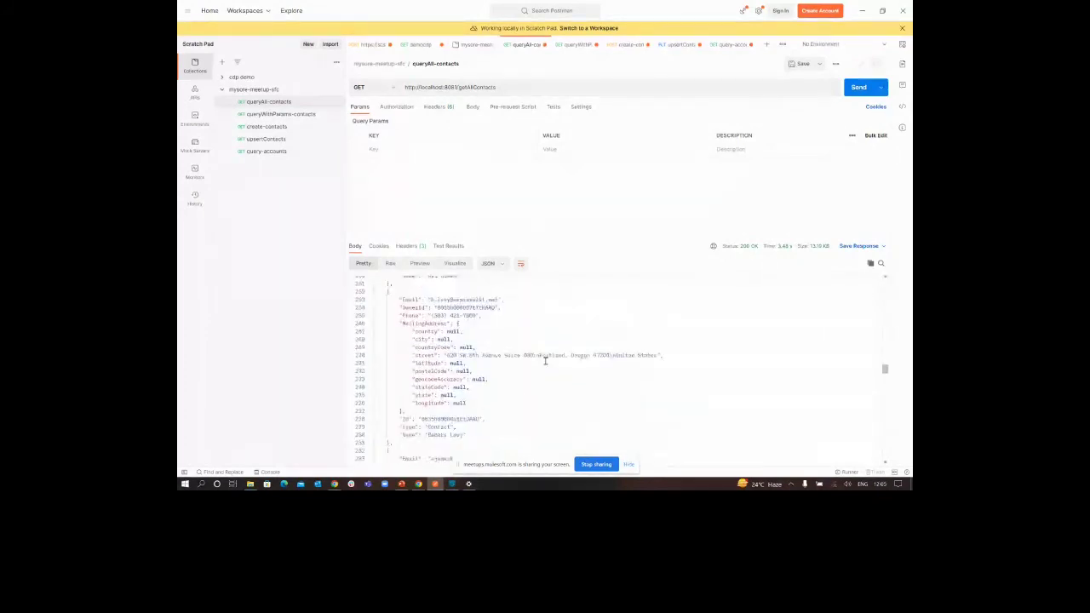
pyautogui.scroll(13, 545, 361)
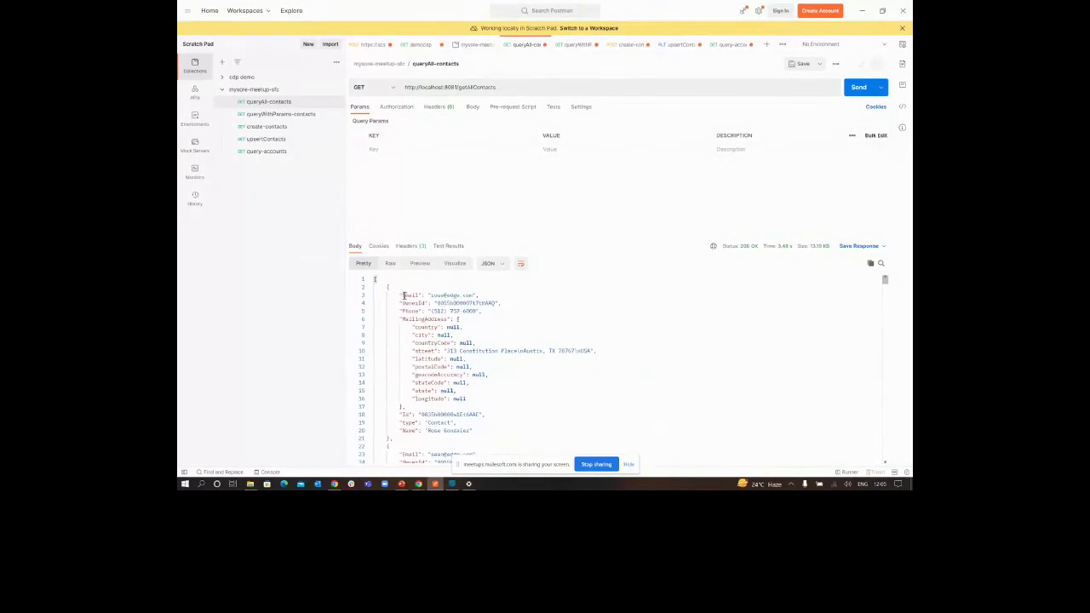
pyautogui.scroll(-20, 427, 343)
pyautogui.scroll(20, 426, 343)
pyautogui.scroll(-20, 441, 347)
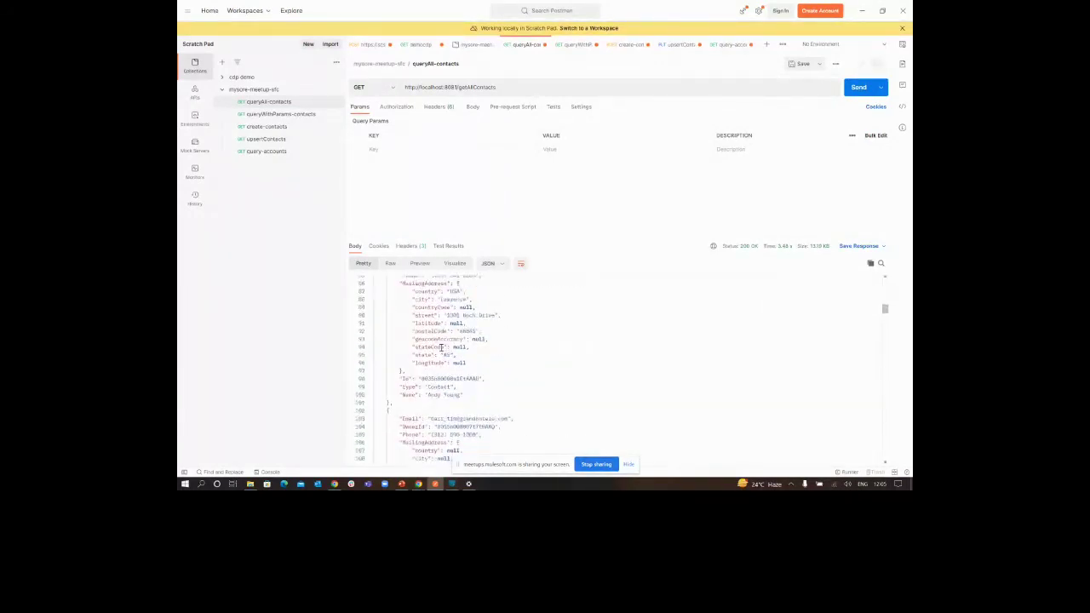
pyautogui.click(451, 484)
# - Review the queryWithParams Listener (path /getContacts) and its first Transform Message script
pyautogui.scroll(-2, 406, 85)
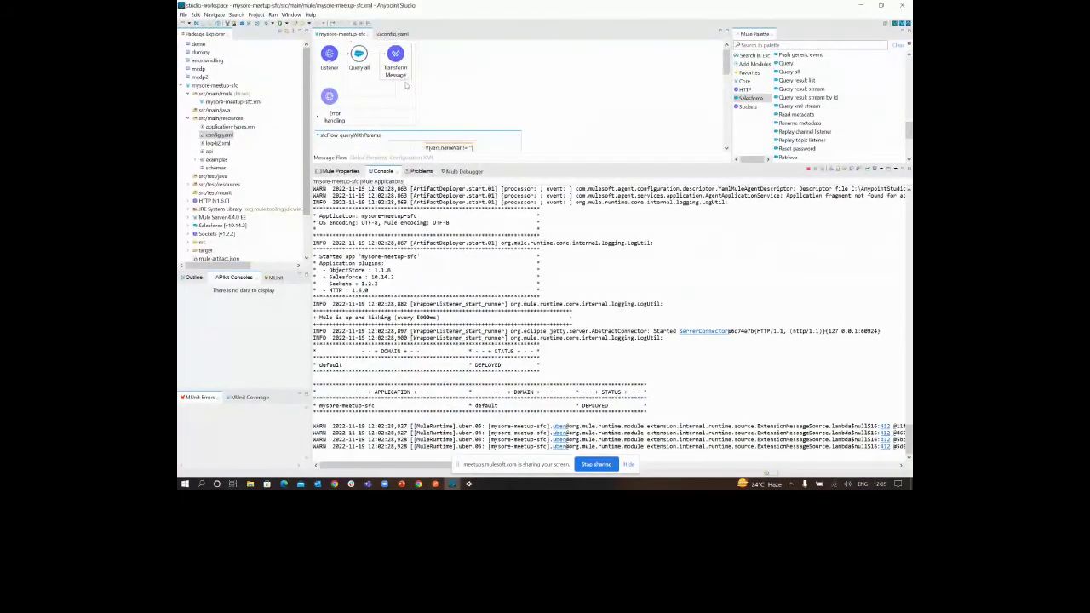
pyautogui.scroll(-3, 406, 85)
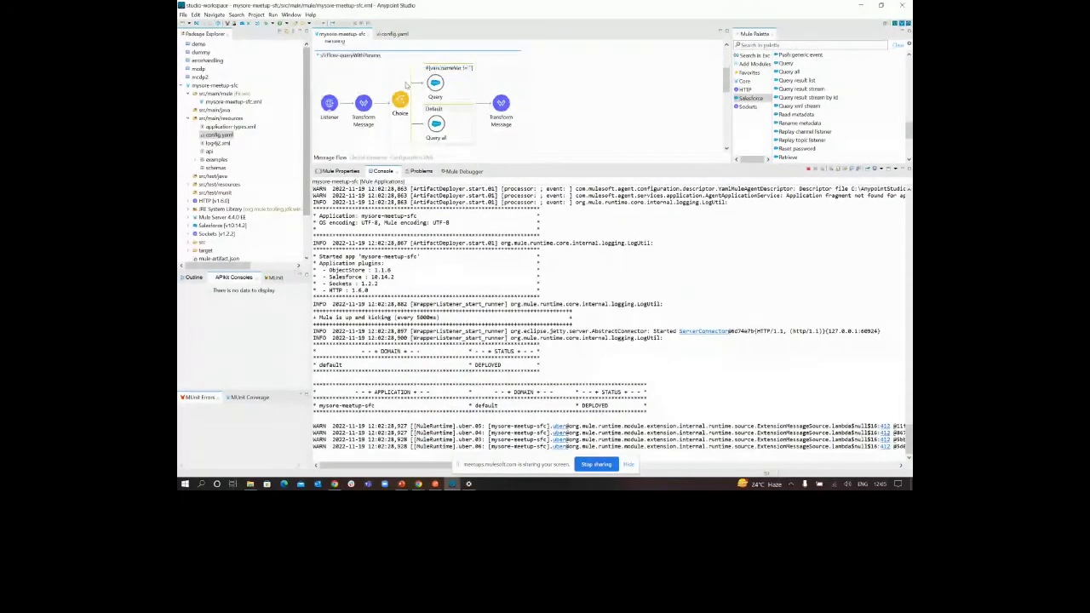
pyautogui.scroll(-1, 406, 86)
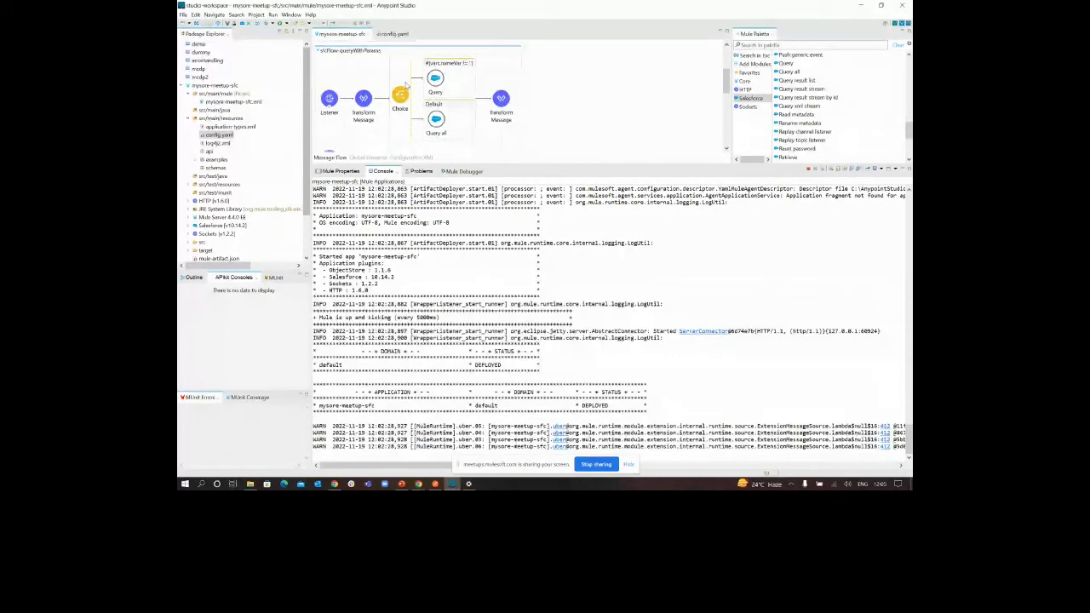
pyautogui.hotkey('alt', 'Tab')
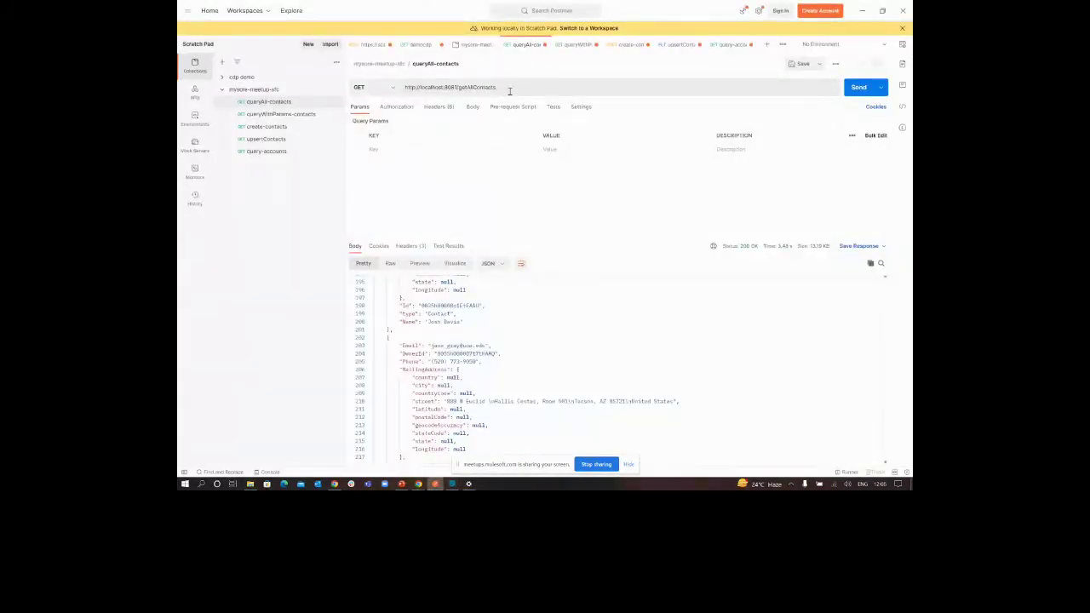
pyautogui.click(452, 484)
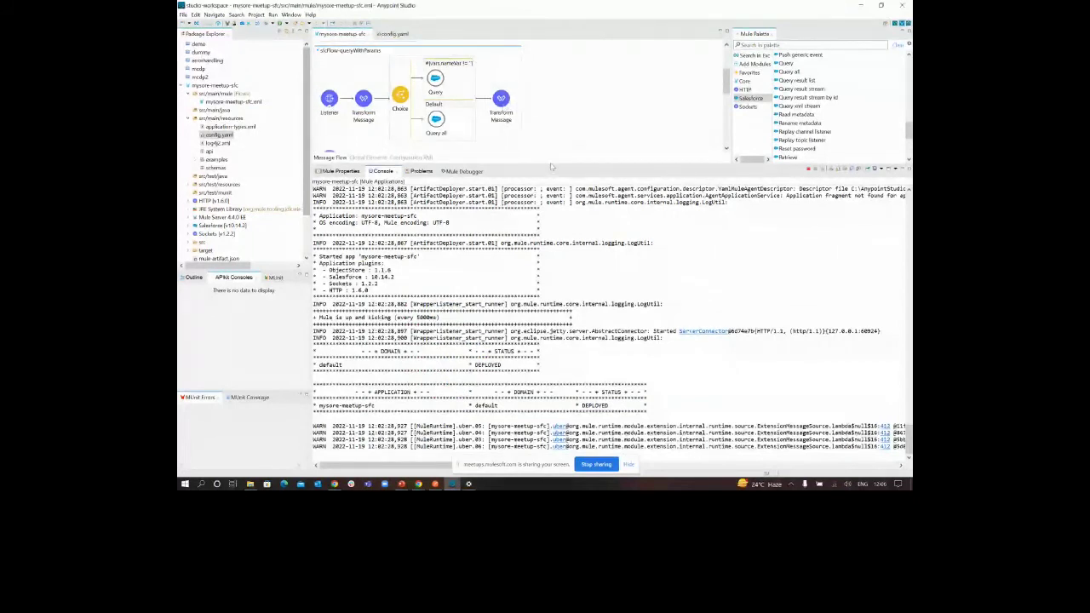
pyautogui.moveTo(551, 167); pyautogui.dragTo(551, 184)
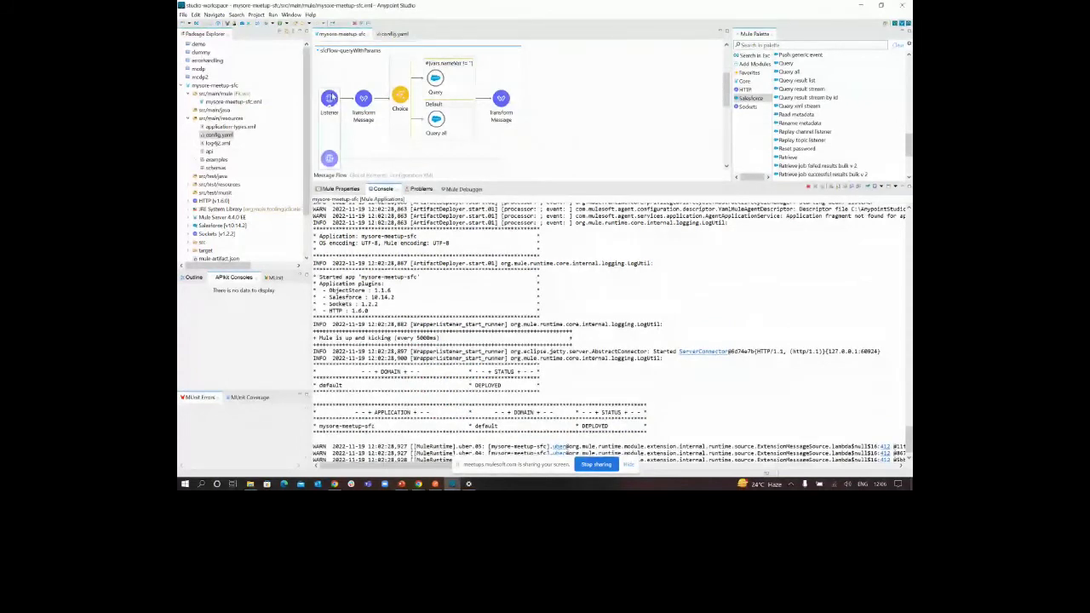
pyautogui.click(329, 98)
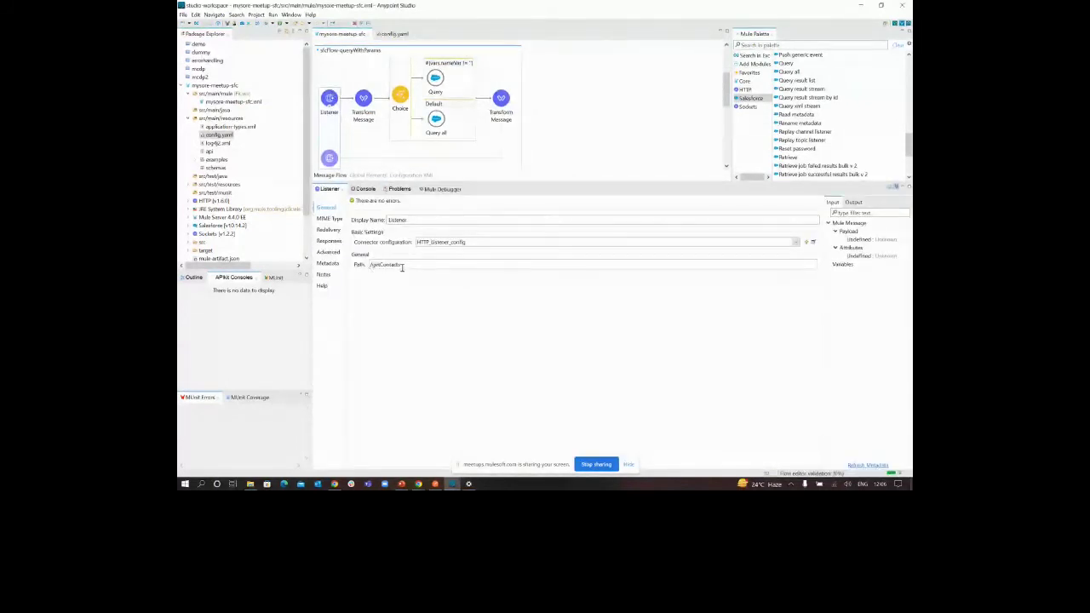
pyautogui.click(367, 99)
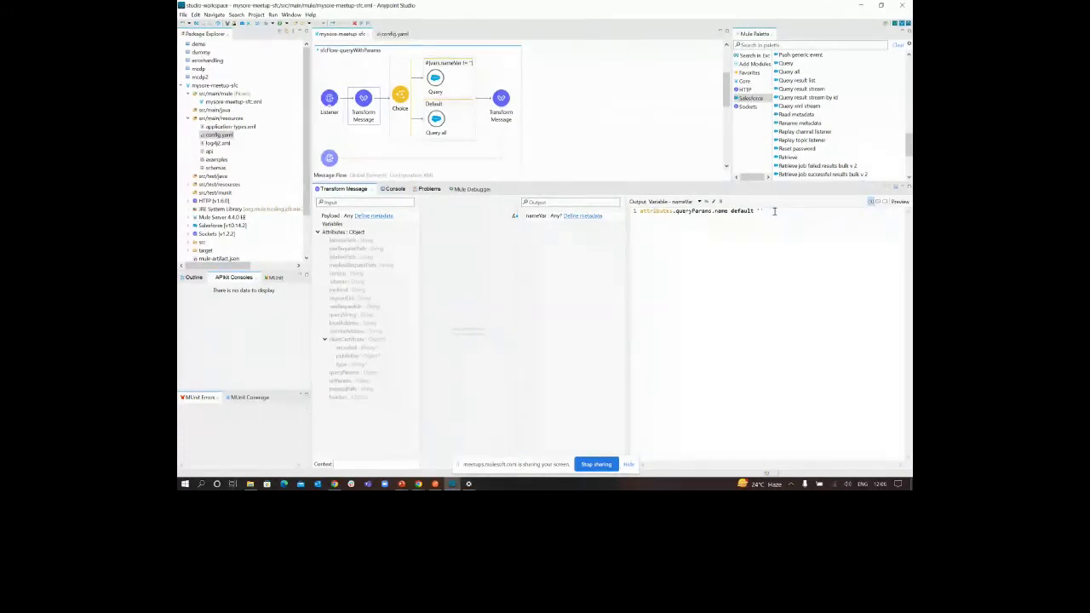
# - Inspect the Query connector's SOQL, highlighting the where Name = :nameVar filter
pyautogui.click(441, 76)
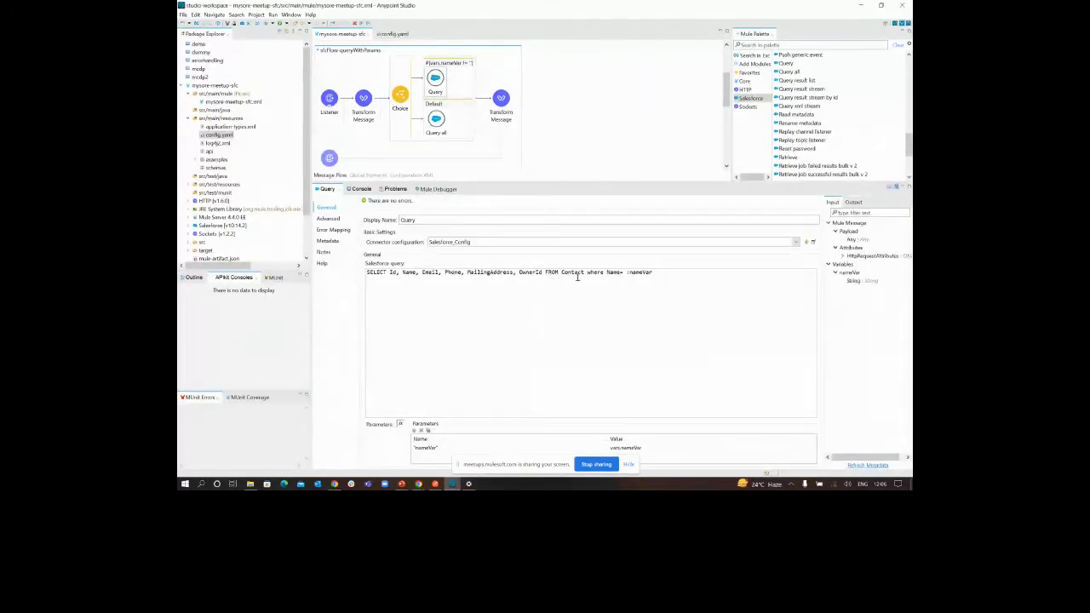
pyautogui.moveTo(667, 274); pyautogui.dragTo(367, 273)
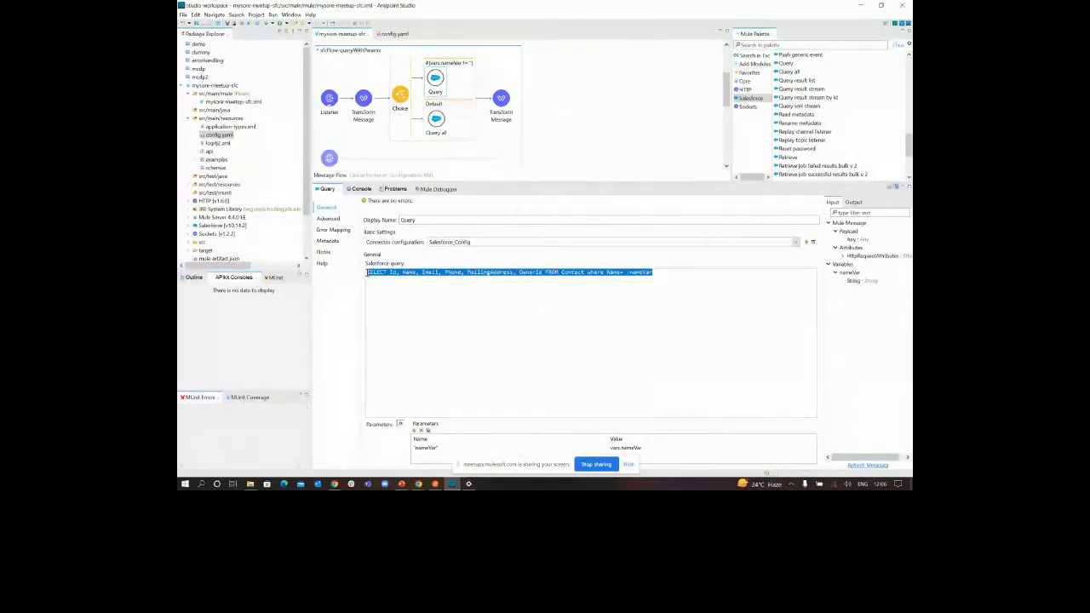
pyautogui.click(438, 309)
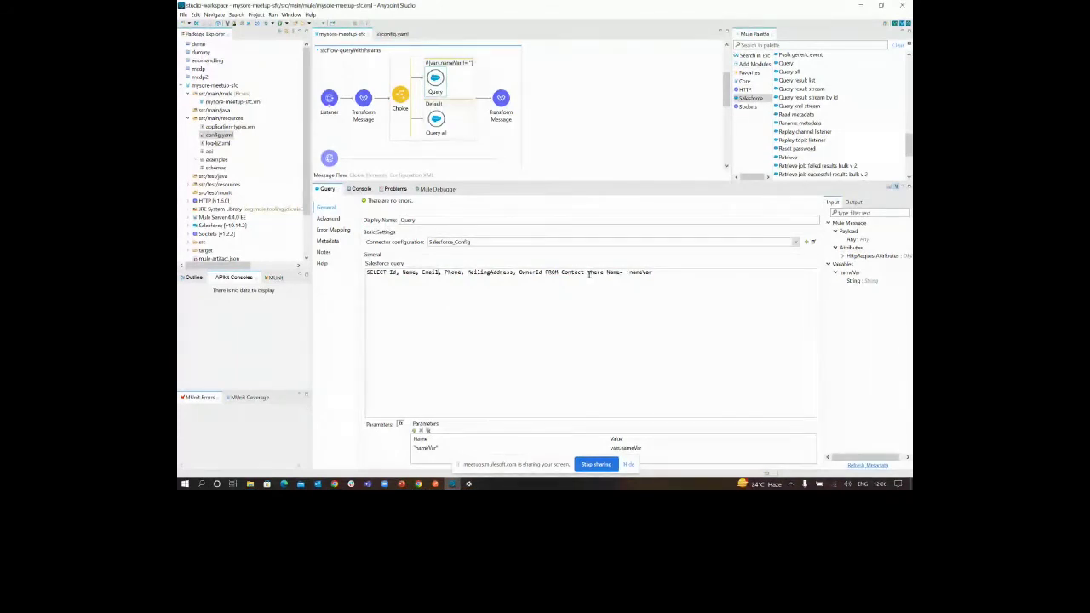
pyautogui.moveTo(587, 274); pyautogui.dragTo(649, 274)
pyautogui.click(597, 281)
# - Review the unfiltered Query all SOQL and the final Transform Message, then bring Postman forward
pyautogui.click(436, 119)
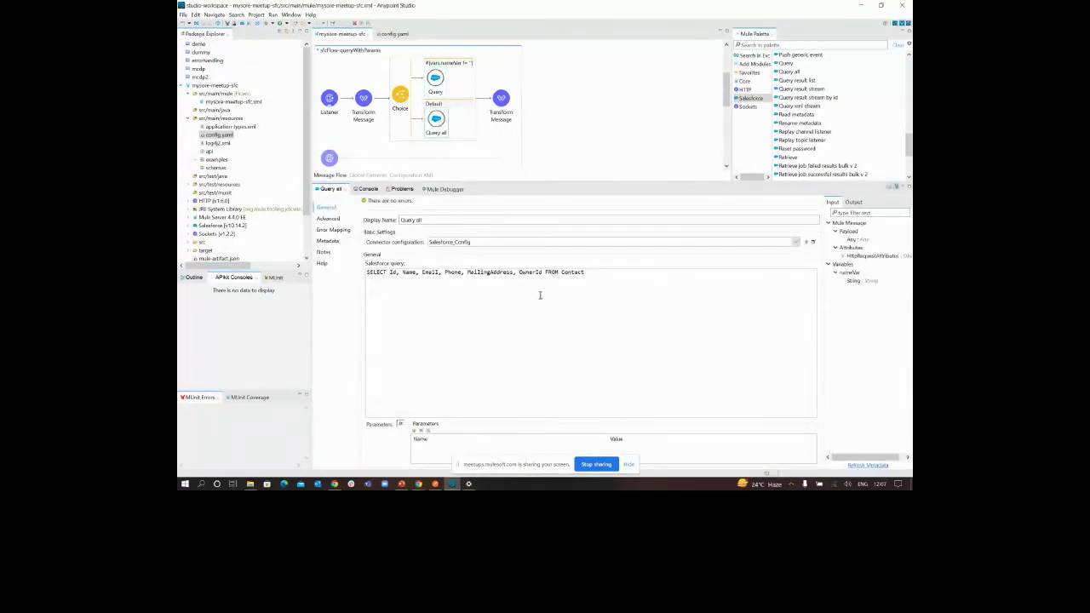
pyautogui.moveTo(586, 273); pyautogui.dragTo(366, 263)
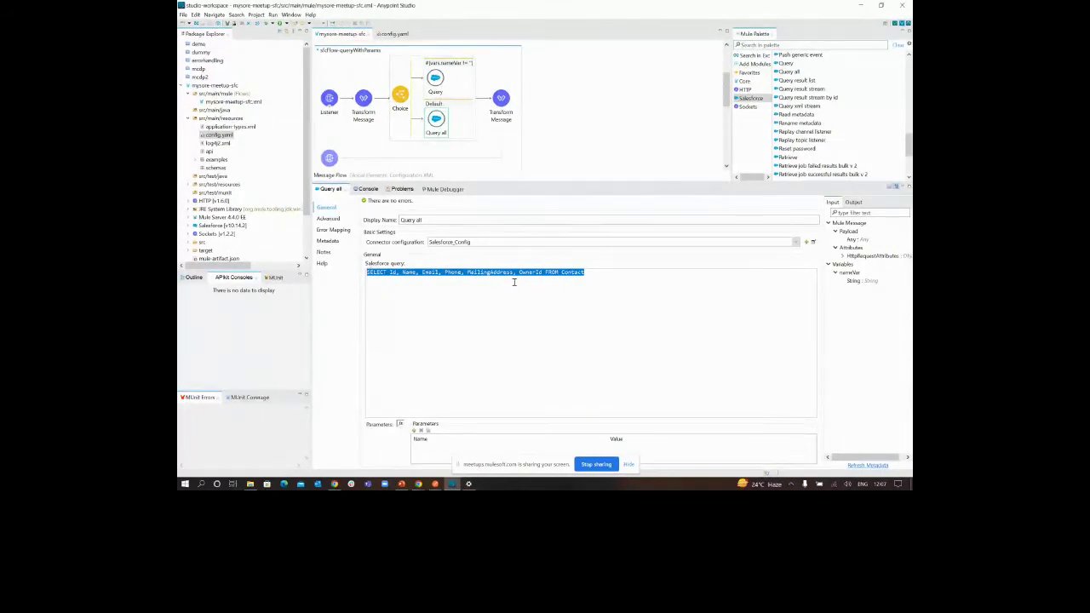
pyautogui.click(501, 100)
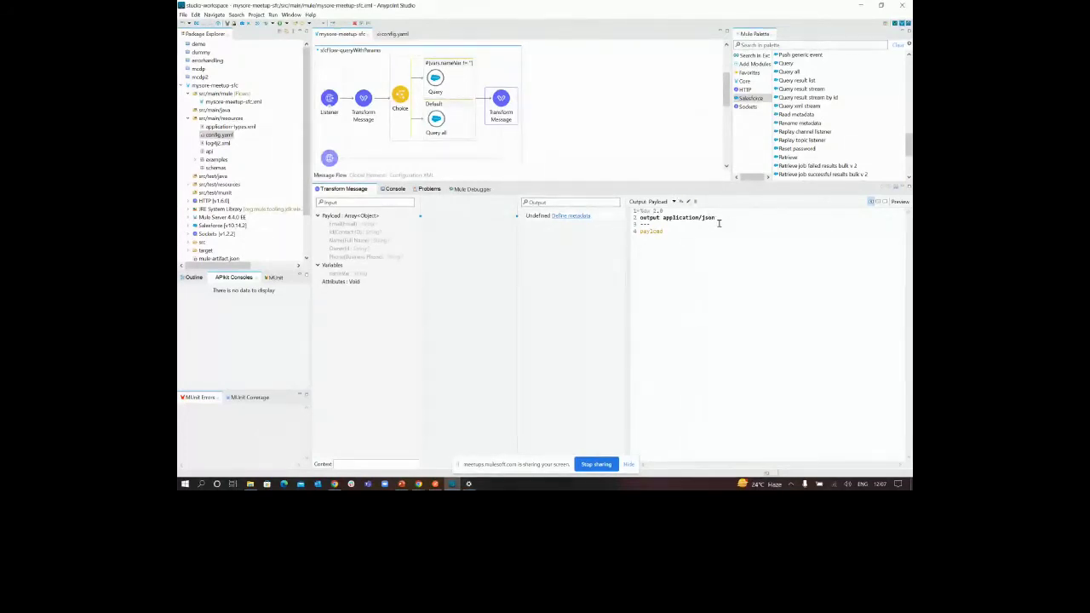
pyautogui.click(616, 107)
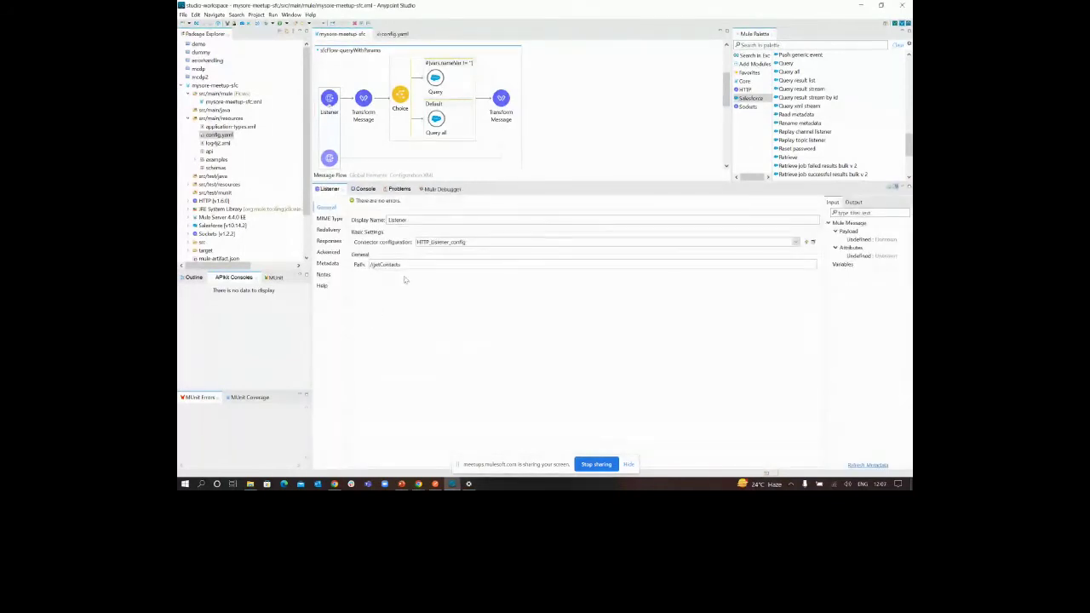
pyautogui.click(435, 484)
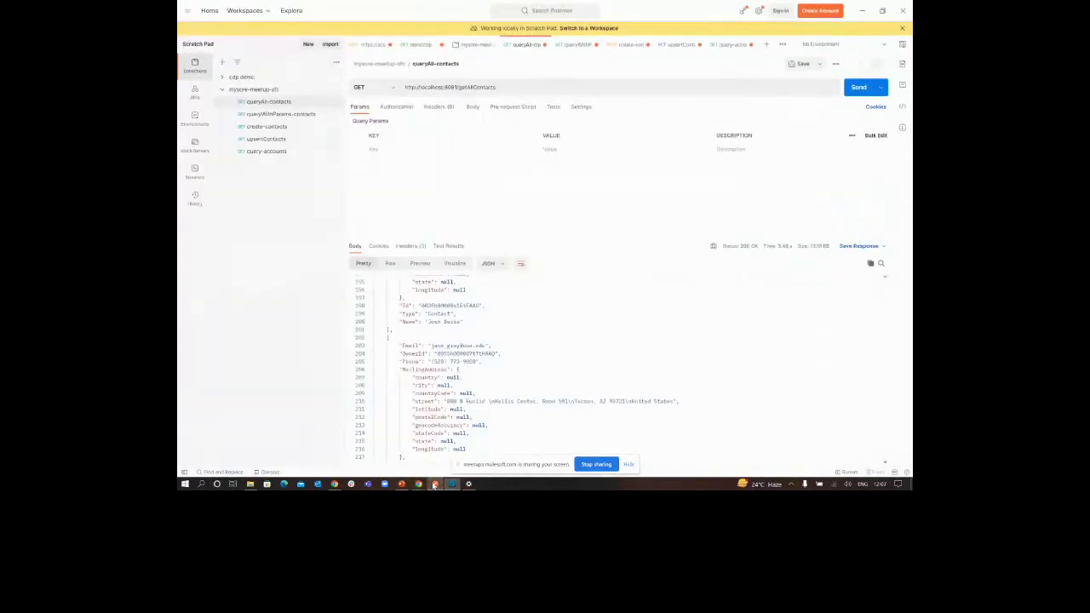
# - Send queryWithParams-contacts with the name filter, then resend without ?name= to list all contacts
pyautogui.click(294, 114)
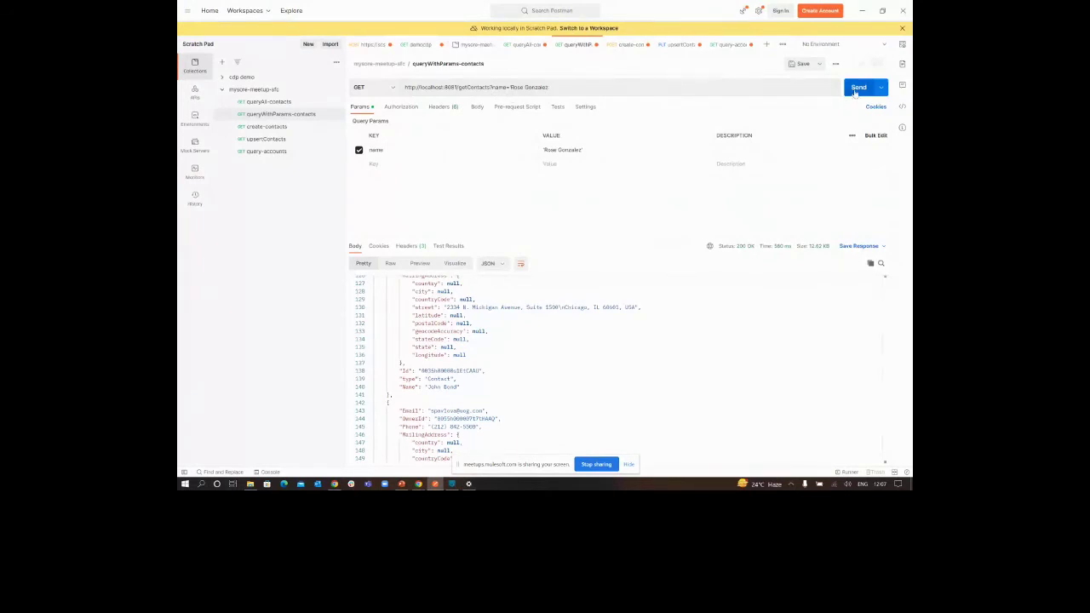
pyautogui.click(853, 91)
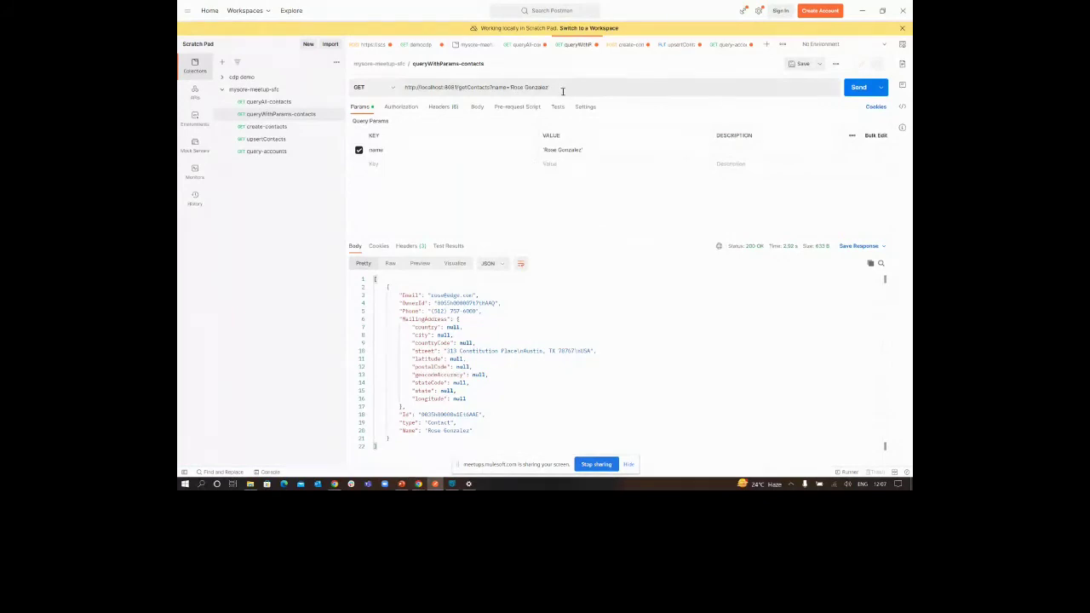
pyautogui.moveTo(553, 87); pyautogui.dragTo(491, 87)
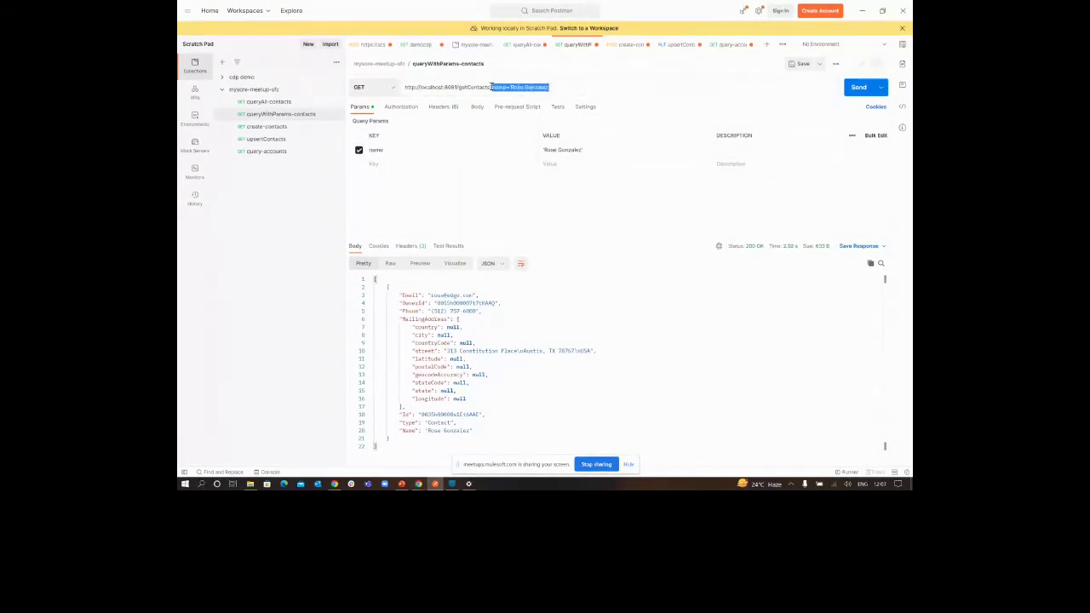
pyautogui.press('BackSpace')
pyautogui.press('BackSpace')
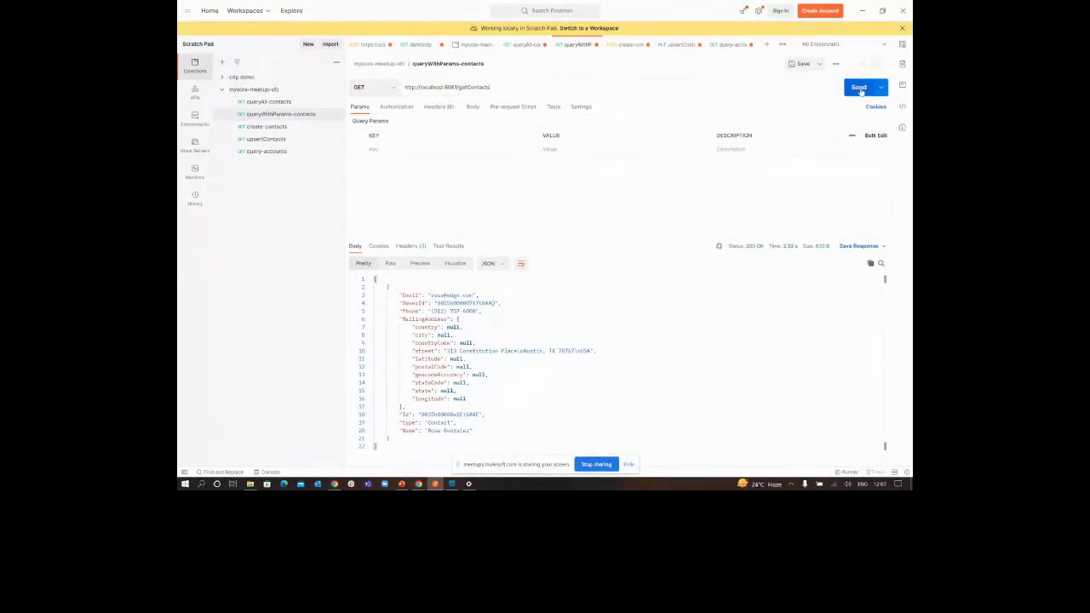
pyautogui.click(860, 88)
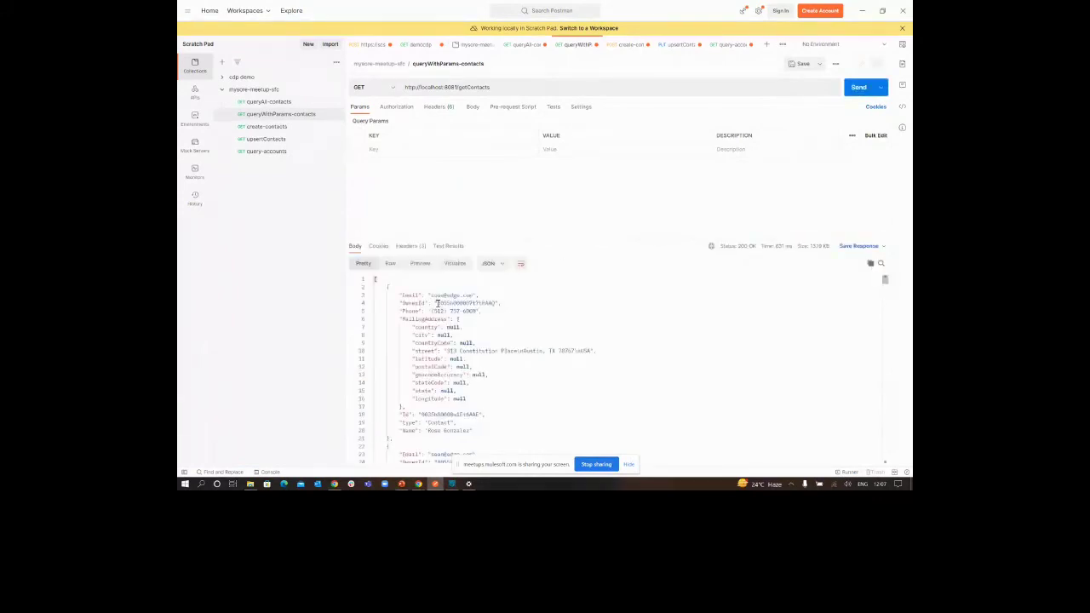
pyautogui.scroll(-5, 481, 351)
pyautogui.scroll(-20, 481, 351)
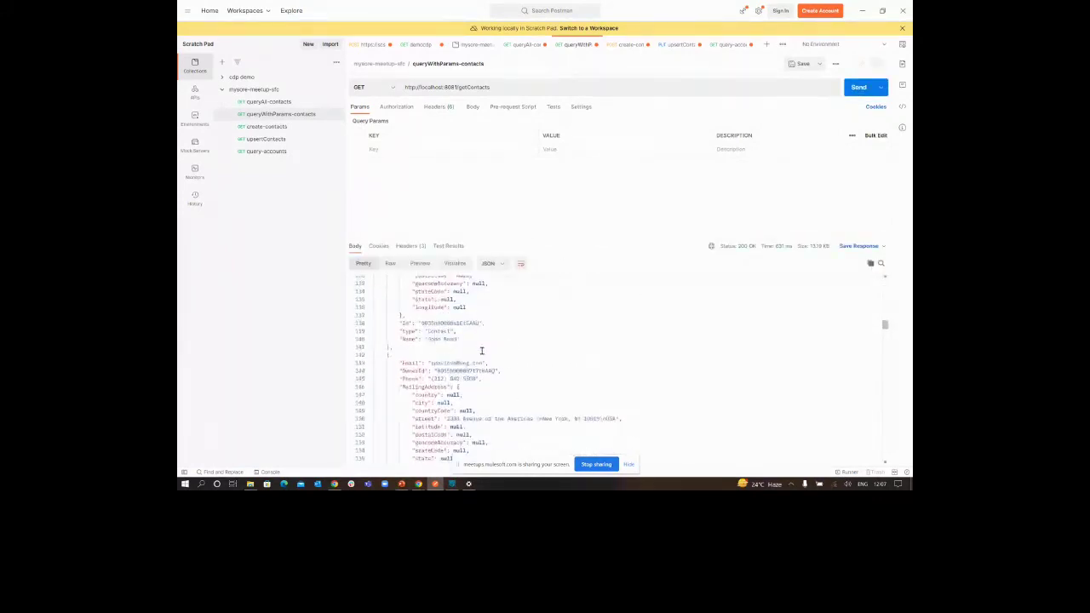
pyautogui.scroll(20, 481, 351)
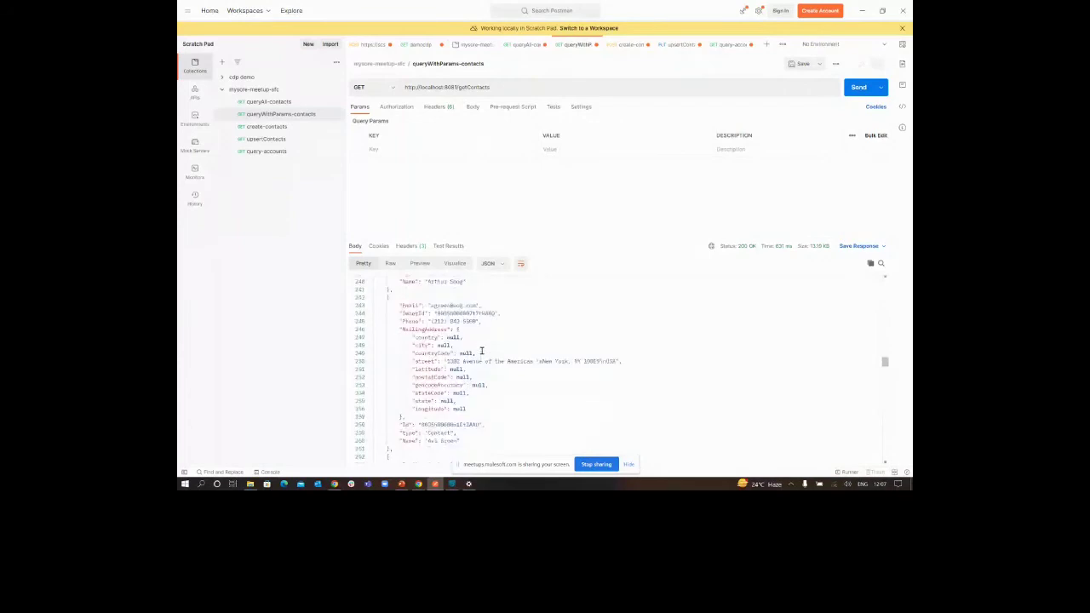
pyautogui.click(452, 484)
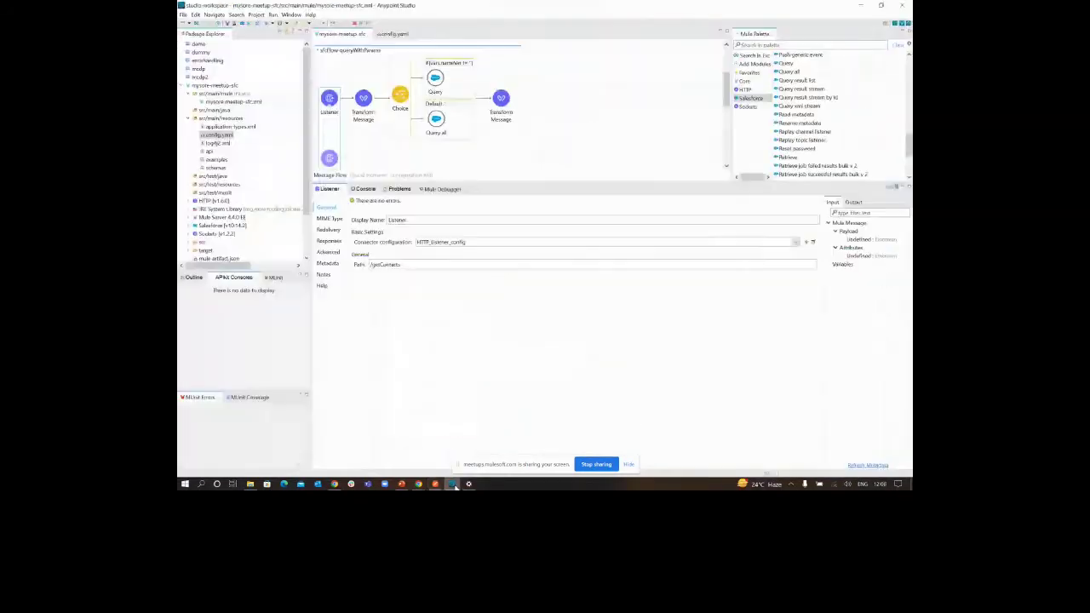
pyautogui.click(437, 78)
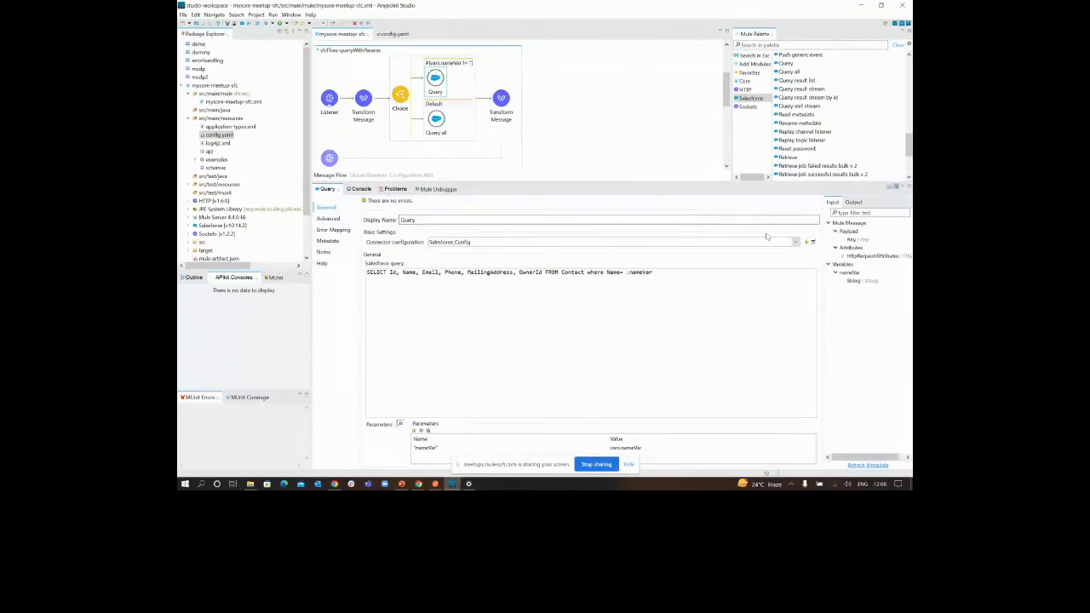
pyautogui.click(813, 243)
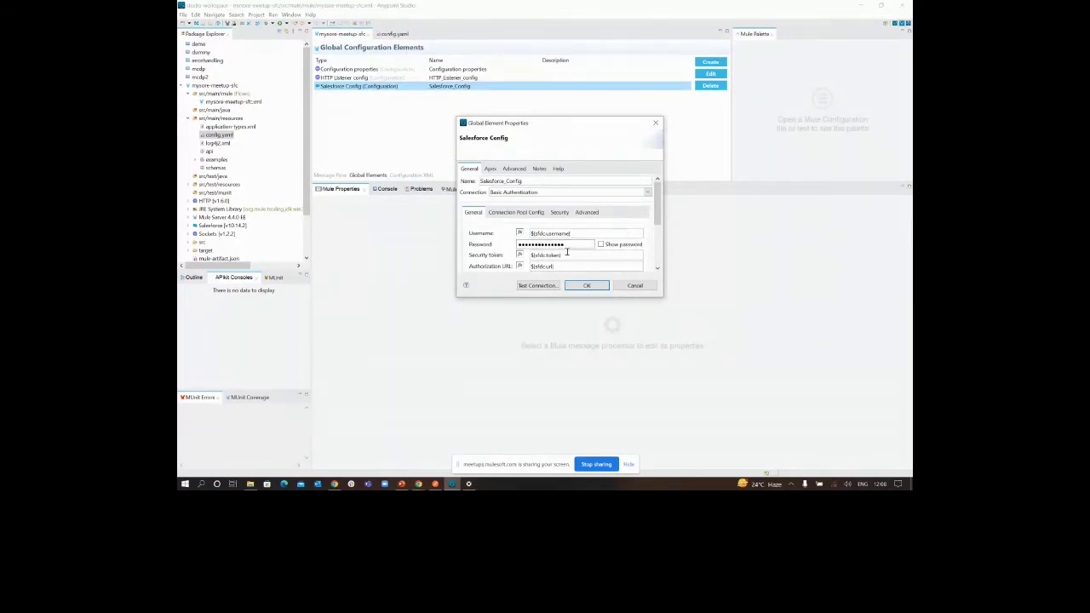
pyautogui.moveTo(658, 207)
pyautogui.mouseDown()
pyautogui.moveTo(658, 230)
pyautogui.moveTo(659, 208)
pyautogui.mouseUp()
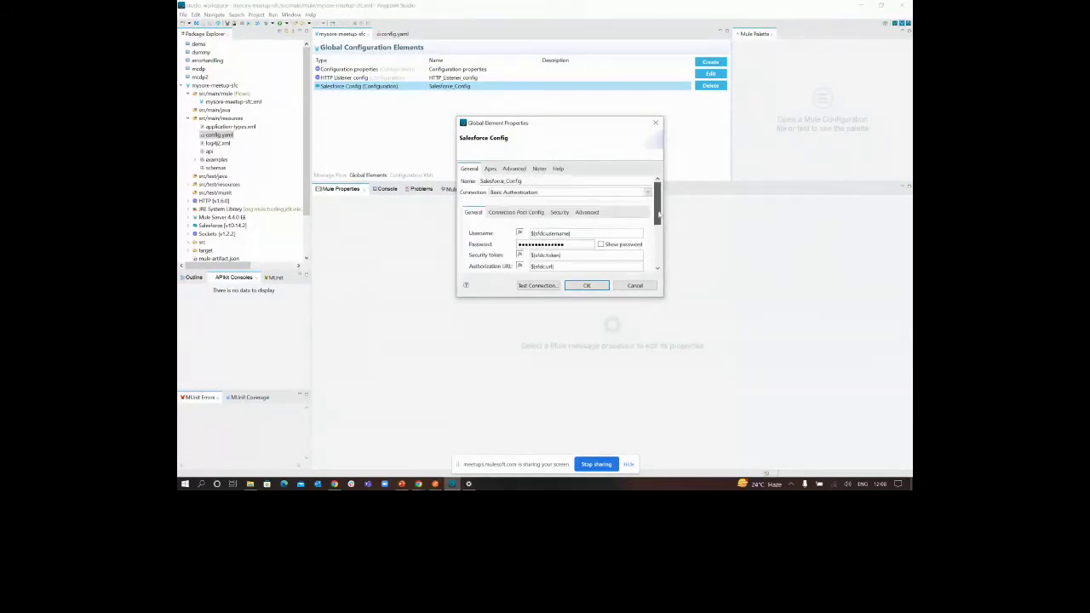
pyautogui.click(655, 123)
pyautogui.click(330, 174)
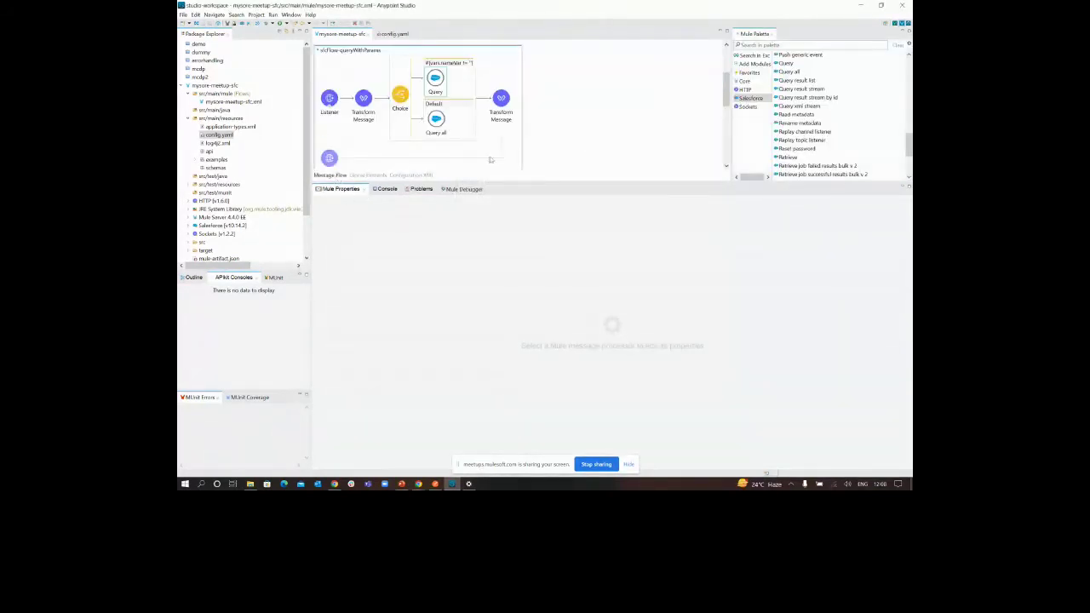
pyautogui.scroll(-3, 600, 98)
pyautogui.scroll(-2, 558, 117)
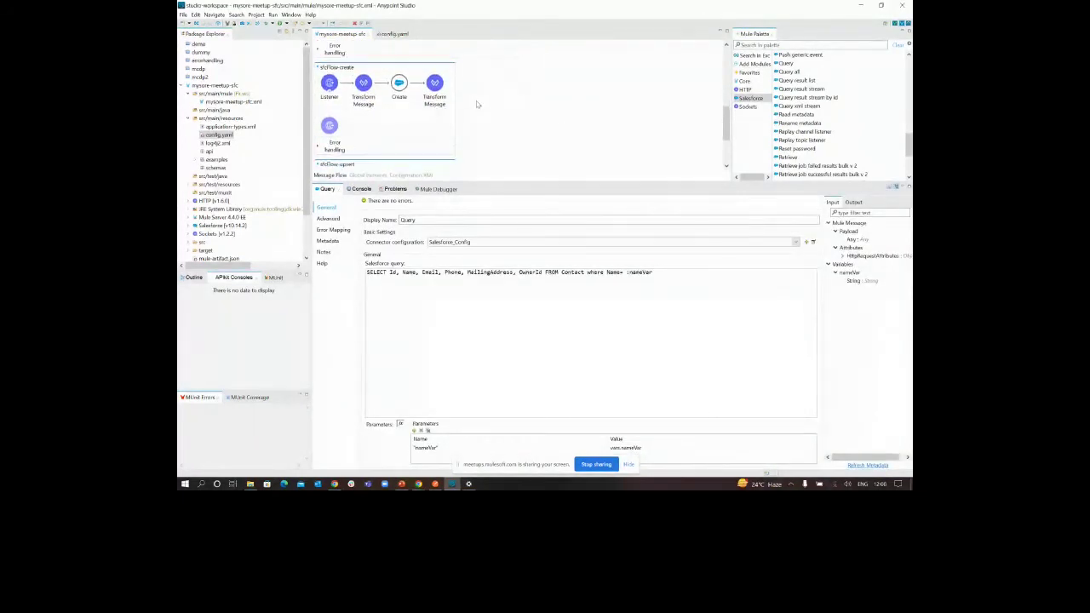
# - Confirm the create Listener allows POST, then view the first Transform Message's FirstName/LastName/Email/Phone mapping
pyautogui.click(605, 151)
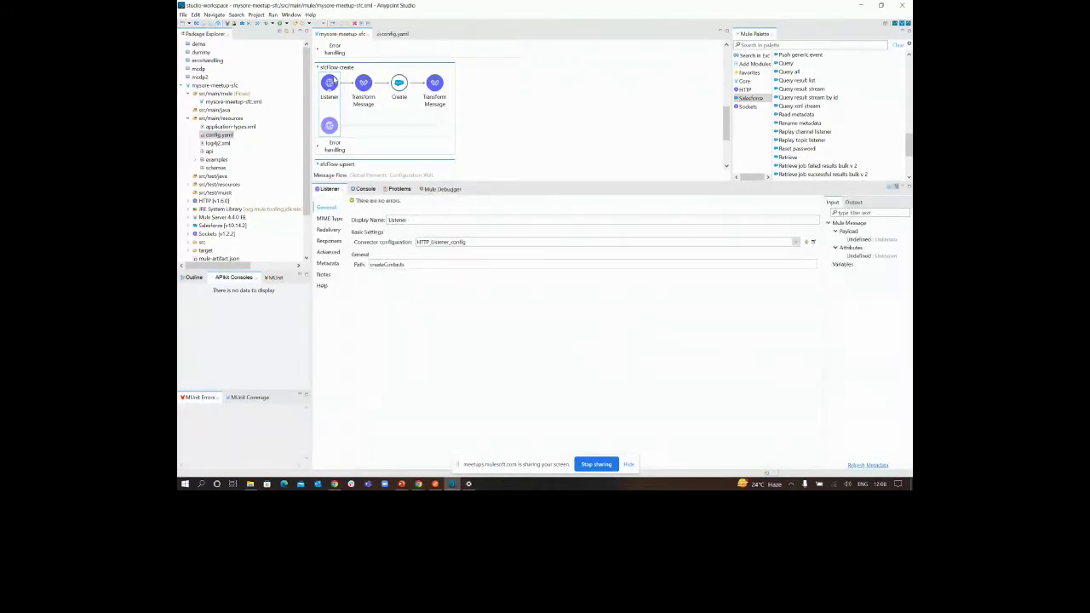
pyautogui.click(329, 253)
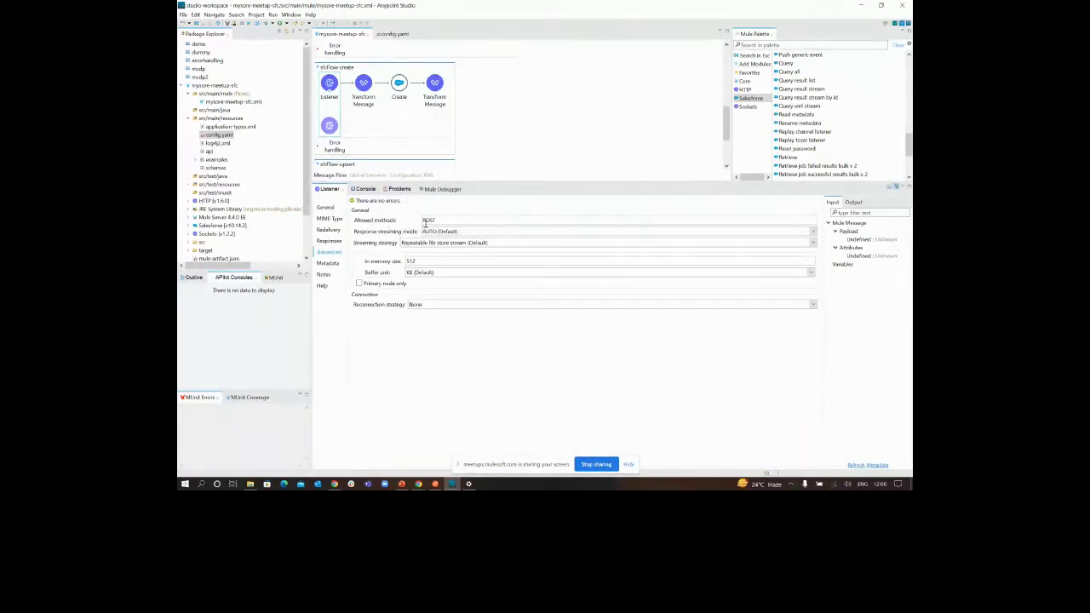
pyautogui.click(366, 90)
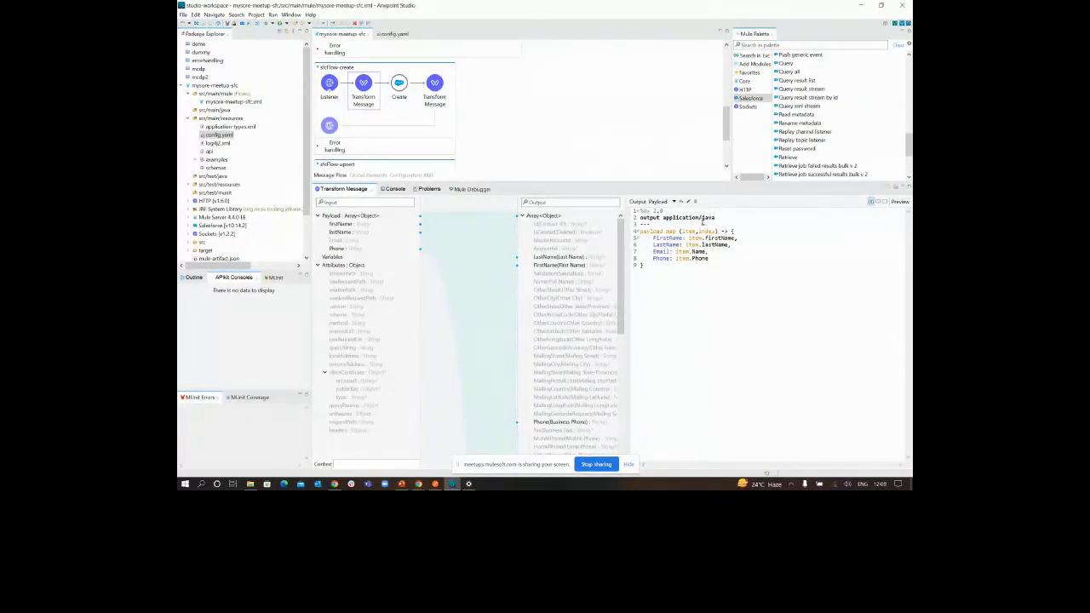
# - Review the Create step's Contact settings, the final Transform Message and the Listener, then return to Postman
pyautogui.click(400, 84)
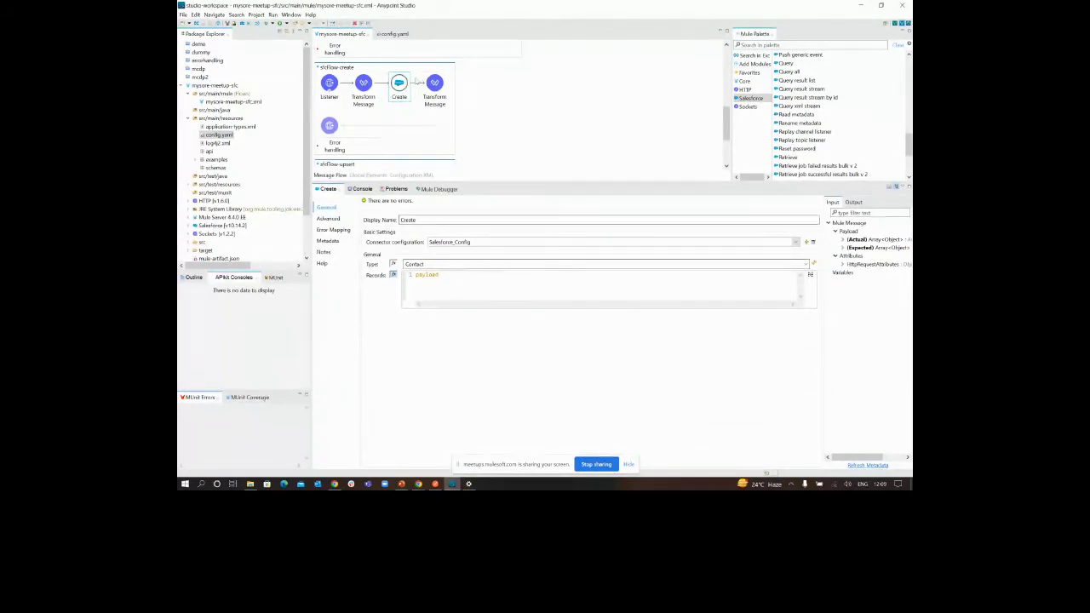
pyautogui.click(441, 87)
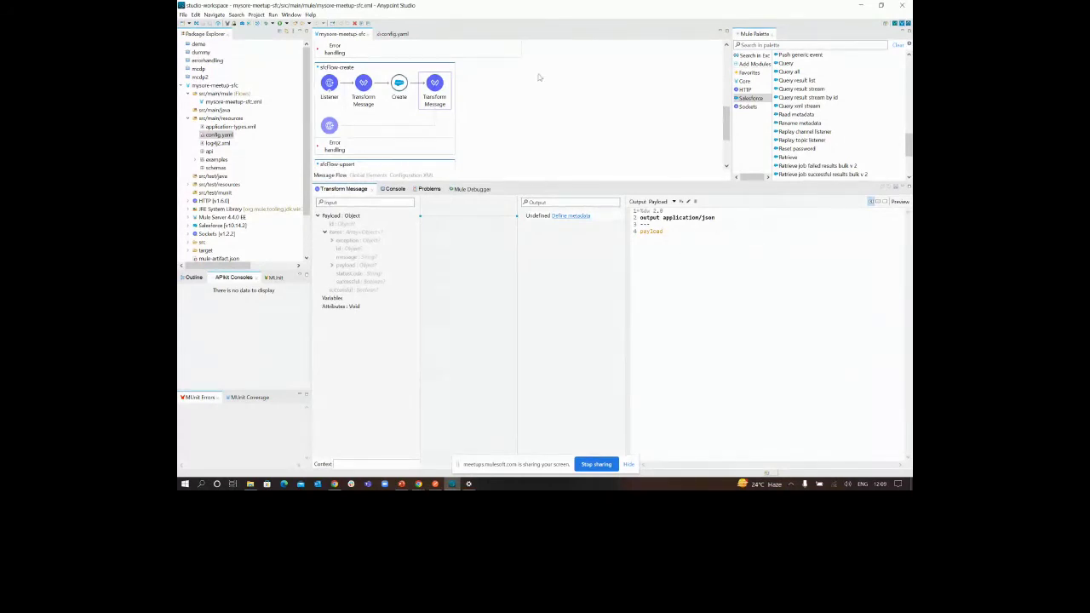
pyautogui.click(329, 89)
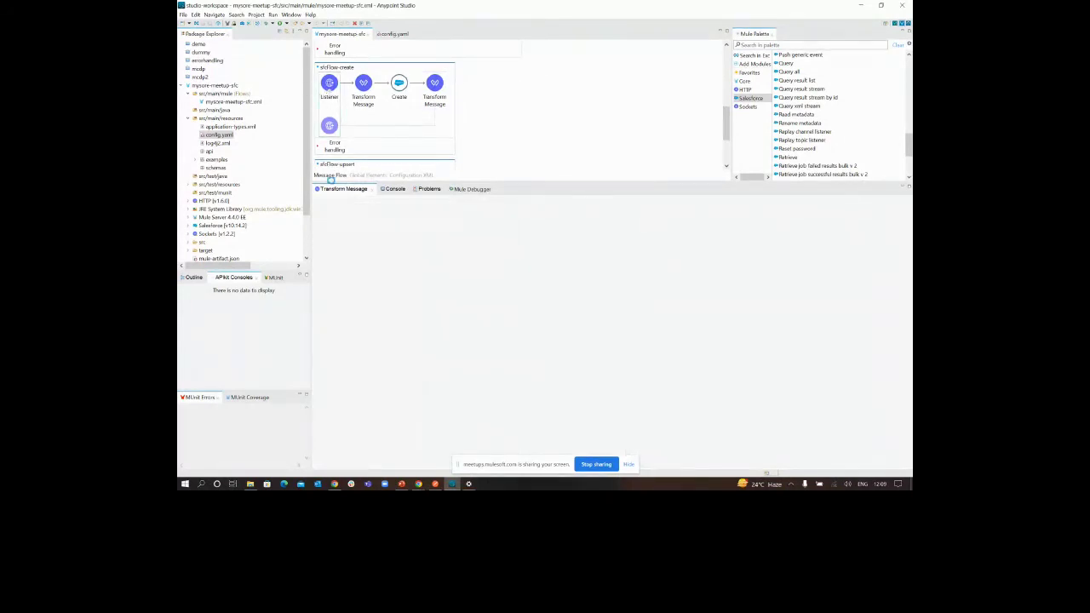
pyautogui.click(434, 483)
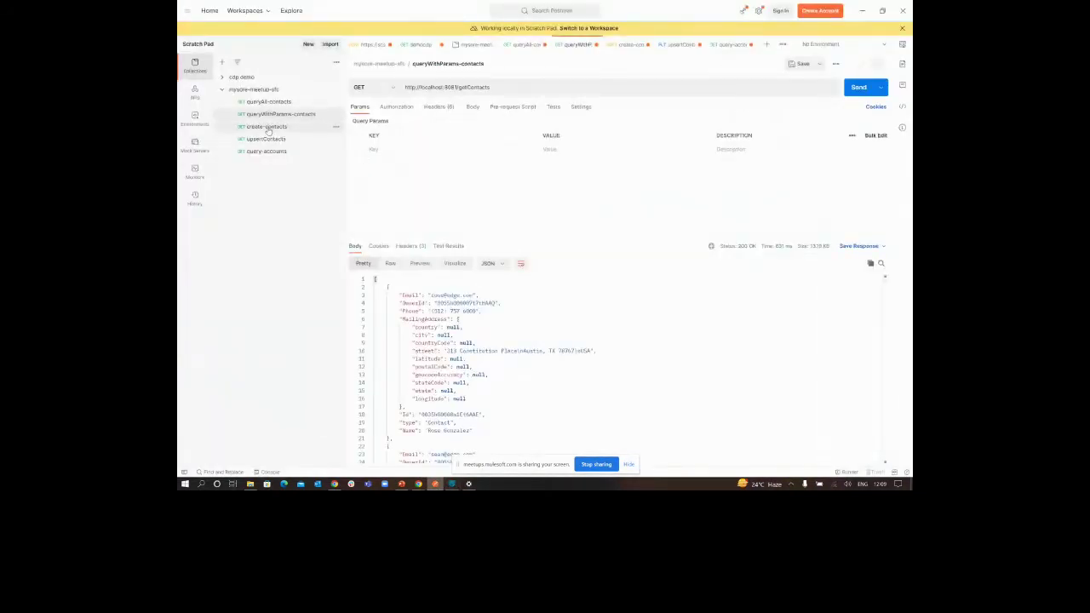
# - Send the create-contacts POST with two contact records and enlarge the response pane
pyautogui.click(266, 126)
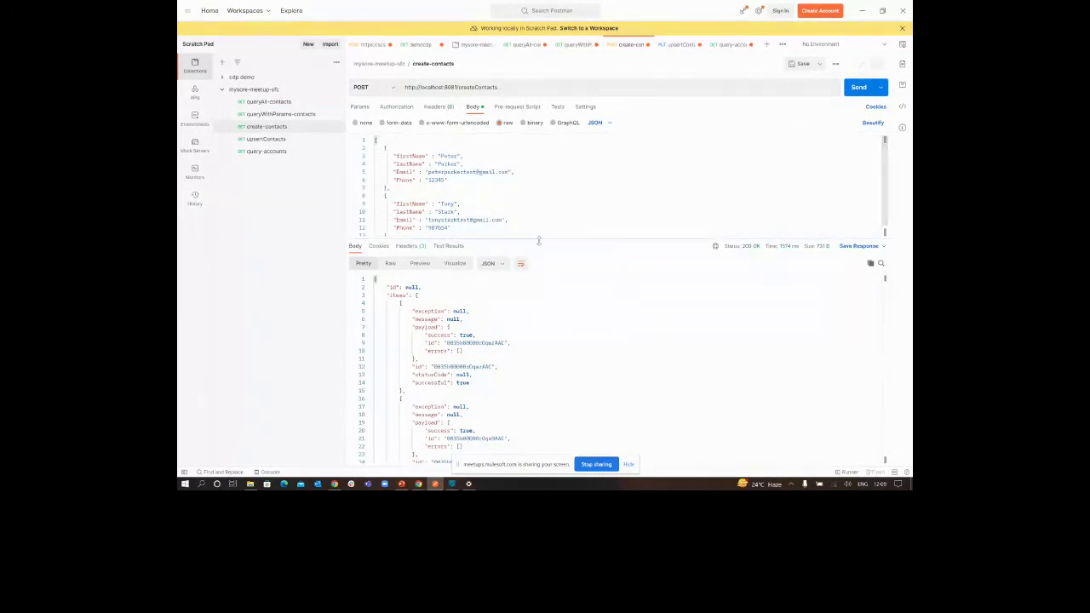
pyautogui.moveTo(538, 241); pyautogui.dragTo(540, 313)
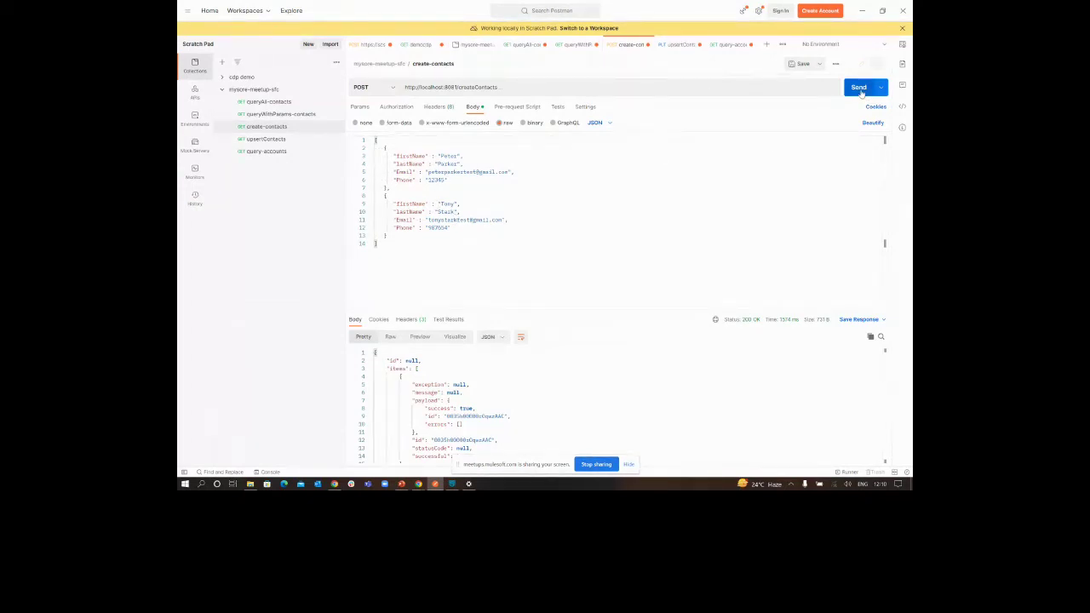
pyautogui.click(858, 88)
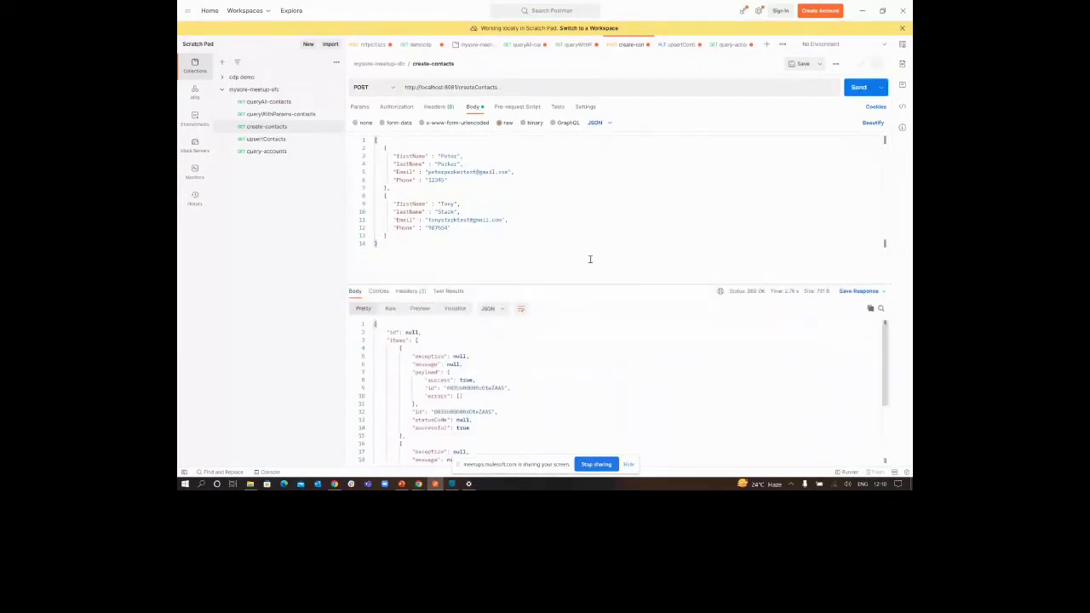
pyautogui.moveTo(589, 283); pyautogui.dragTo(589, 245)
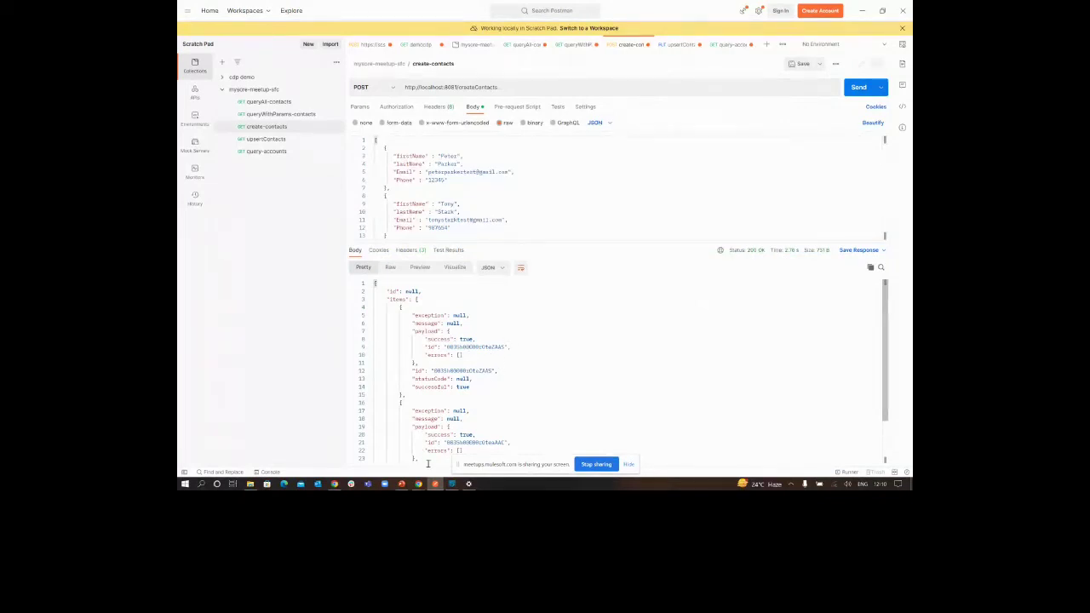
# - Show Salesforce's All Contacts list view with 23 contacts, dismissing the MFA pop-up
pyautogui.moveTo(418, 484)
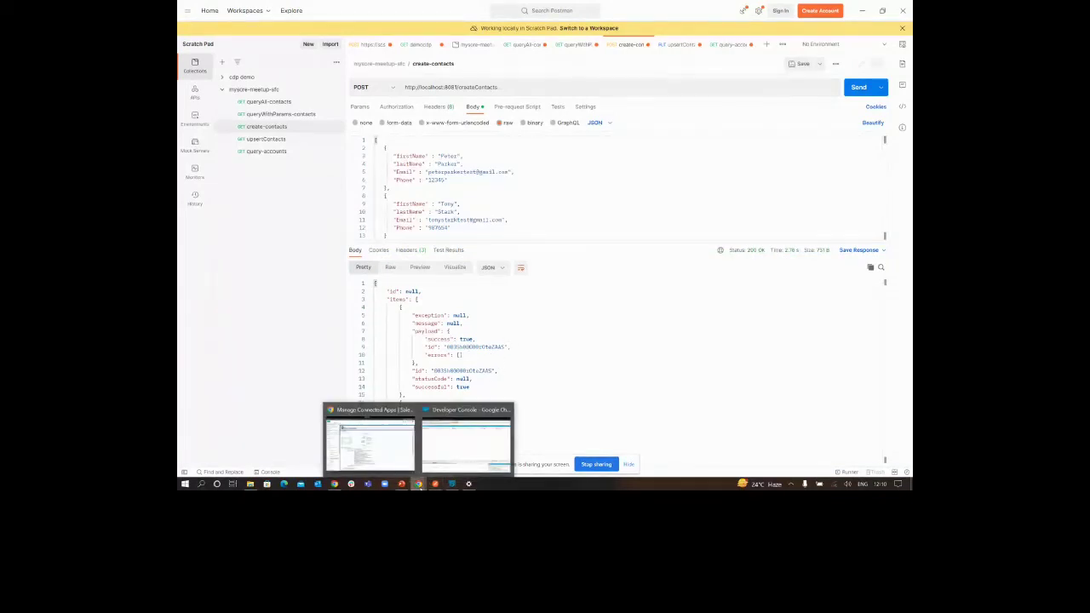
pyautogui.click(375, 446)
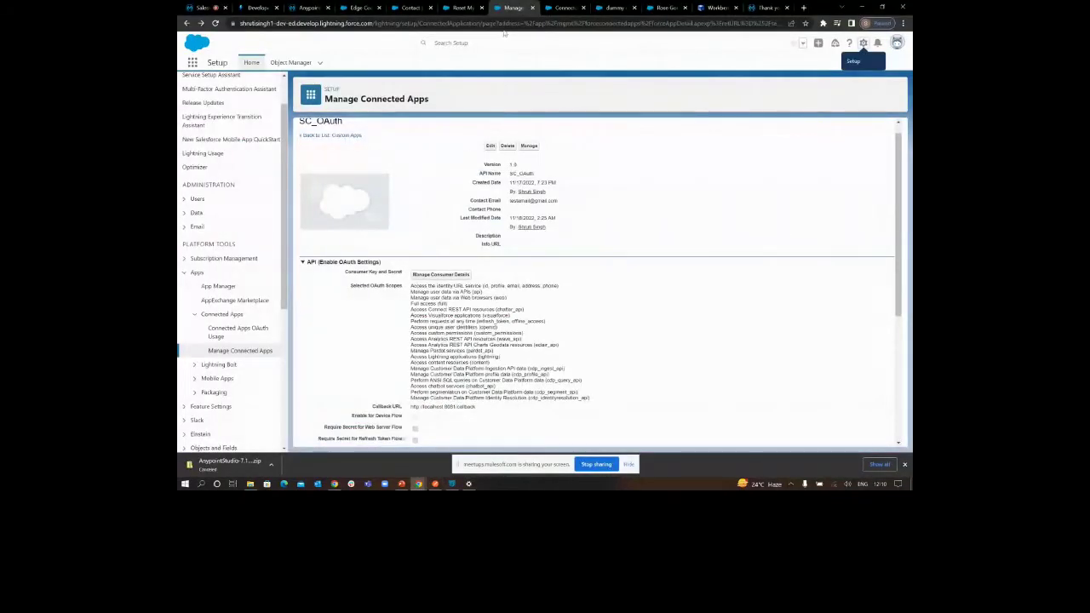
pyautogui.click(416, 7)
pyautogui.click(358, 7)
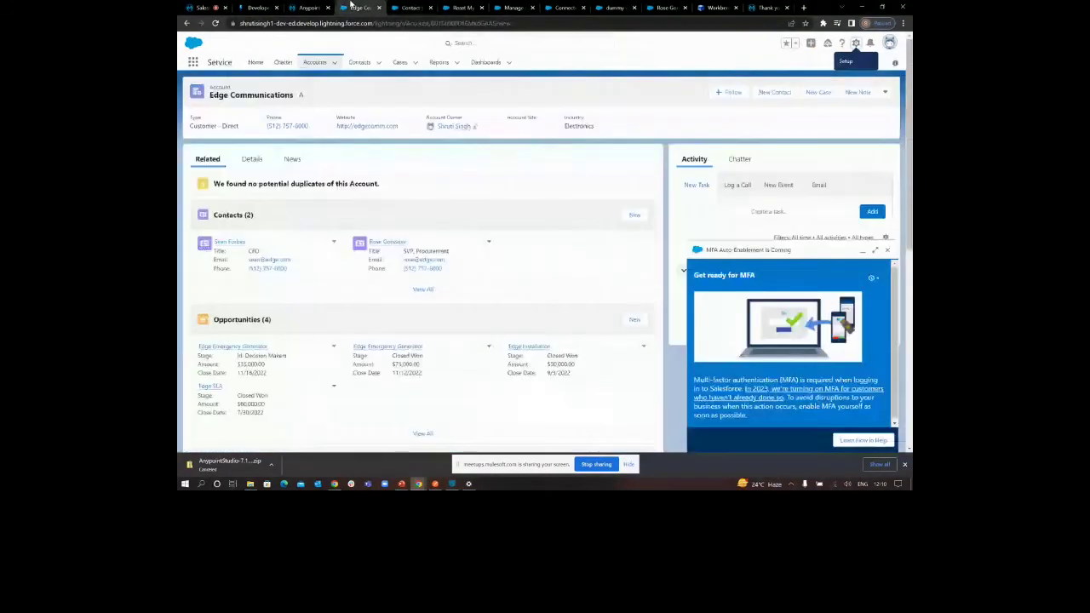
pyautogui.click(361, 63)
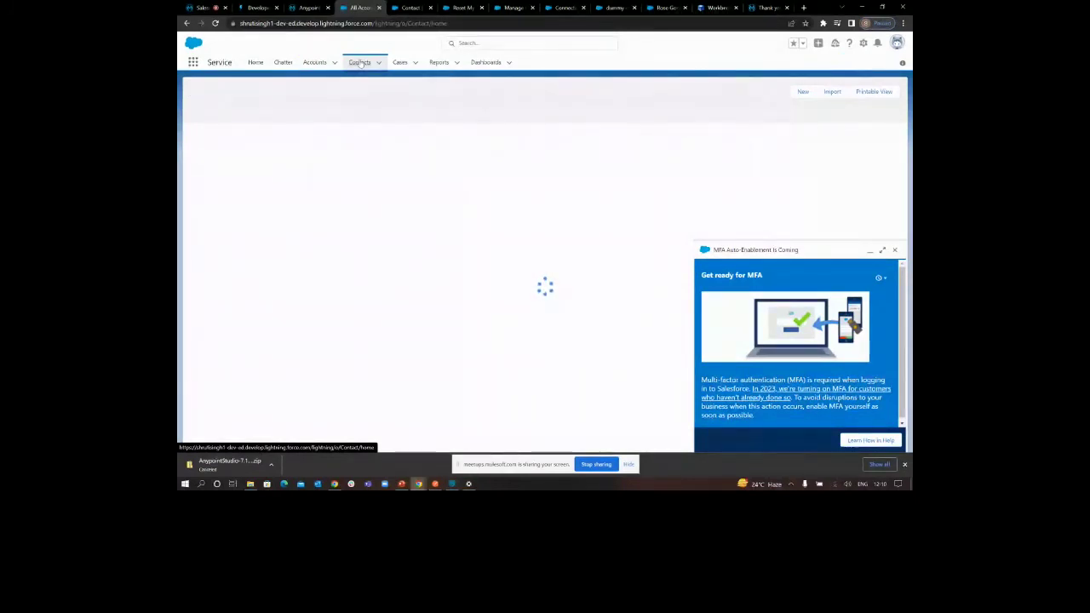
pyautogui.click(275, 95)
pyautogui.click(258, 128)
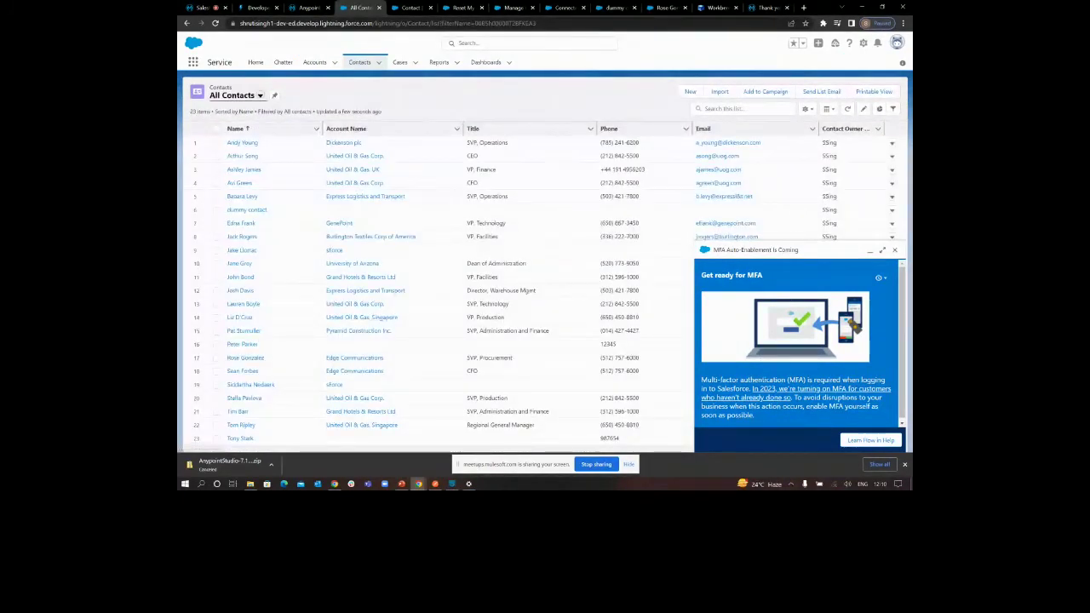
pyautogui.click(895, 250)
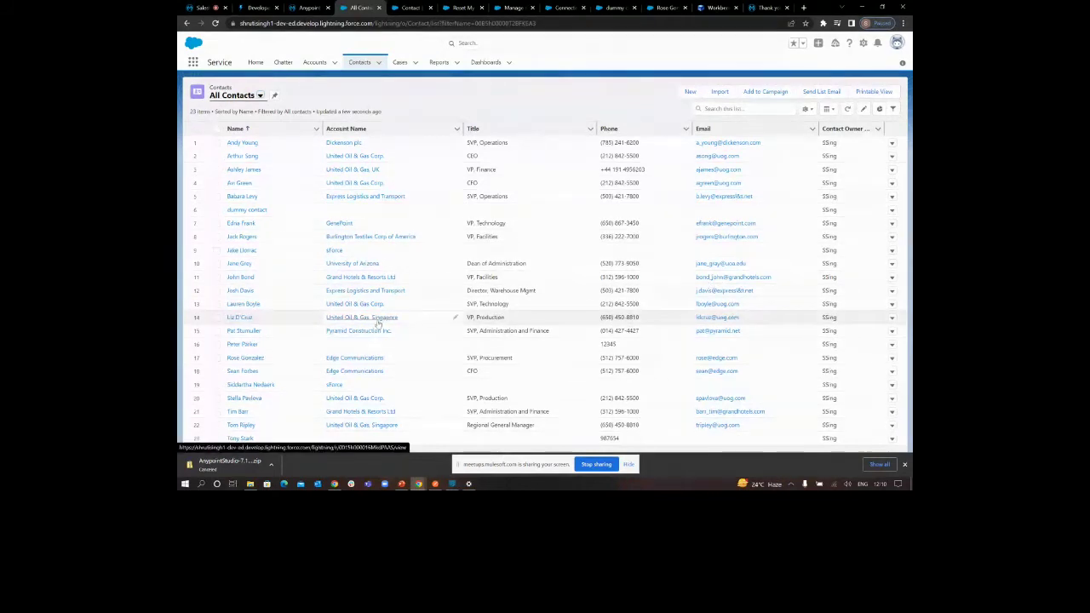
pyautogui.click(435, 483)
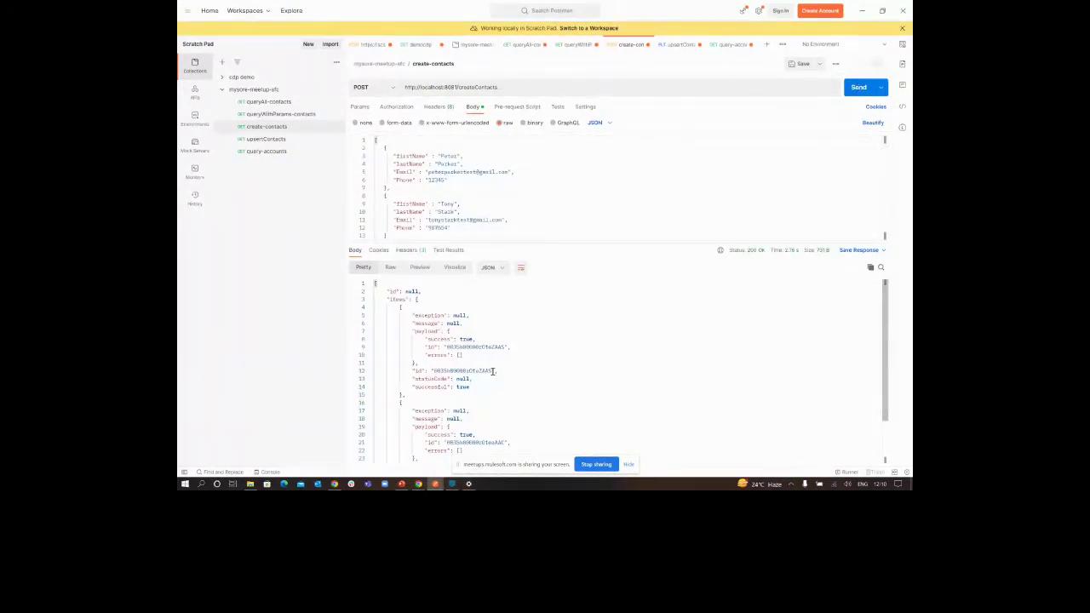
# - Resend the create-contacts request and select the first created record's id in the response
pyautogui.moveTo(436, 484)
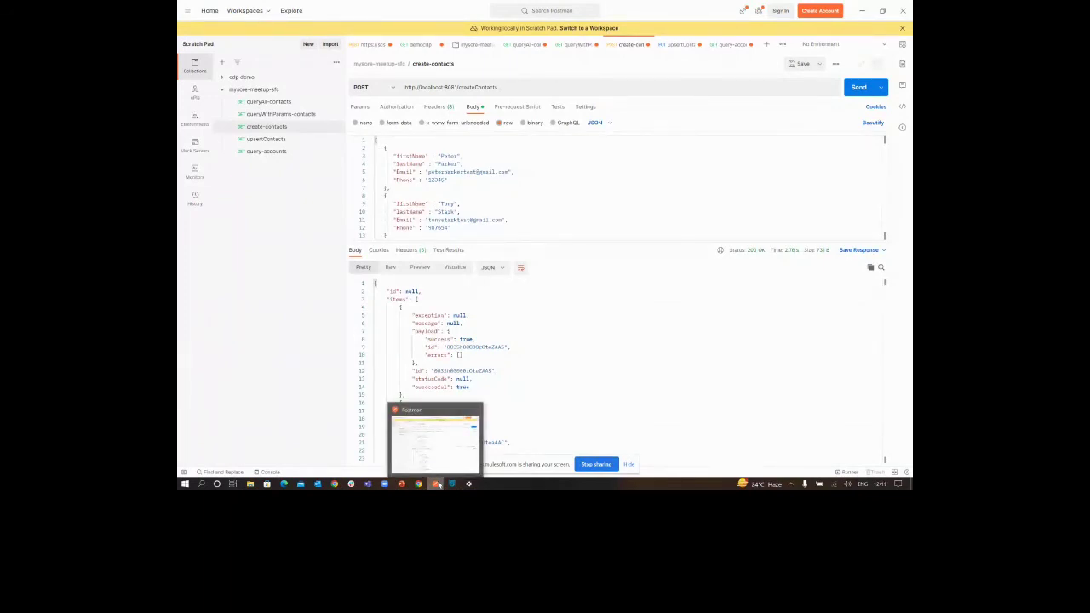
pyautogui.click(436, 484)
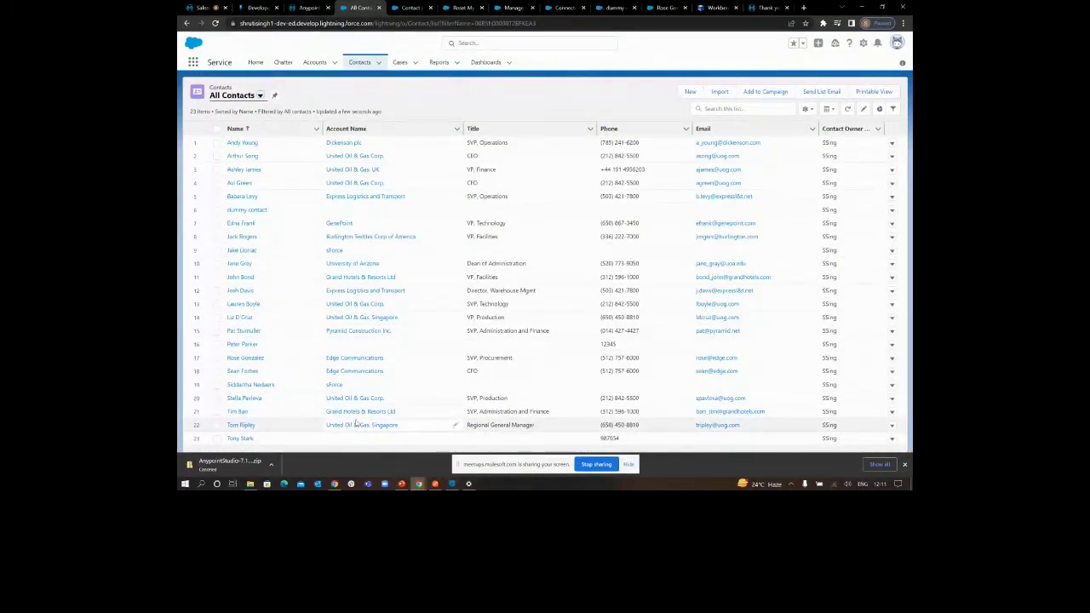
pyautogui.click(435, 484)
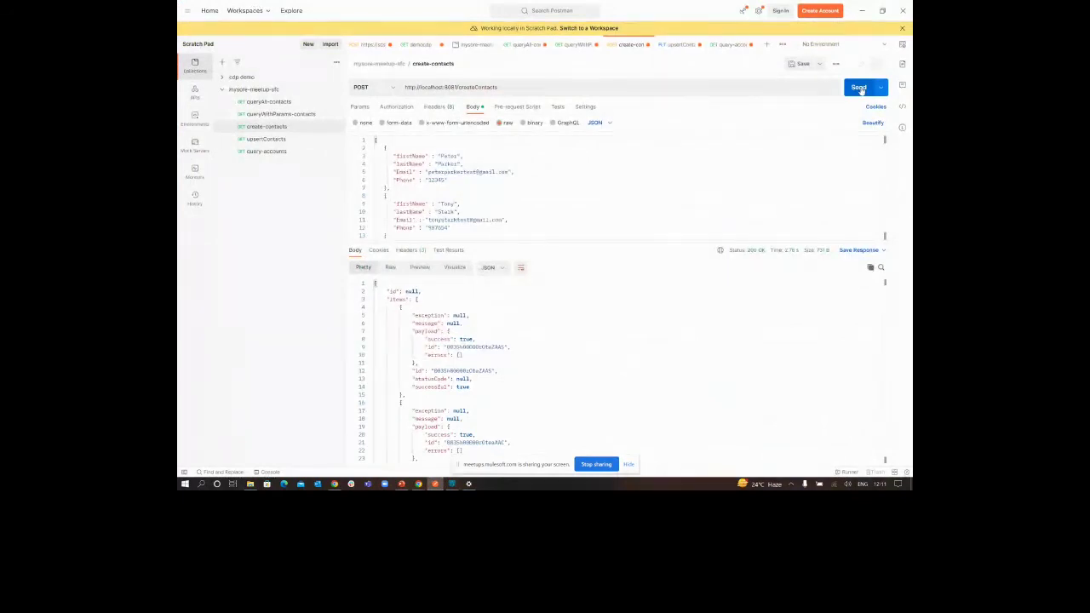
pyautogui.click(859, 88)
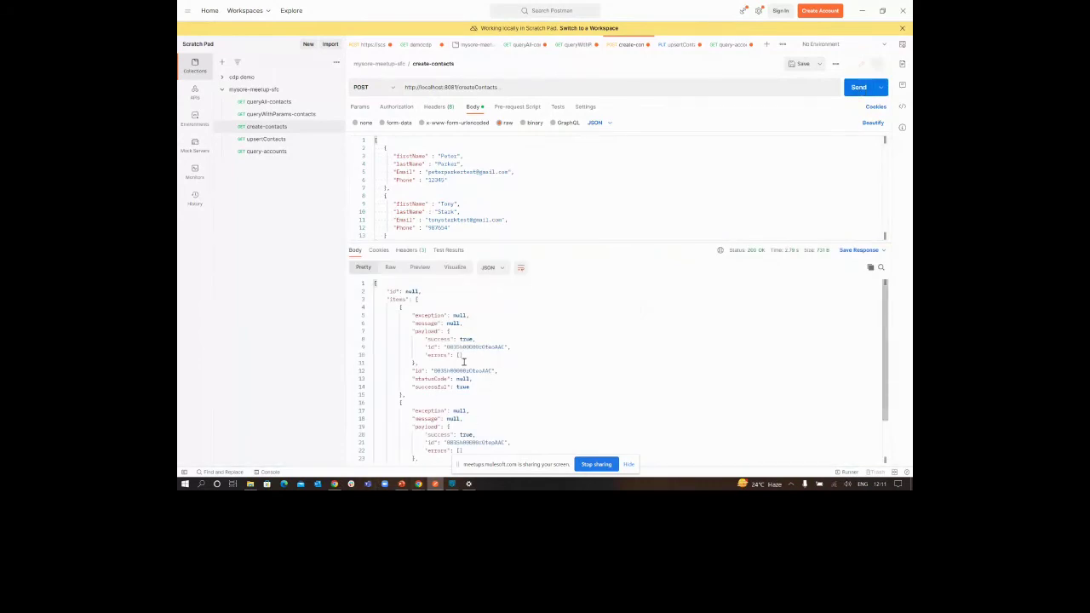
pyautogui.moveTo(447, 347); pyautogui.dragTo(508, 347)
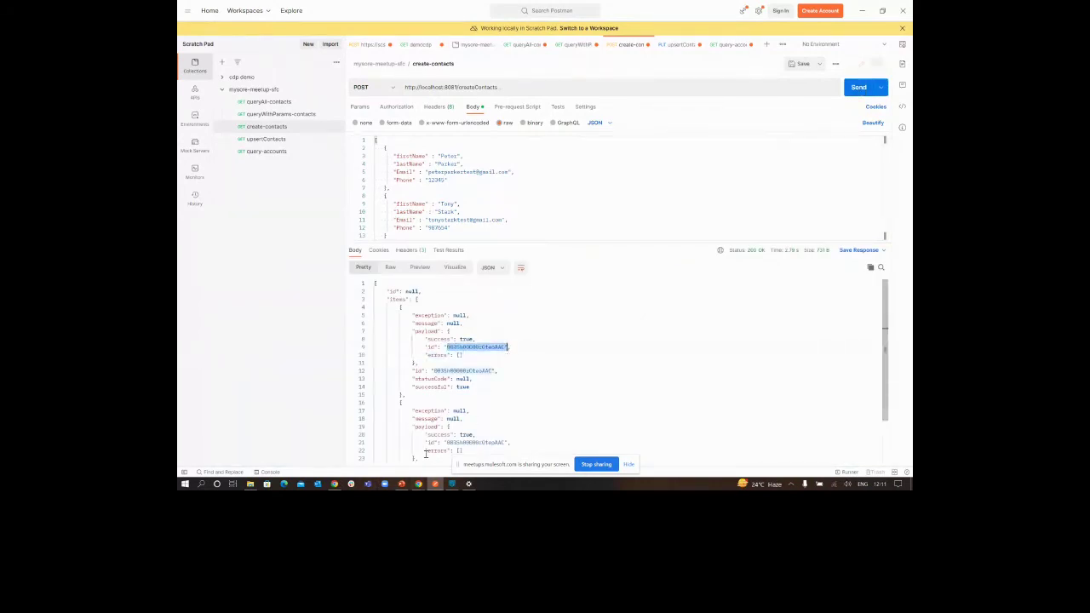
pyautogui.moveTo(419, 486)
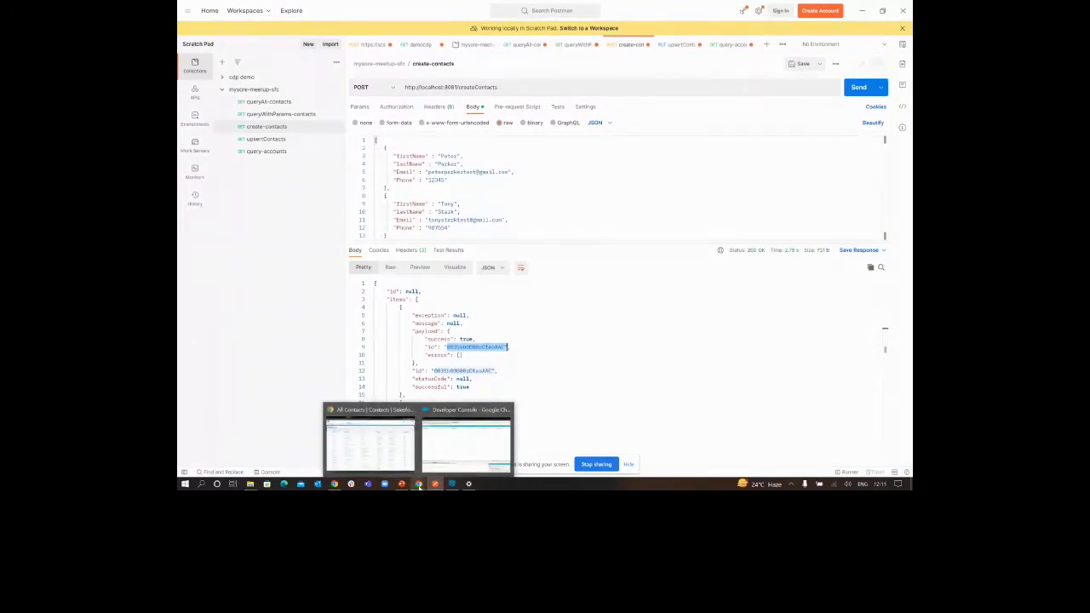
pyautogui.click(369, 443)
# - Refresh Salesforce's All Contacts list to see 25 contacts, then scroll Studio to the upsert flow
pyautogui.click(215, 24)
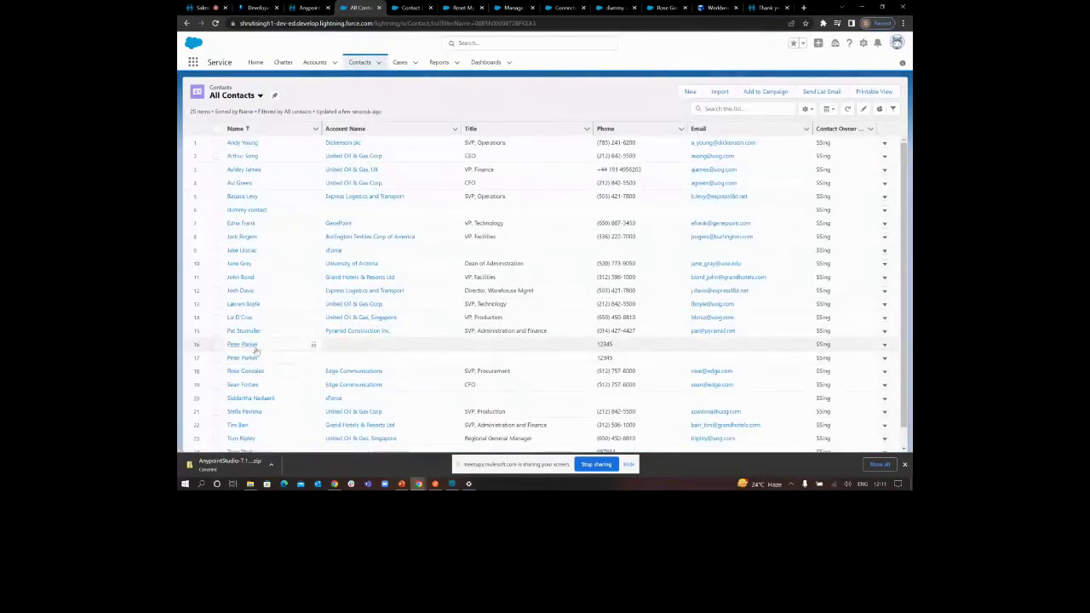
pyautogui.scroll(-1, 254, 350)
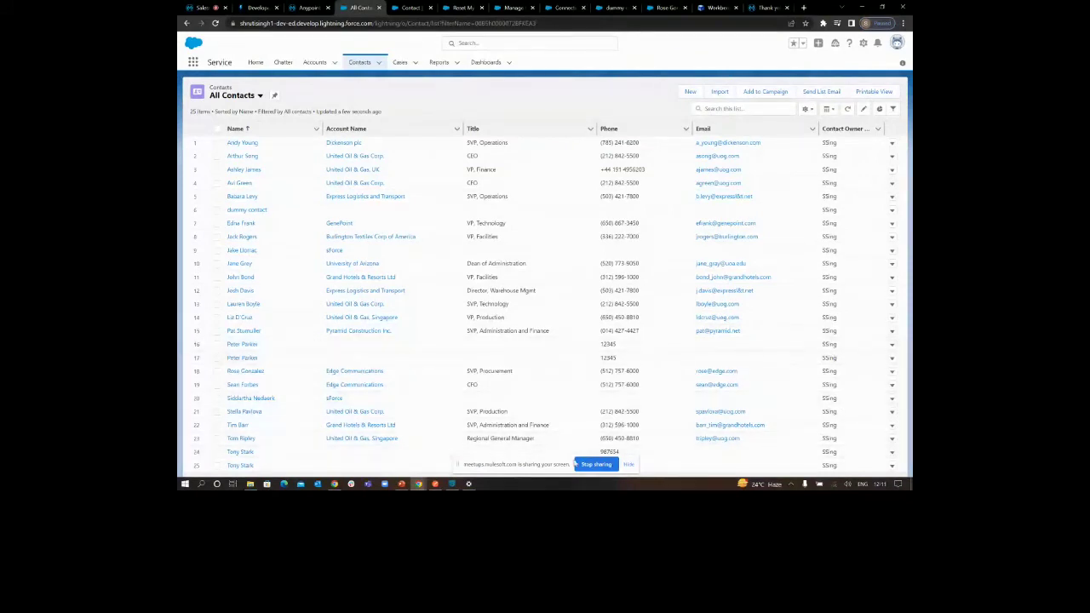
pyautogui.click(451, 484)
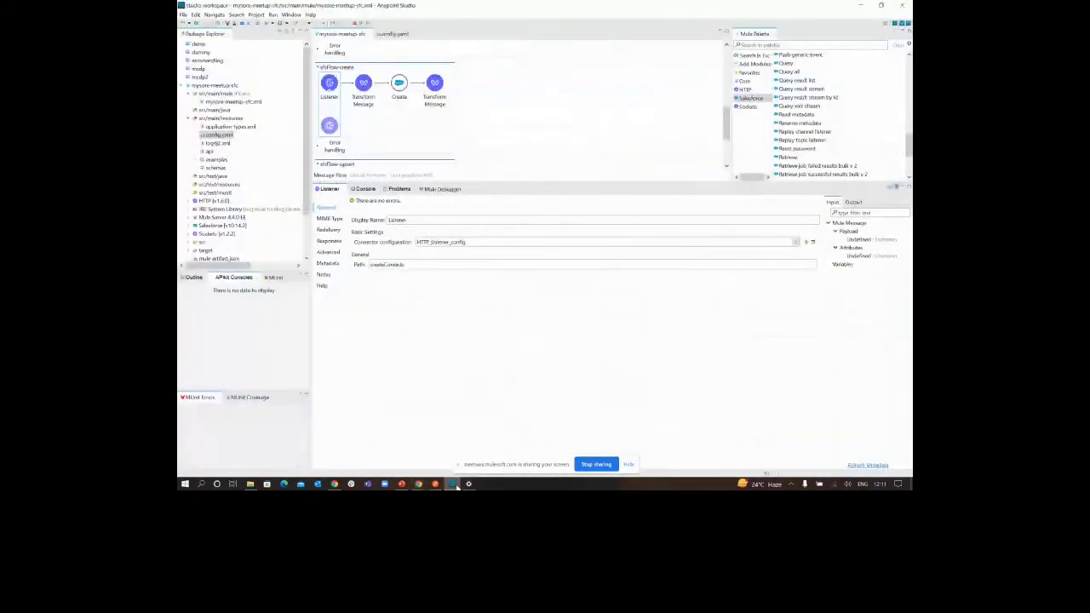
pyautogui.click(452, 484)
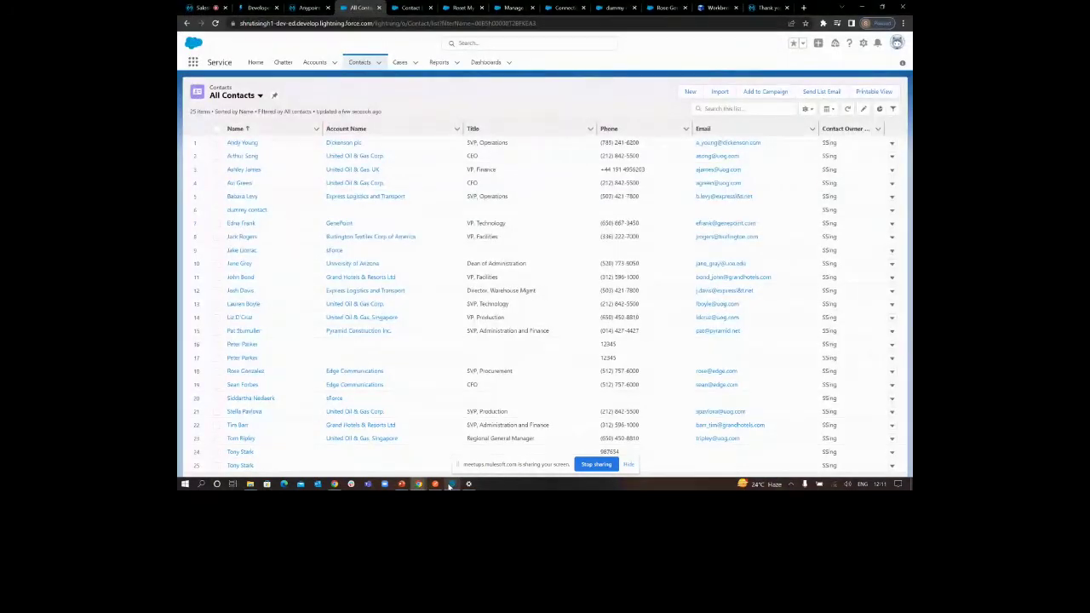
pyautogui.click(452, 484)
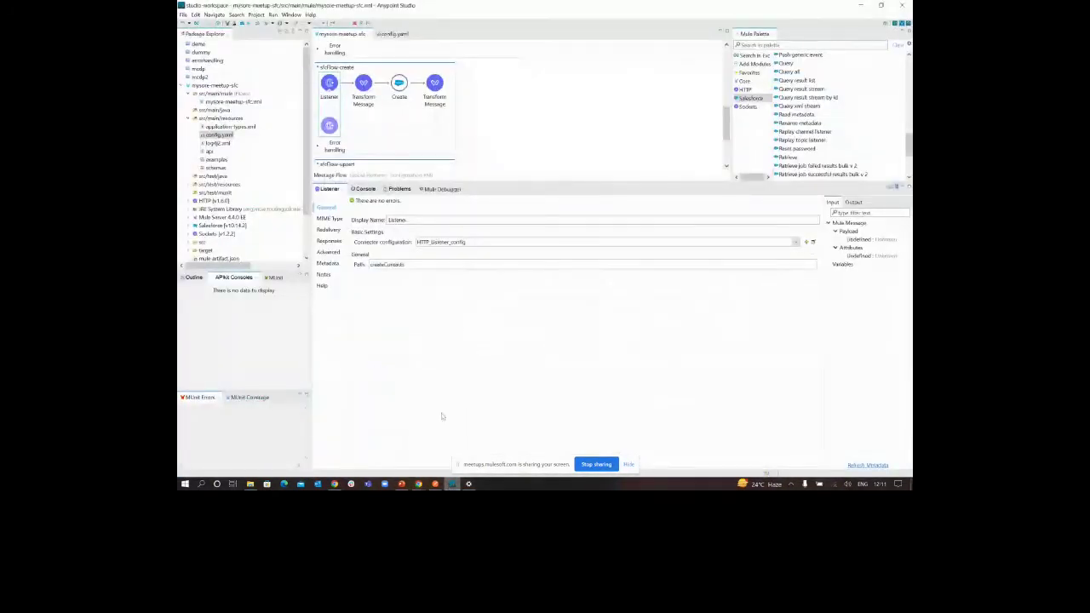
pyautogui.scroll(-3, 493, 123)
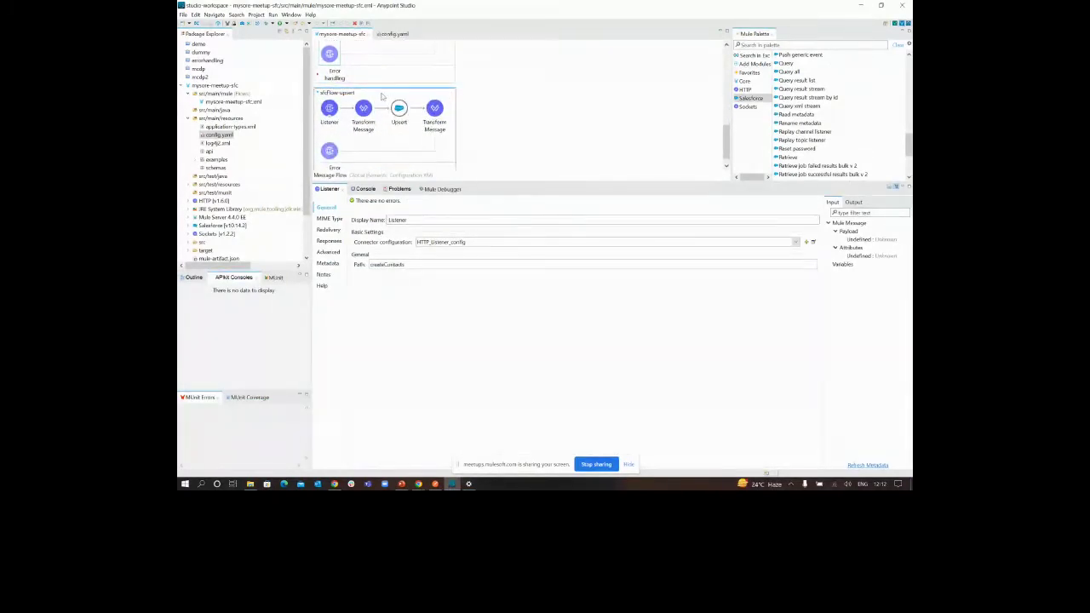
pyautogui.scroll(3, 467, 101)
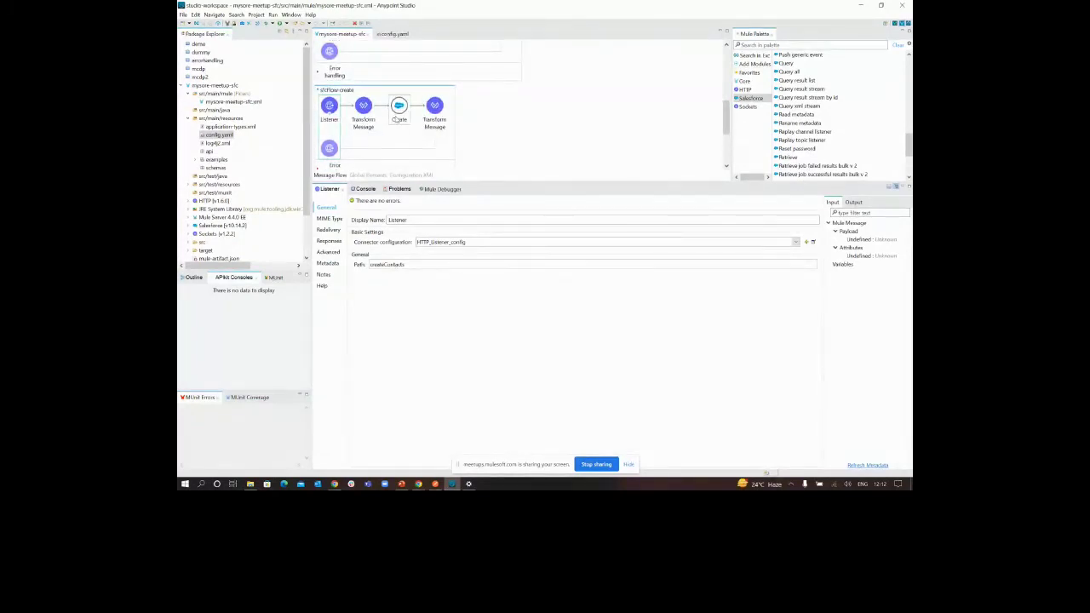
pyautogui.click(418, 484)
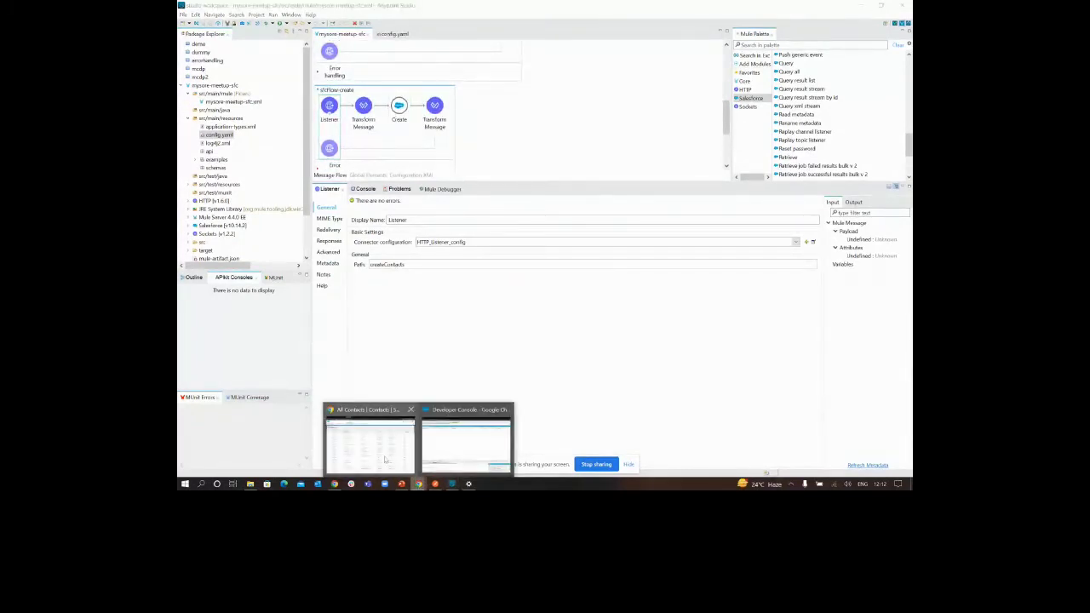
pyautogui.click(385, 460)
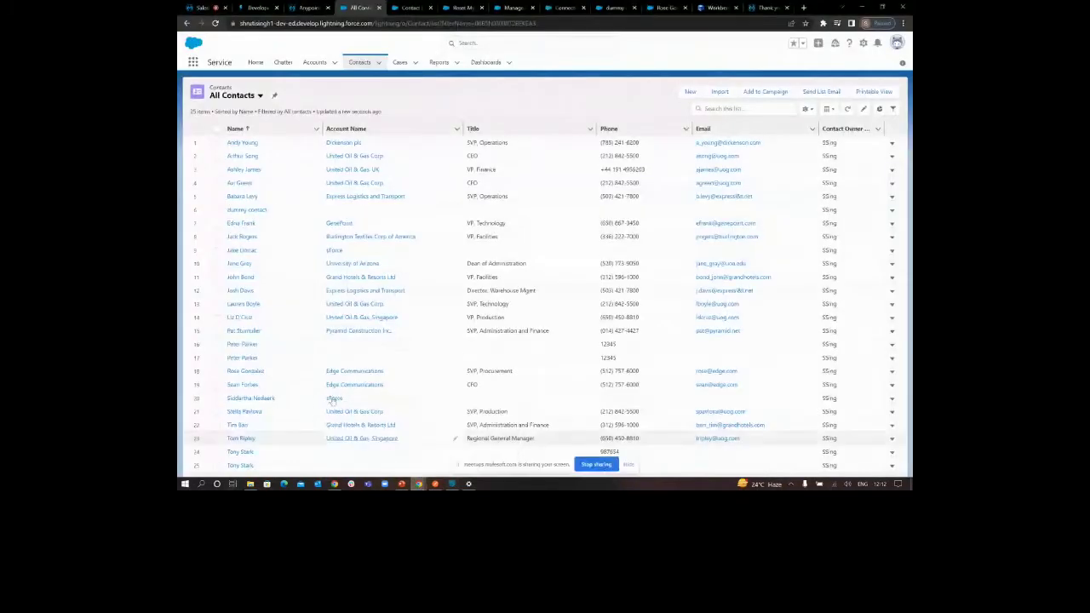
pyautogui.click(434, 483)
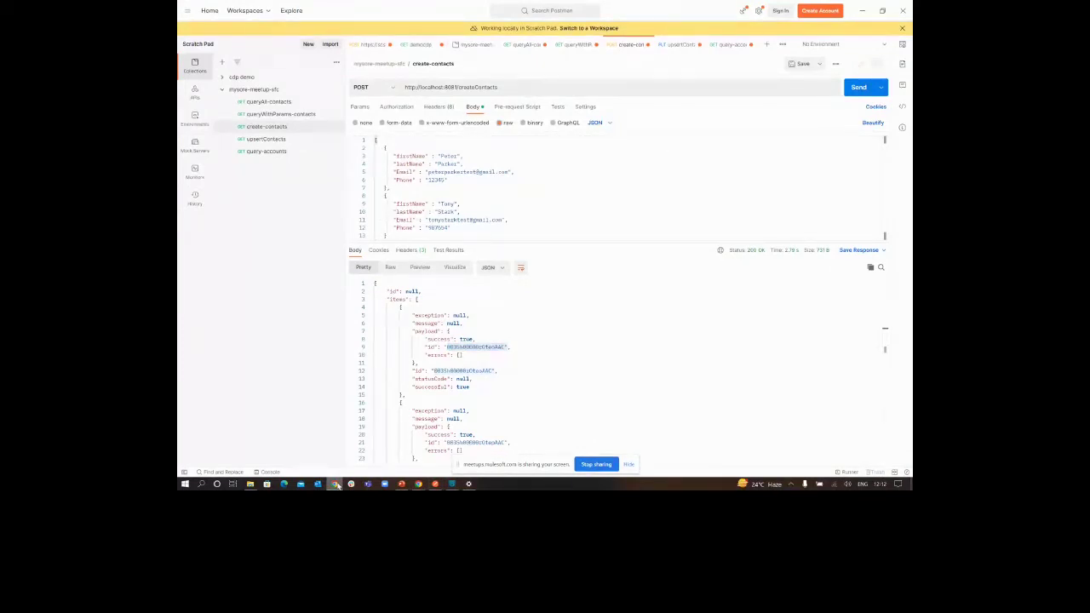
pyautogui.moveTo(419, 483)
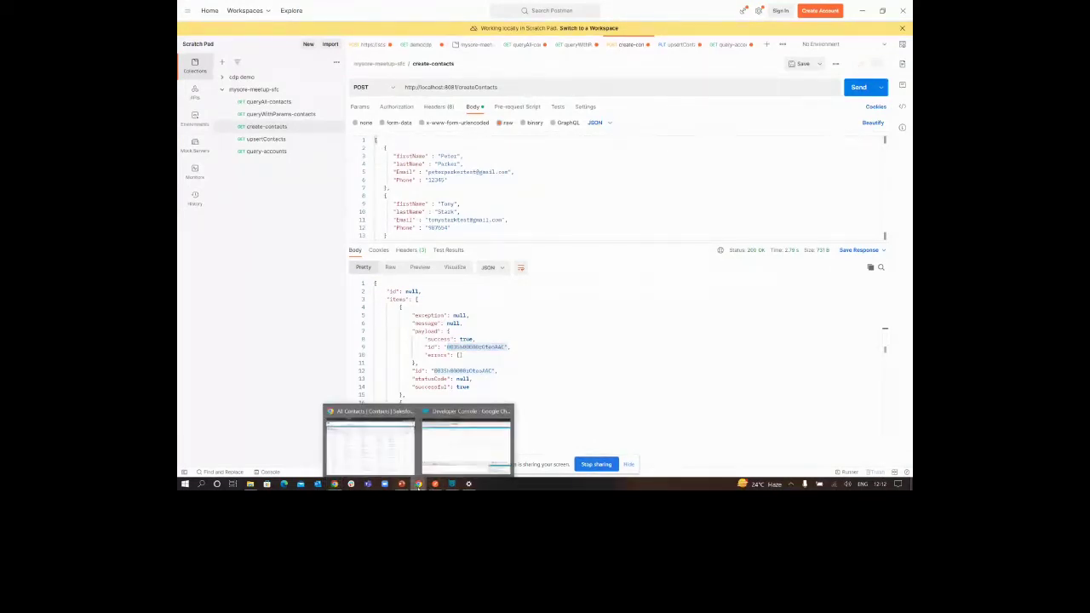
pyautogui.click(401, 444)
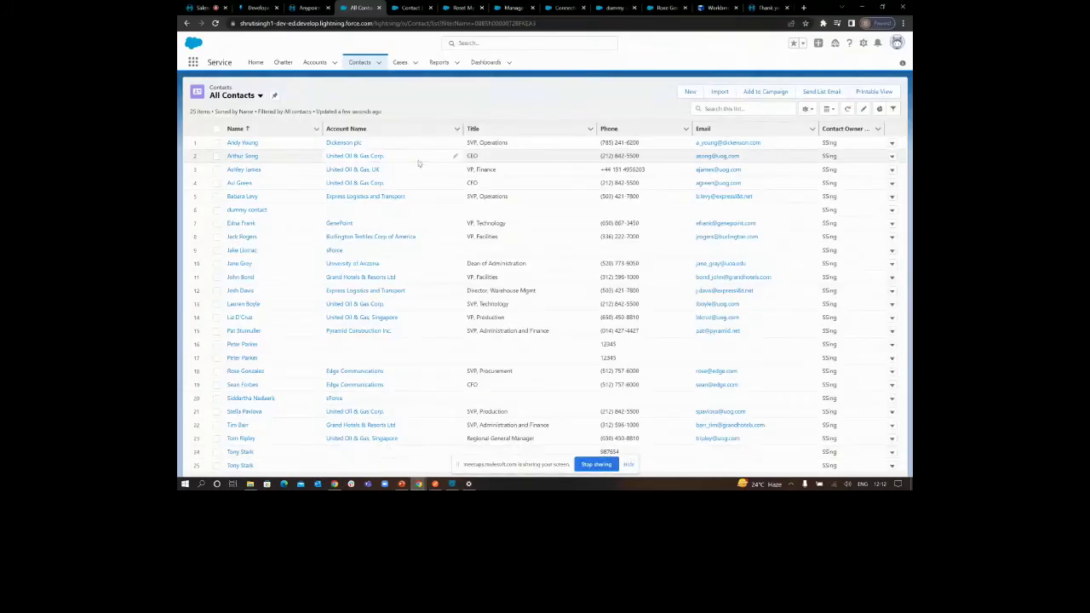
pyautogui.click(452, 483)
# - Check the upsert Listener's path and PUT allowed method, then view its Transform Message mapping
pyautogui.scroll(-3, 536, 116)
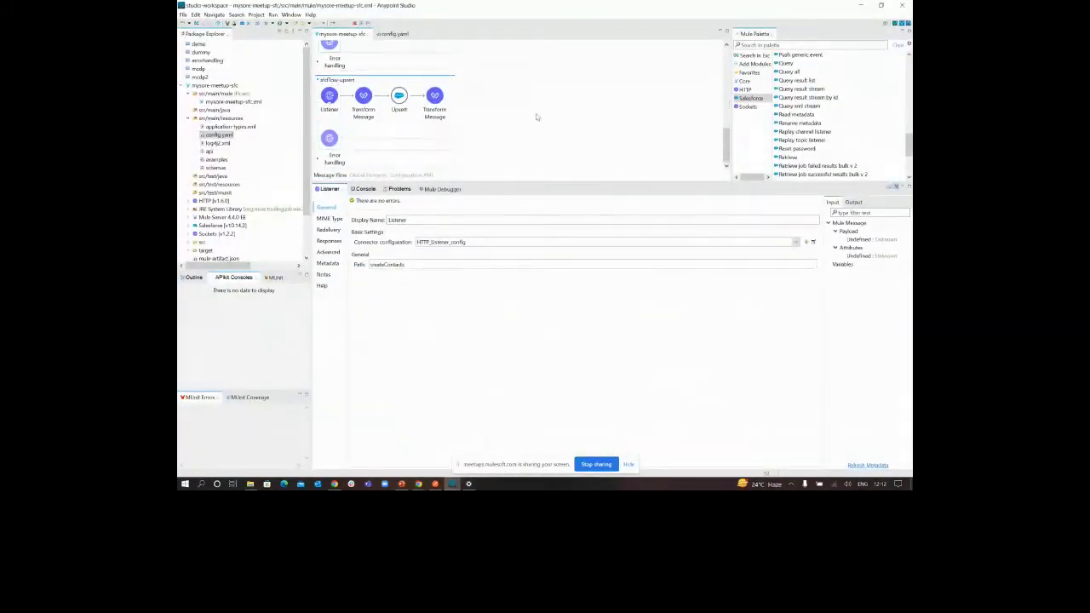
pyautogui.scroll(-1, 536, 116)
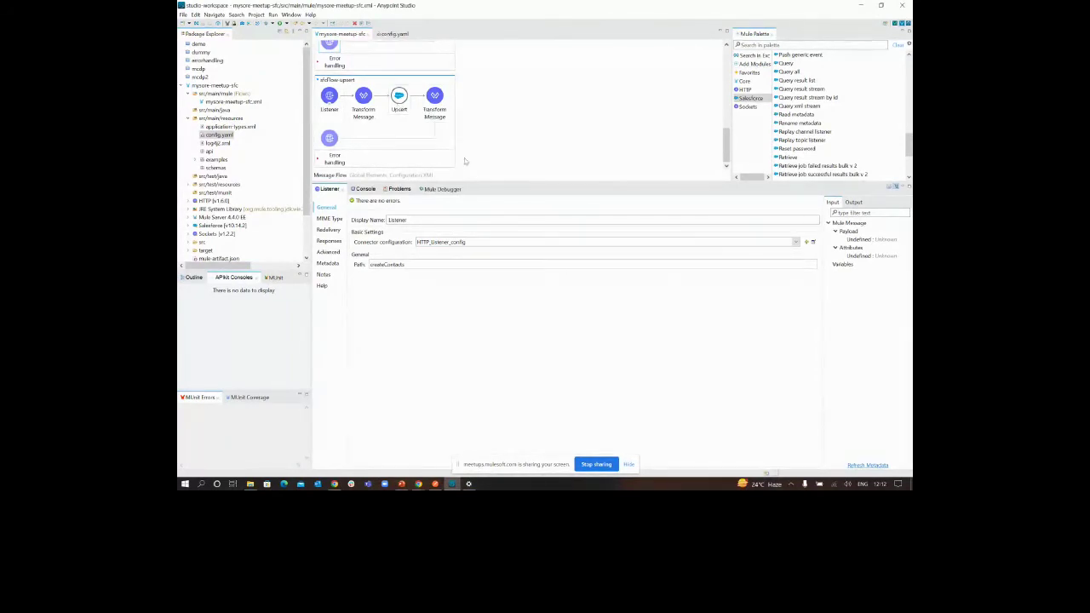
pyautogui.click(330, 96)
pyautogui.click(332, 255)
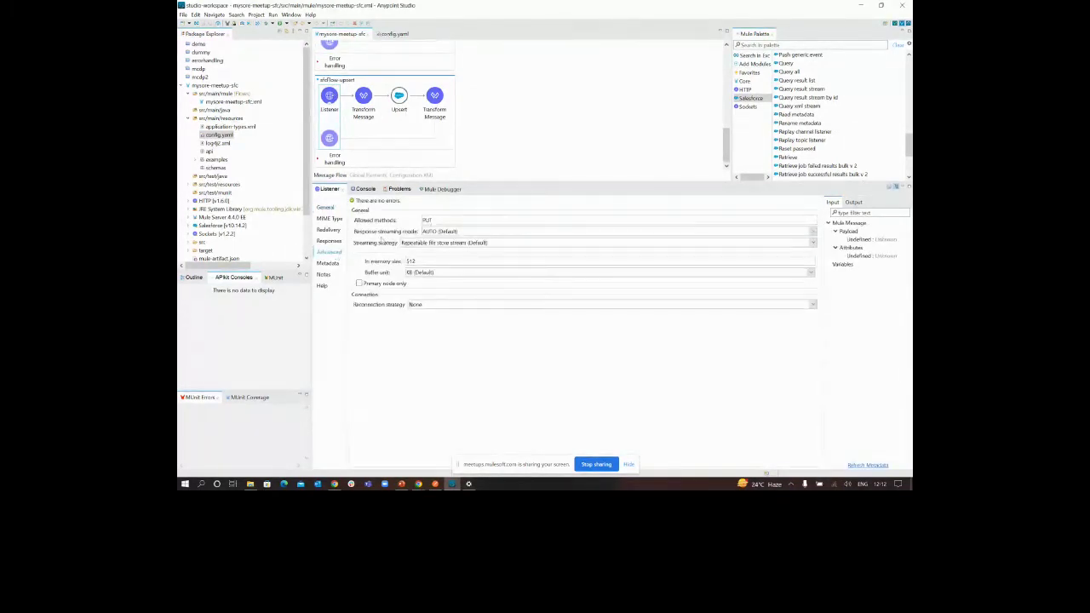
pyautogui.moveTo(372, 241)
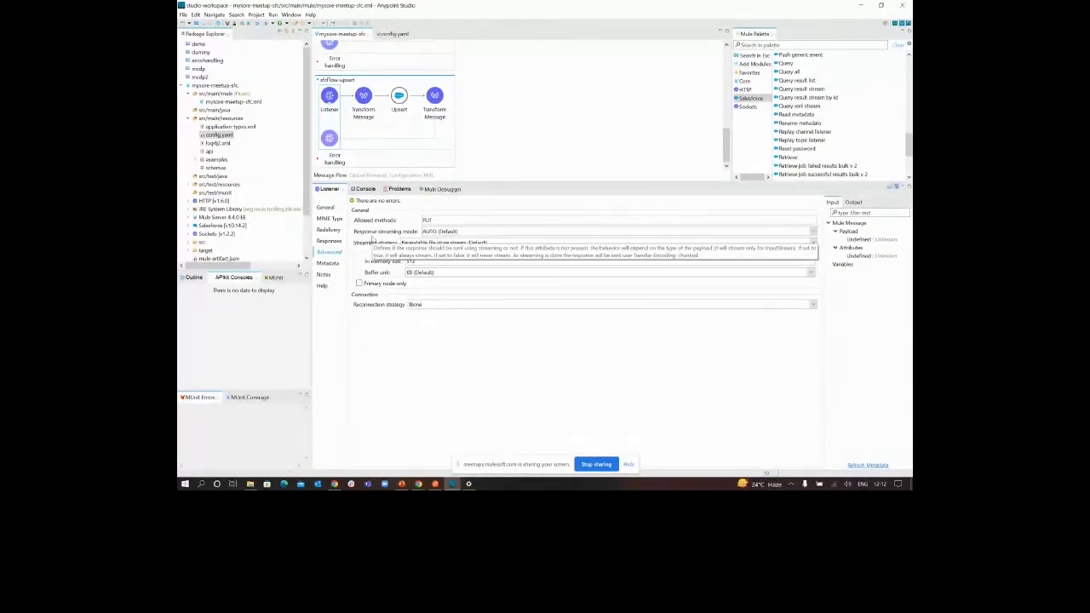
pyautogui.scroll(3, 516, 105)
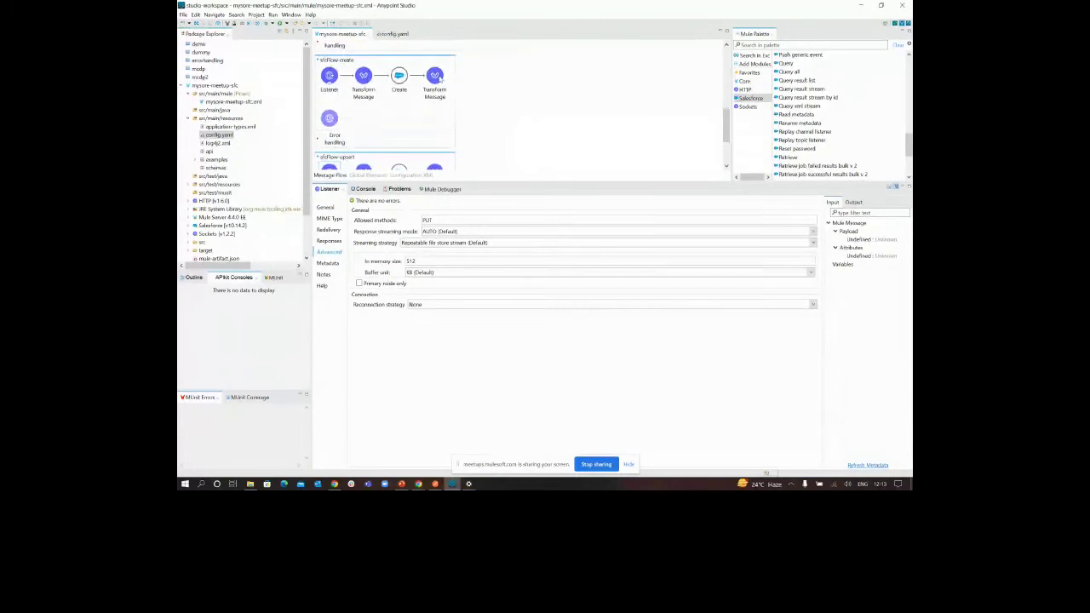
pyautogui.scroll(-3, 434, 129)
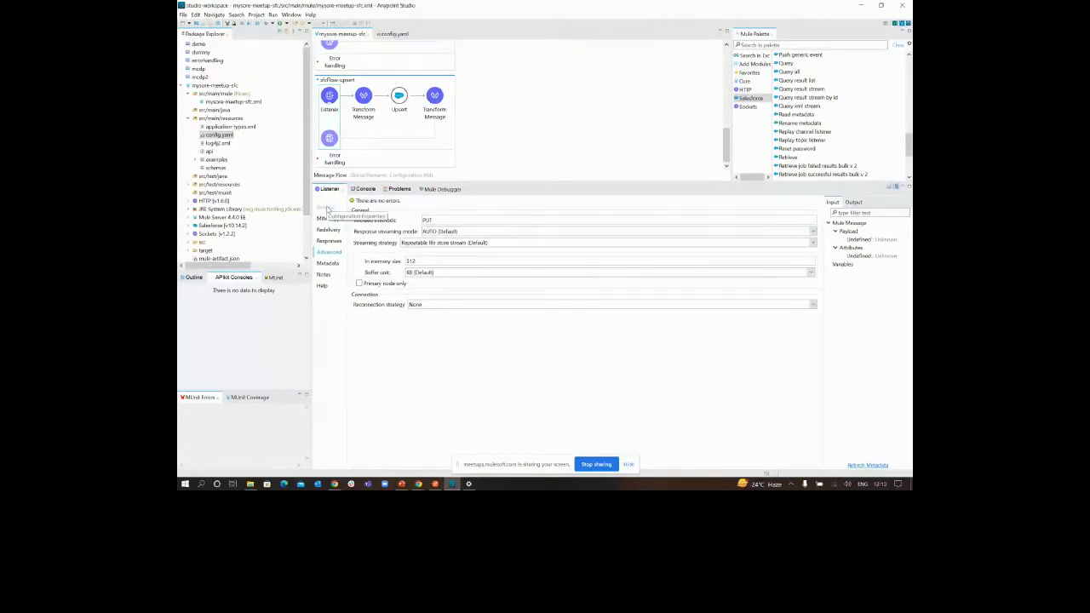
pyautogui.click(327, 209)
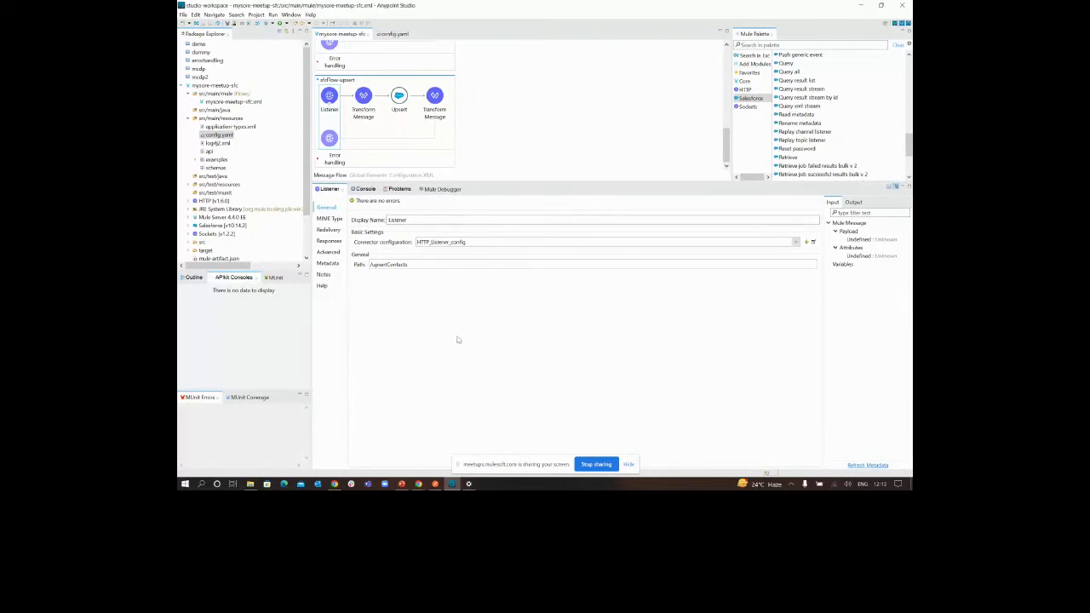
pyautogui.click(368, 96)
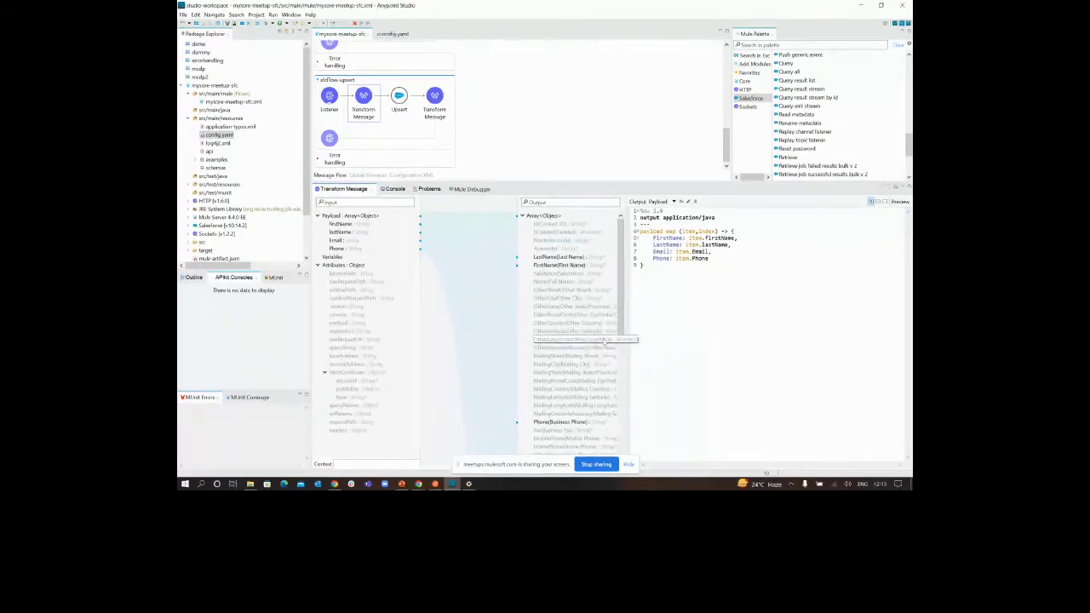
# - Review the Upsert step's Contact/Email settings and connector configuration, then deselect all components
pyautogui.scroll(1, 511, 124)
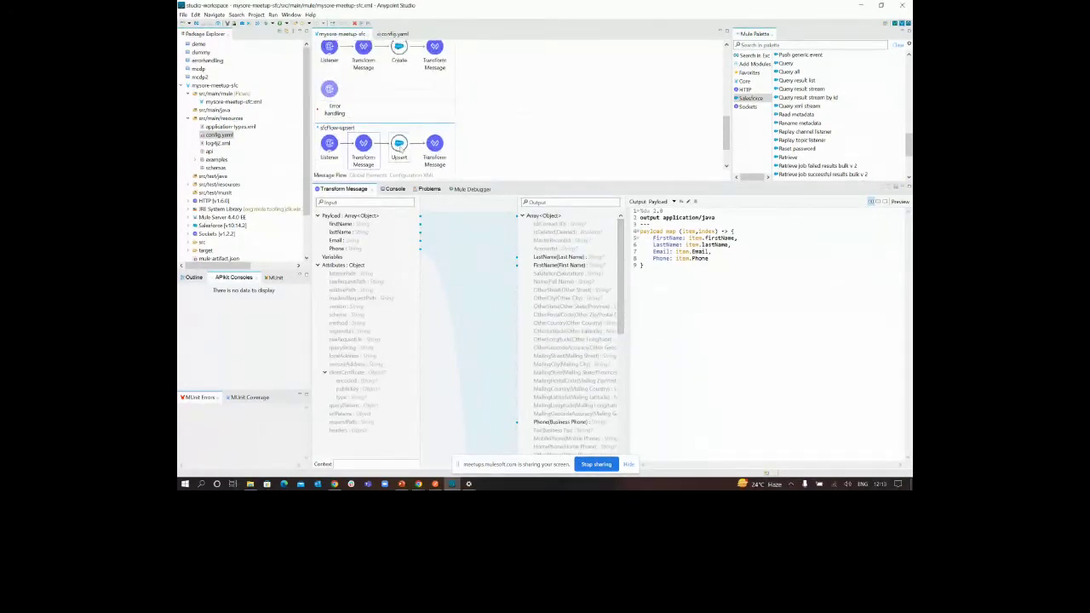
pyautogui.click(400, 147)
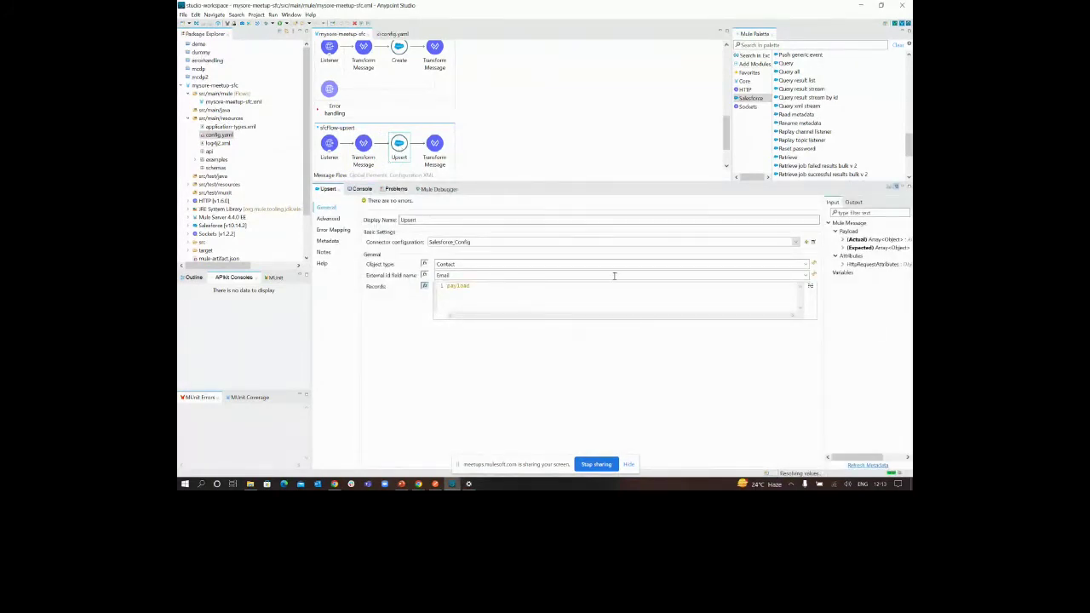
pyautogui.click(813, 243)
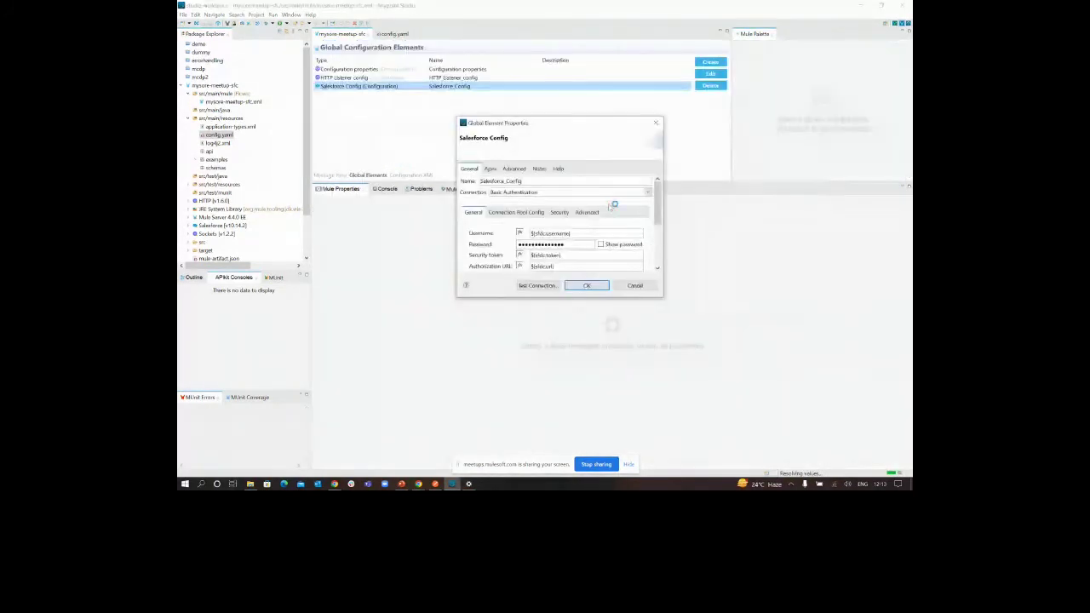
pyautogui.click(657, 124)
pyautogui.click(330, 176)
pyautogui.click(436, 143)
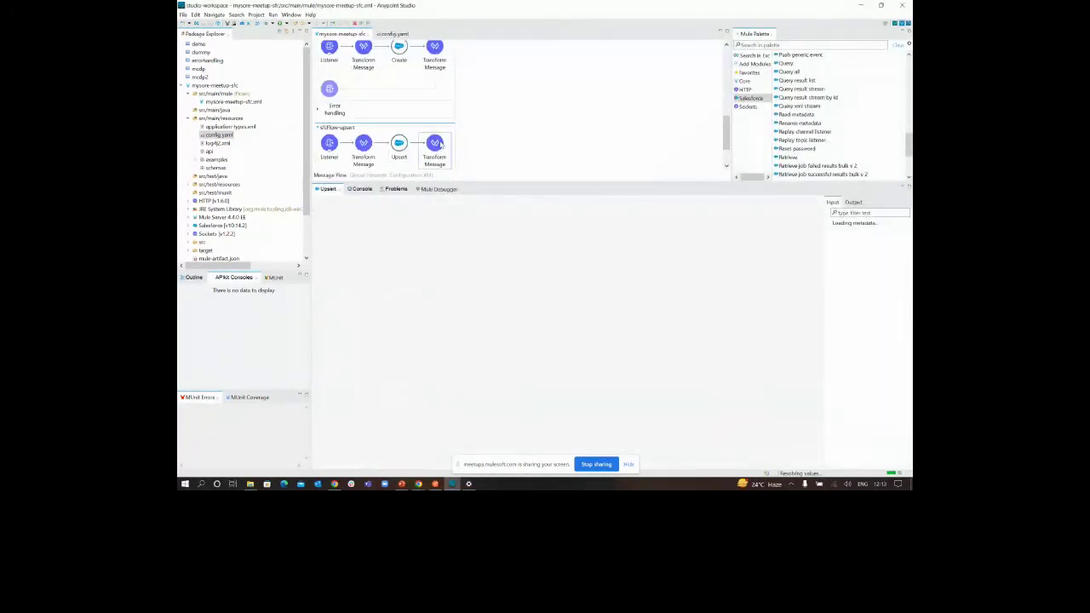
pyautogui.click(509, 126)
pyautogui.scroll(-1, 508, 126)
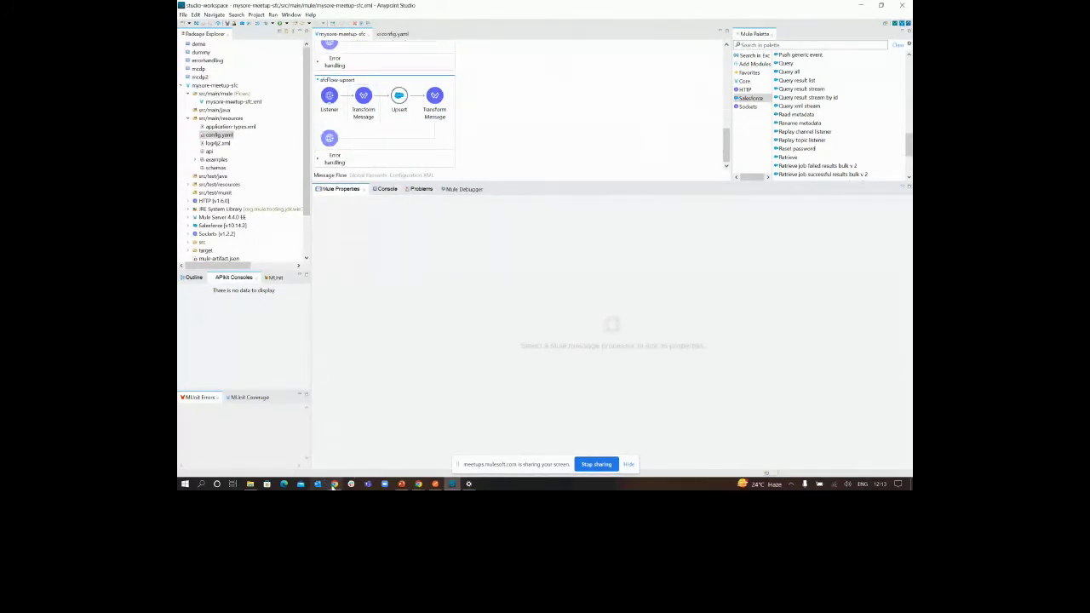
# - Bring up Postman's upsertContacts PUT request after checking the current Salesforce contacts list
pyautogui.click(434, 484)
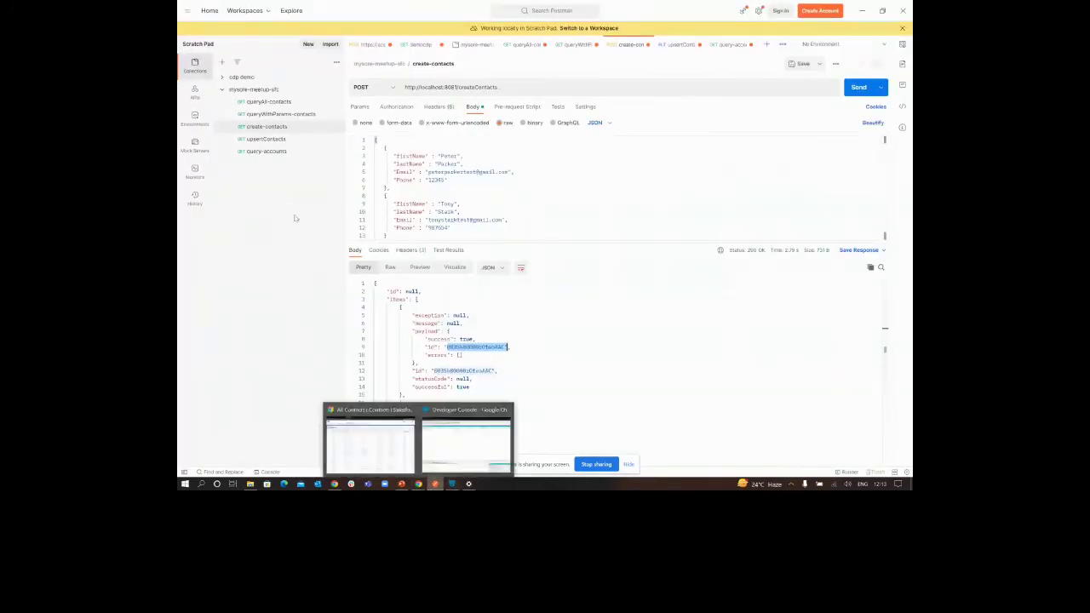
pyautogui.click(268, 139)
pyautogui.scroll(-2, 551, 202)
pyautogui.scroll(2, 552, 203)
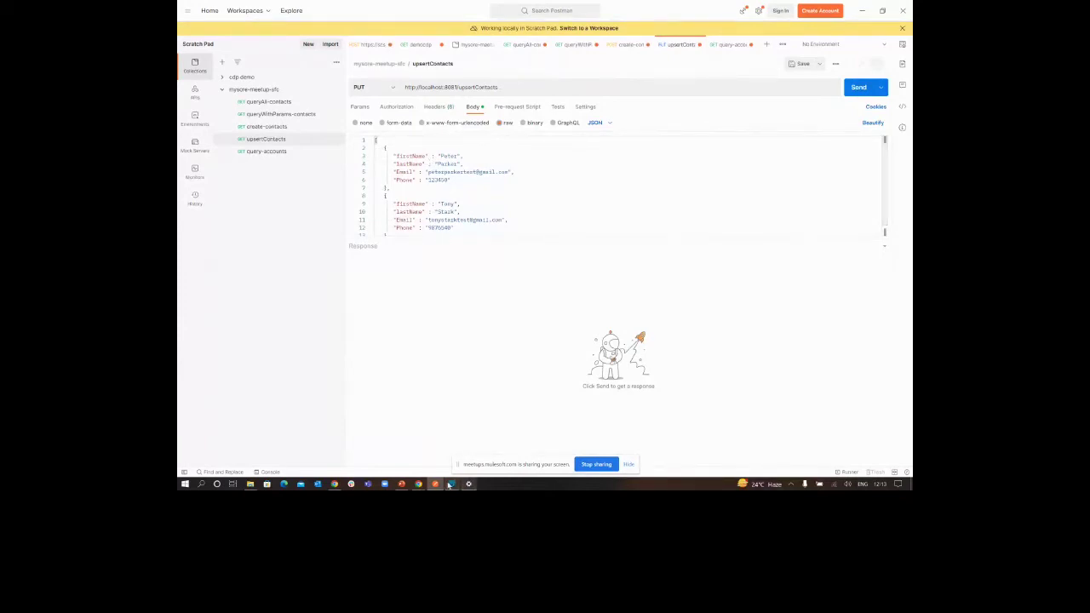
pyautogui.moveTo(419, 484)
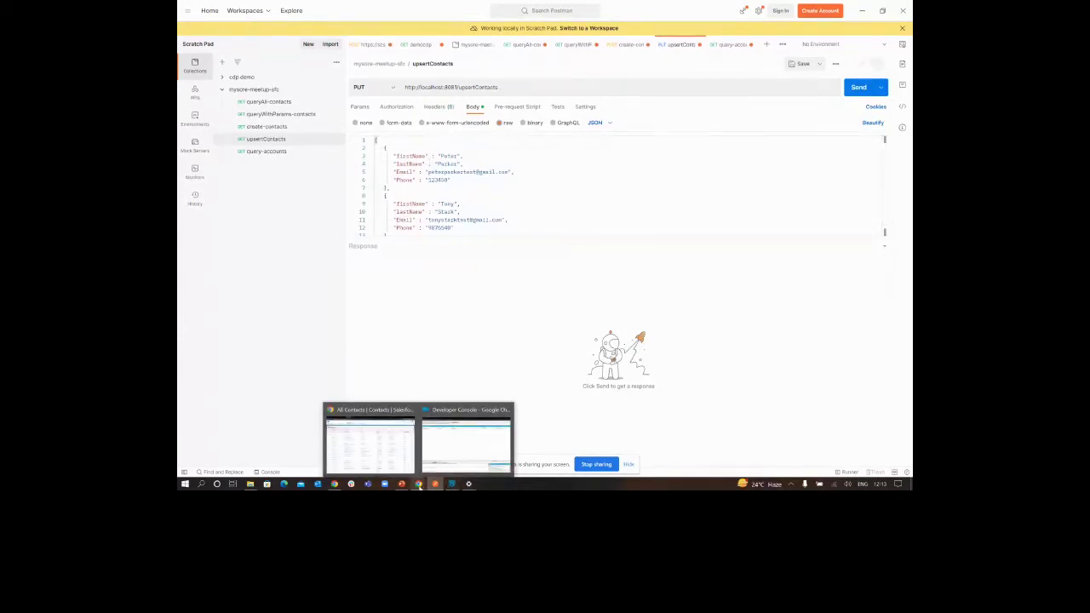
pyautogui.click(369, 441)
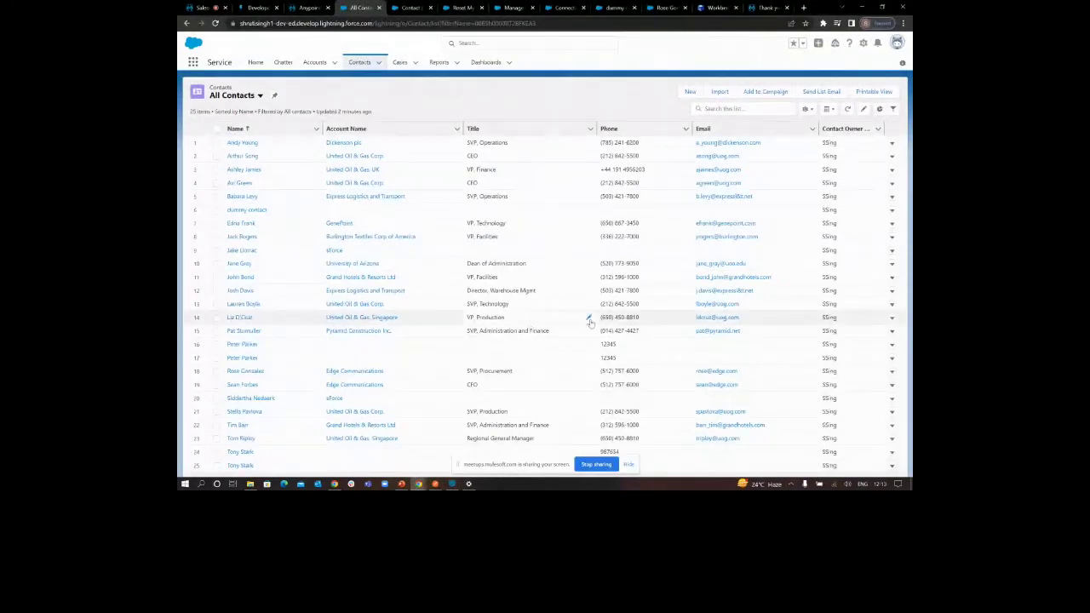
pyautogui.click(434, 484)
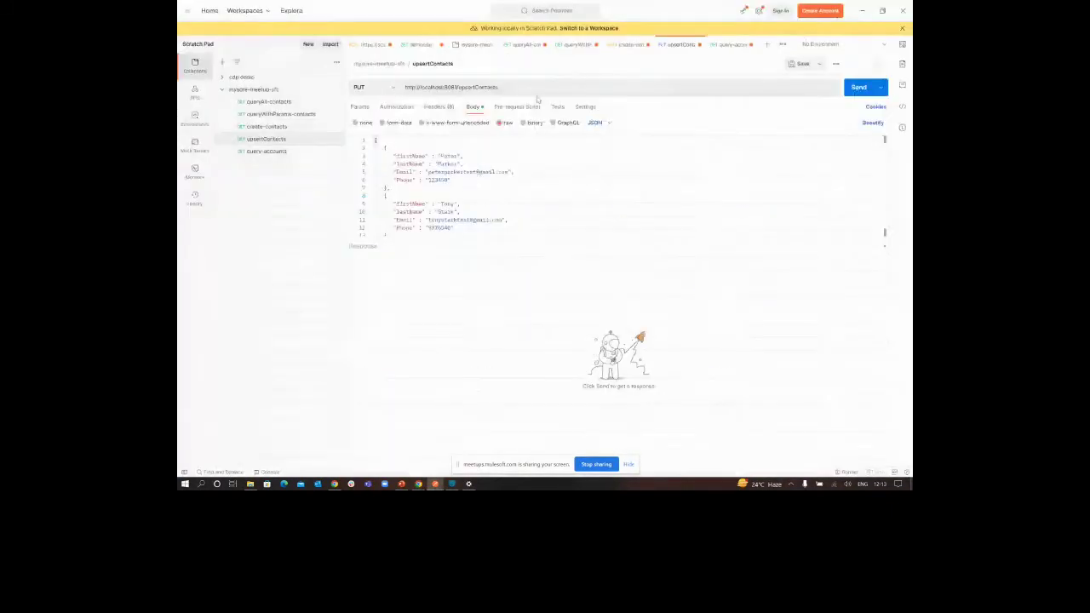
# - Replace both contacts' first and last names in the JSON body with new test names
pyautogui.click(457, 157)
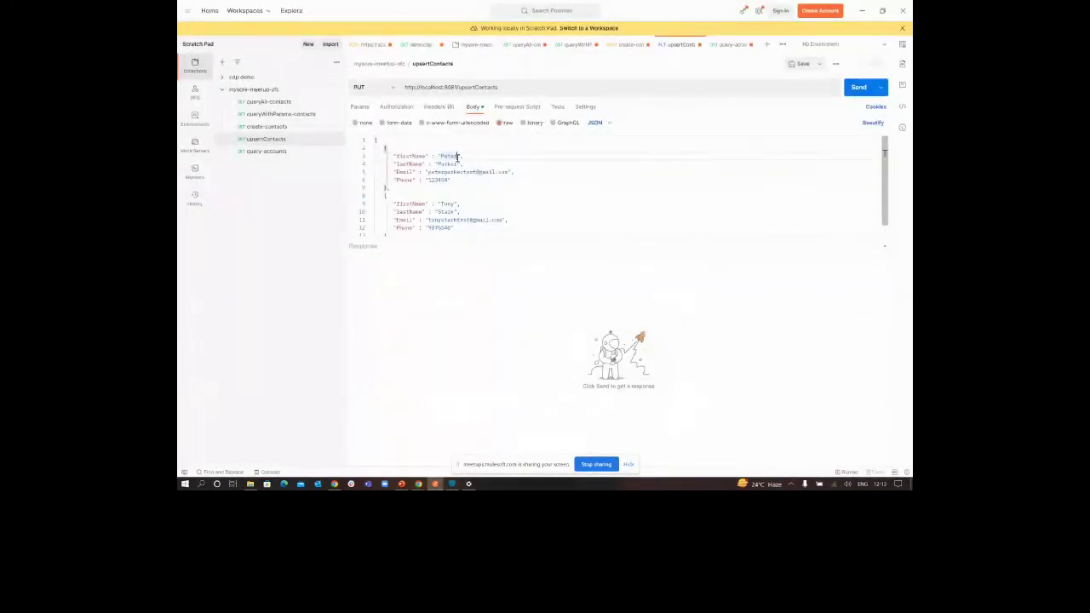
pyautogui.press('BackSpace')
pyautogui.write('Gwen Stac')
pyautogui.press('BackSpace')
pyautogui.press('BackSpace')
pyautogui.press('BackSpace')
pyautogui.press('BackSpace')
pyautogui.press('BackSpace')
pyautogui.press('BackSpace')
pyautogui.doubleClick(446, 163)
pyautogui.write('Stacy')
pyautogui.click(449, 204)
pyautogui.write('Mary')
pyautogui.doubleClick(445, 212)
pyautogui.press('BackSpace')
pyautogui.write('Jane')
# - Give both contacts new test e-mail addresses and send the PUT to localhost:8081/upsertContacts
pyautogui.moveTo(476, 172); pyautogui.dragTo(430, 172)
pyautogui.write('gwentest')
pyautogui.doubleClick(445, 219)
pyautogui.write('maryt')
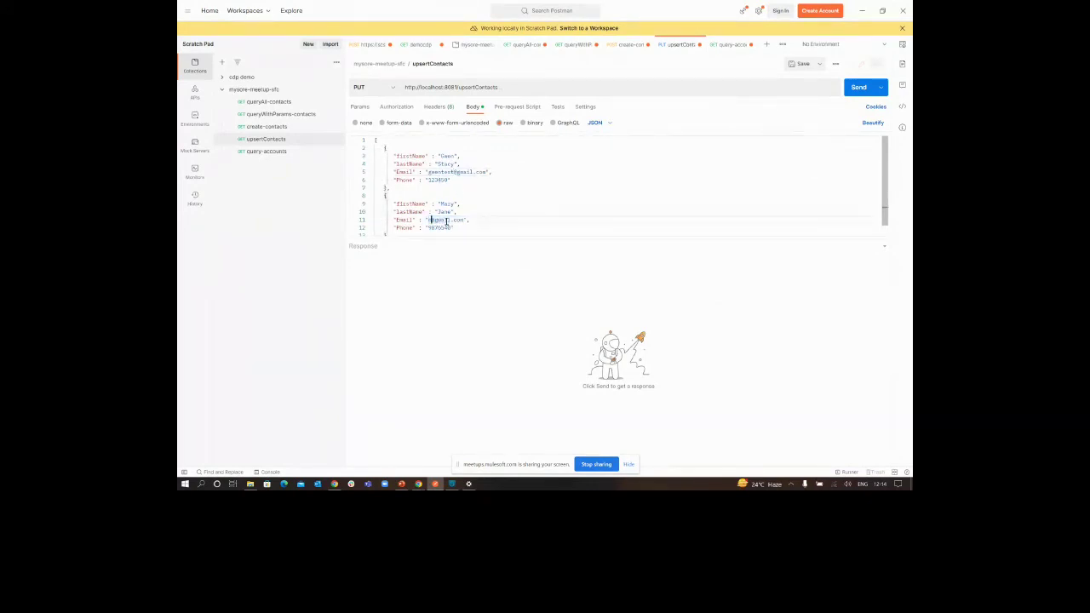
pyautogui.write('est')
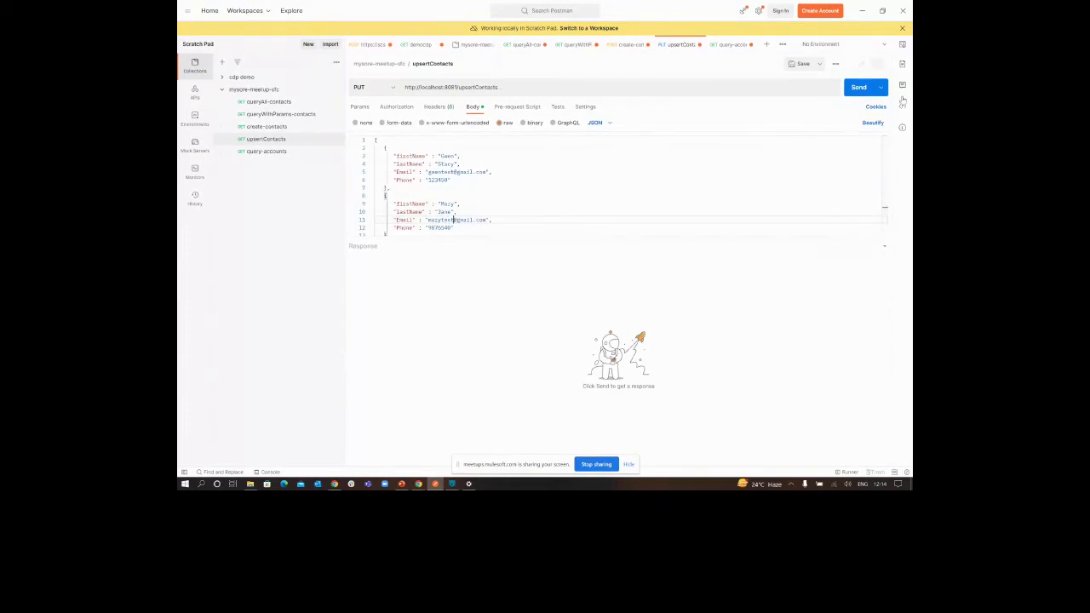
pyautogui.click(858, 88)
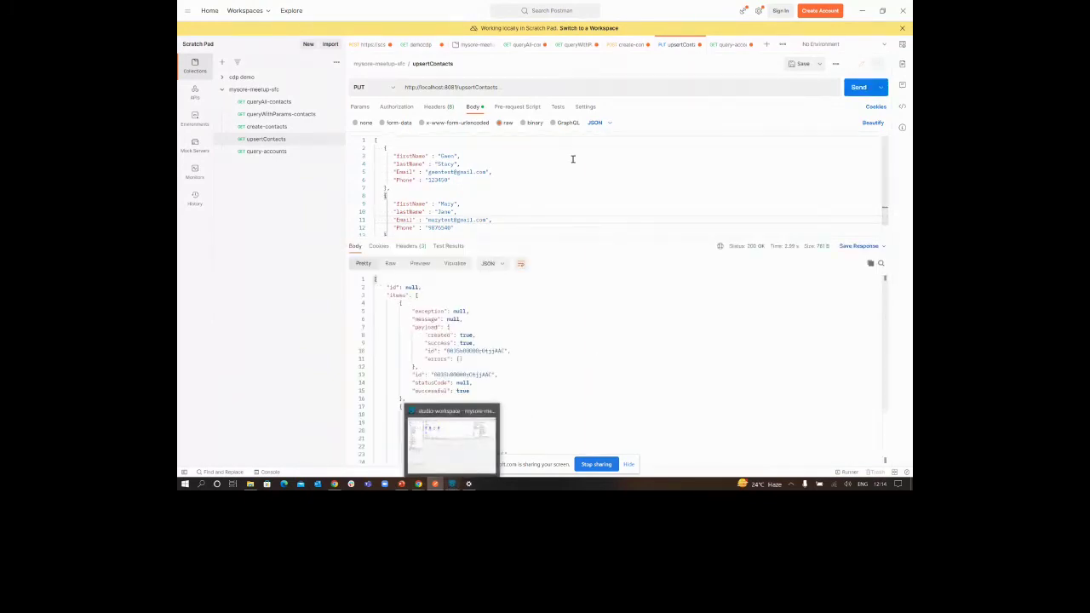
# - Reload Salesforce's All Contacts list and scroll through it to find the two new contacts
pyautogui.moveTo(418, 485)
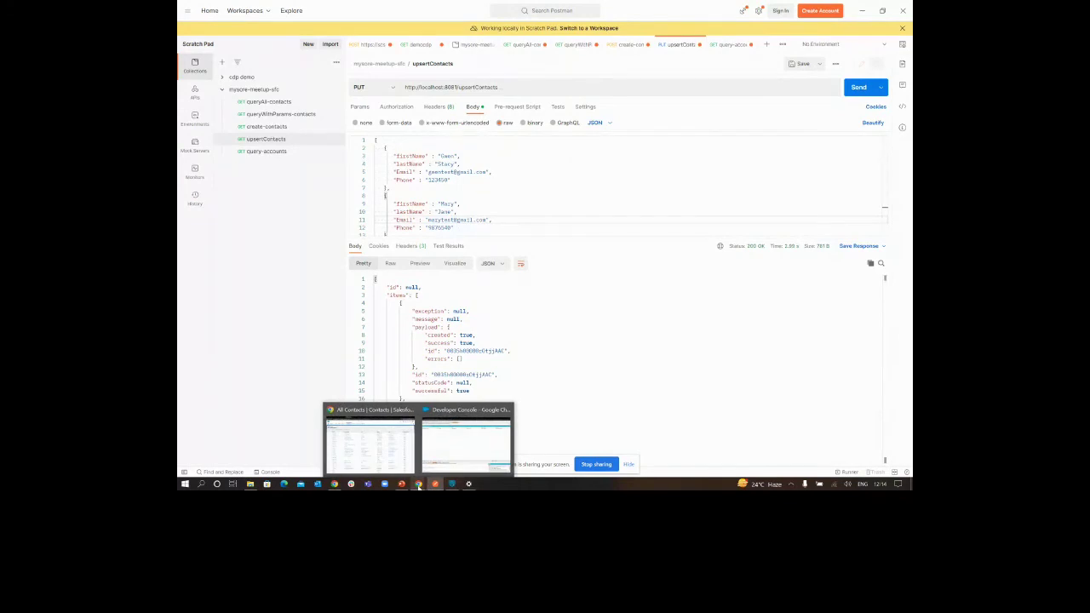
pyautogui.click(368, 441)
pyautogui.click(216, 23)
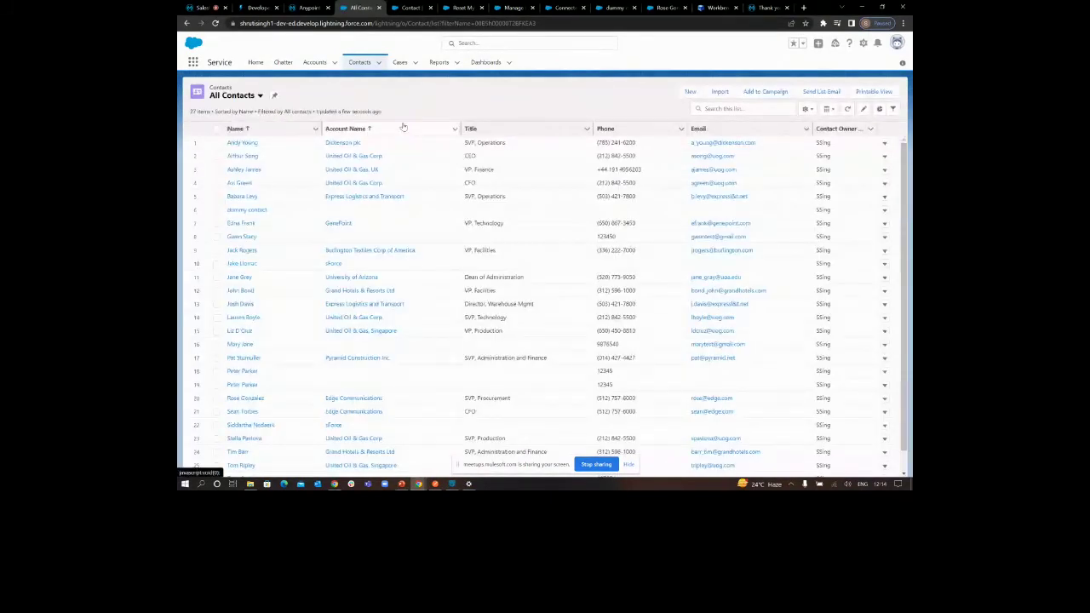
pyautogui.scroll(-1, 341, 320)
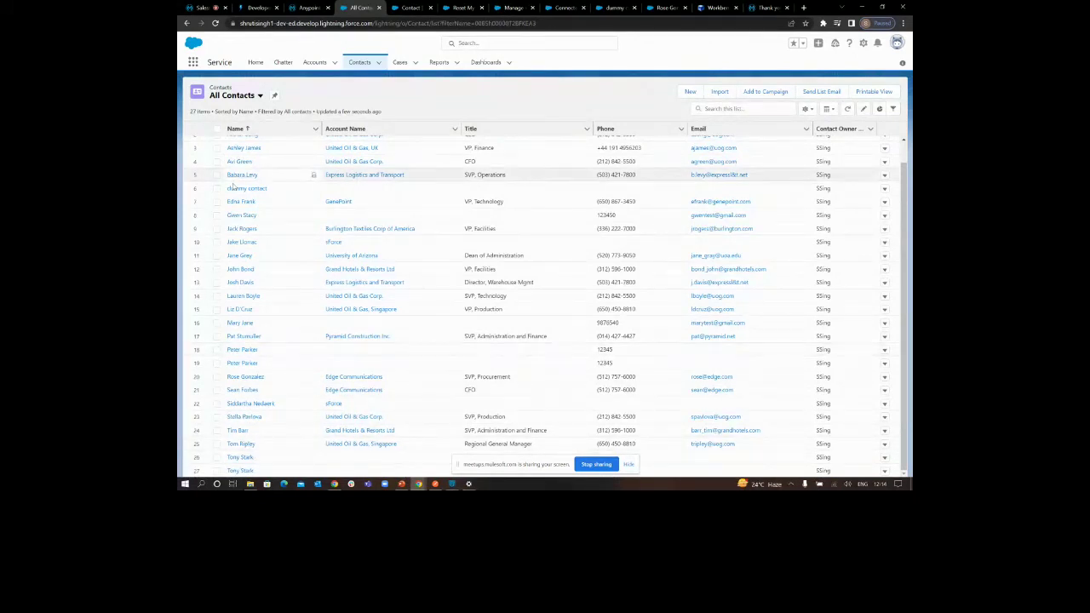
# - Append 999 to both contacts' Phone values in the upsertContacts body
pyautogui.click(434, 483)
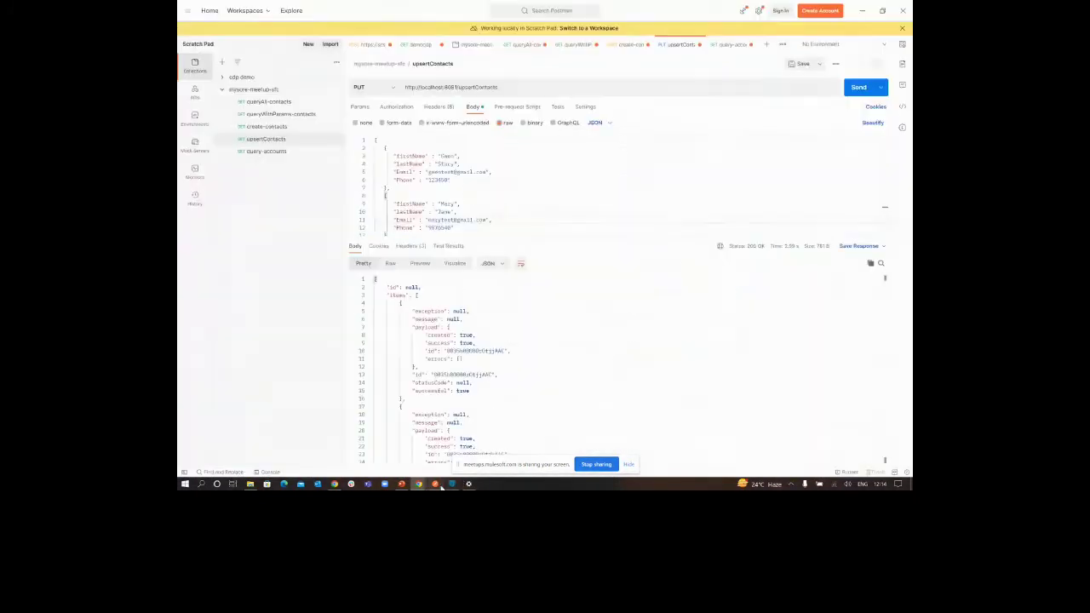
pyautogui.scroll(-1, 488, 207)
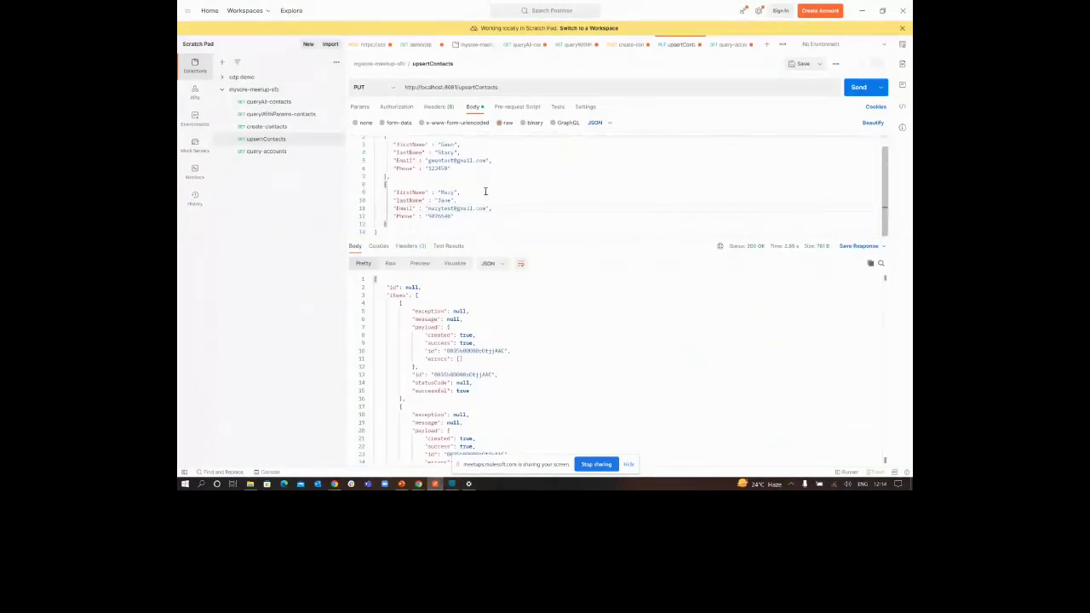
pyautogui.doubleClick(450, 167)
pyautogui.press('Right')
pyautogui.write('999')
pyautogui.press('Right')
pyautogui.write('999')
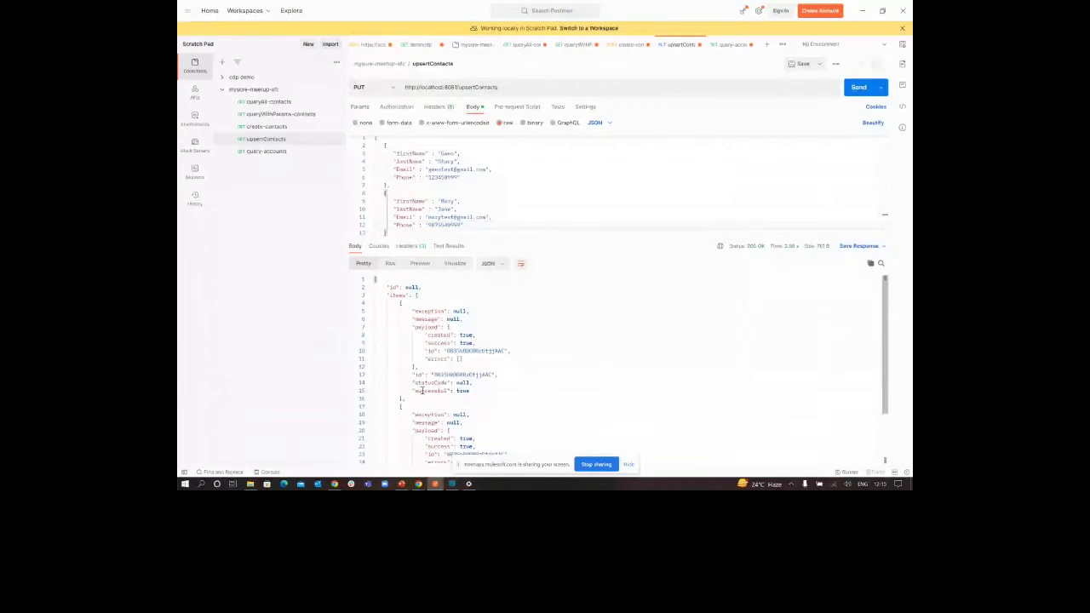
# - Resend the upsert and confirm the response now reports created: false
pyautogui.moveTo(412, 390); pyautogui.dragTo(471, 391)
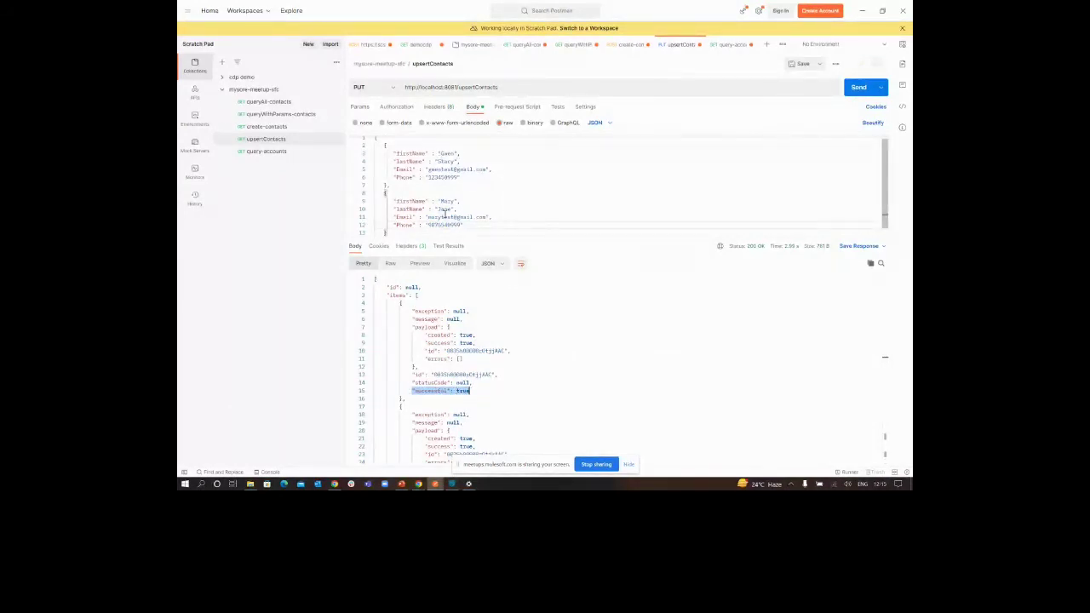
pyautogui.click(859, 88)
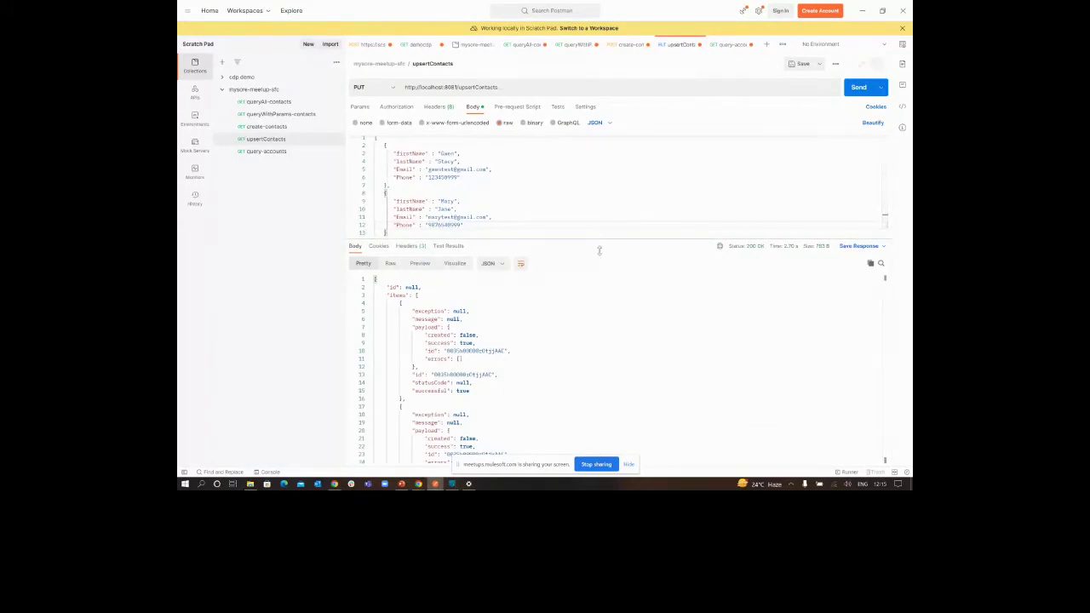
pyautogui.moveTo(599, 239); pyautogui.dragTo(596, 258)
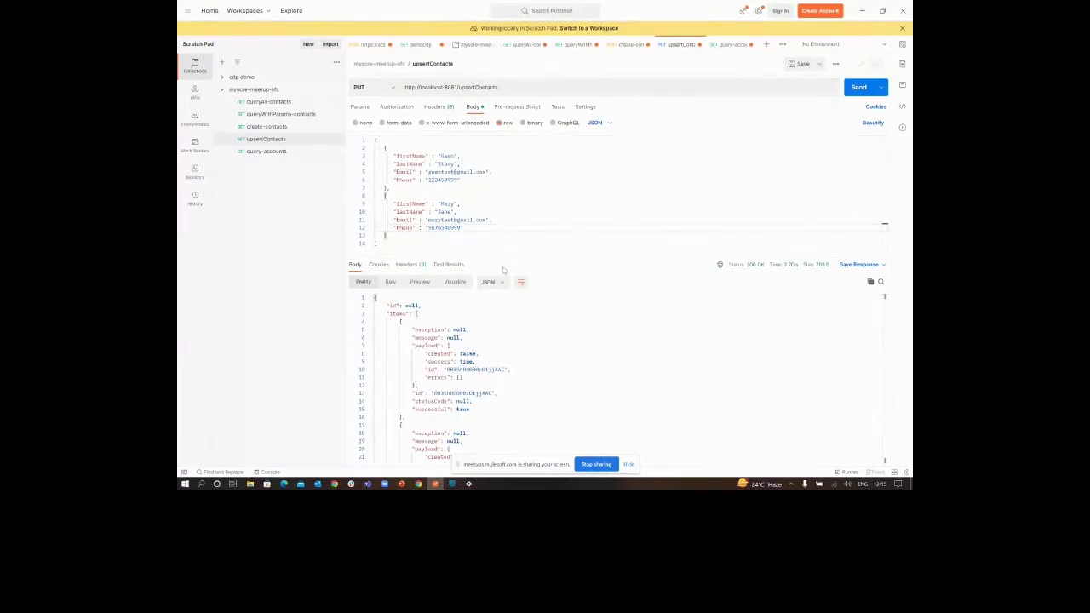
pyautogui.click(428, 353)
pyautogui.moveTo(427, 354); pyautogui.dragTo(476, 354)
# - Refresh Salesforce contacts and open an upserted contact whose phone now ends in 999
pyautogui.moveTo(418, 484)
pyautogui.click(369, 442)
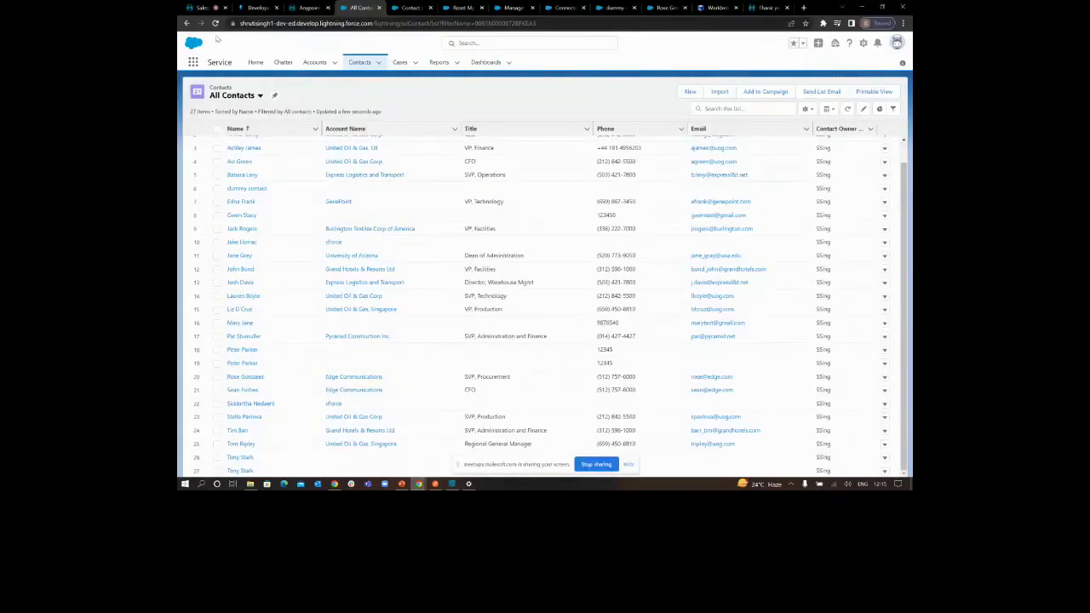
pyautogui.click(215, 23)
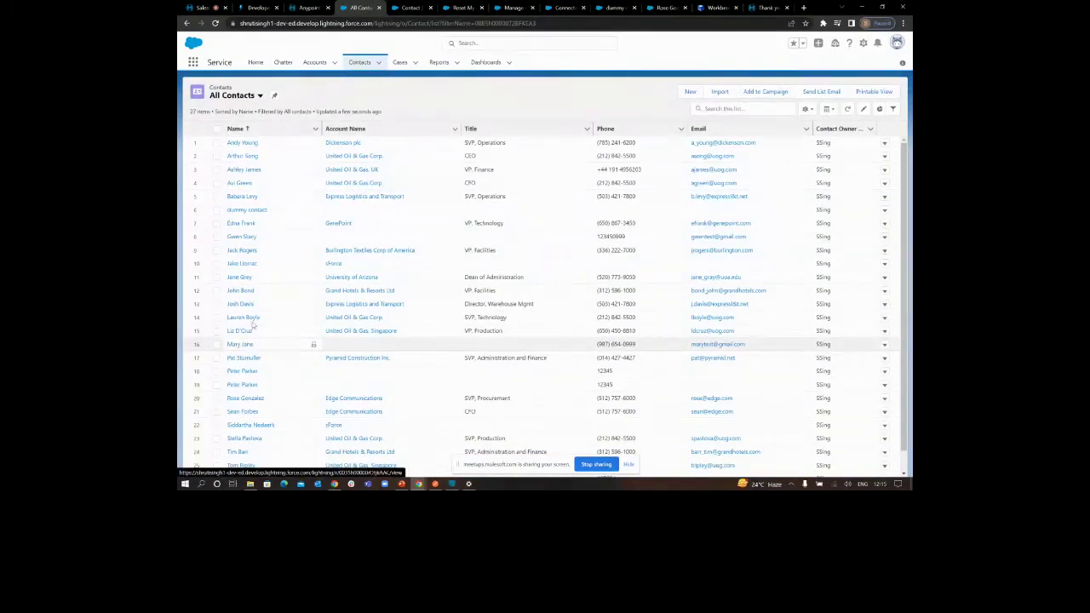
pyautogui.click(242, 236)
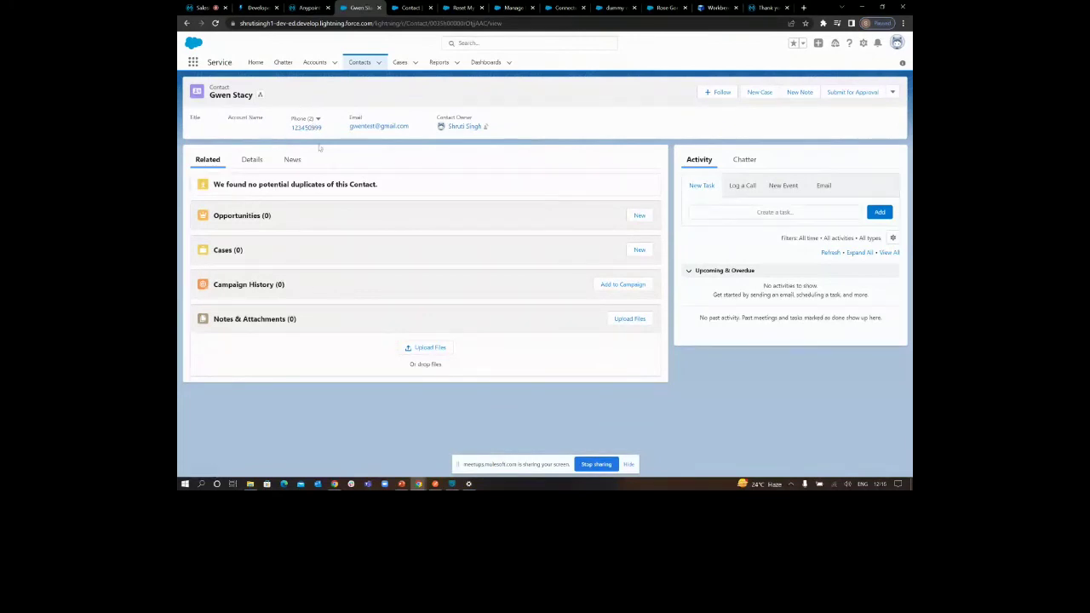
pyautogui.click(451, 484)
# - Close the mysore-meetup-sfc project in Package Explorer and open mysore-meetup-sfc-oauth2
pyautogui.scroll(-2, 501, 128)
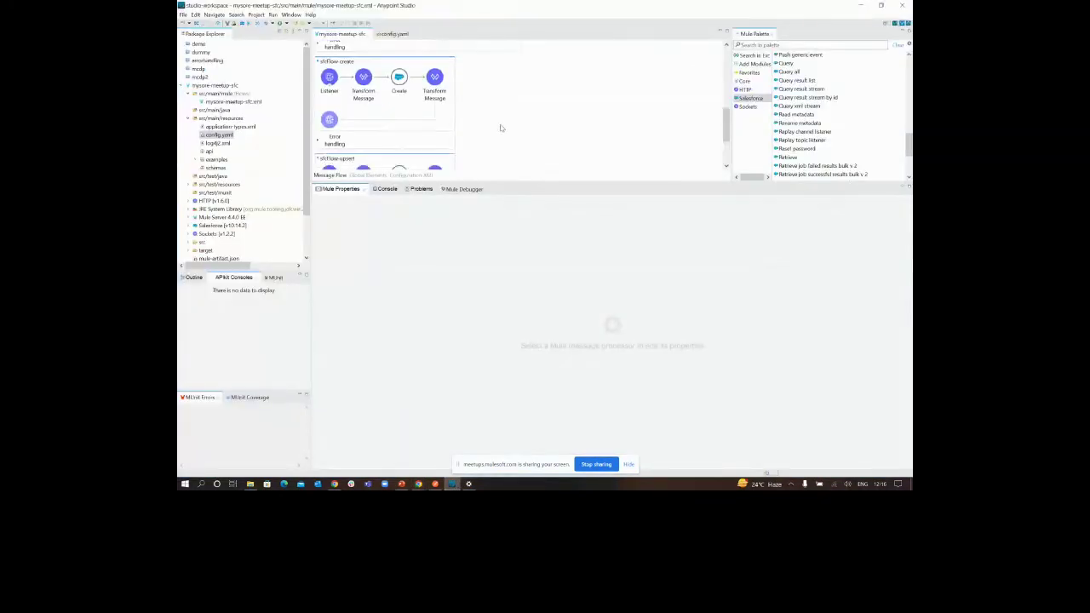
pyautogui.scroll(2, 501, 128)
pyautogui.click(443, 90)
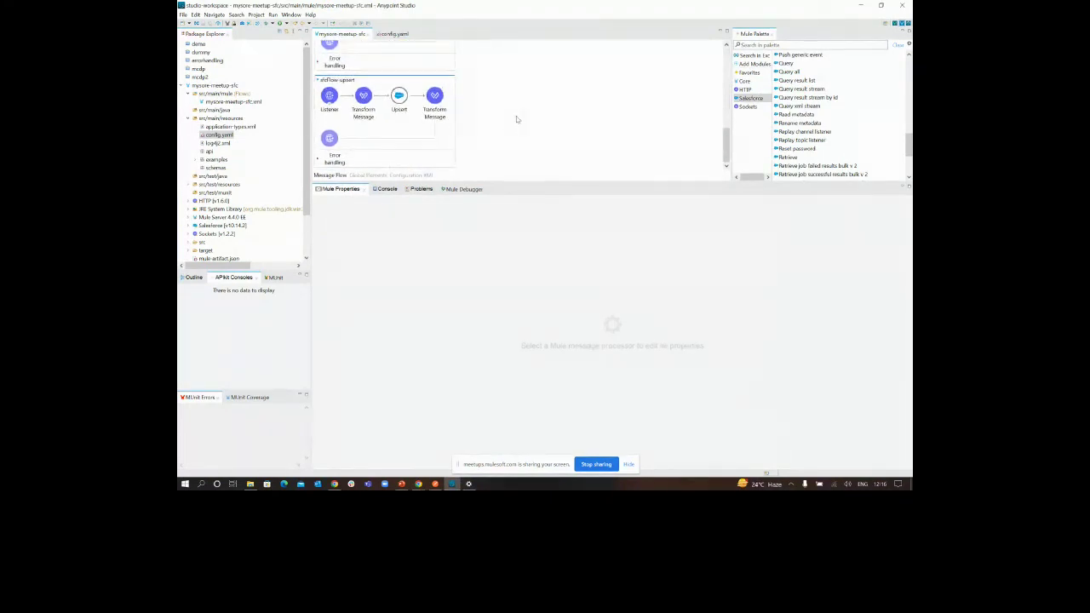
pyautogui.click(235, 87)
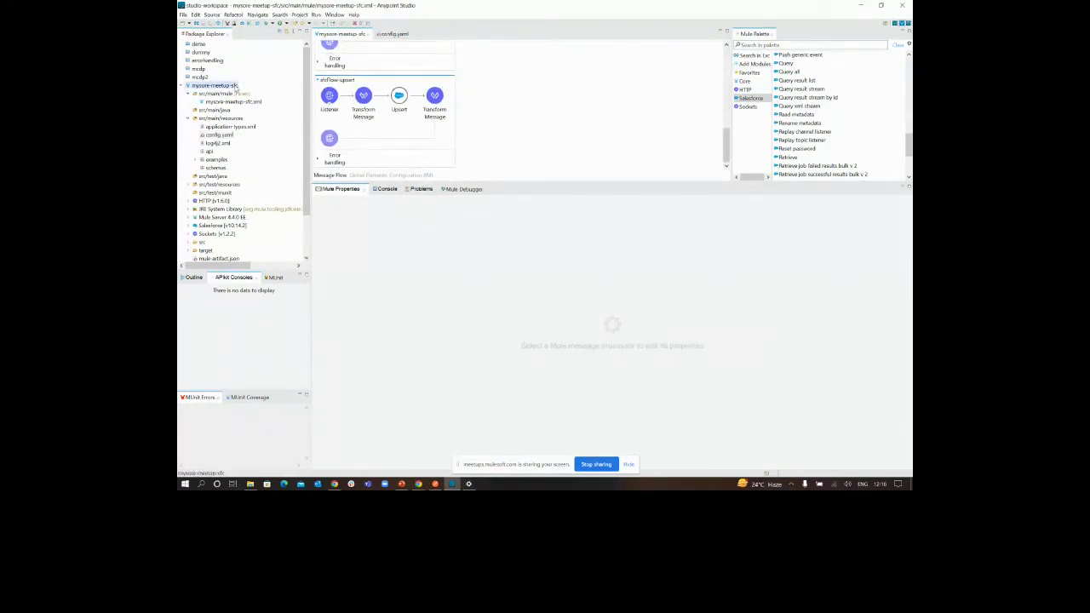
pyautogui.rightClick(236, 86)
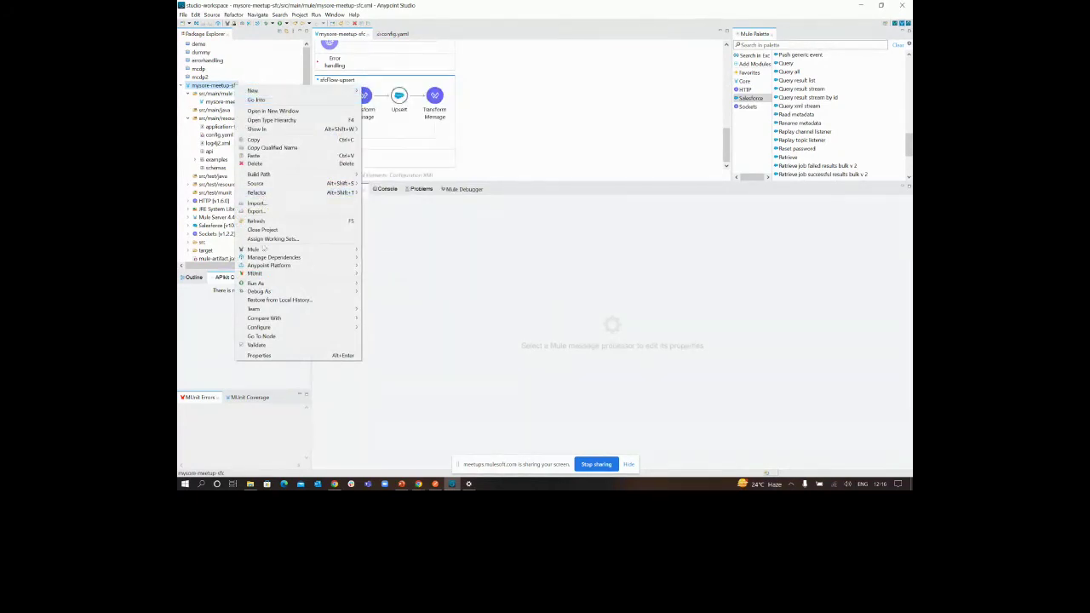
pyautogui.click(513, 77)
pyautogui.rightClick(514, 78)
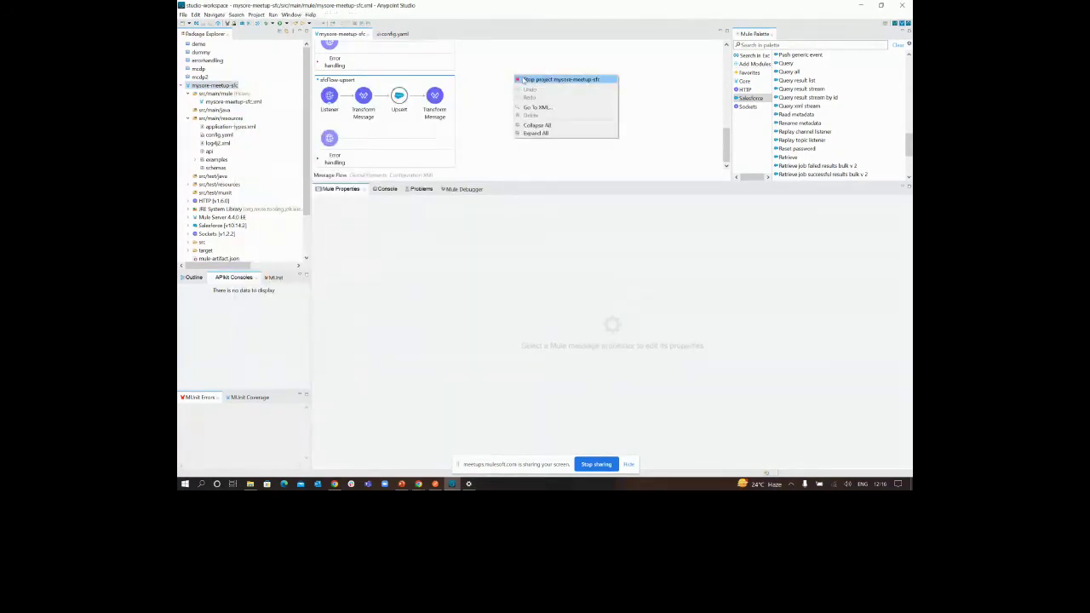
pyautogui.click(523, 80)
pyautogui.rightClick(233, 86)
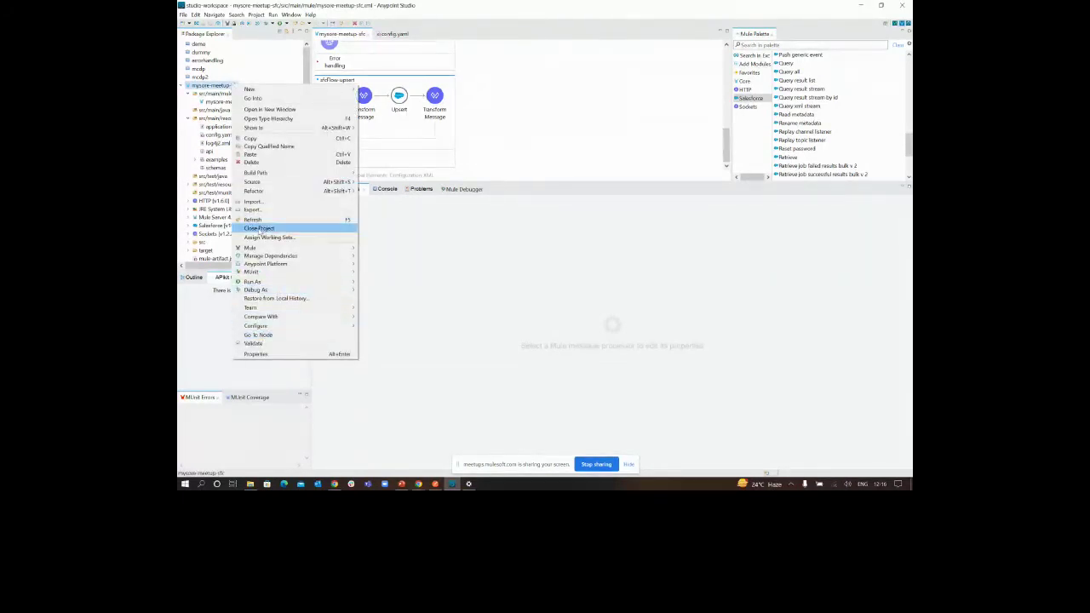
pyautogui.click(258, 228)
pyautogui.doubleClick(252, 94)
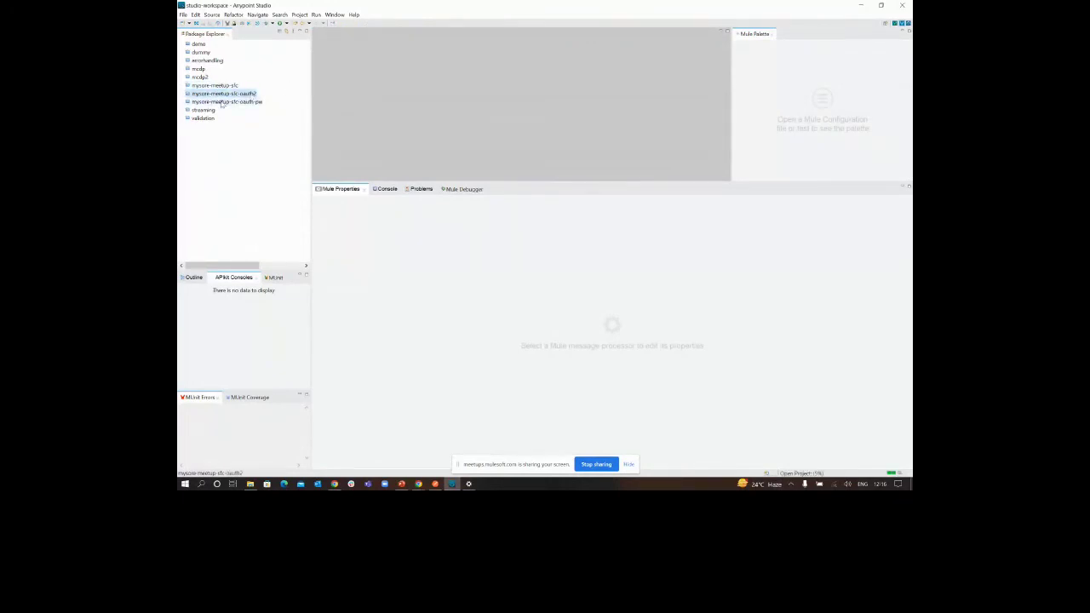
# - Open mysore-meetup-sfc-oauth2.xml from src/main/mule and edit the Query's Salesforce connector configuration
pyautogui.click(186, 95)
pyautogui.click(189, 102)
pyautogui.doubleClick(244, 110)
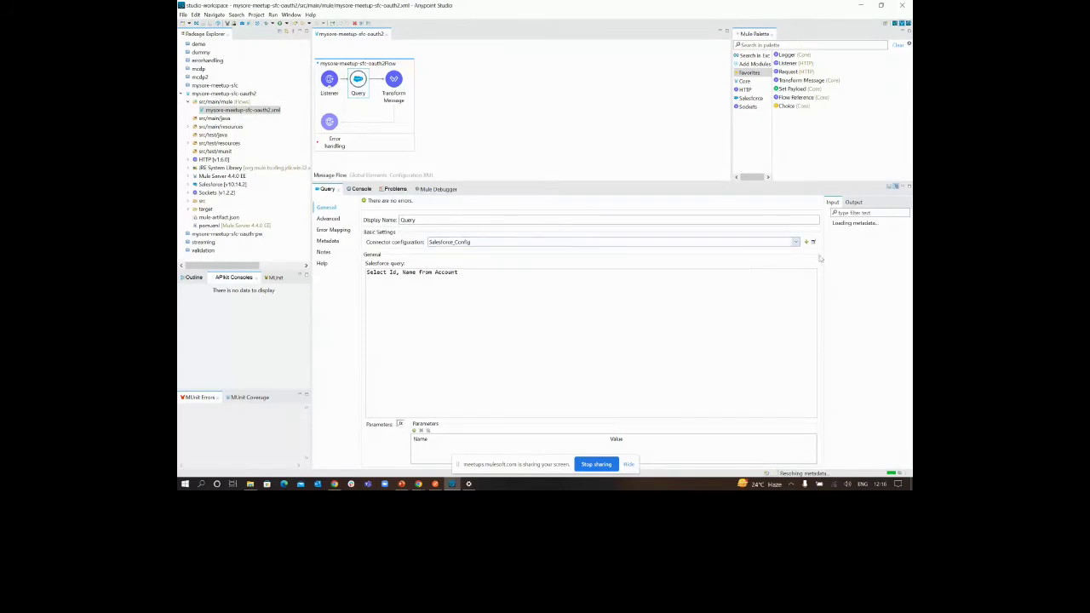
pyautogui.click(813, 243)
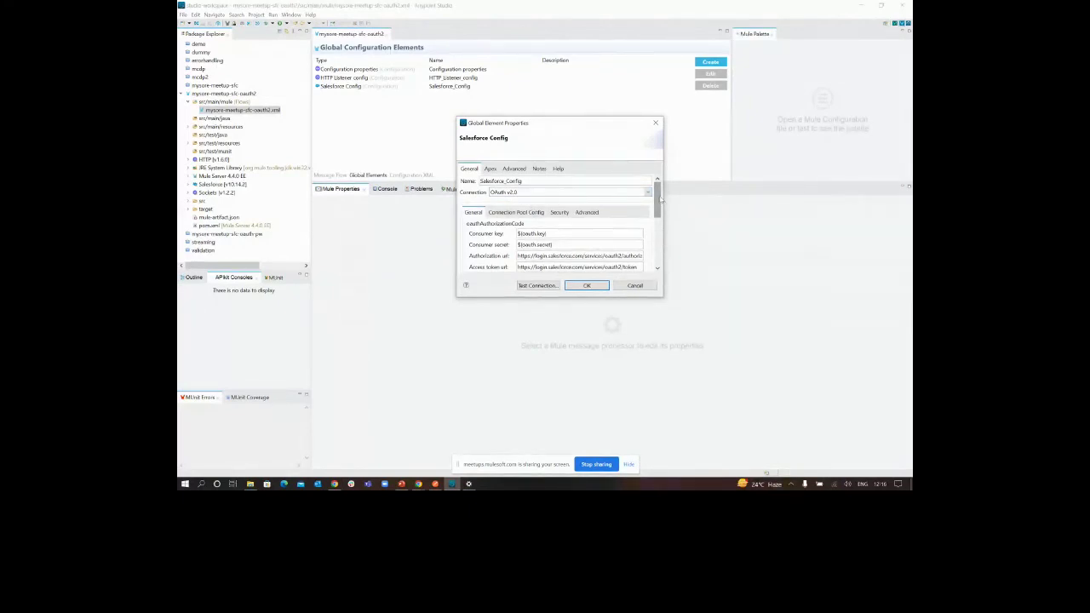
# - Review the OAuth v2.0 fields, then open config.yaml in src/main/resources to see the OAuth values
pyautogui.scroll(-2, 658, 210)
pyautogui.scroll(1, 658, 211)
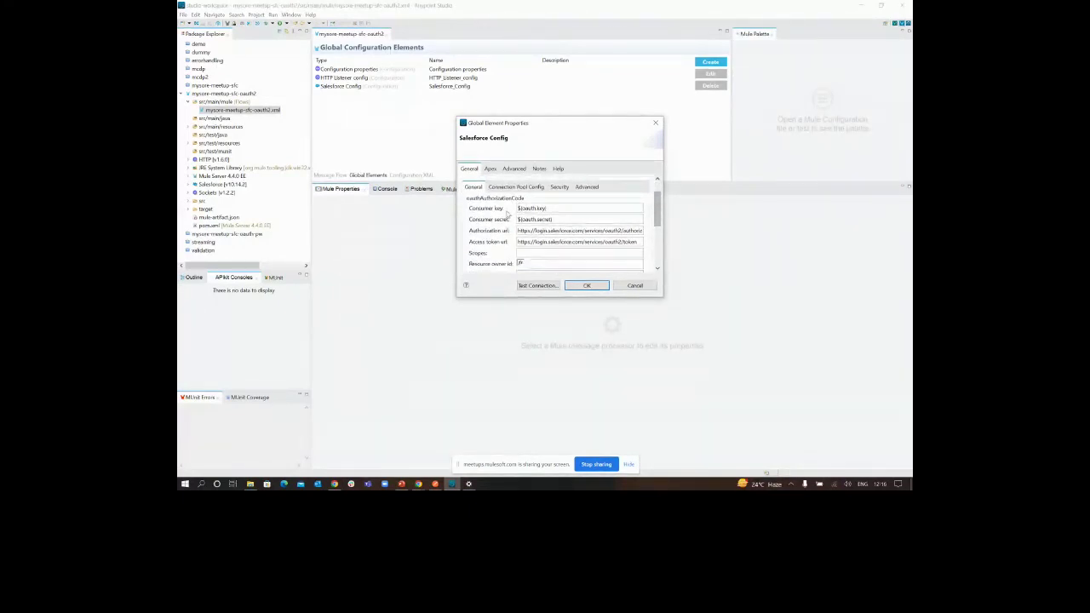
pyautogui.moveTo(658, 213)
pyautogui.mouseDown()
pyautogui.moveTo(658, 248)
pyautogui.moveTo(661, 207)
pyautogui.mouseUp()
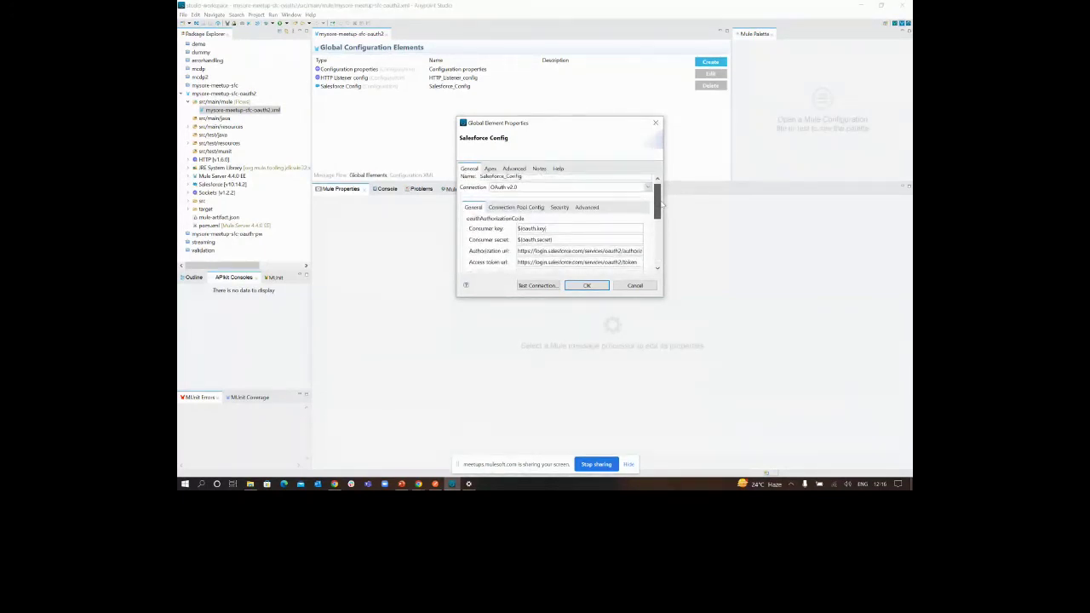
pyautogui.click(587, 285)
pyautogui.click(190, 126)
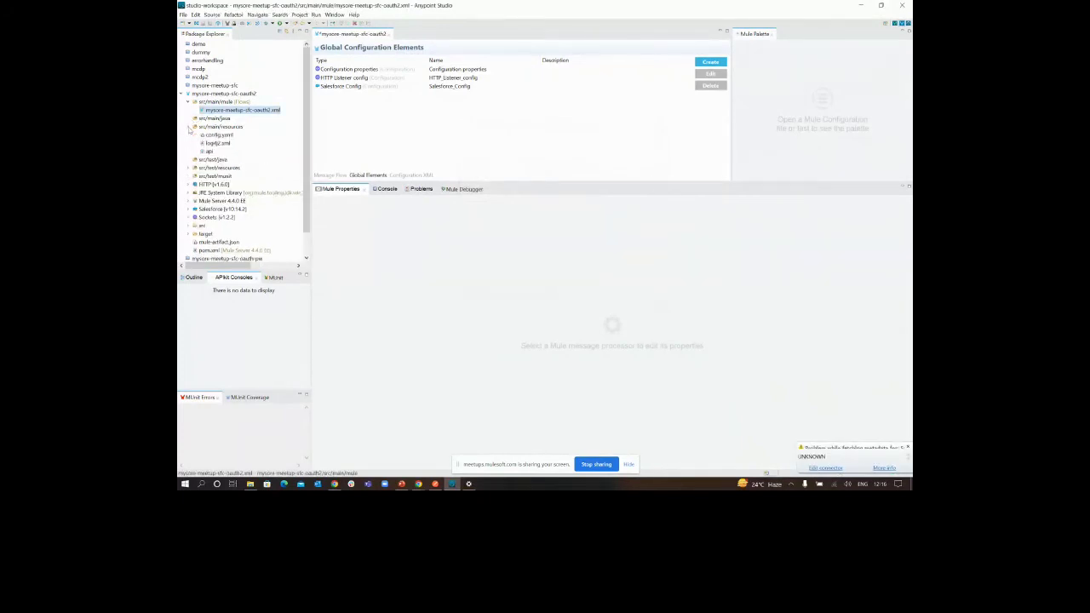
pyautogui.doubleClick(217, 135)
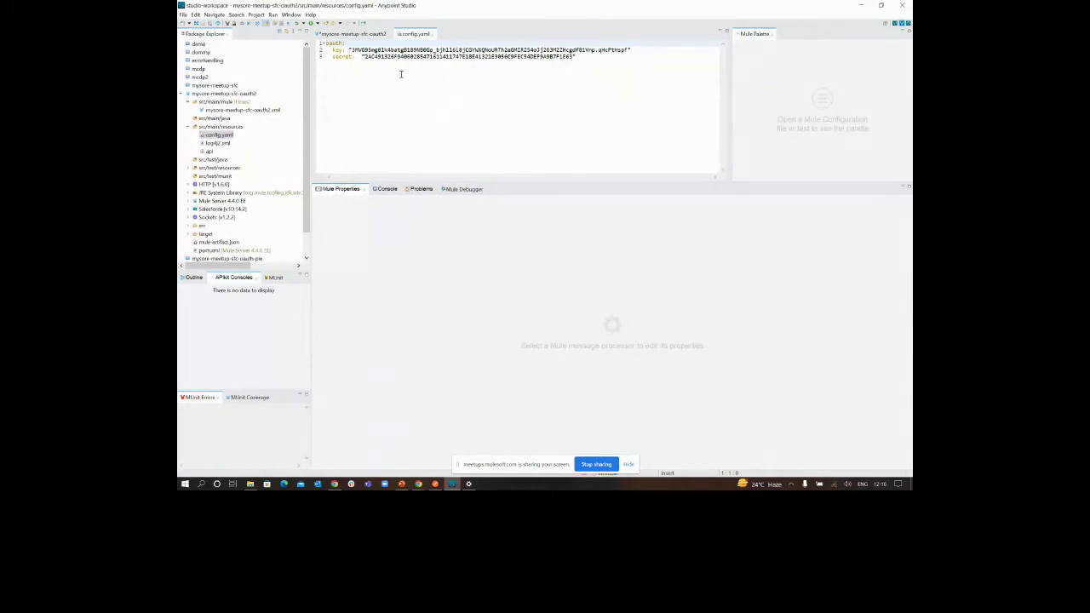
# - Reopen Salesforce Config from Global Elements and run Test Connection
pyautogui.click(350, 32)
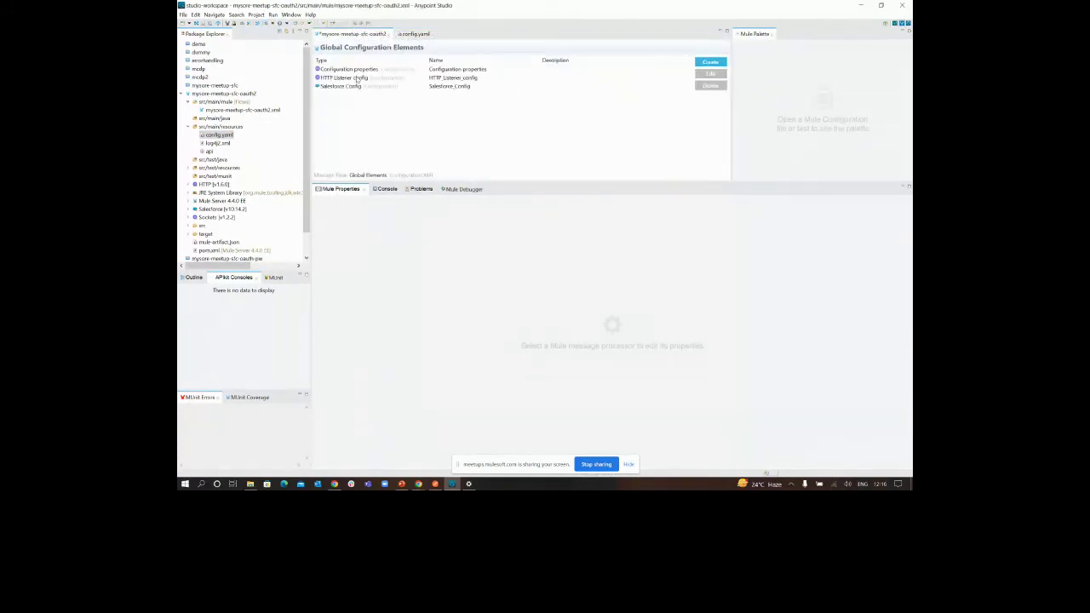
pyautogui.click(354, 86)
pyautogui.doubleClick(353, 86)
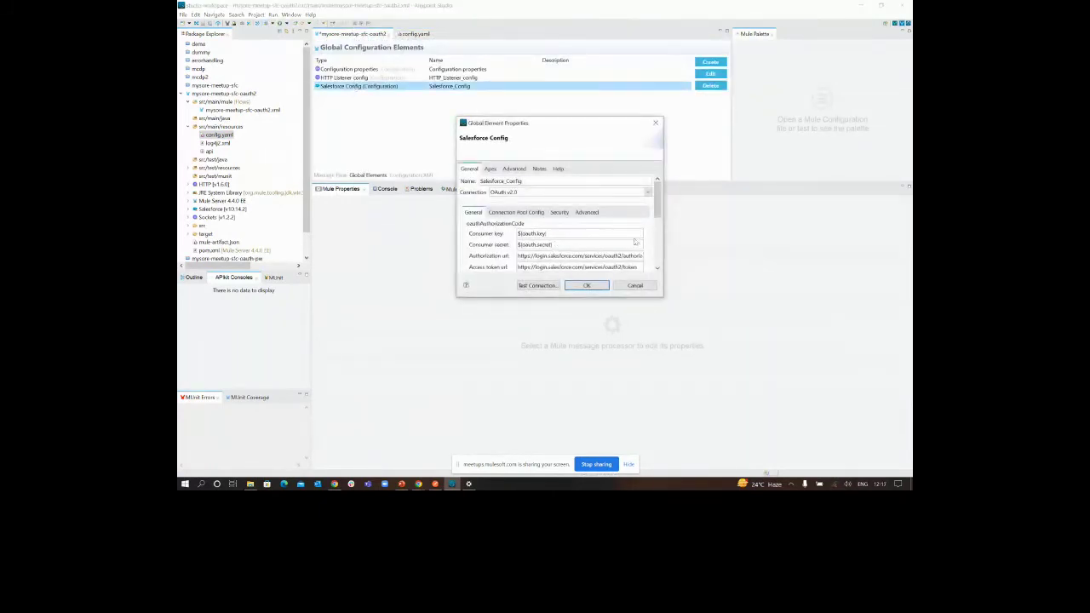
pyautogui.scroll(-2, 634, 242)
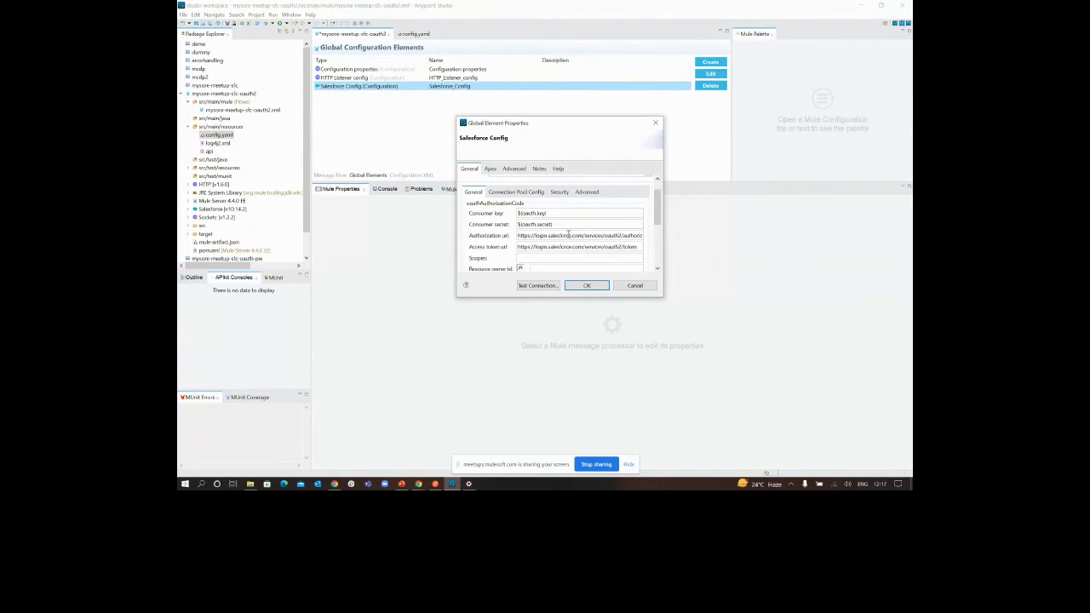
pyautogui.scroll(-3, 660, 225)
pyautogui.moveTo(660, 226); pyautogui.dragTo(658, 247)
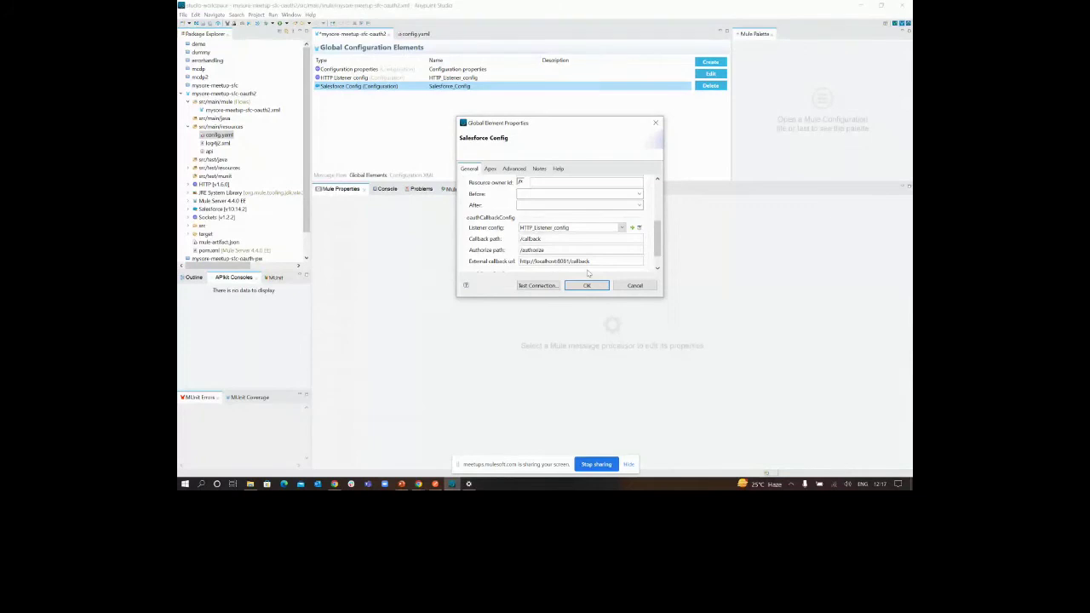
pyautogui.scroll(-1, 617, 243)
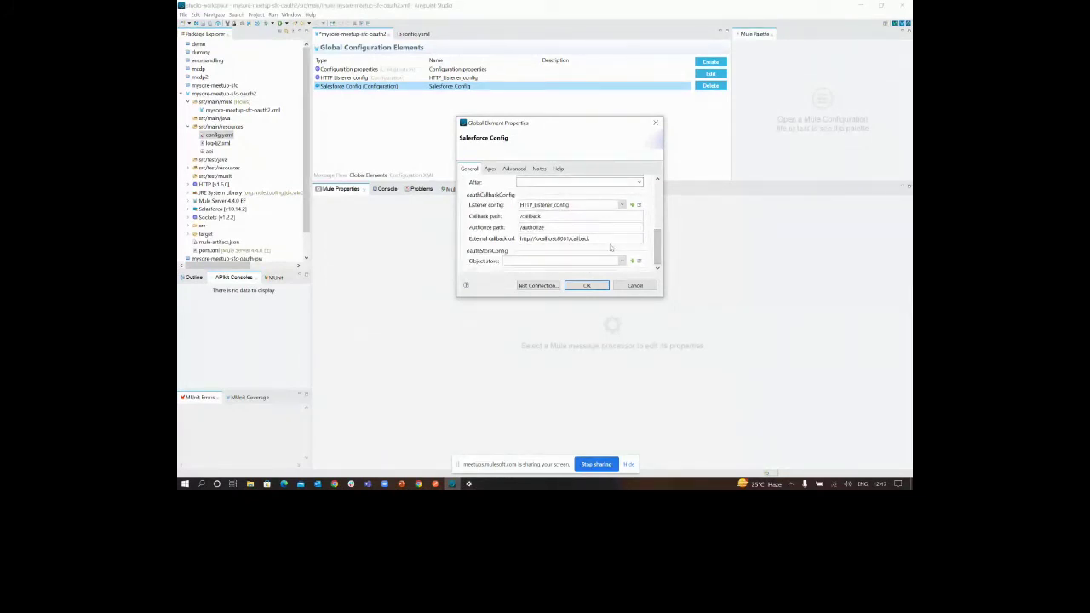
pyautogui.moveTo(658, 245); pyautogui.dragTo(659, 194)
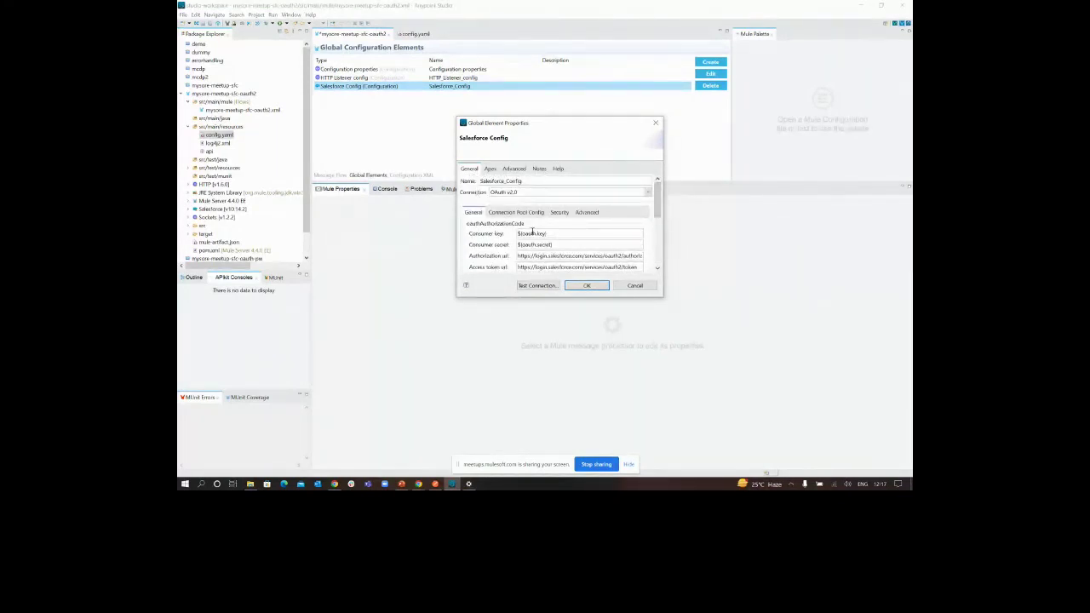
pyautogui.click(534, 285)
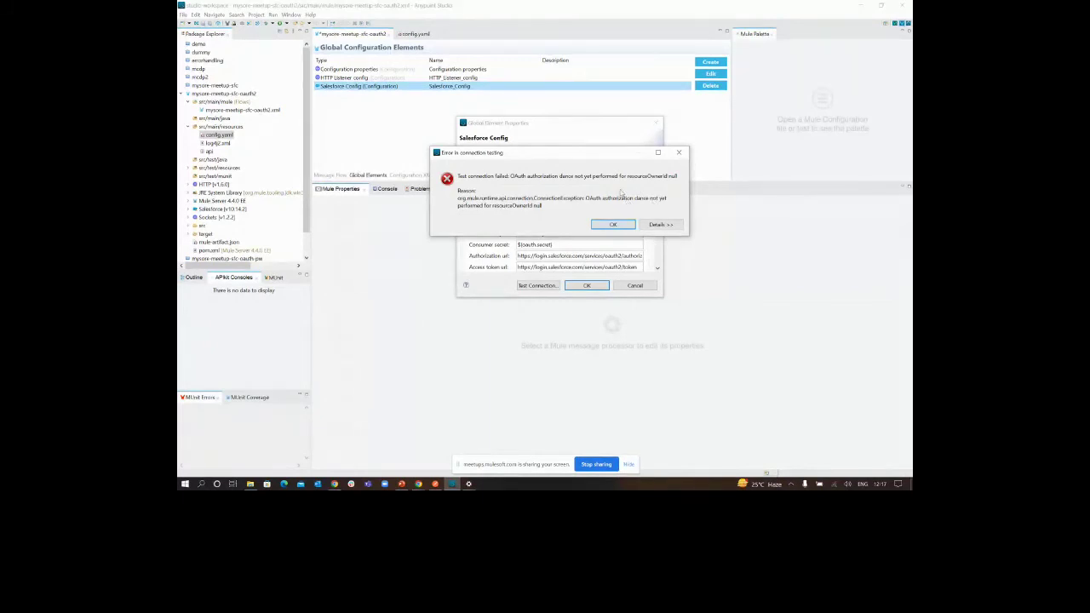
# - Dismiss the 'Error in connection testing' message about the missing OAuth authorization dance
pyautogui.click(611, 225)
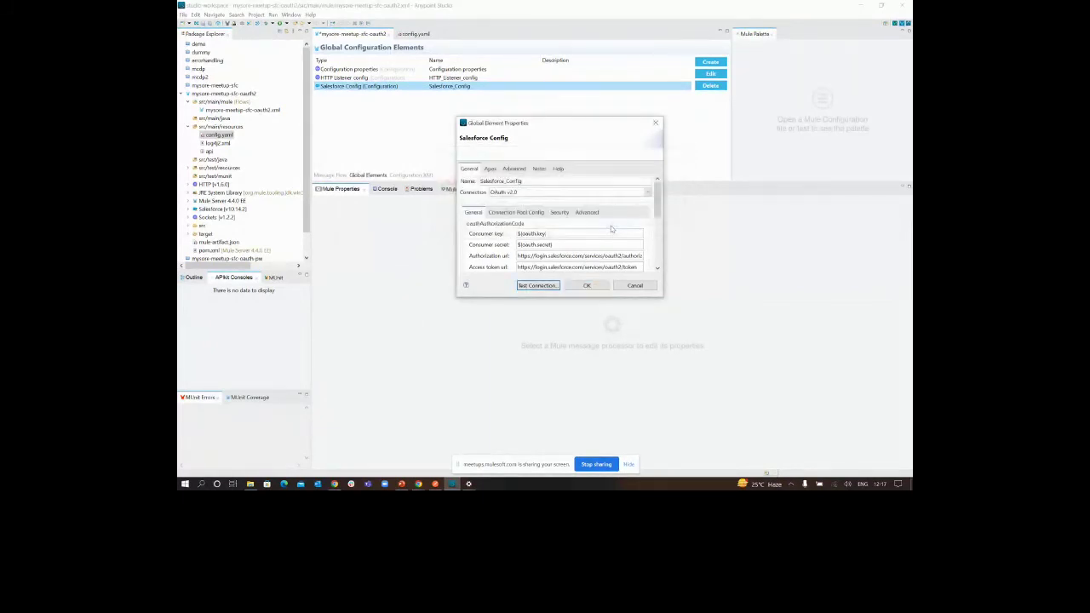
pyautogui.moveTo(418, 484)
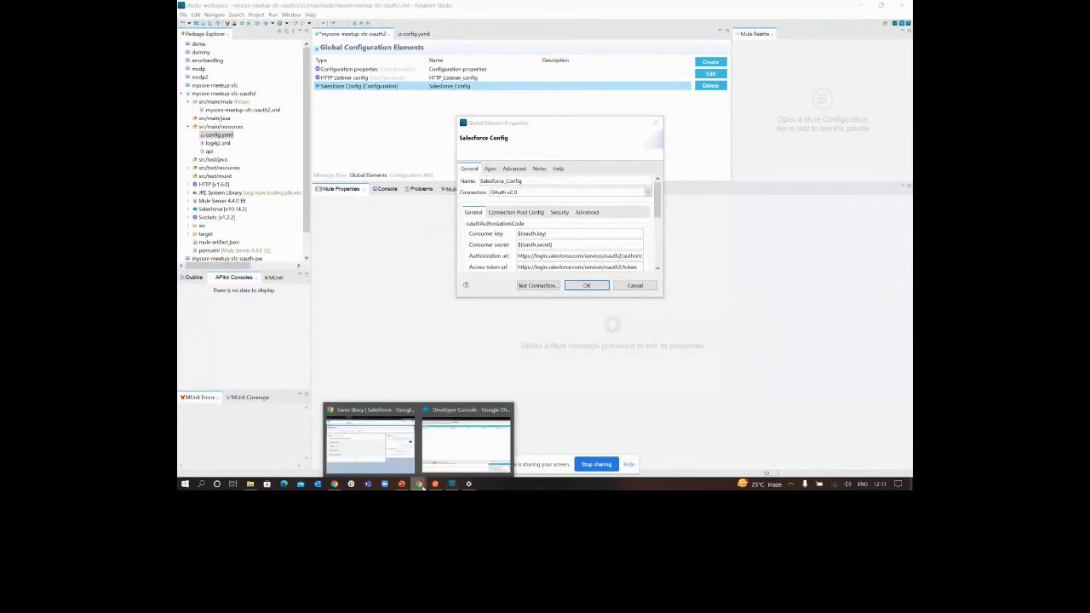
pyautogui.click(388, 456)
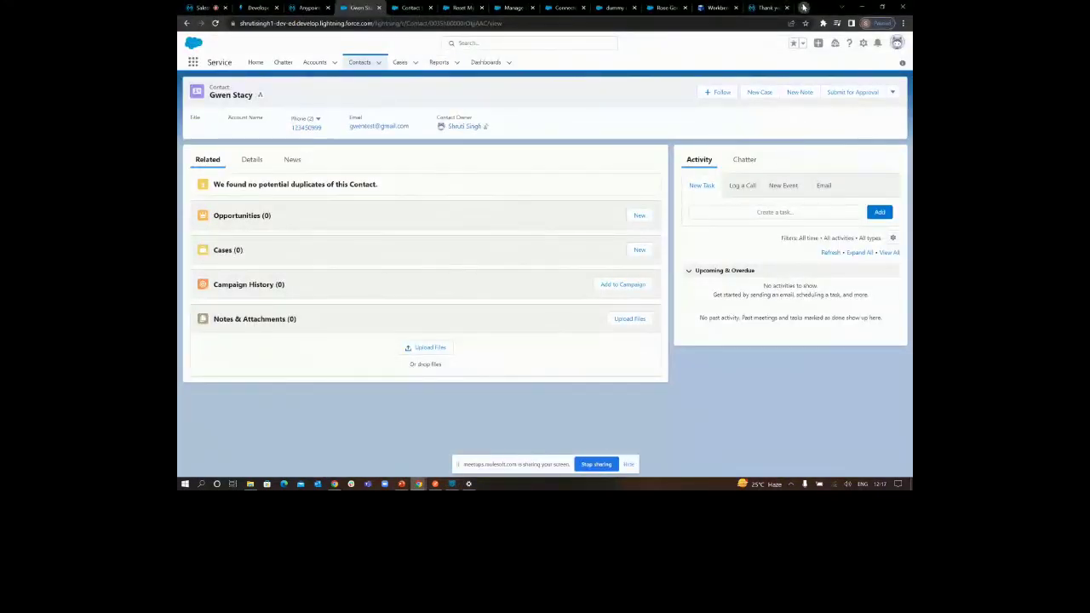
pyautogui.click(804, 7)
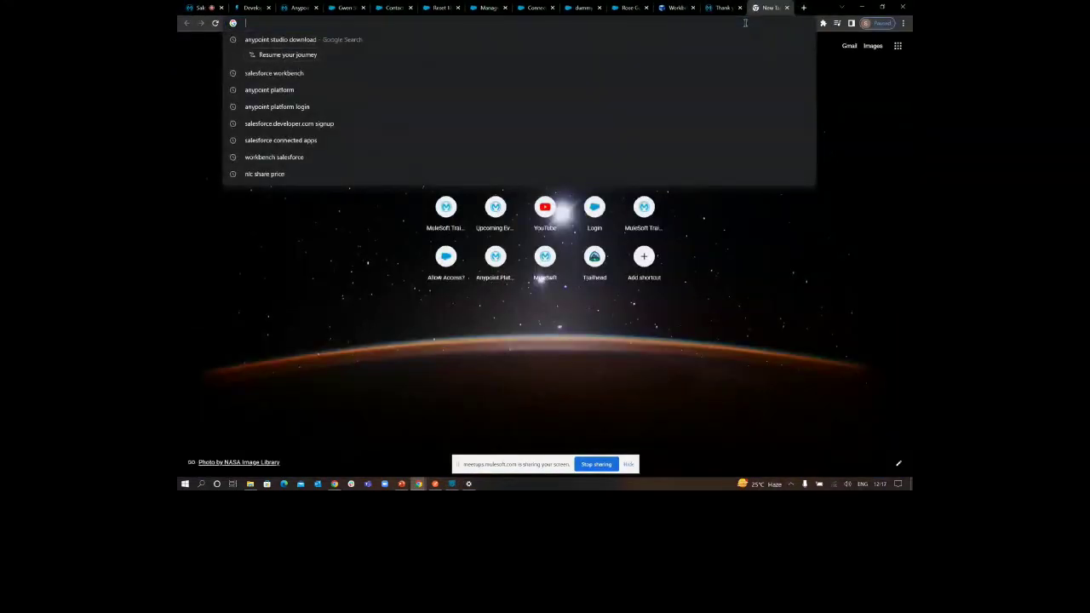
pyautogui.write('http')
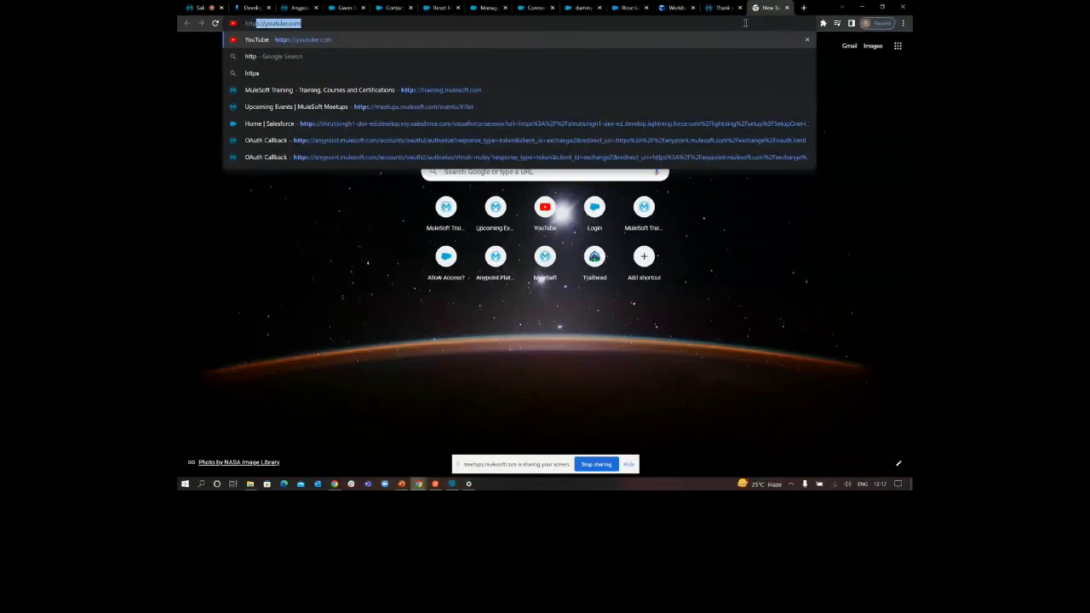
pyautogui.write('://l')
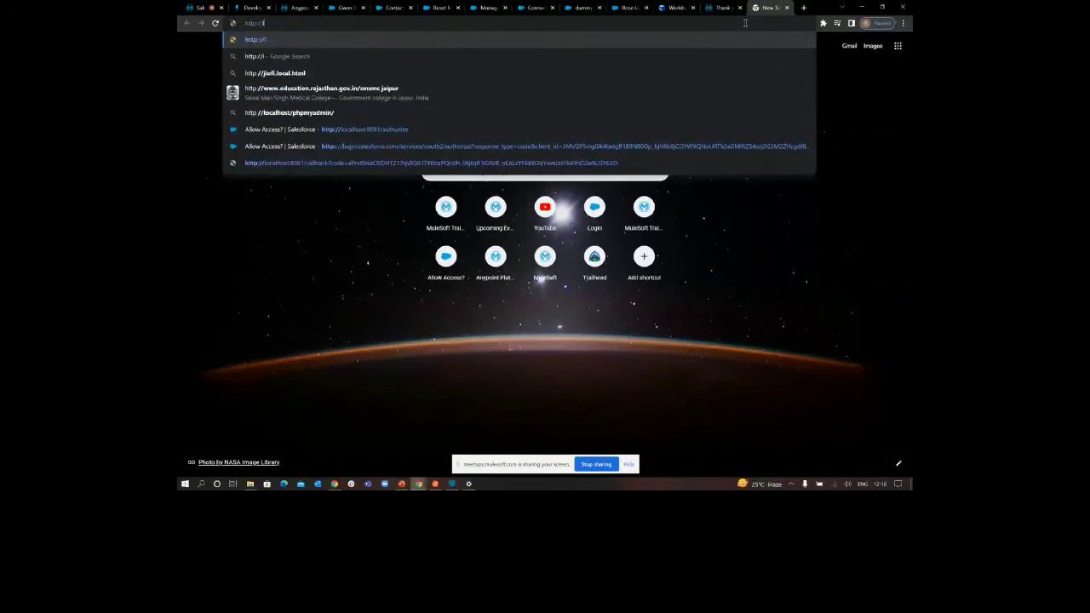
pyautogui.write('ocalho')
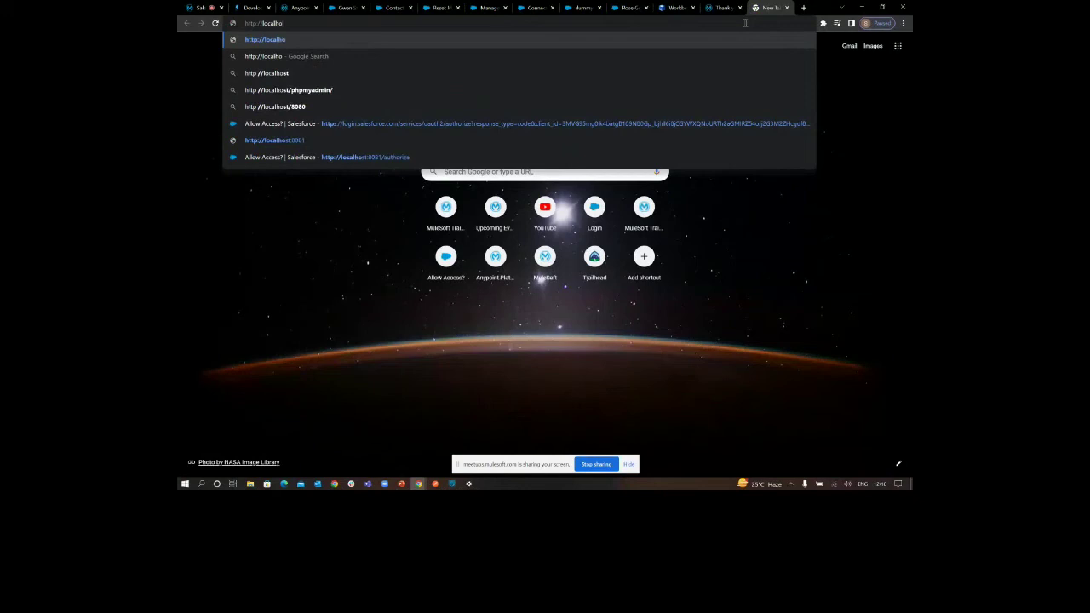
pyautogui.write('st:808')
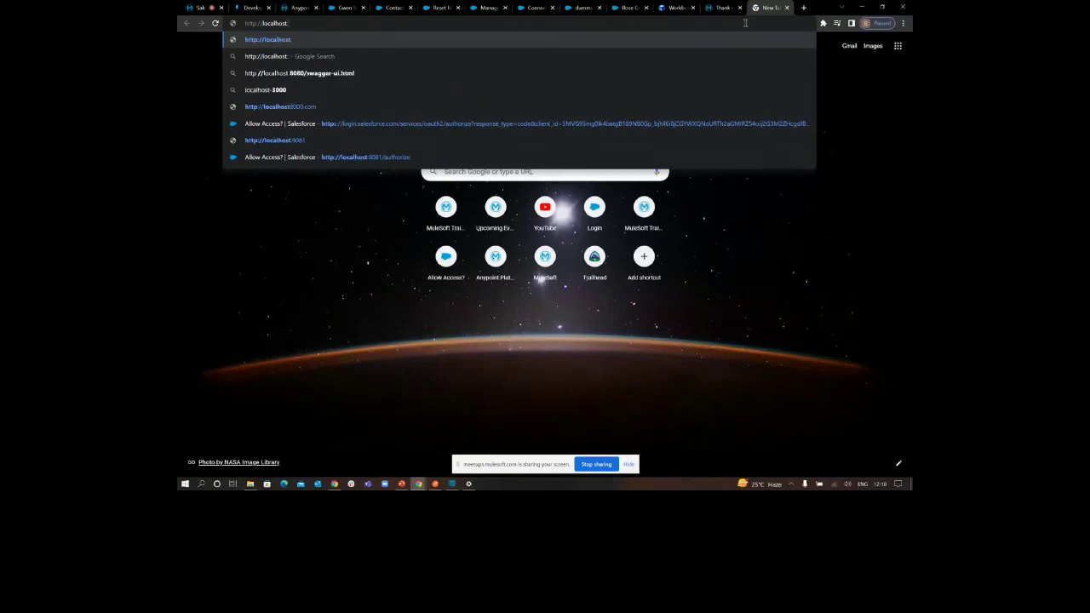
pyautogui.write('1/authorize')
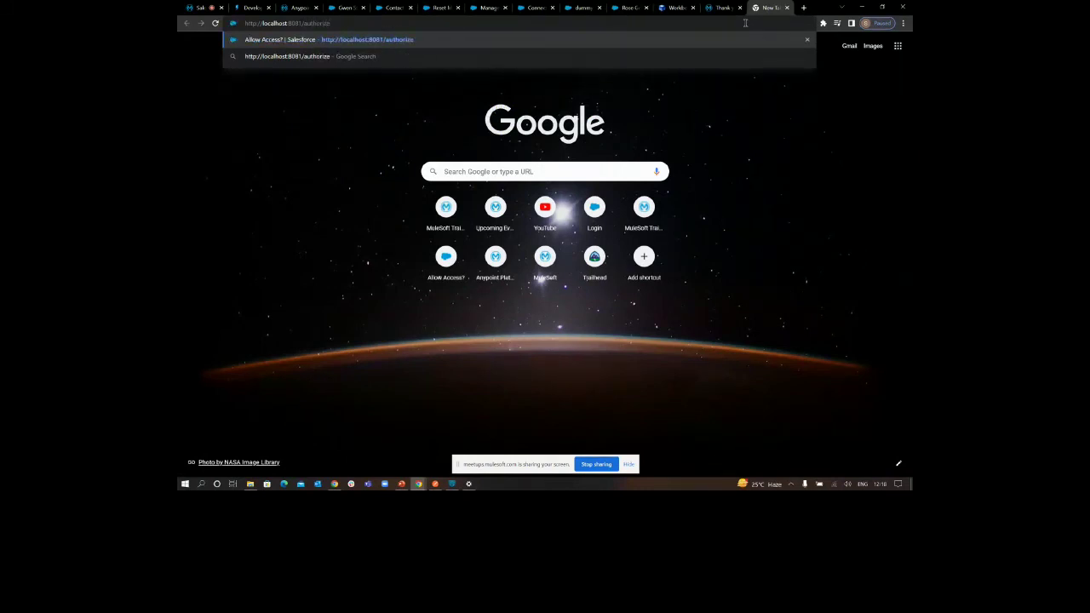
pyautogui.press('Return')
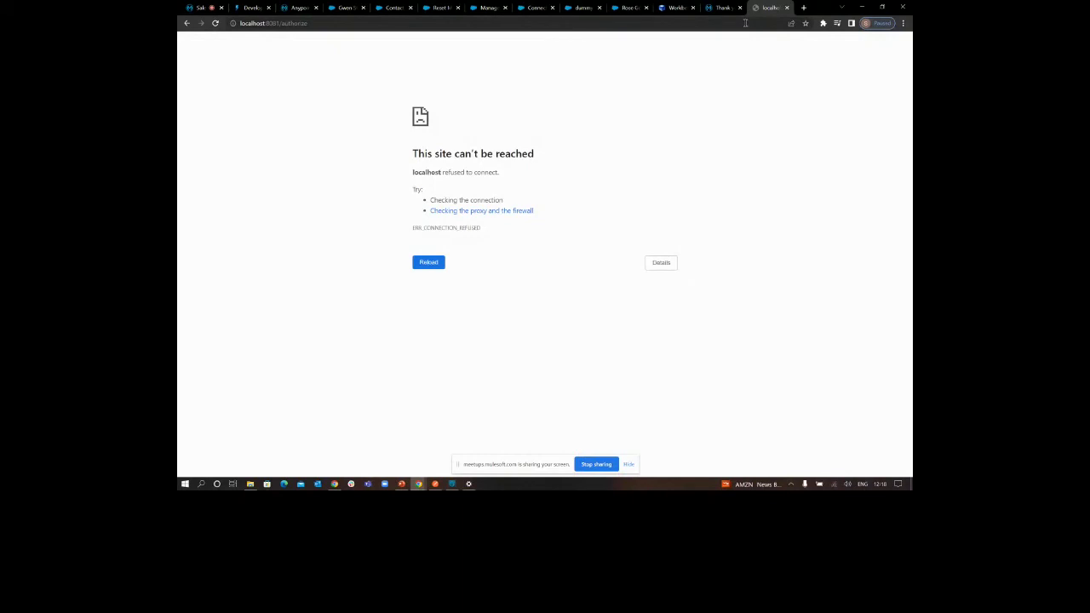
# - Close the refused localhost page and return to Anypoint Studio's Salesforce Config dialog
pyautogui.click(786, 7)
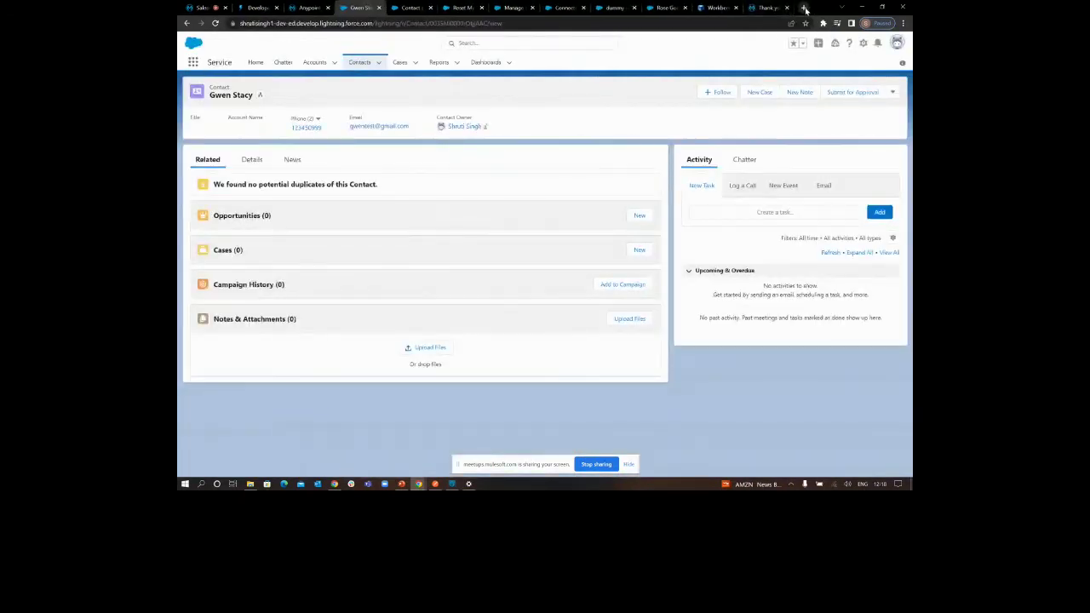
pyautogui.click(803, 8)
pyautogui.click(765, 24)
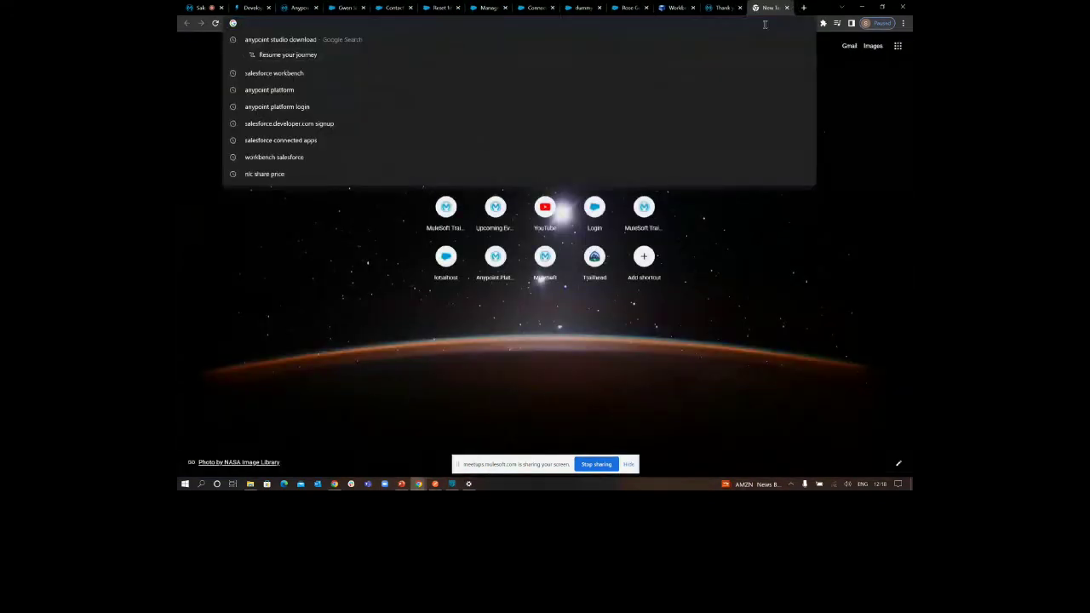
pyautogui.write('http')
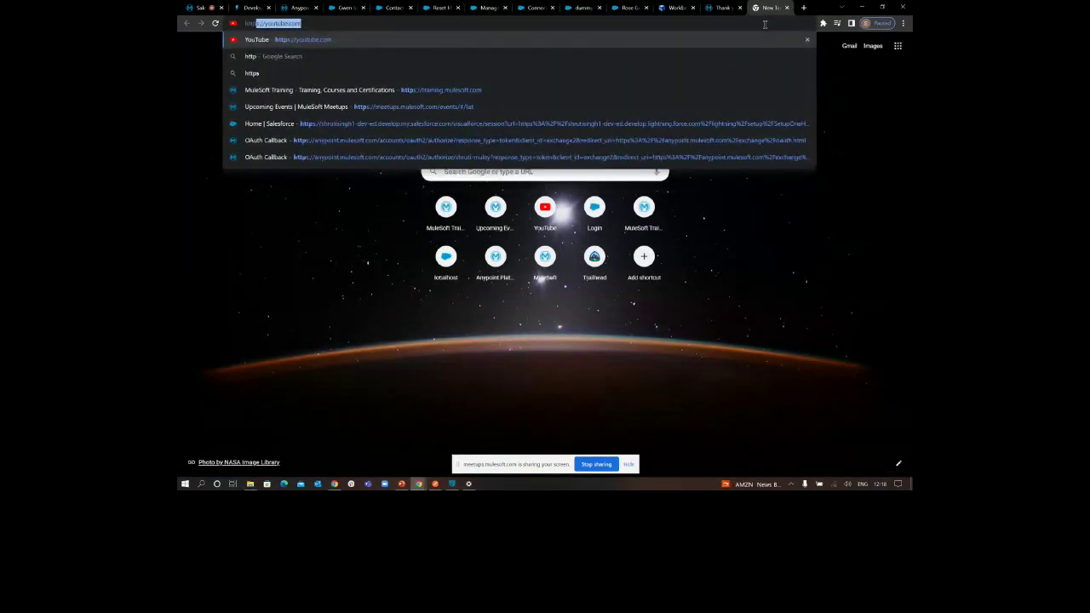
pyautogui.press('BackSpace')
pyautogui.press('BackSpace')
pyautogui.press('BackSpace')
pyautogui.press('BackSpace')
pyautogui.press('BackSpace')
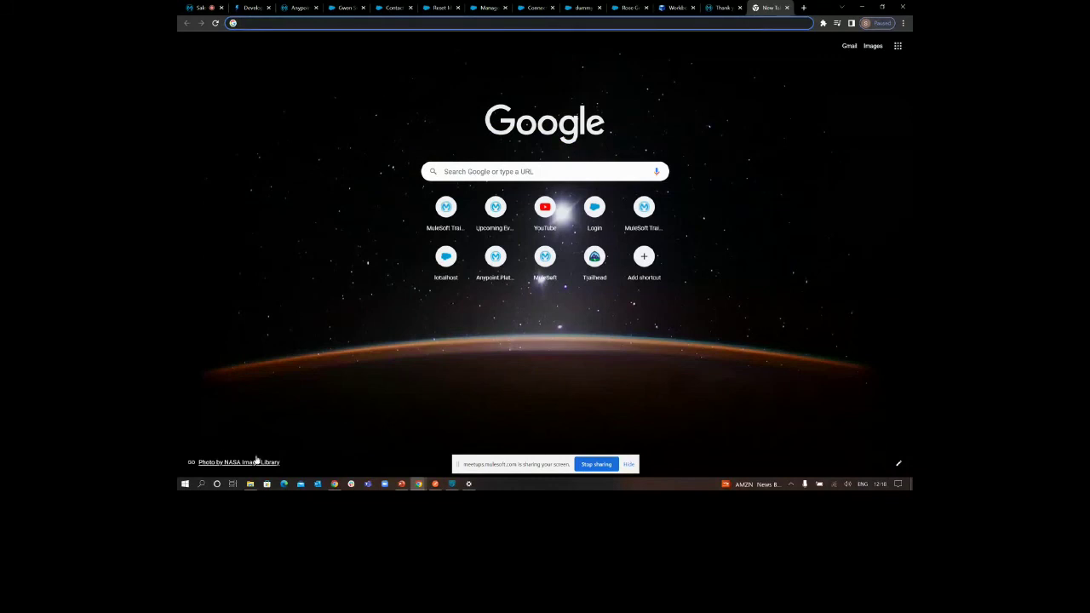
pyautogui.click(284, 484)
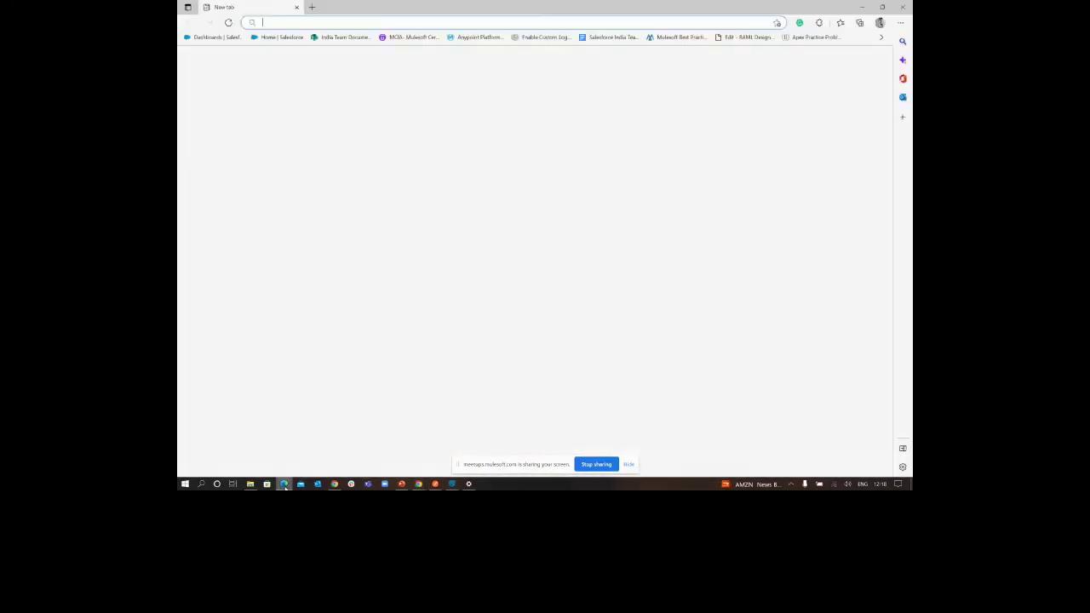
pyautogui.click(452, 483)
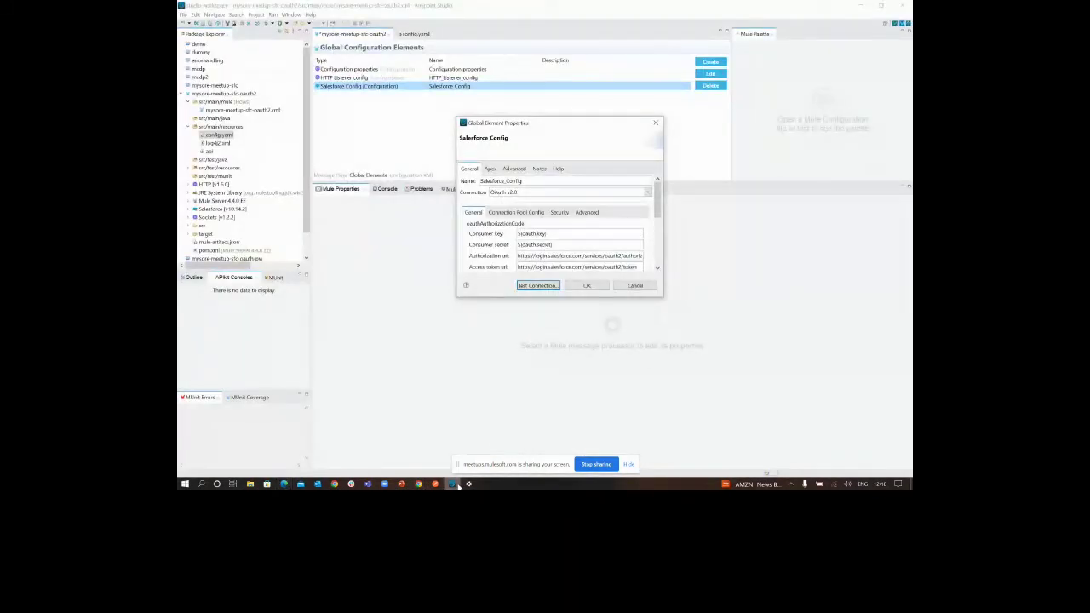
# - Close Salesforce Config and try Run project from the flow canvas, cancelling the save prompt
pyautogui.click(587, 286)
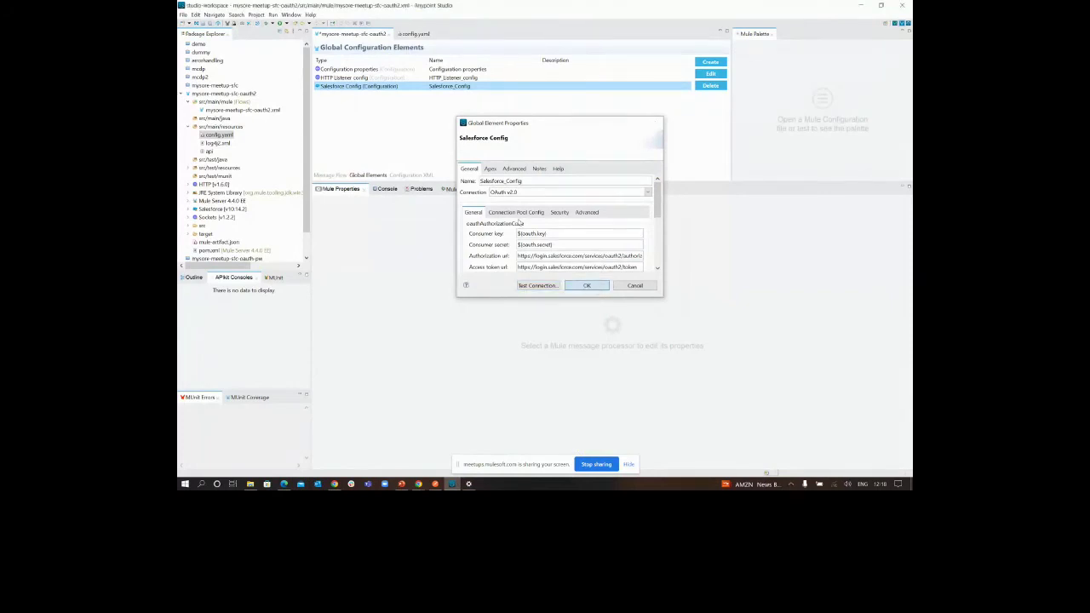
pyautogui.click(332, 176)
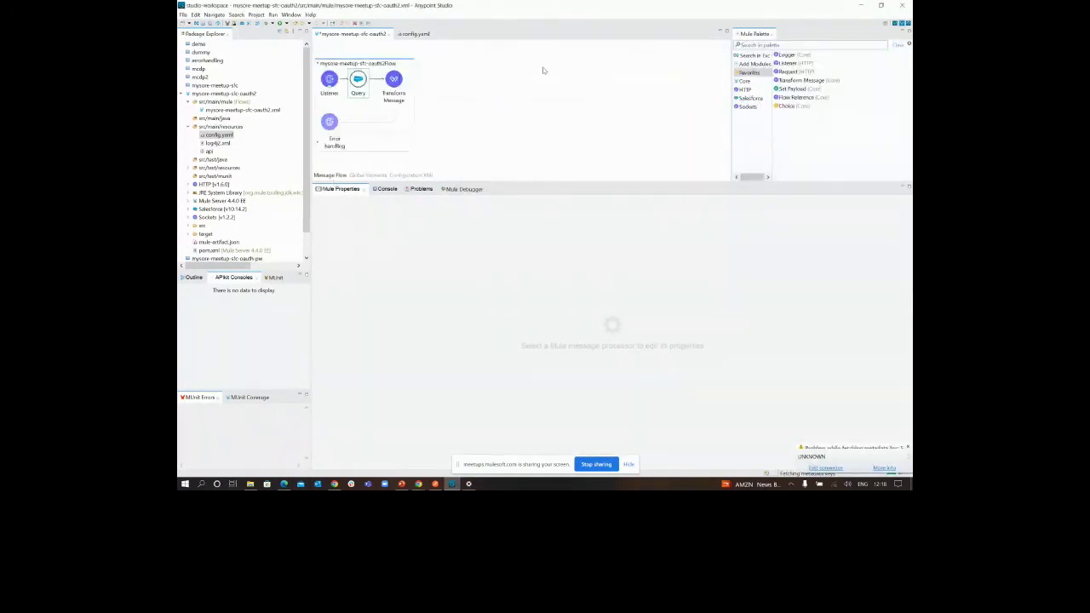
pyautogui.rightClick(543, 70)
pyautogui.click(553, 73)
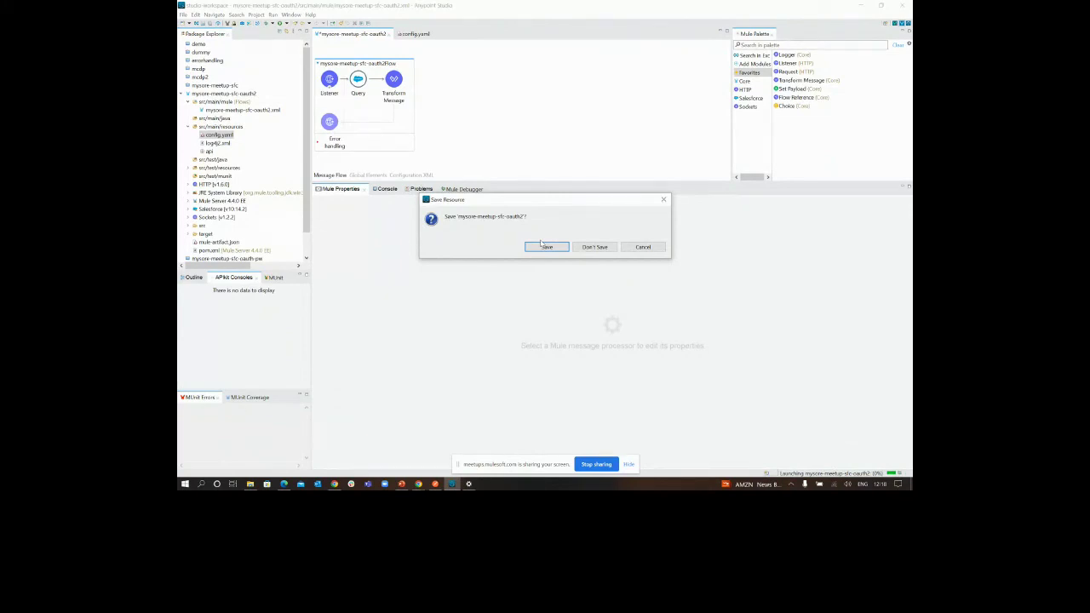
pyautogui.click(665, 199)
pyautogui.rightClick(477, 84)
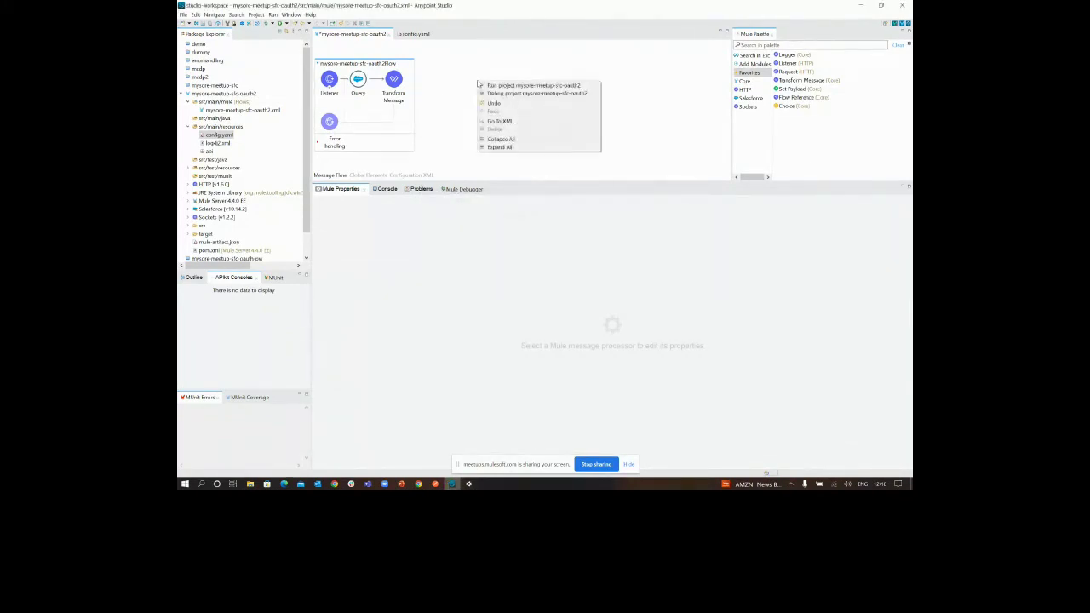
# - Save and run mysore-meetup-sfc-oauth2, then inspect its 'Address already in use: bind' problem before returning to the console log
pyautogui.click(519, 85)
pyautogui.click(547, 247)
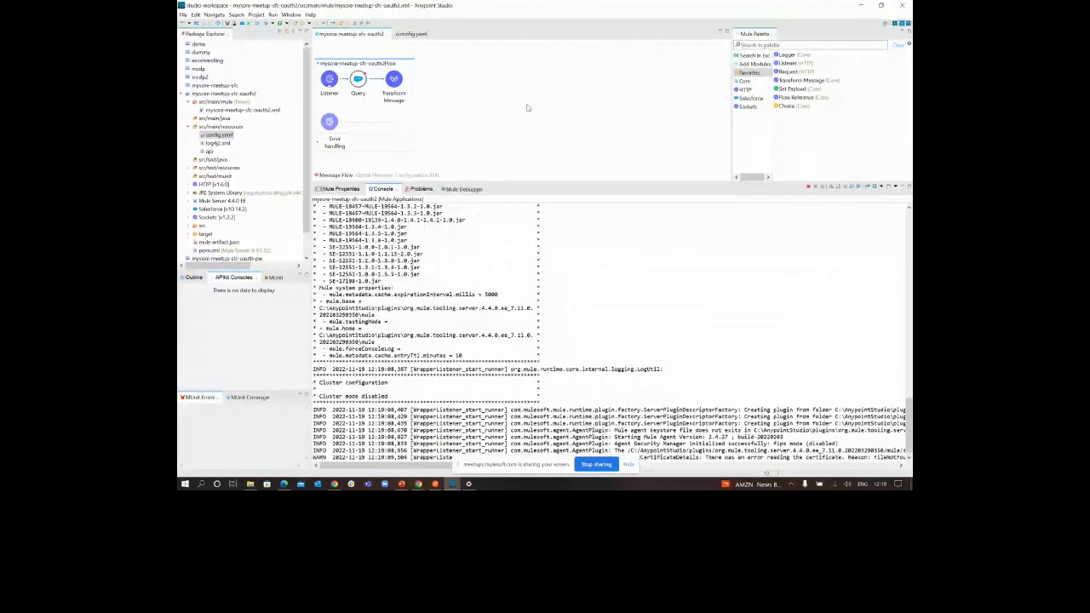
pyautogui.click(419, 188)
pyautogui.click(345, 226)
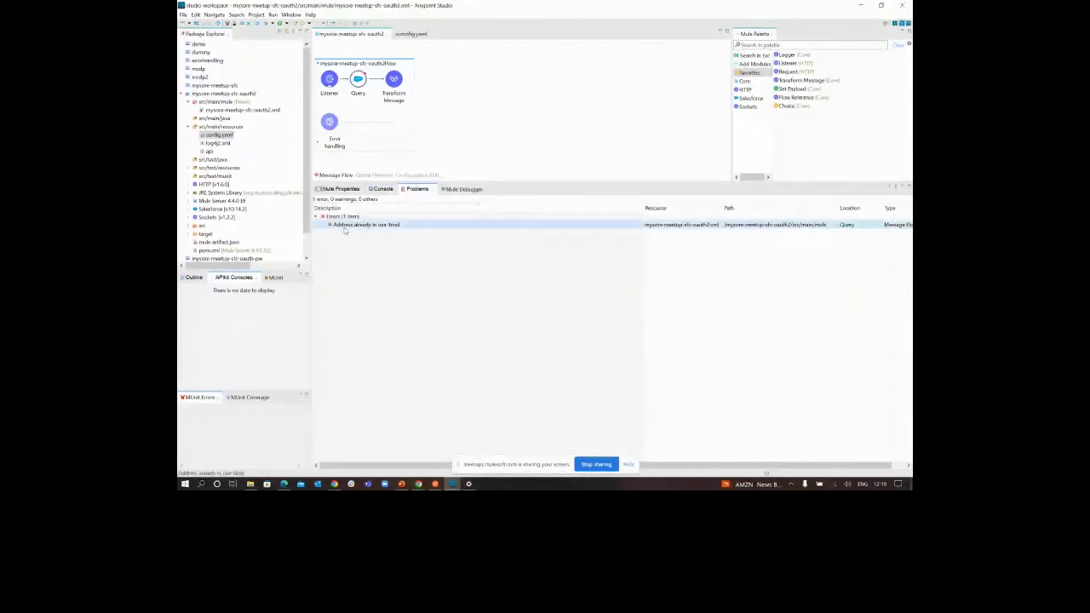
pyautogui.click(381, 188)
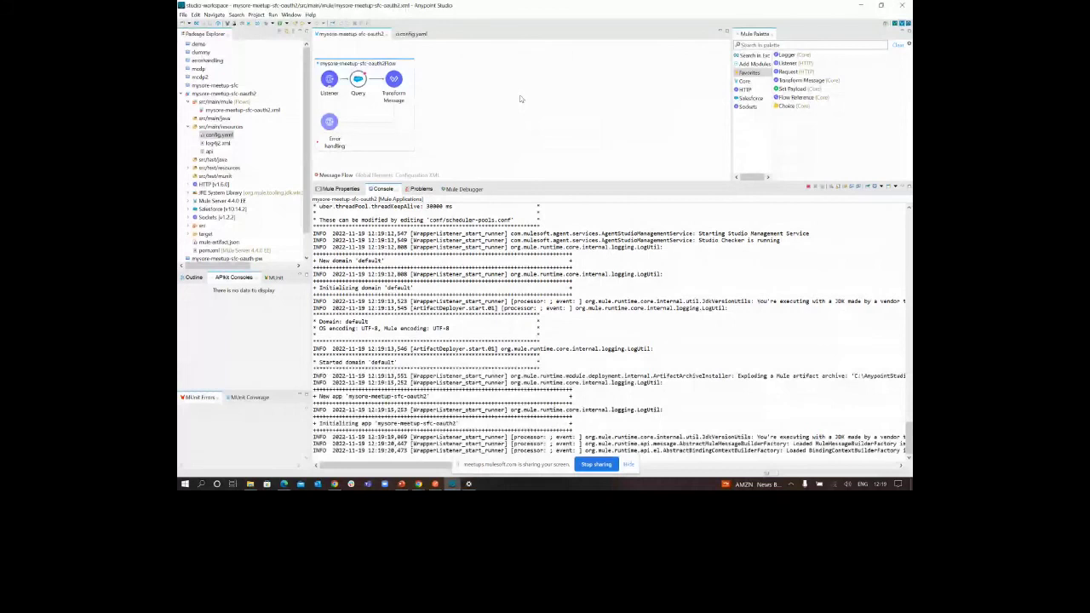
pyautogui.moveTo(418, 483)
pyautogui.click(464, 439)
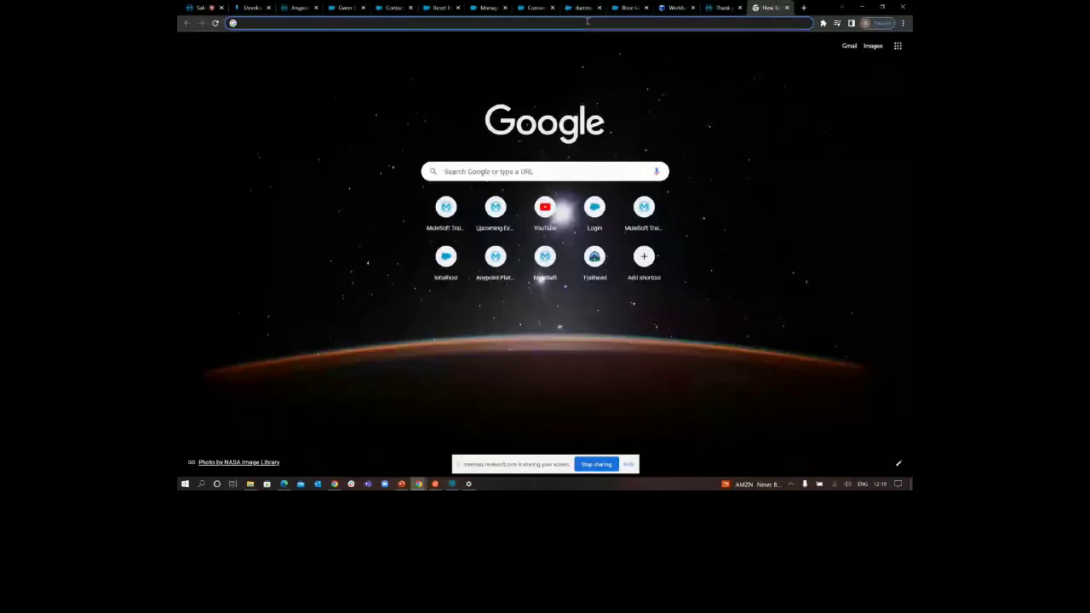
pyautogui.write('https')
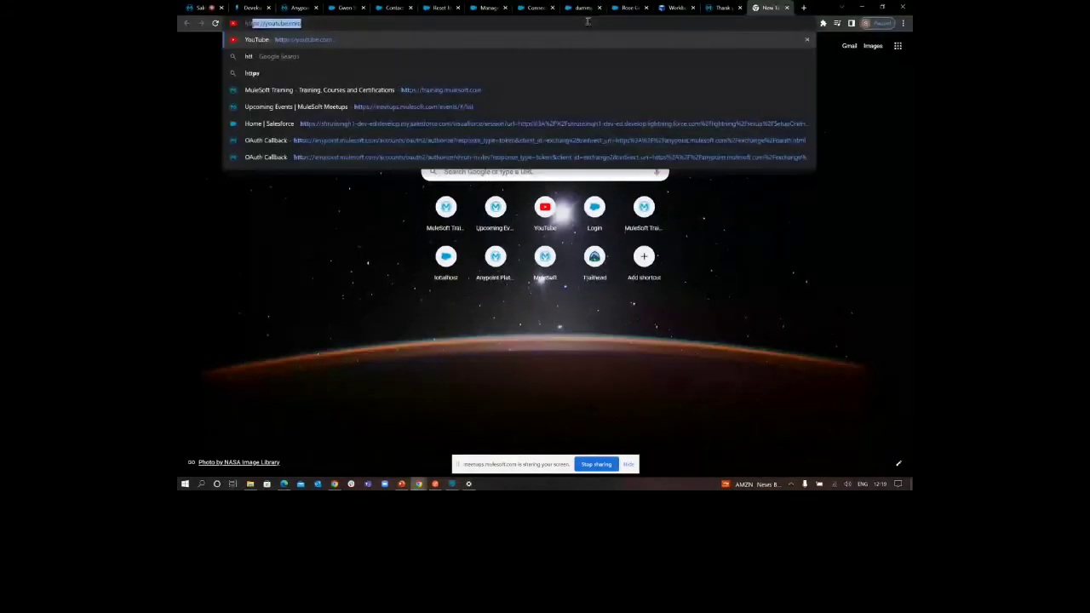
pyautogui.write('://')
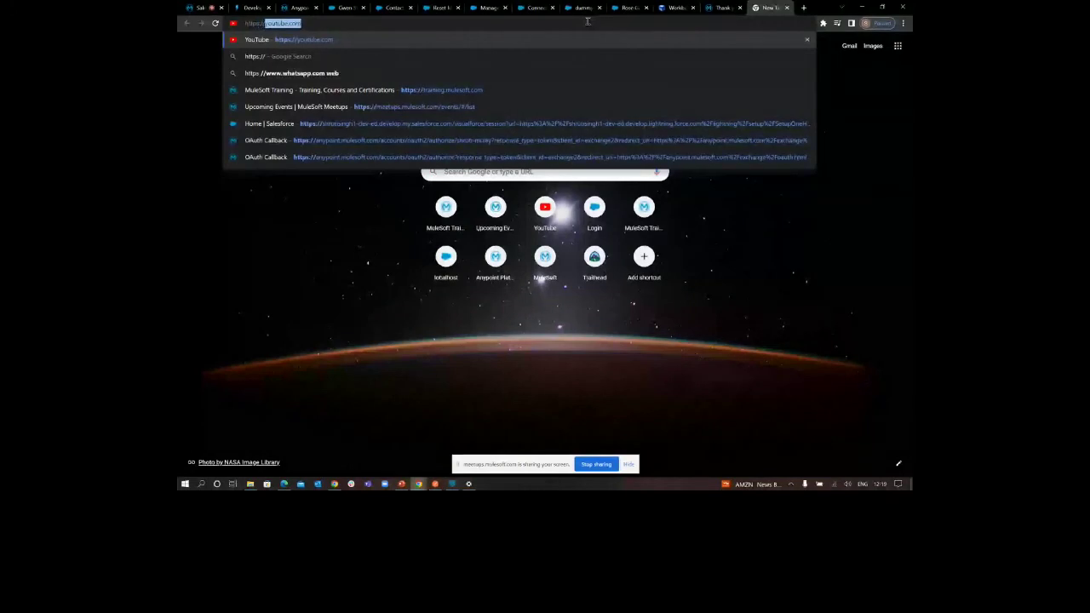
pyautogui.write('local')
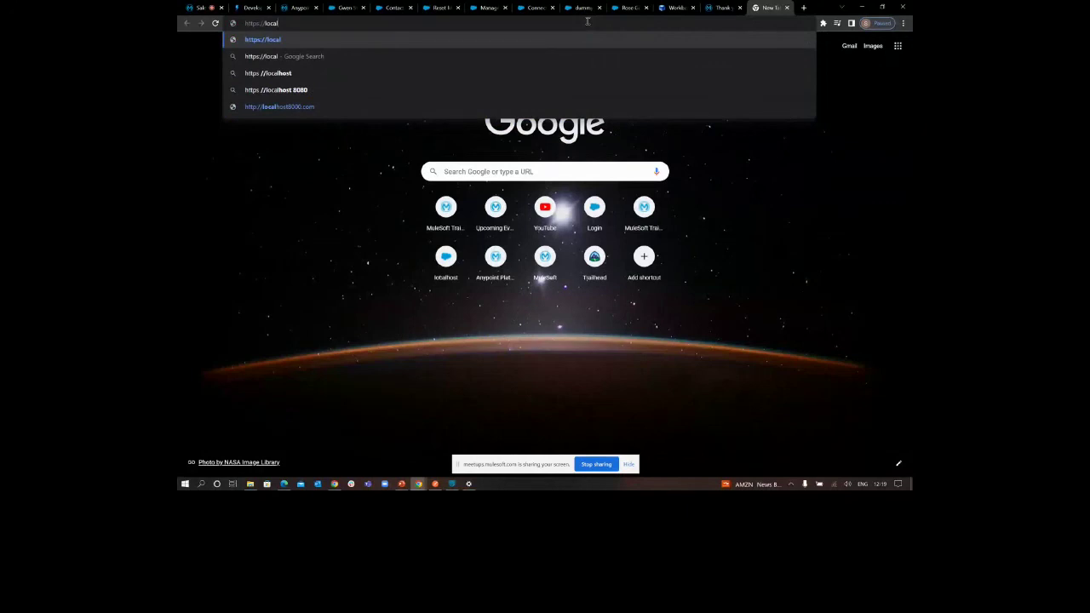
pyautogui.write('host:8081/authorize')
pyautogui.press('Return')
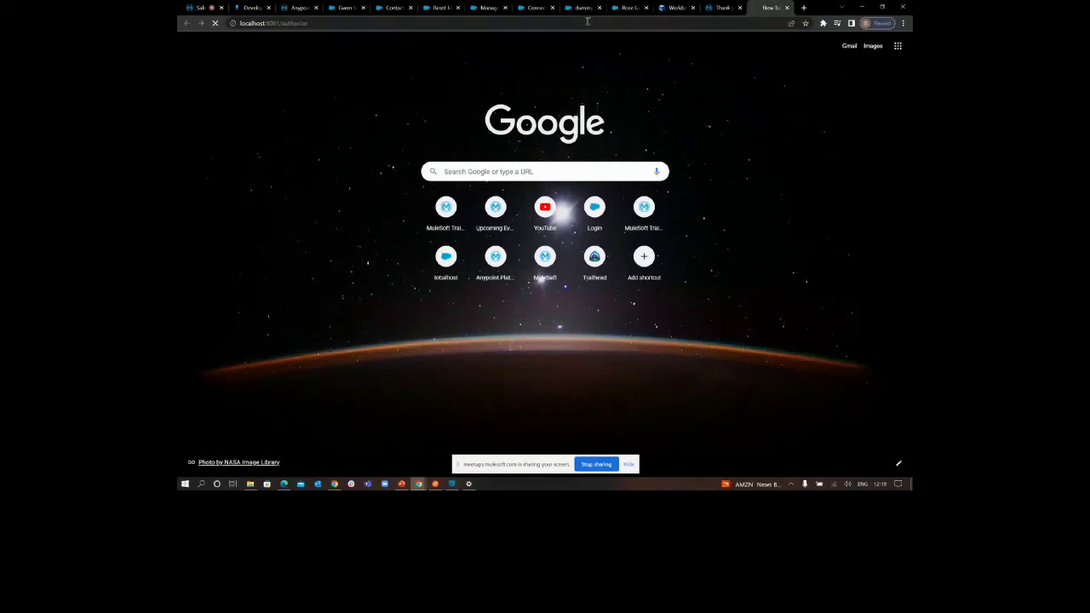
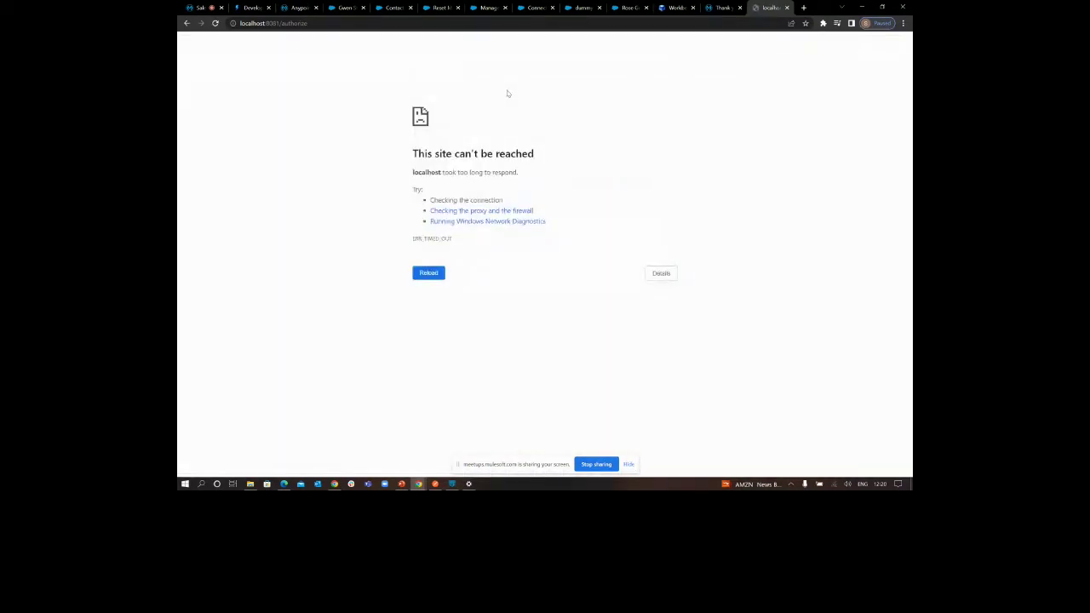
pyautogui.moveTo(307, 23); pyautogui.dragTo(225, 25)
pyautogui.hotkey('ctrl', 'c')
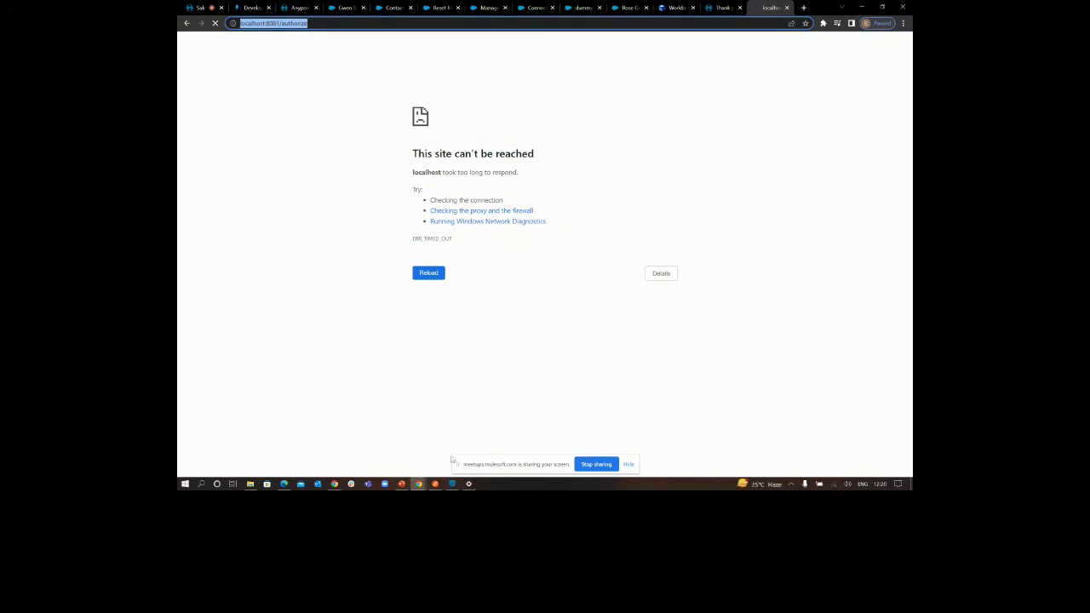
pyautogui.click(286, 484)
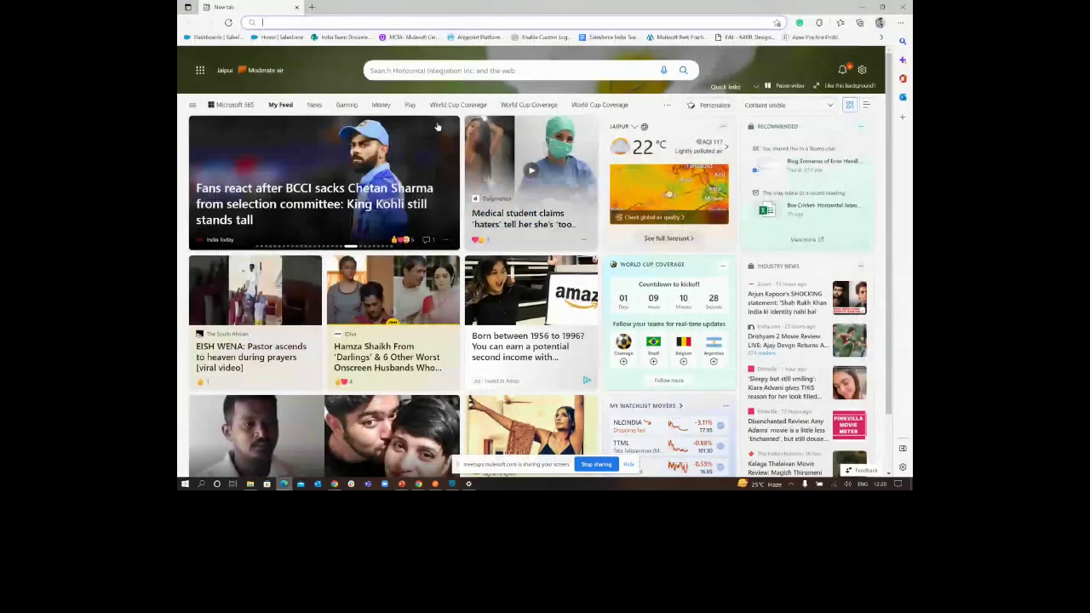
pyautogui.click(453, 26)
pyautogui.hotkey('ctrl', 'v')
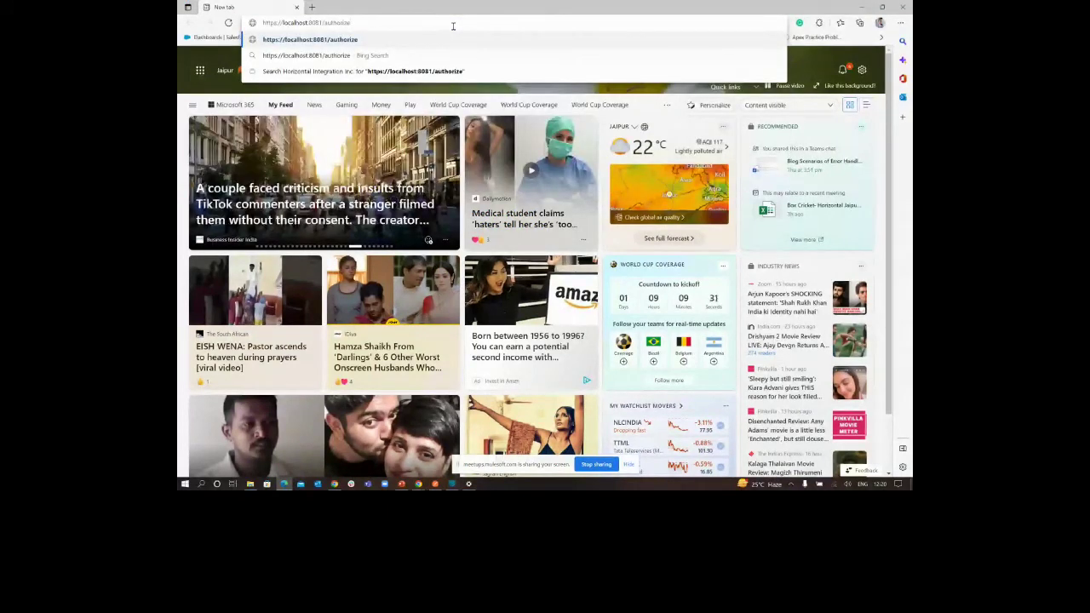
pyautogui.press('Return')
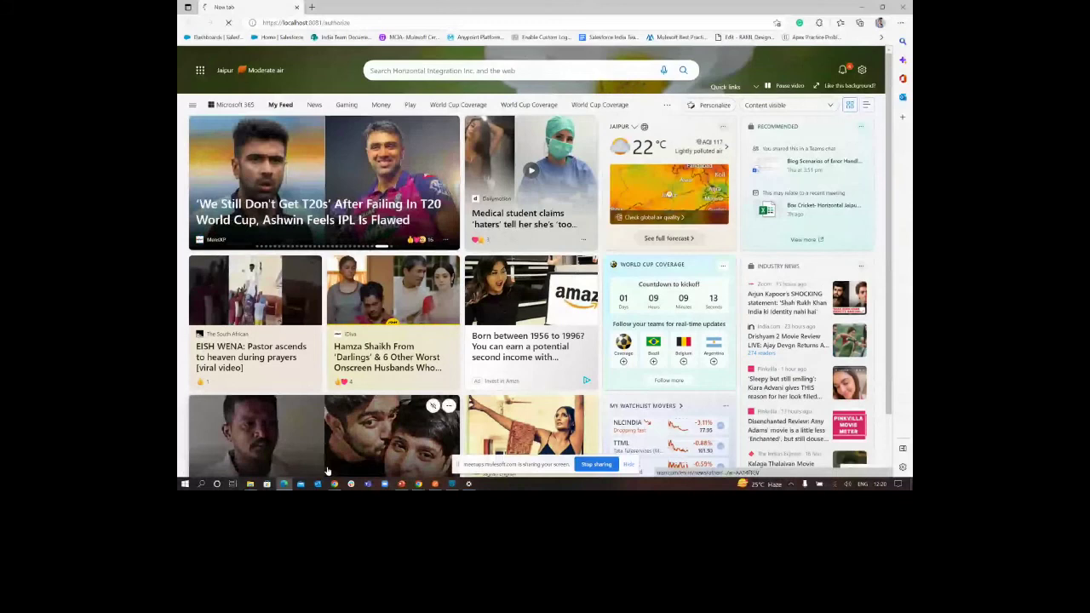
pyautogui.click(454, 483)
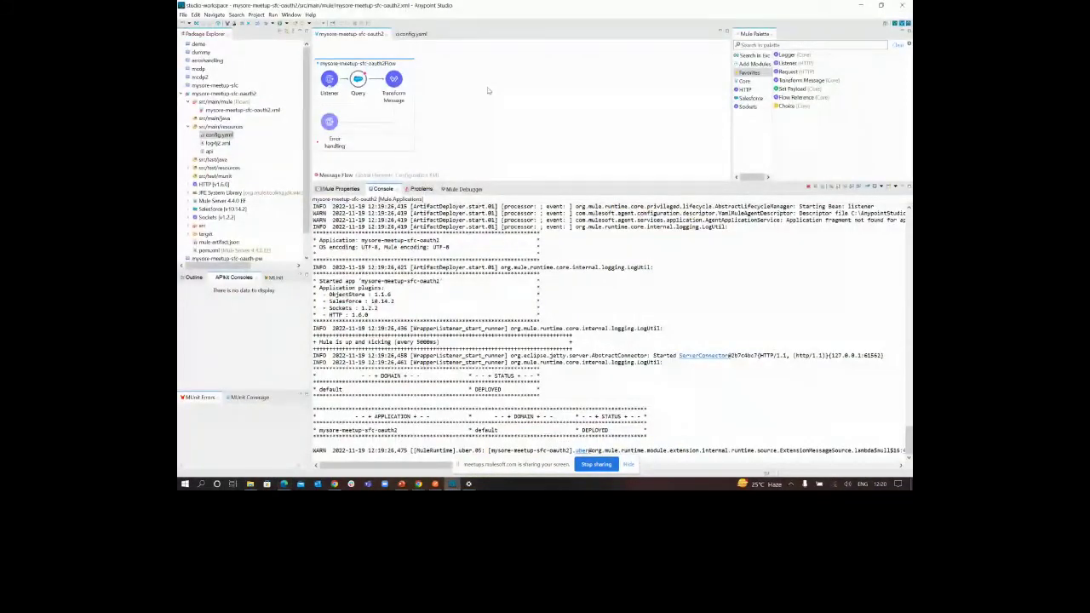
# - Test the Query's Salesforce Config connection; it fails with 'Address already in use: bind'
pyautogui.click(411, 34)
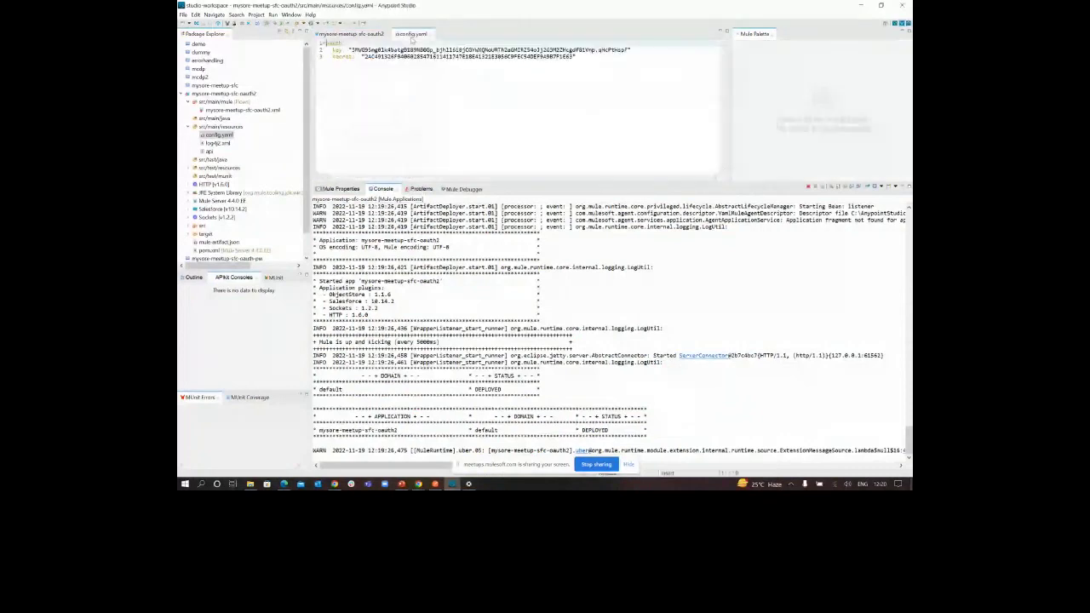
pyautogui.click(349, 34)
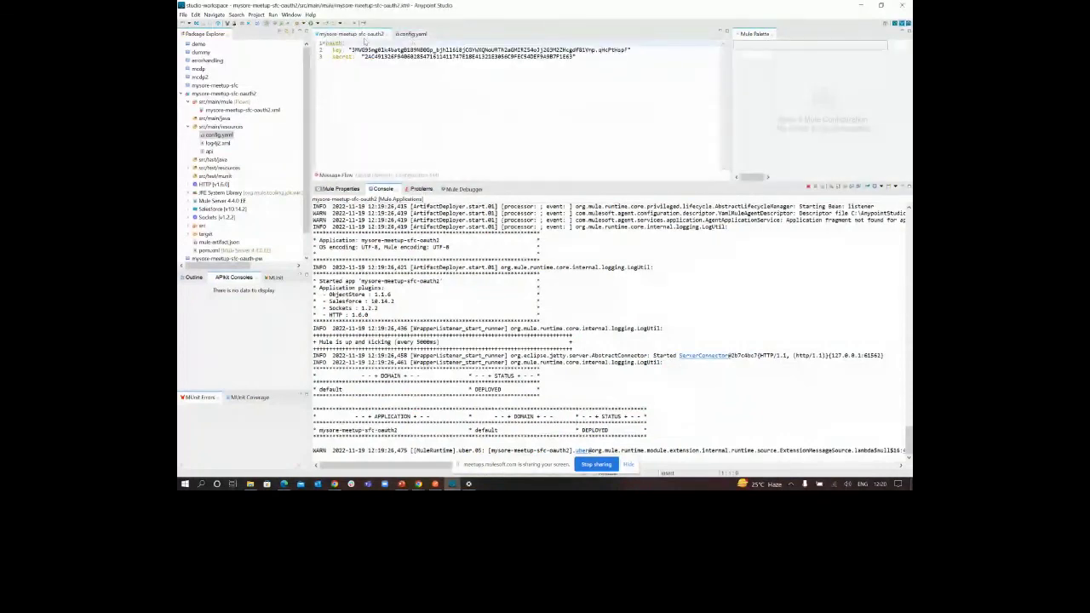
pyautogui.click(358, 80)
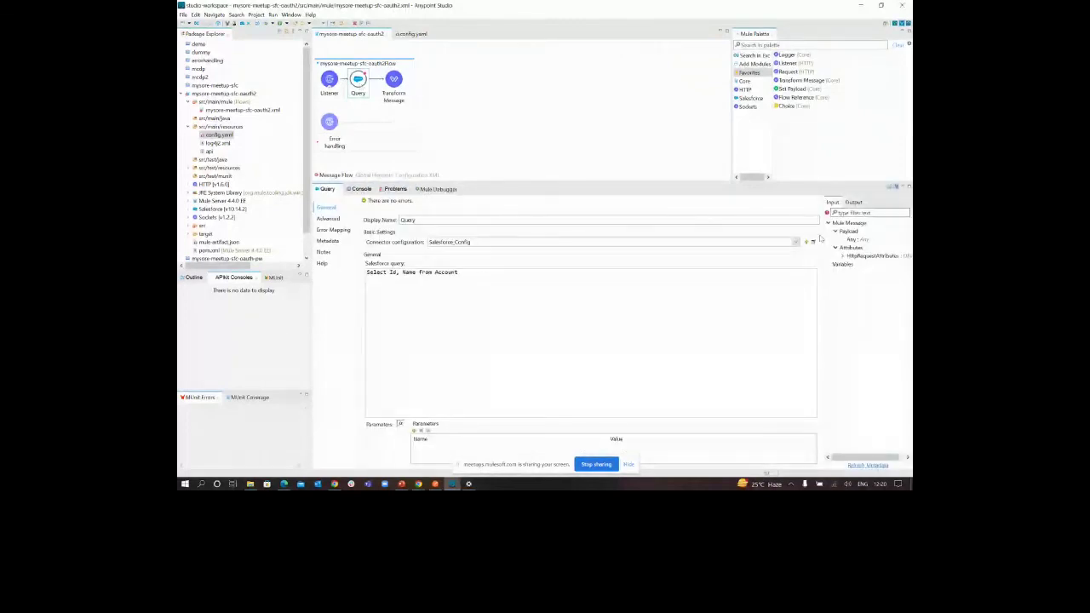
pyautogui.click(812, 242)
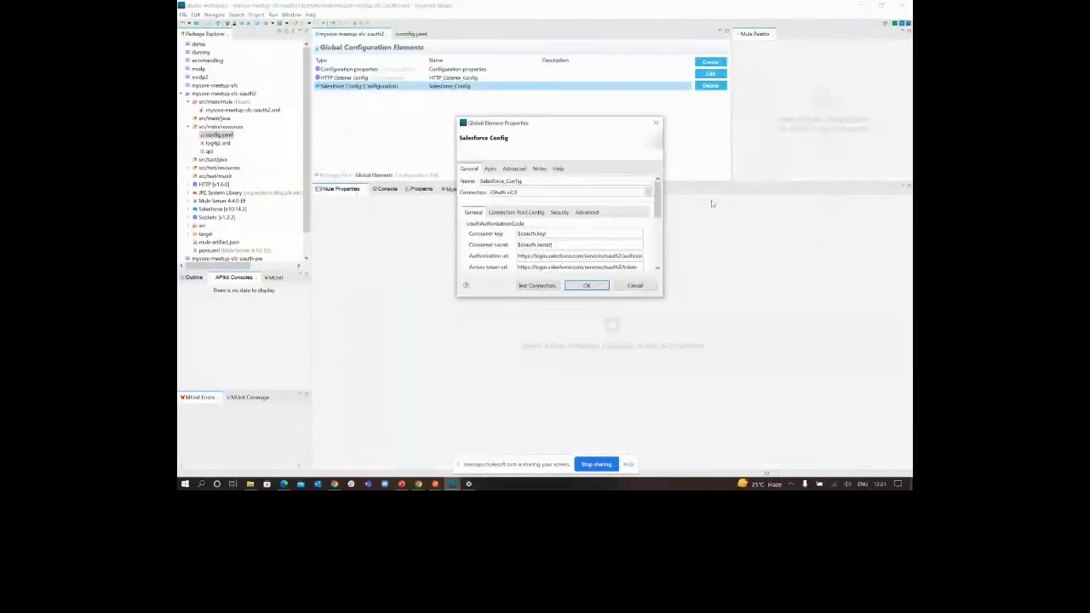
pyautogui.moveTo(658, 205)
pyautogui.mouseDown()
pyautogui.moveTo(653, 253)
pyautogui.moveTo(656, 200)
pyautogui.mouseUp()
pyautogui.click(531, 287)
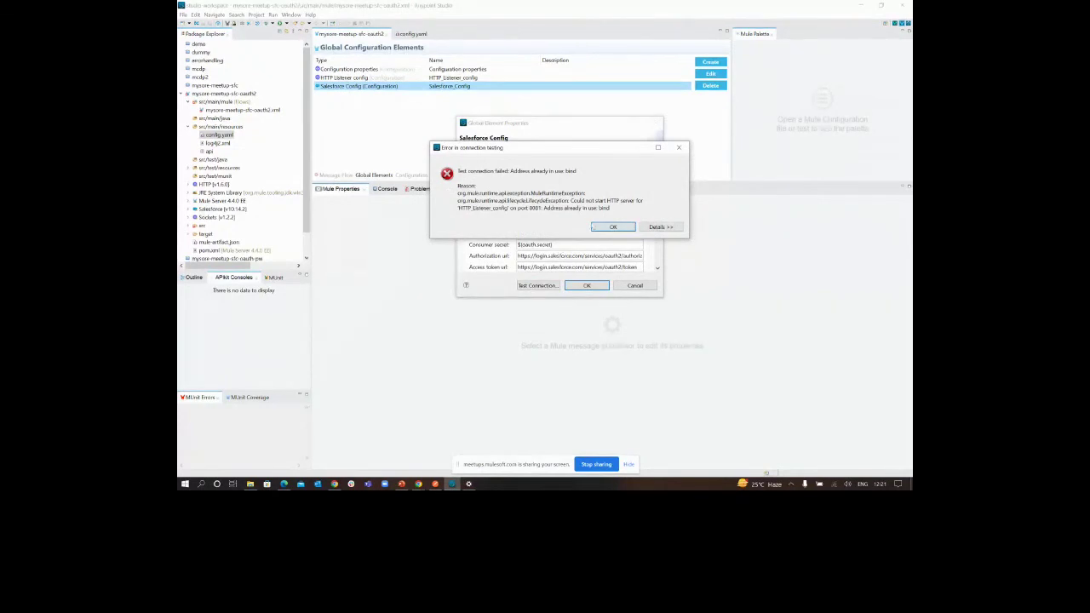
pyautogui.click(610, 226)
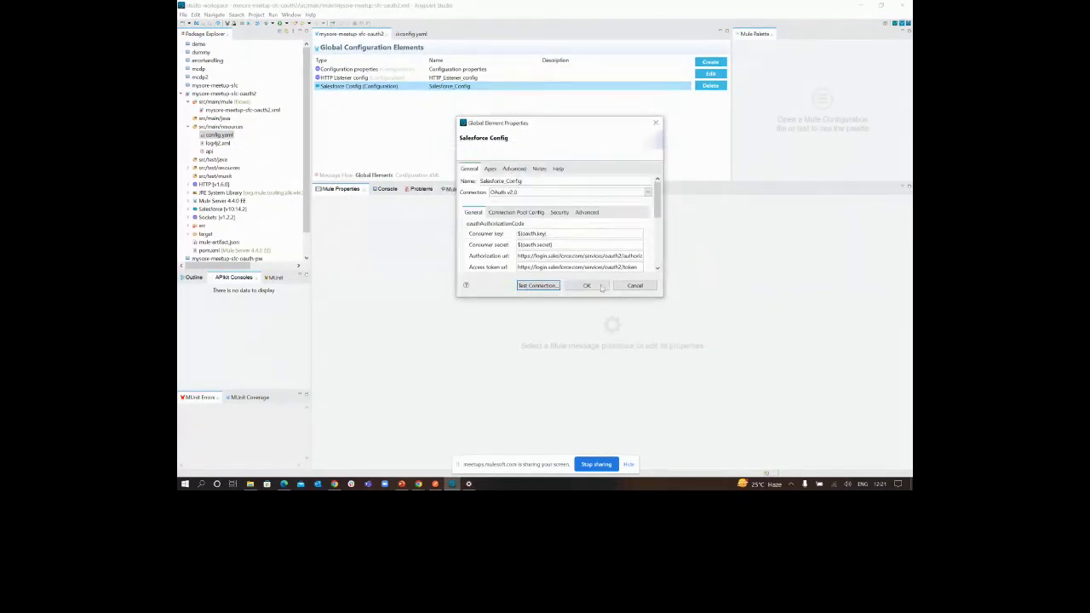
pyautogui.click(587, 285)
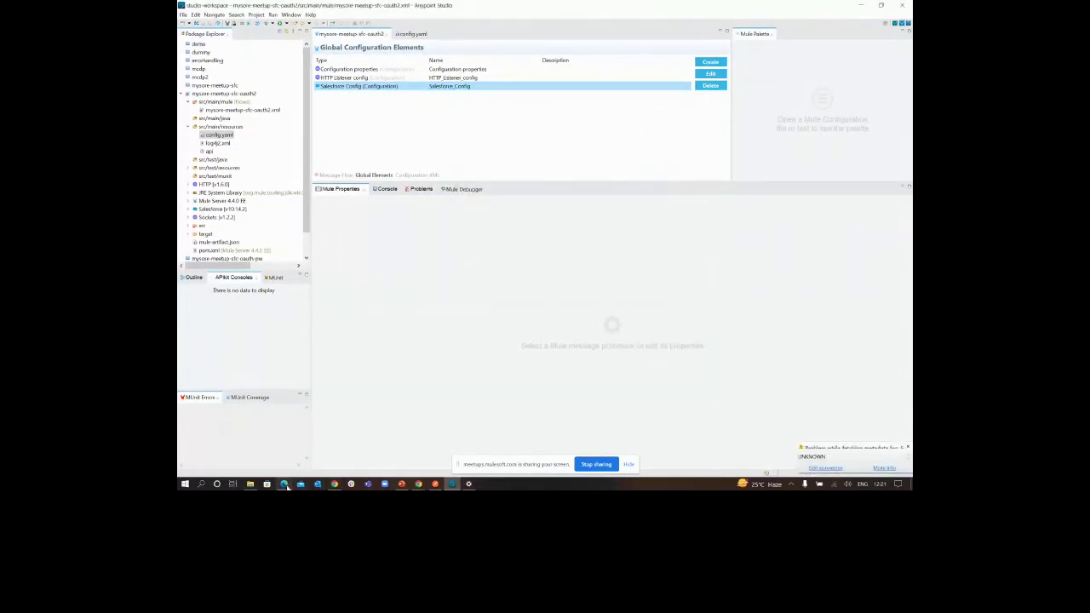
pyautogui.click(285, 483)
# - Stop the running mysore-meetup-sfc-oauth2 project from the flow canvas
pyautogui.click(285, 483)
pyautogui.click(334, 174)
pyautogui.click(494, 99)
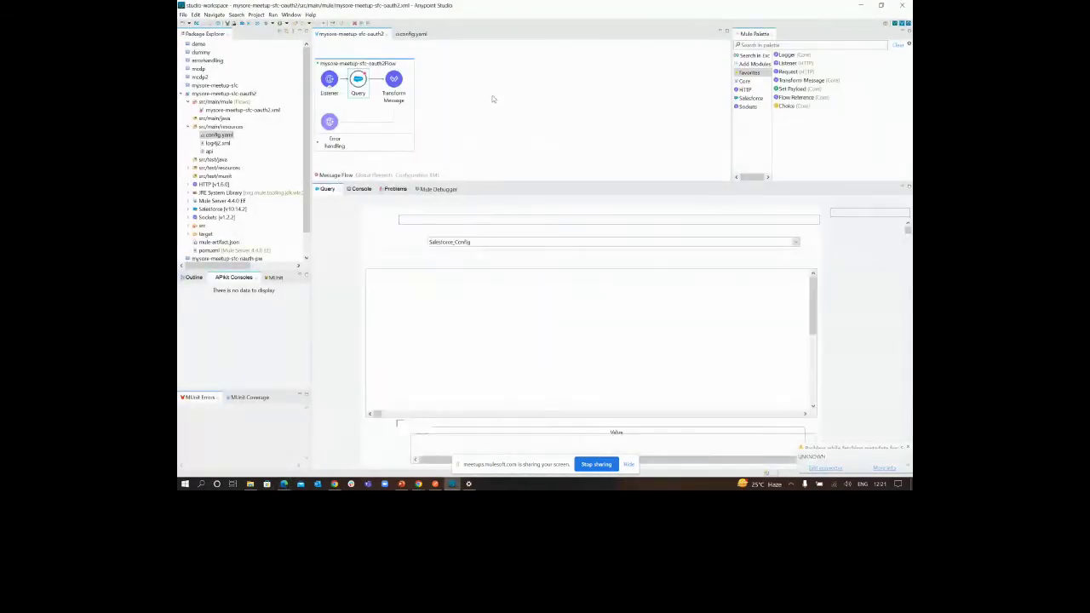
pyautogui.rightClick(494, 99)
pyautogui.click(513, 101)
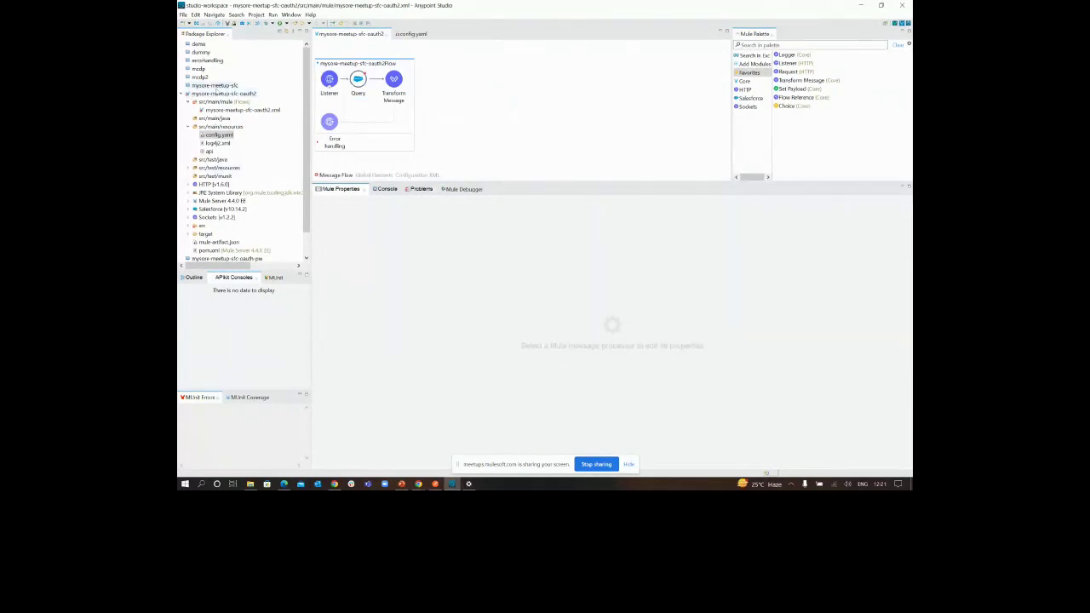
# - Close the mysore-meetup-sfc project in Package Explorer
pyautogui.click(214, 85)
pyautogui.click(187, 86)
pyautogui.click(188, 93)
pyautogui.doubleClick(232, 102)
pyautogui.rightClick(534, 86)
pyautogui.click(496, 70)
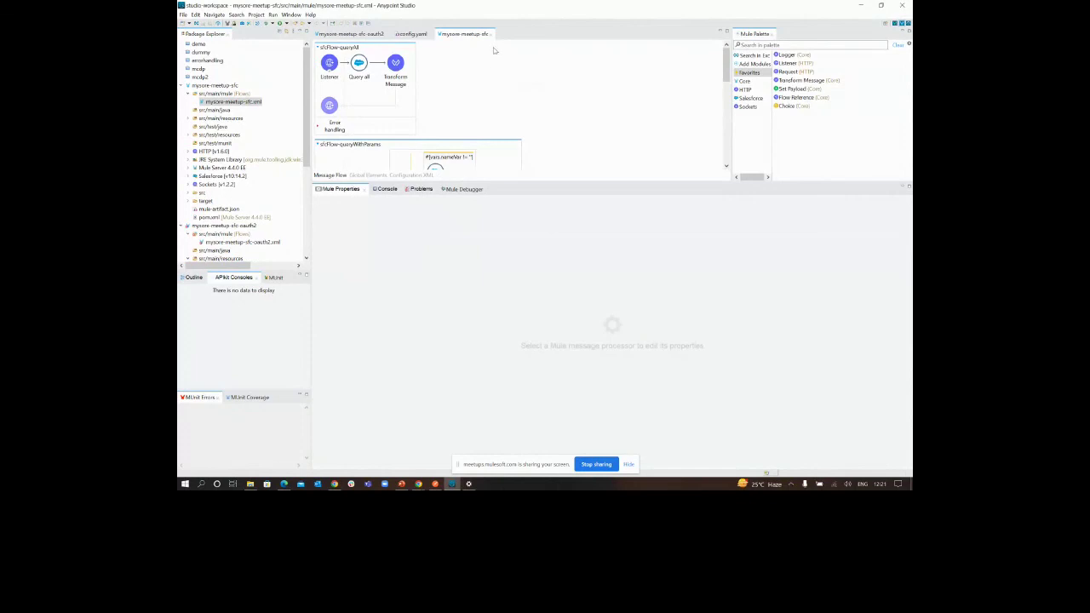
pyautogui.click(492, 34)
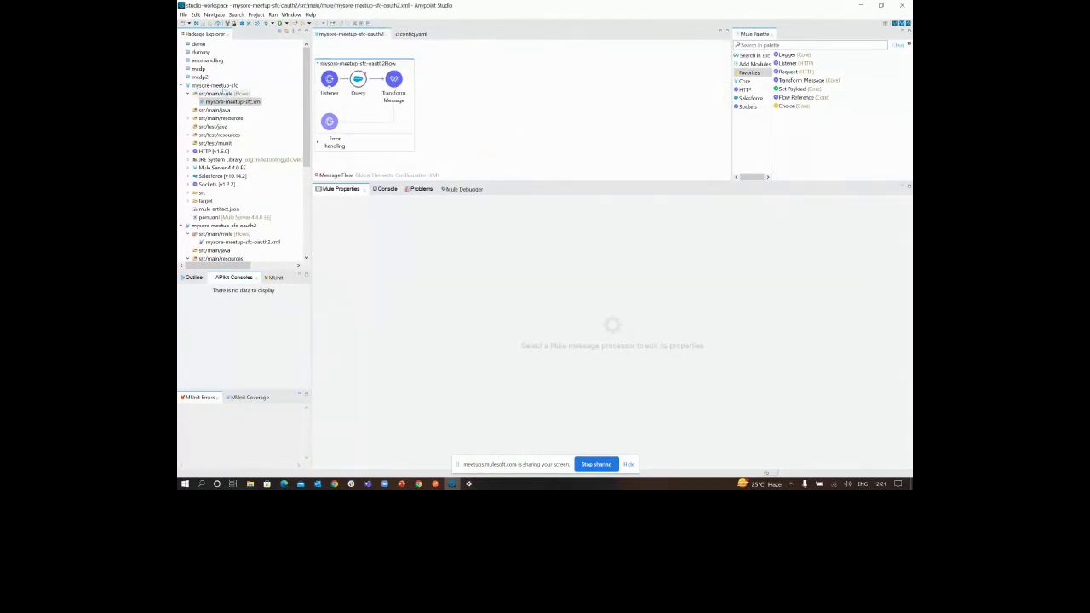
pyautogui.rightClick(224, 86)
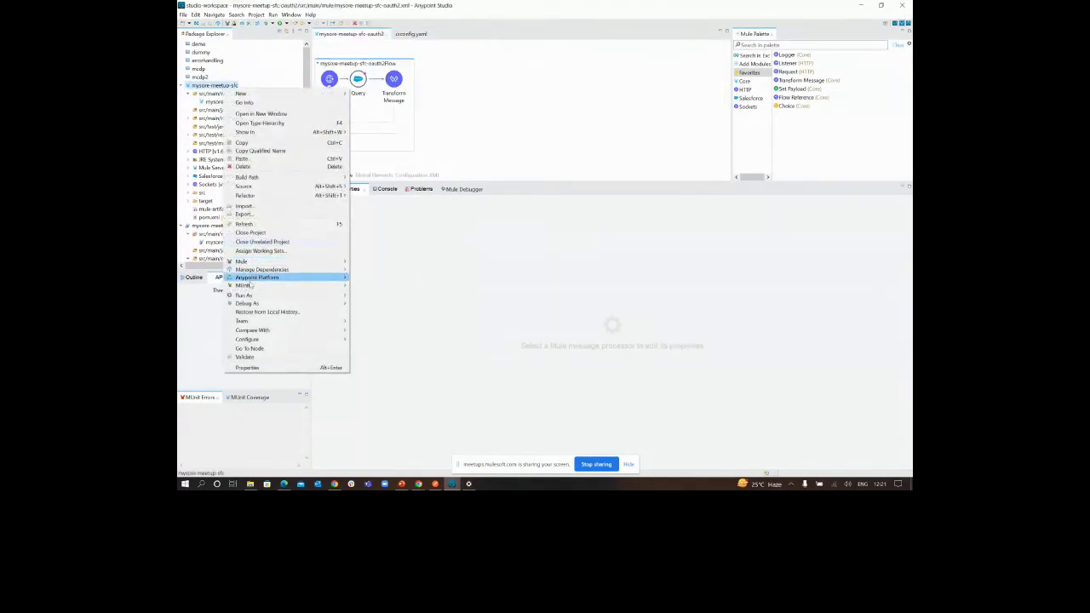
pyautogui.click(250, 232)
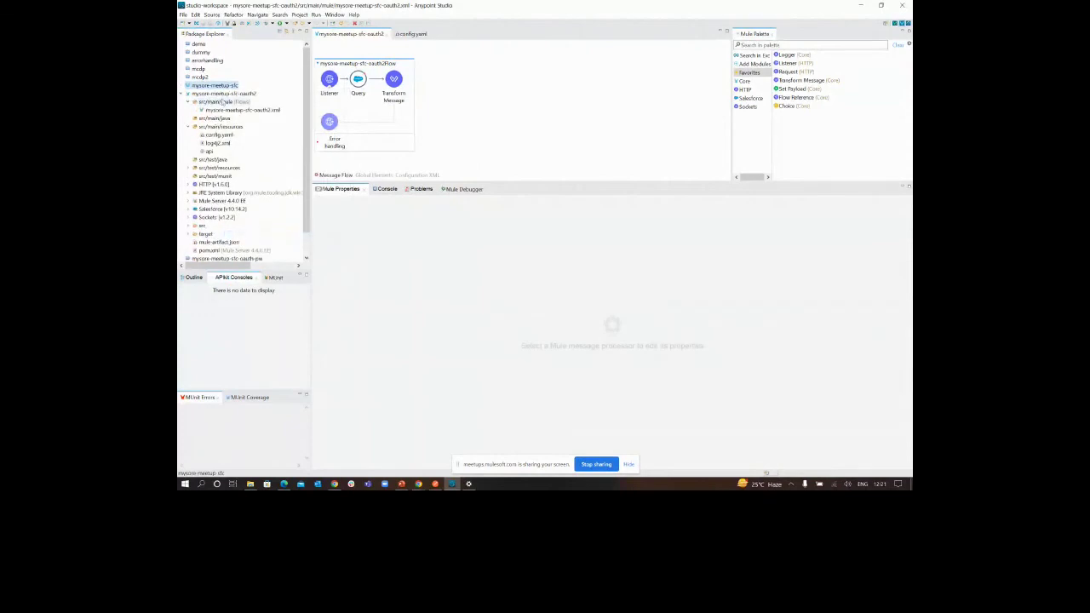
# - Run the mysore-meetup-sfc-oauth2 project again from the canvas
pyautogui.click(453, 103)
pyautogui.rightClick(503, 92)
pyautogui.click(519, 94)
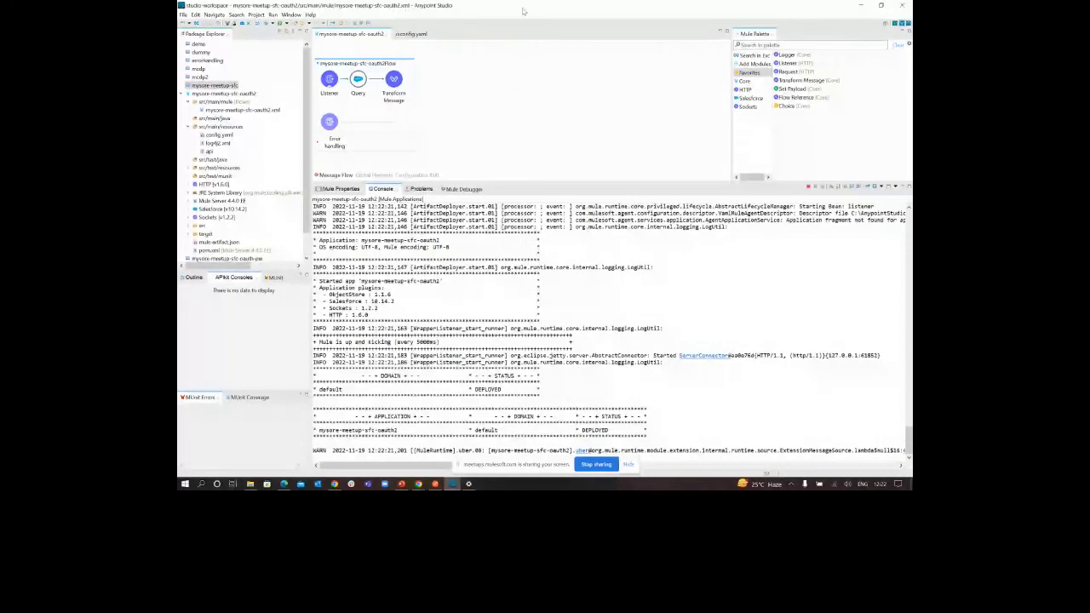
pyautogui.click(284, 484)
pyautogui.click(389, 22)
pyautogui.click(390, 23)
pyautogui.press('Return')
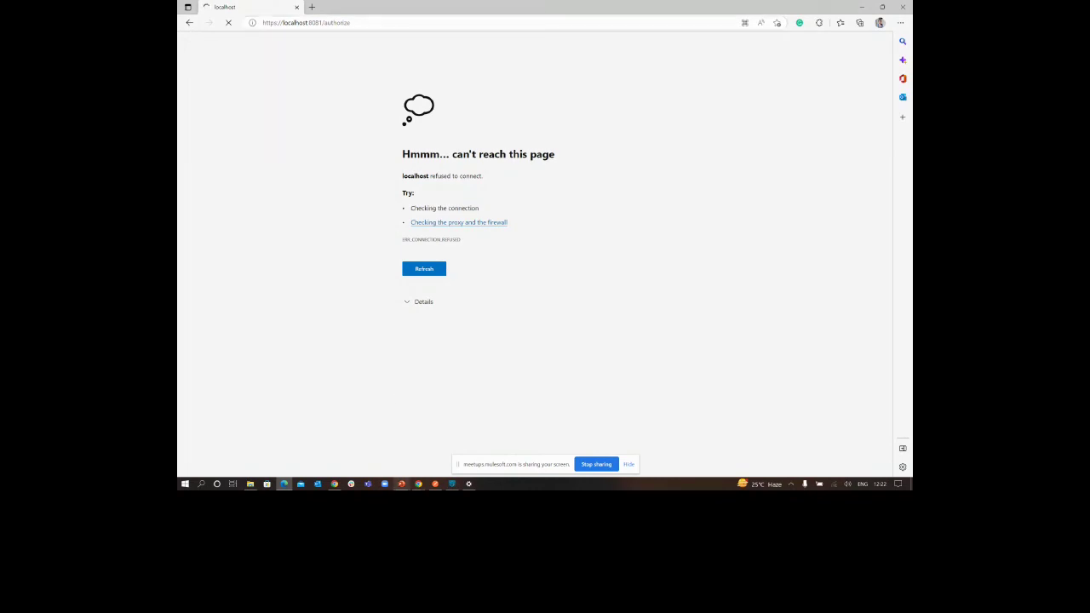
# - Send Postman's query-accounts GET to localhost:8081/accounts, then return to Anypoint Studio
pyautogui.click(435, 484)
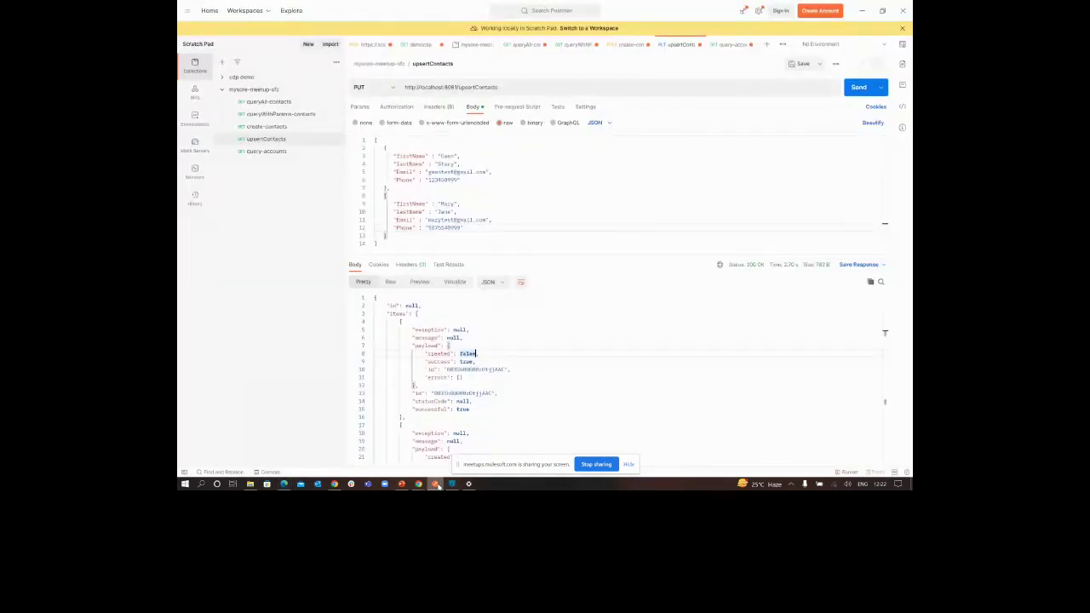
pyautogui.click(267, 151)
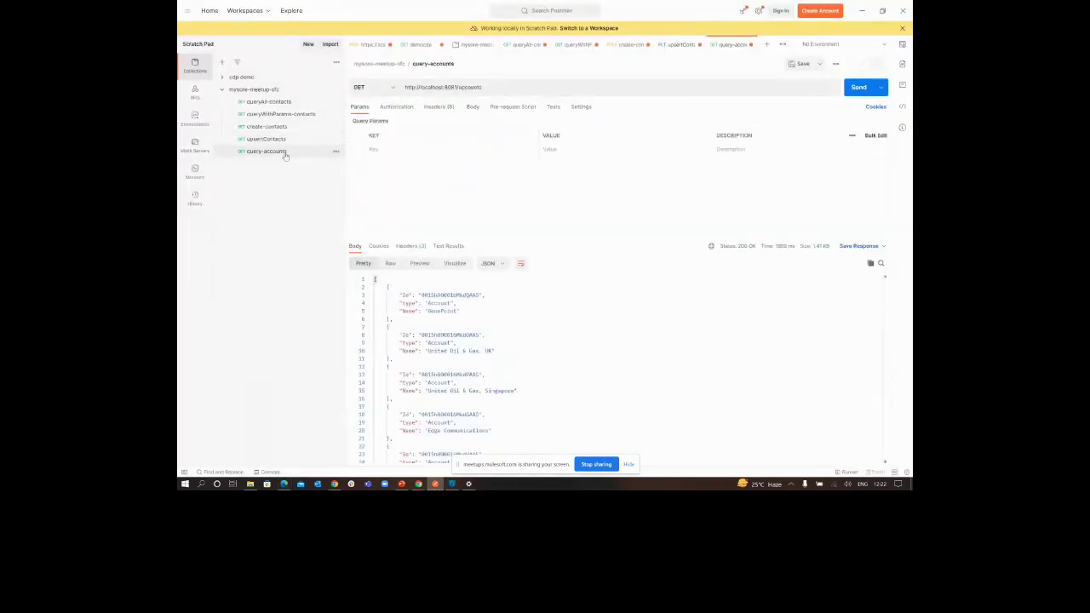
pyautogui.click(858, 87)
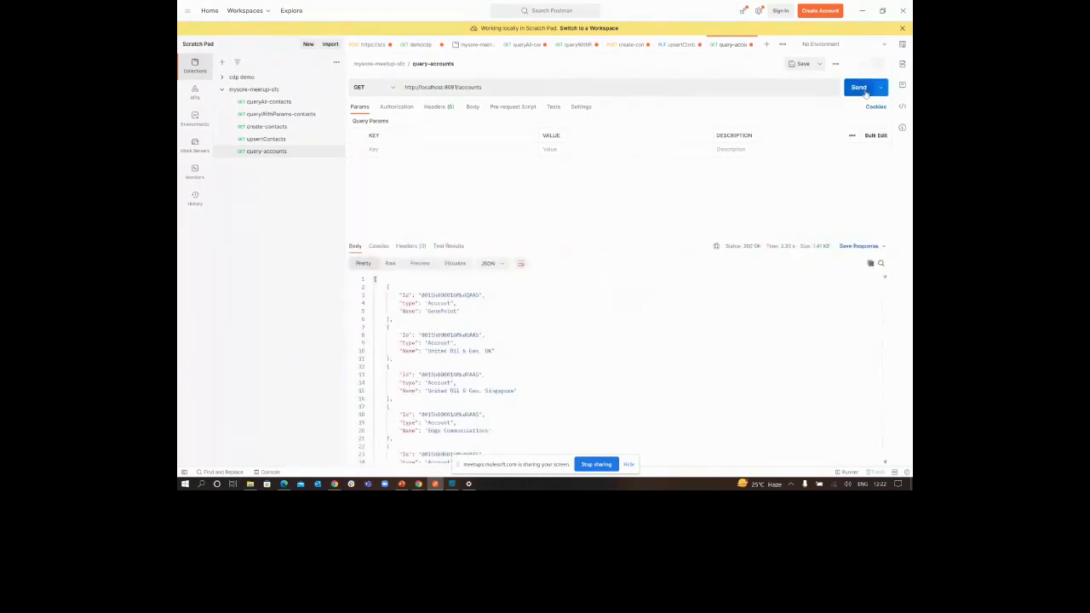
pyautogui.click(453, 484)
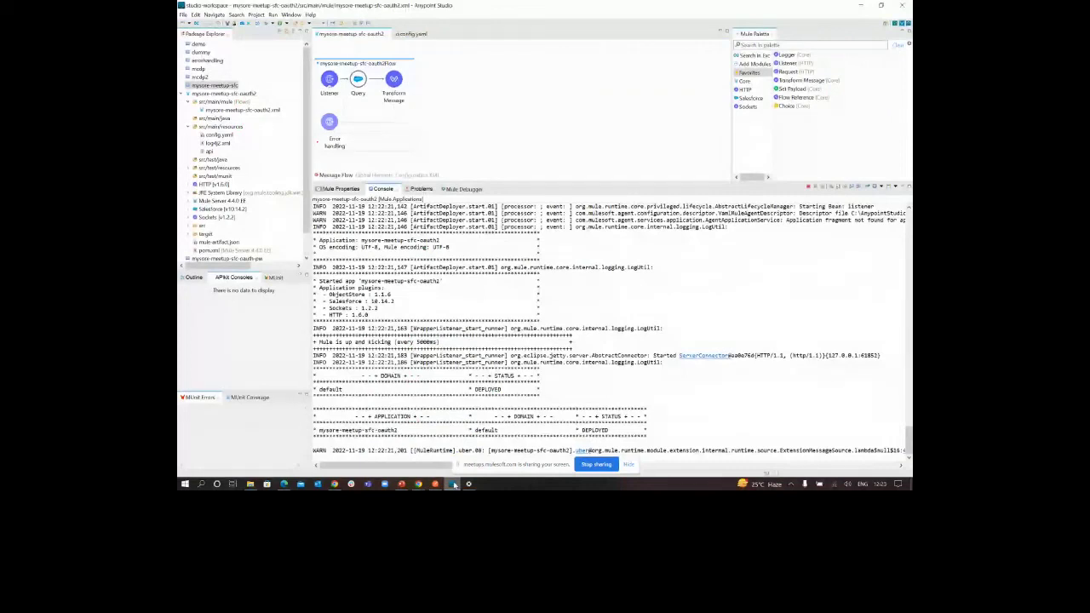
pyautogui.click(285, 484)
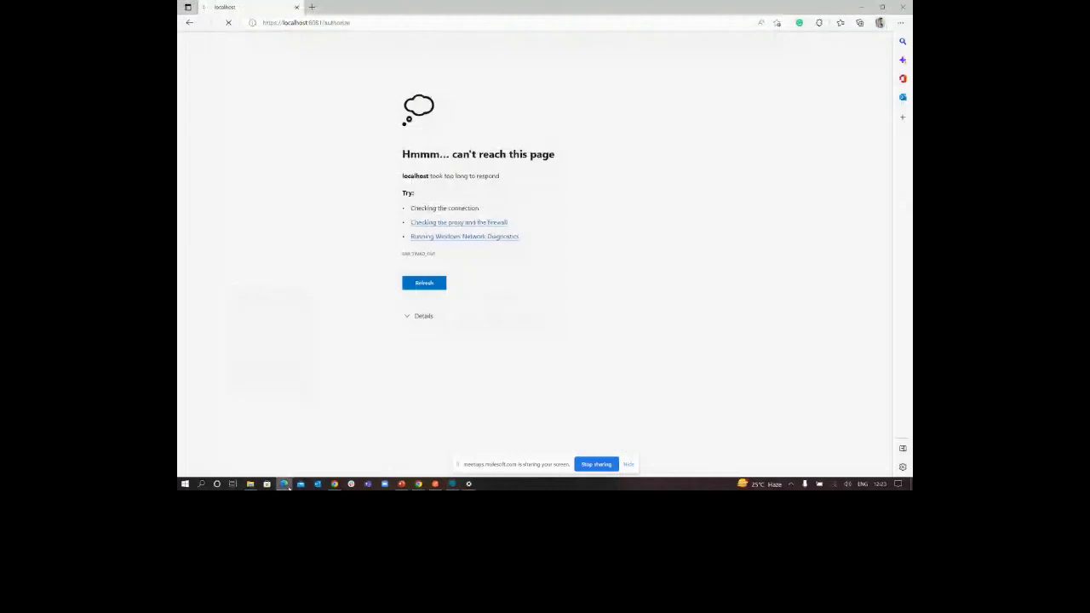
pyautogui.click(285, 484)
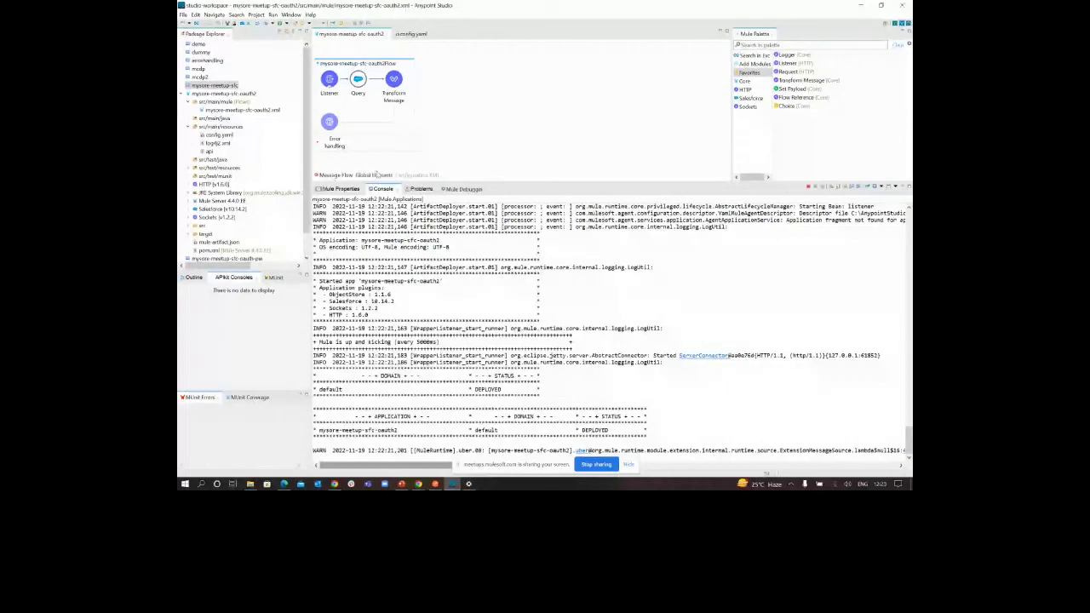
# - Review the Listener and Query settings and the global configuration elements
pyautogui.click(338, 80)
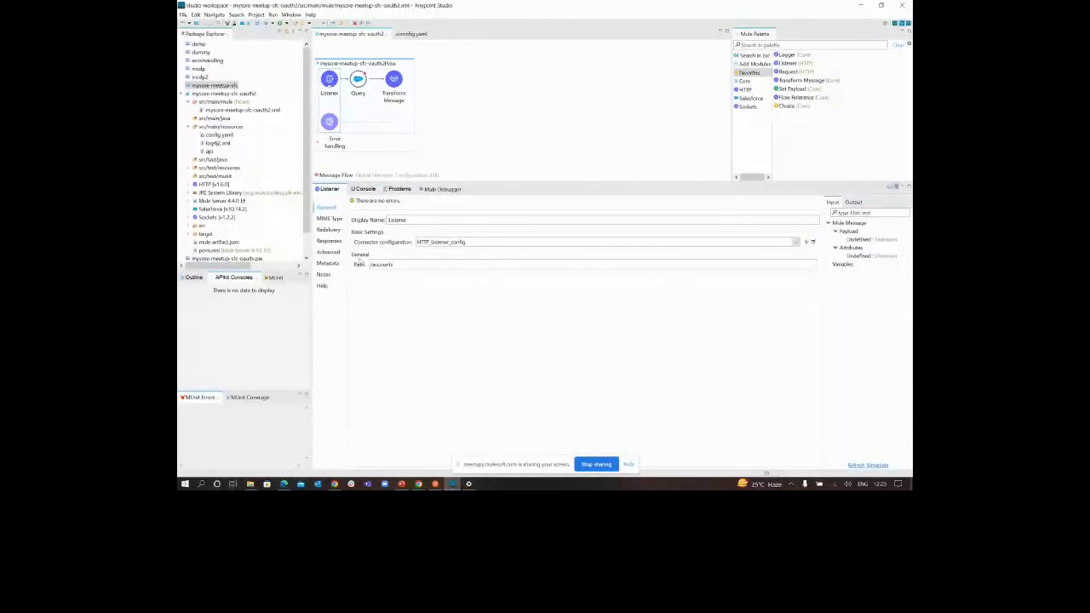
pyautogui.click(358, 79)
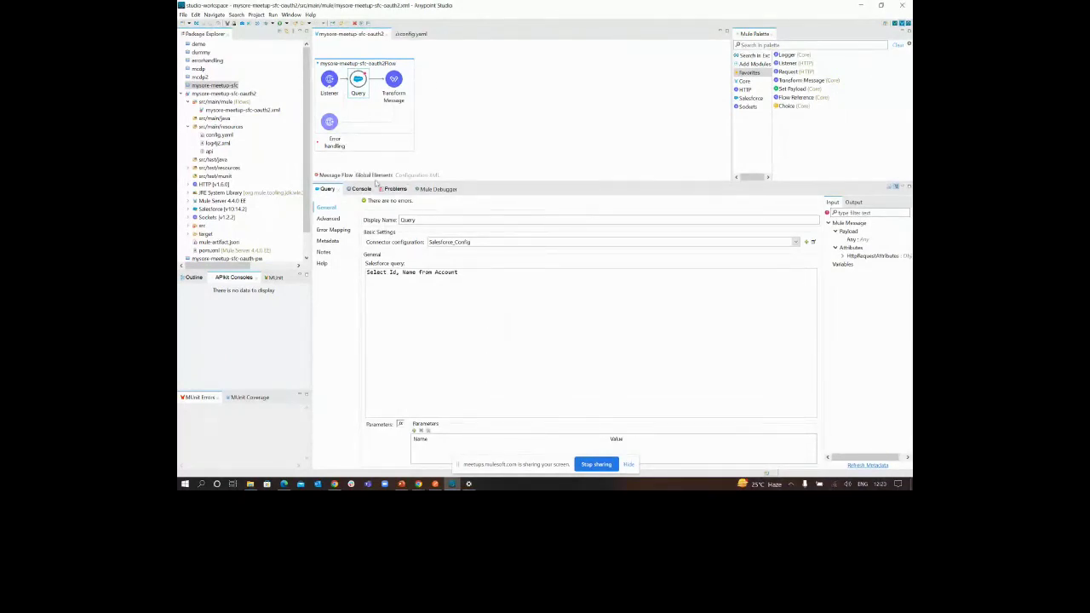
pyautogui.click(373, 175)
pyautogui.click(335, 175)
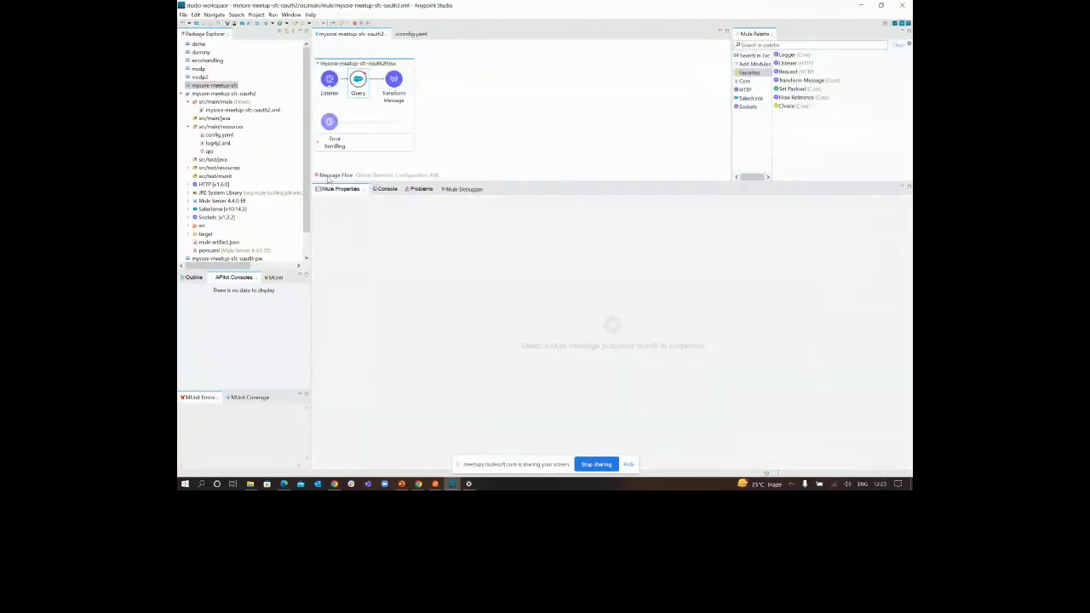
pyautogui.click(420, 191)
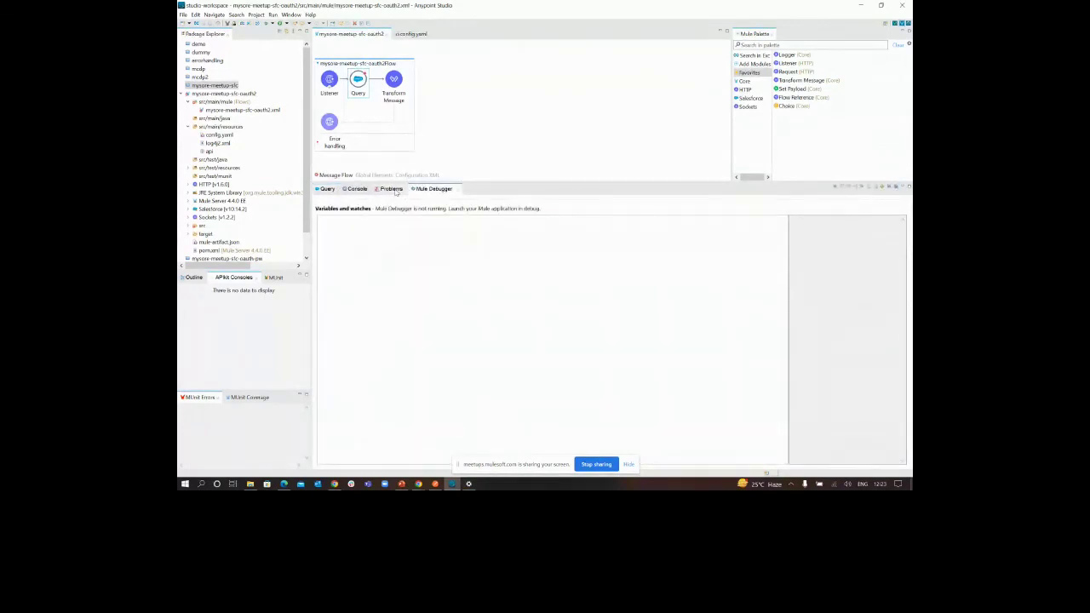
# - Select the 'Address already in use: bind' problem and narrow Description, widen Resource columns
pyautogui.click(391, 189)
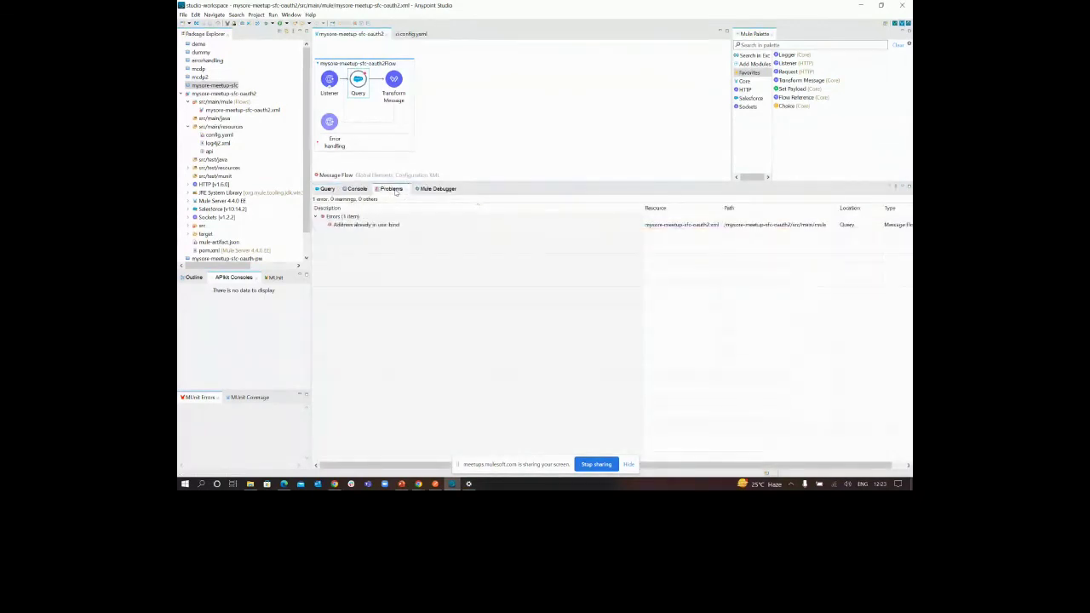
pyautogui.click(367, 224)
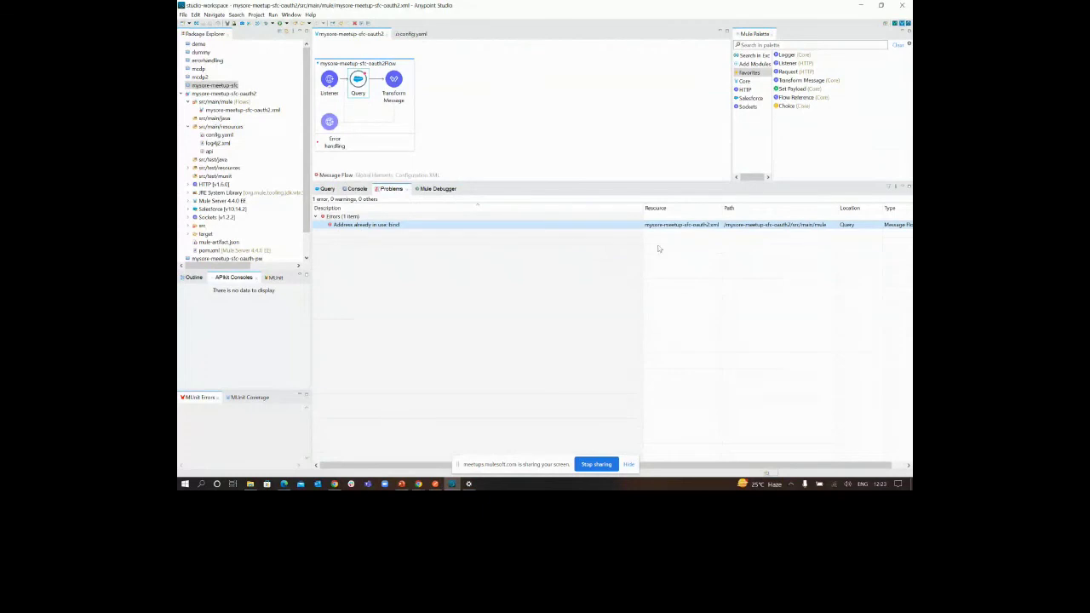
pyautogui.moveTo(643, 209); pyautogui.dragTo(556, 211)
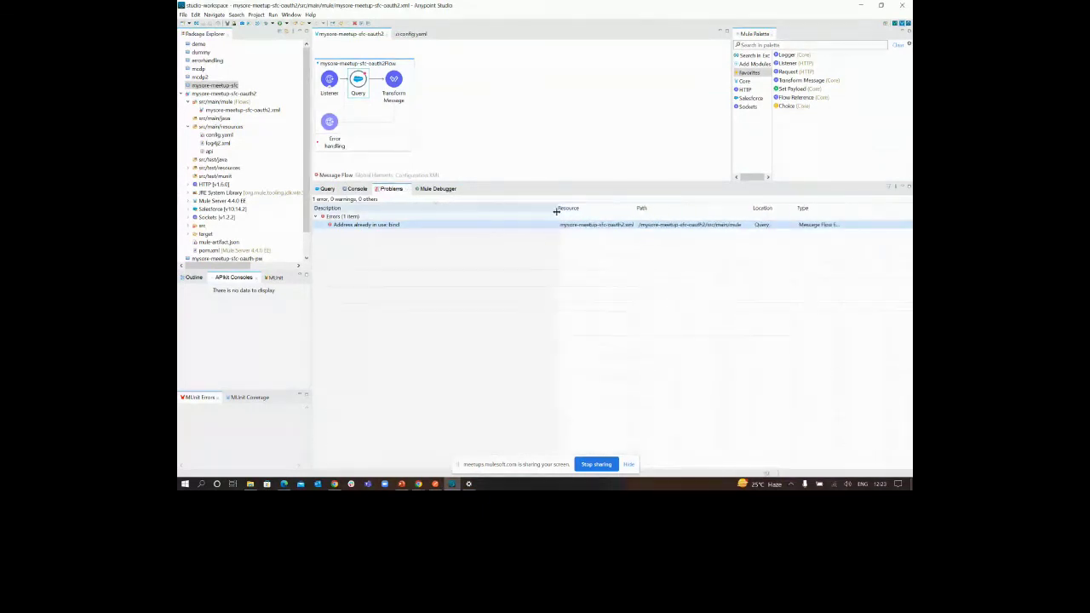
pyautogui.moveTo(630, 210)
pyautogui.mouseDown()
pyautogui.moveTo(768, 209)
pyautogui.moveTo(649, 211)
pyautogui.mouseUp()
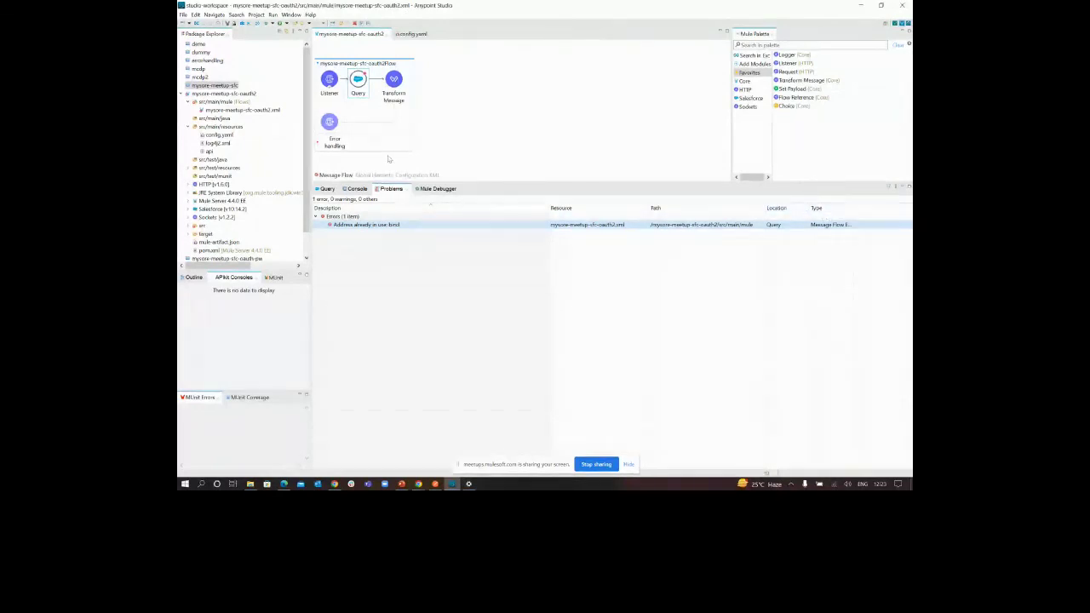
pyautogui.click(332, 177)
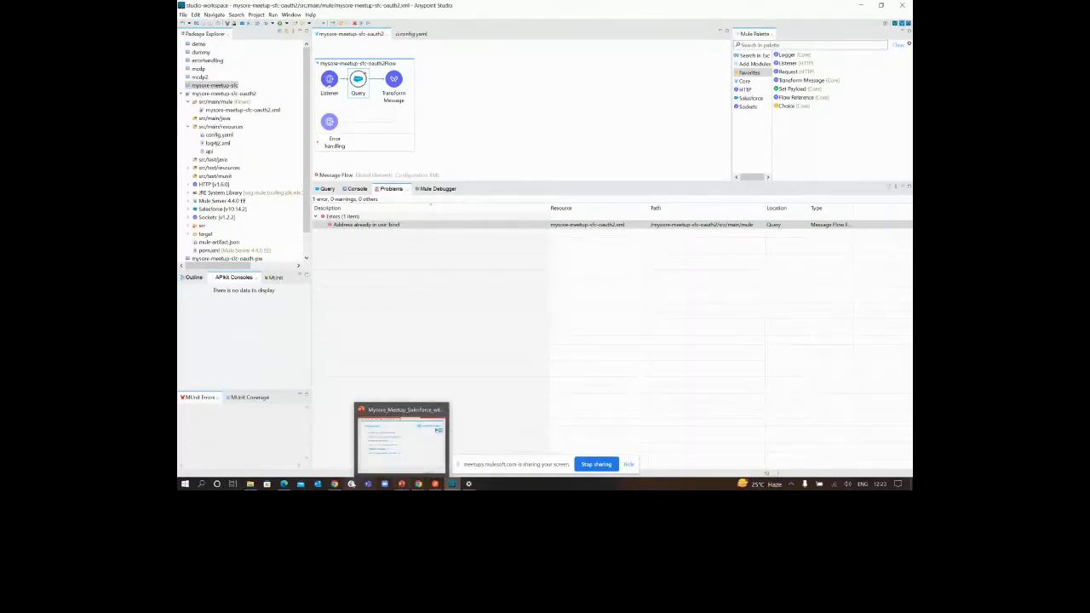
# - Resend query-accounts in Postman and enlarge the 200 OK accounts response, then return to Studio
pyautogui.click(435, 483)
pyautogui.click(857, 88)
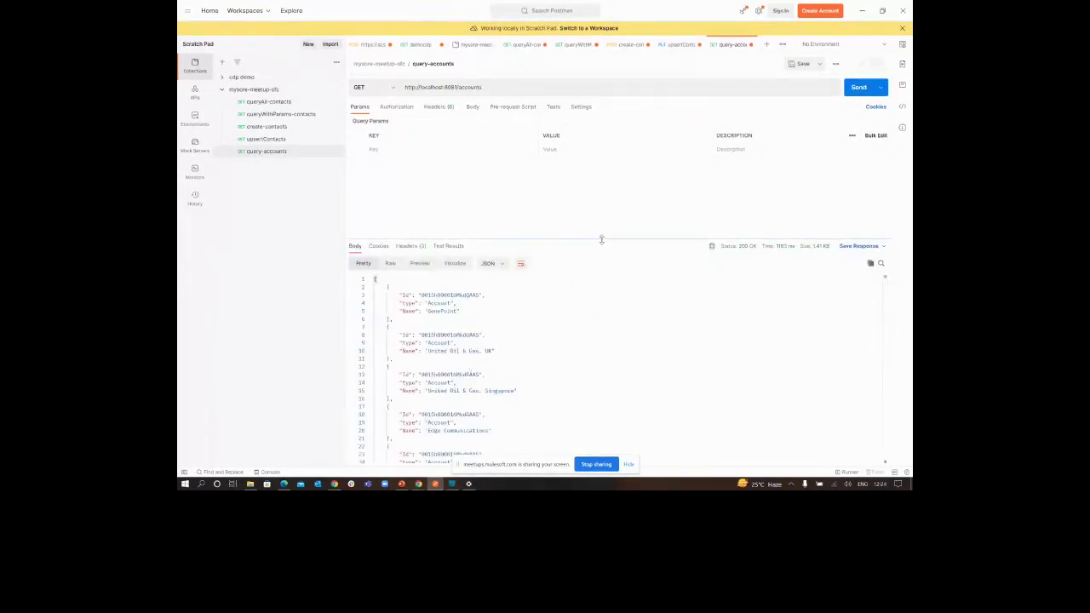
pyautogui.moveTo(601, 239); pyautogui.dragTo(599, 189)
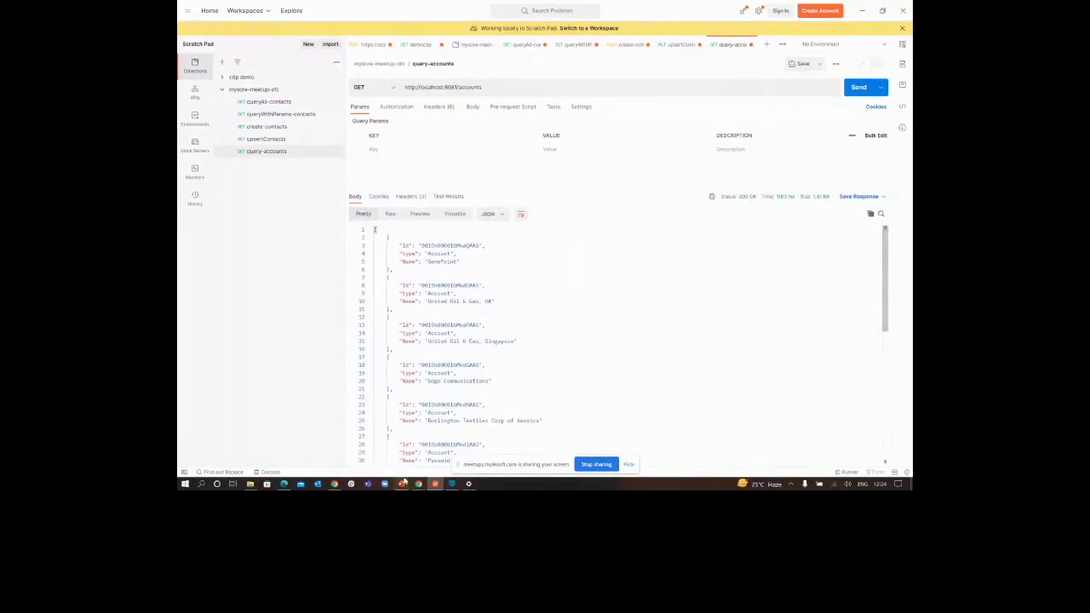
pyautogui.click(451, 483)
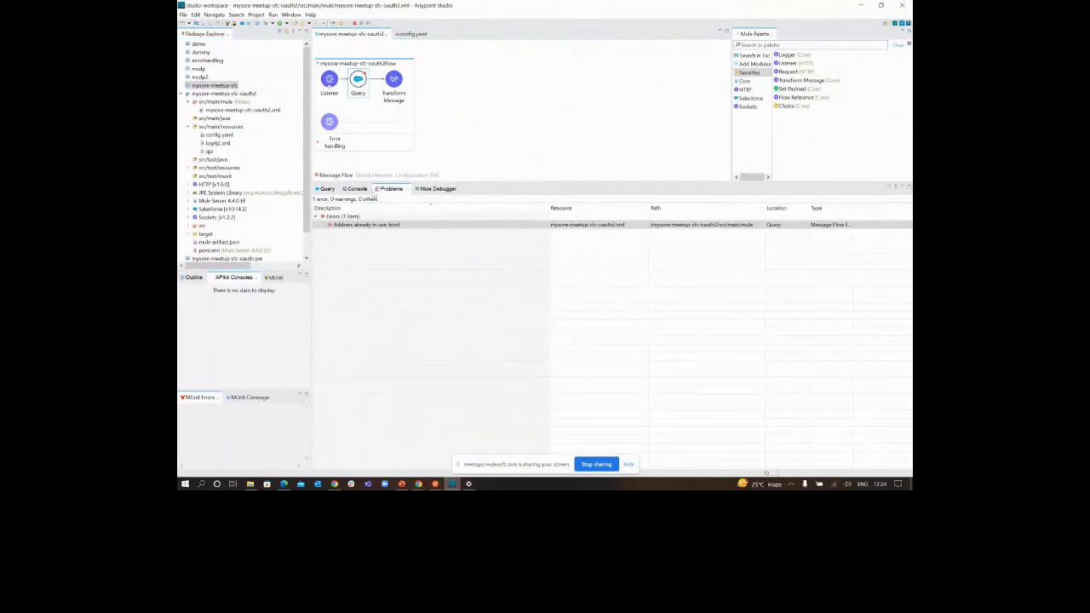
# - Review the Mule runtime deployment log in the Console
pyautogui.click(357, 189)
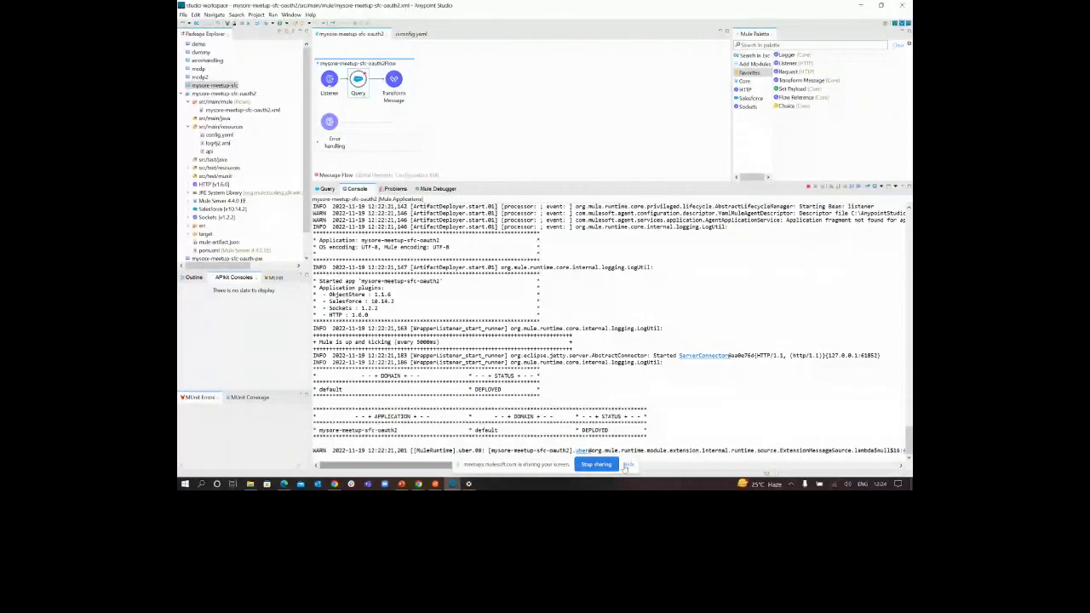
pyautogui.click(627, 464)
pyautogui.click(628, 467)
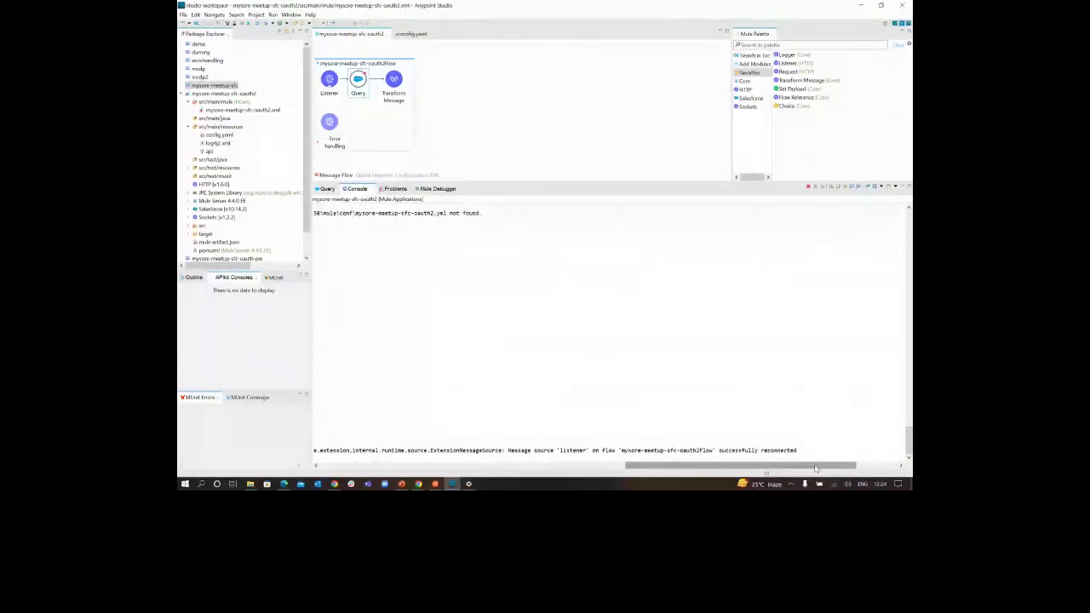
pyautogui.moveTo(815, 468); pyautogui.dragTo(632, 481)
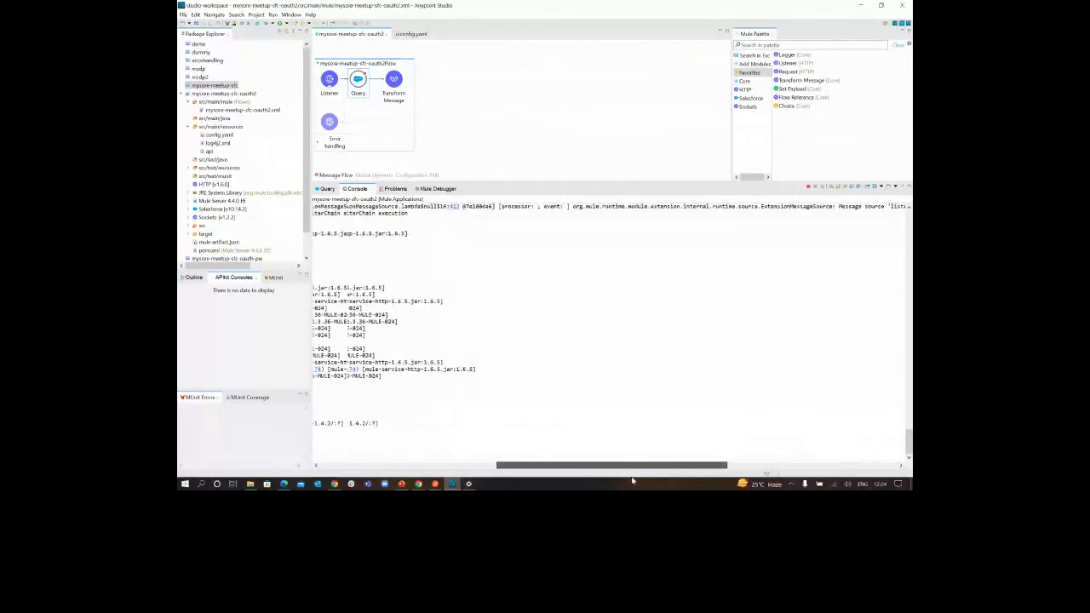
# - Resend the accounts request in Postman, then check Global Elements and the problems list
pyautogui.hotkey('alt', 'Tab')
pyautogui.click(855, 92)
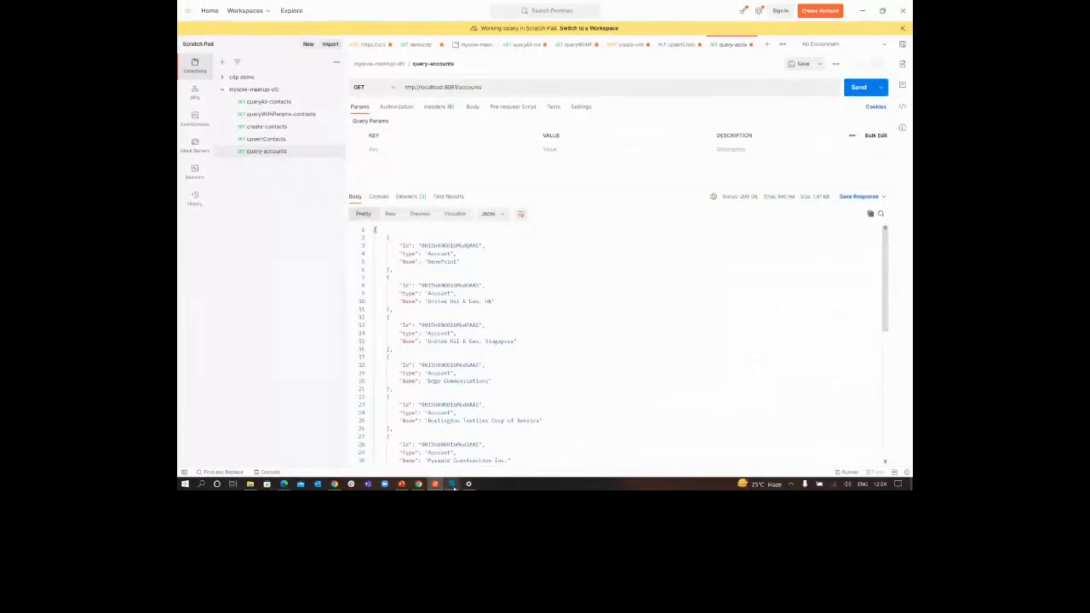
pyautogui.click(452, 484)
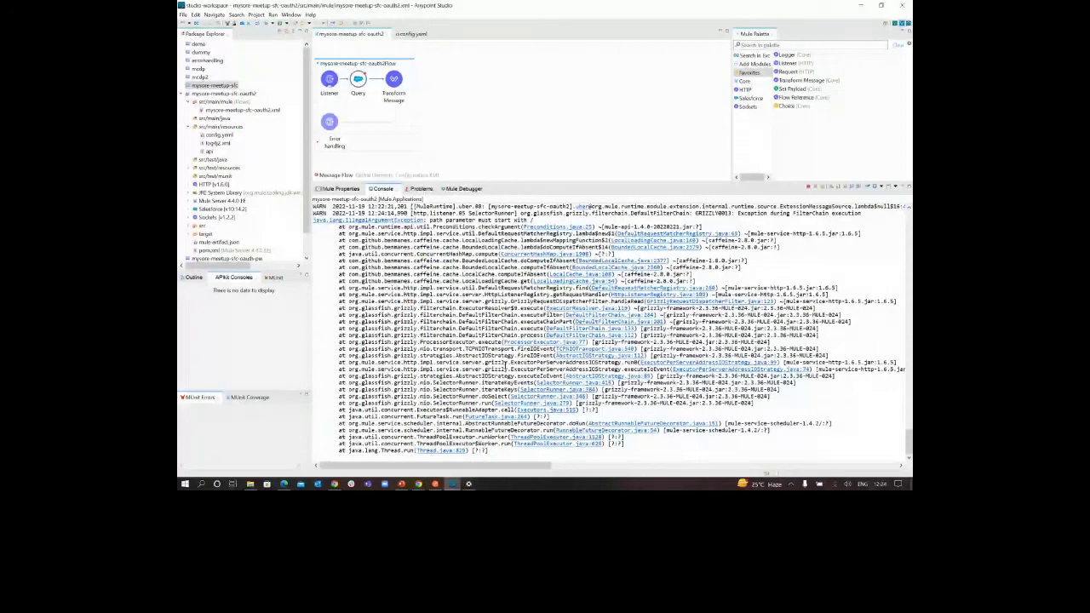
pyautogui.click(366, 175)
pyautogui.click(336, 175)
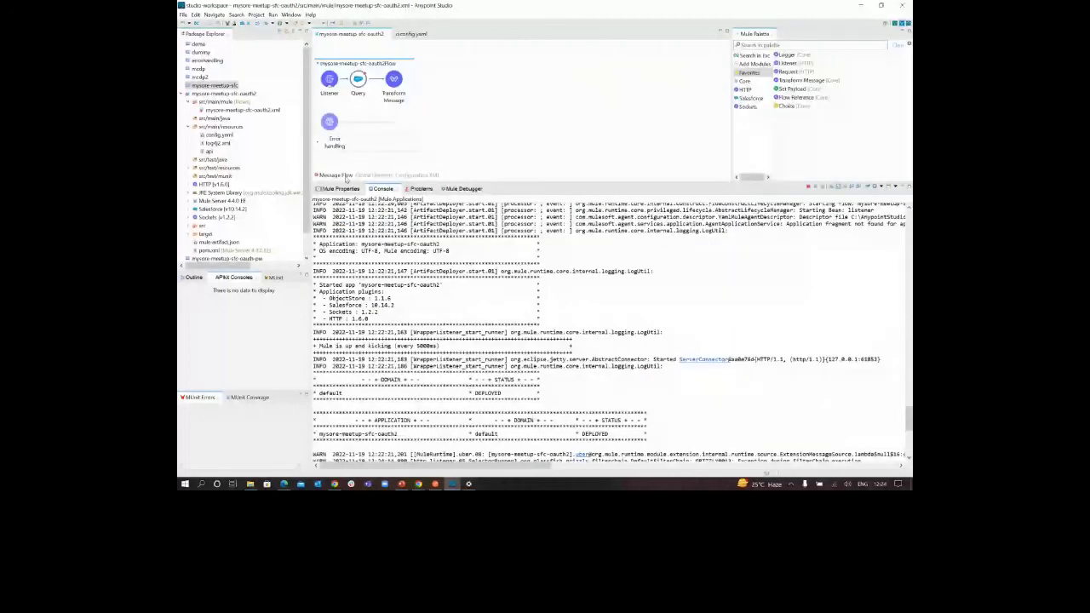
pyautogui.click(420, 189)
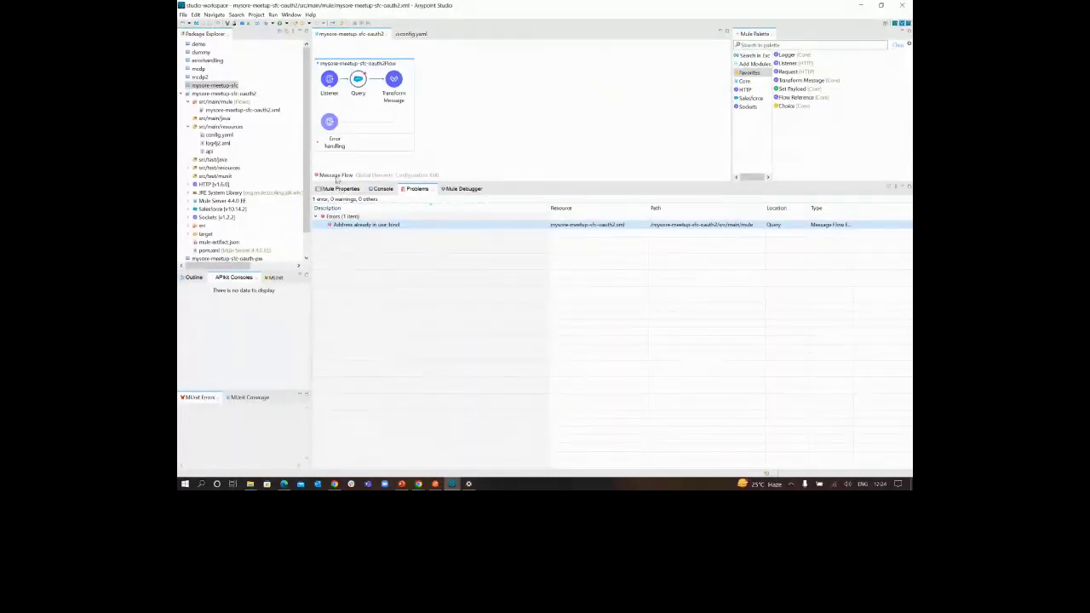
# - Review and confirm the Query's OAuth v2.0 Salesforce Config settings
pyautogui.click(373, 174)
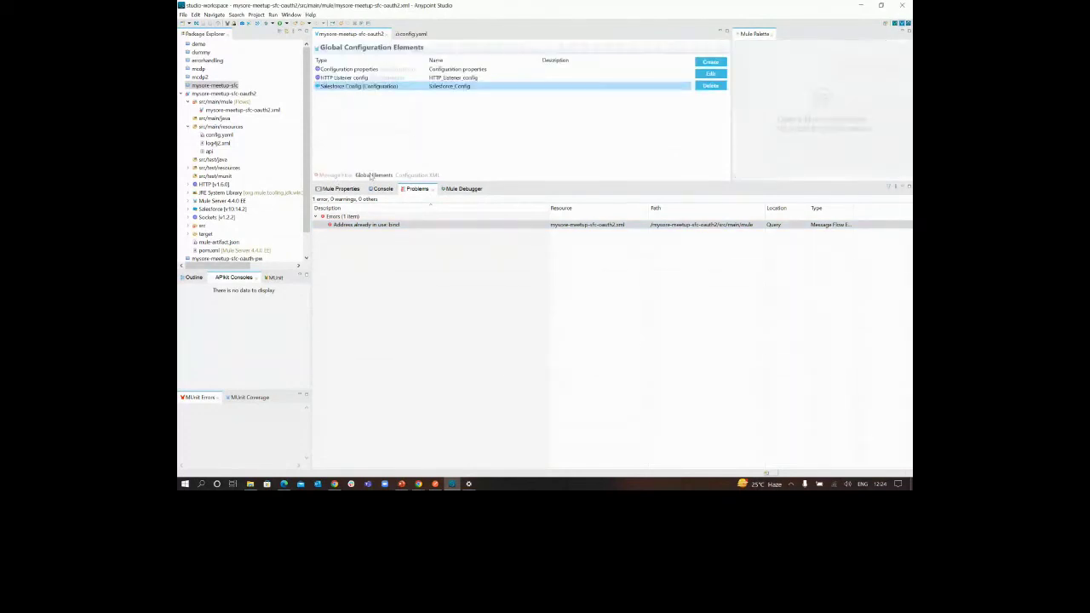
pyautogui.click(334, 174)
pyautogui.click(359, 80)
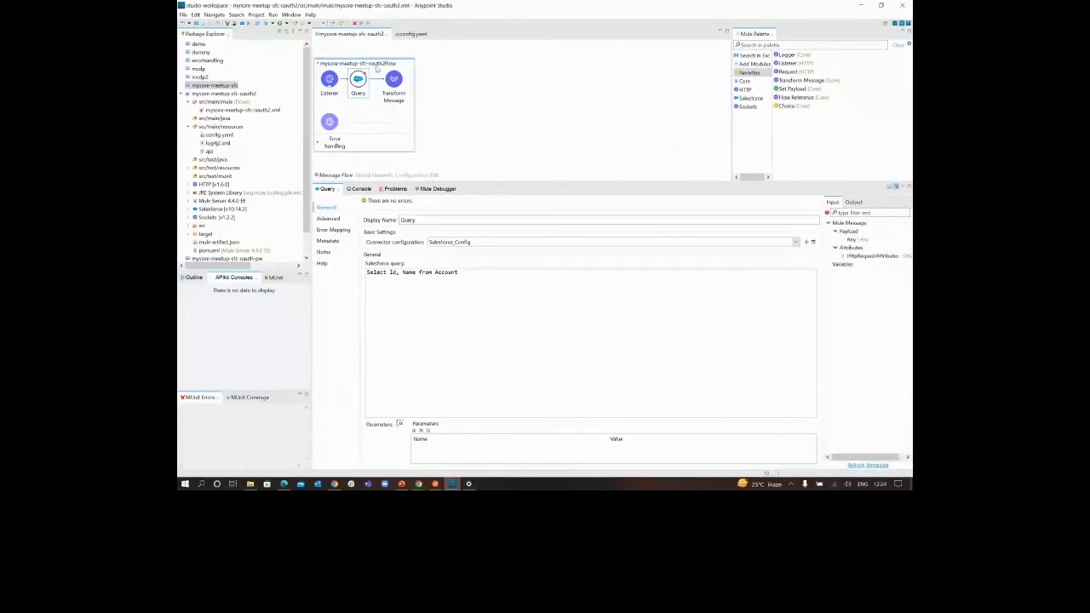
pyautogui.click(813, 242)
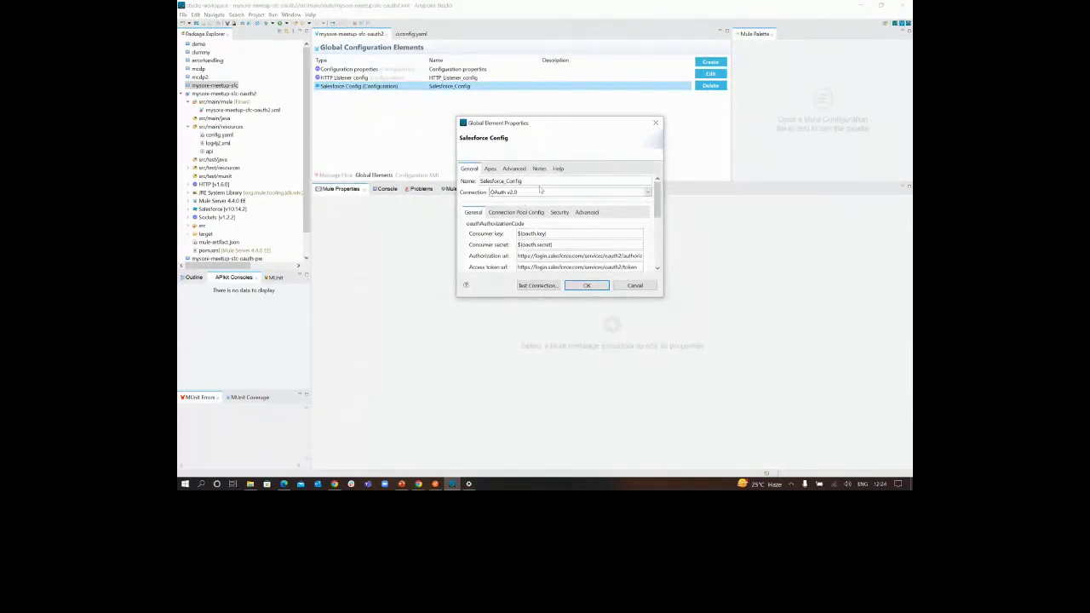
pyautogui.moveTo(659, 211); pyautogui.dragTo(668, 163)
pyautogui.click(596, 288)
# - Check the Postman response, then view the Listener's /accounts path and select the oauth2 project
pyautogui.click(436, 483)
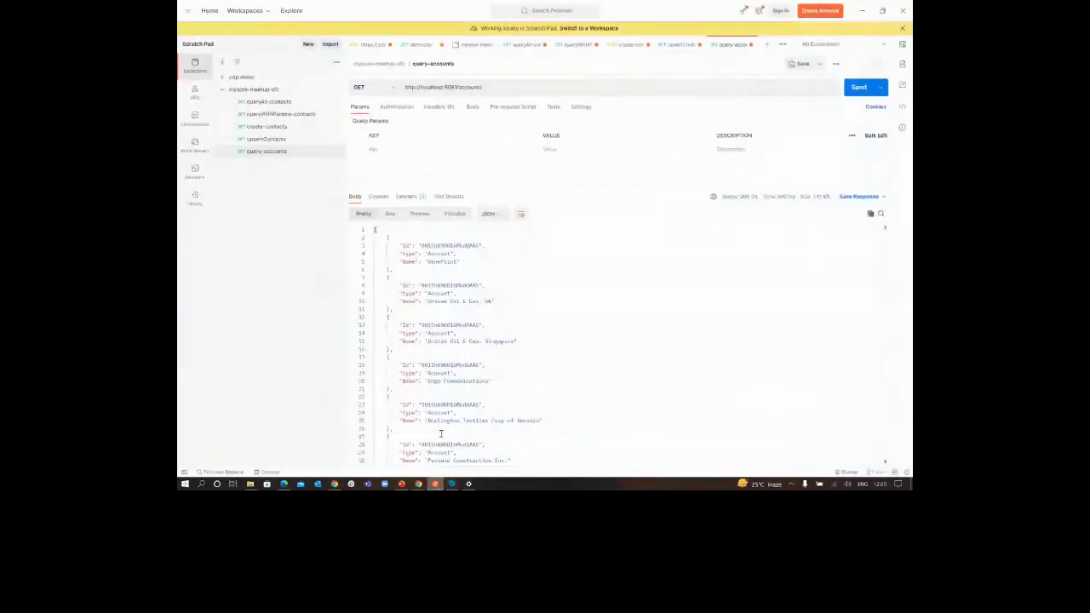
pyautogui.click(451, 484)
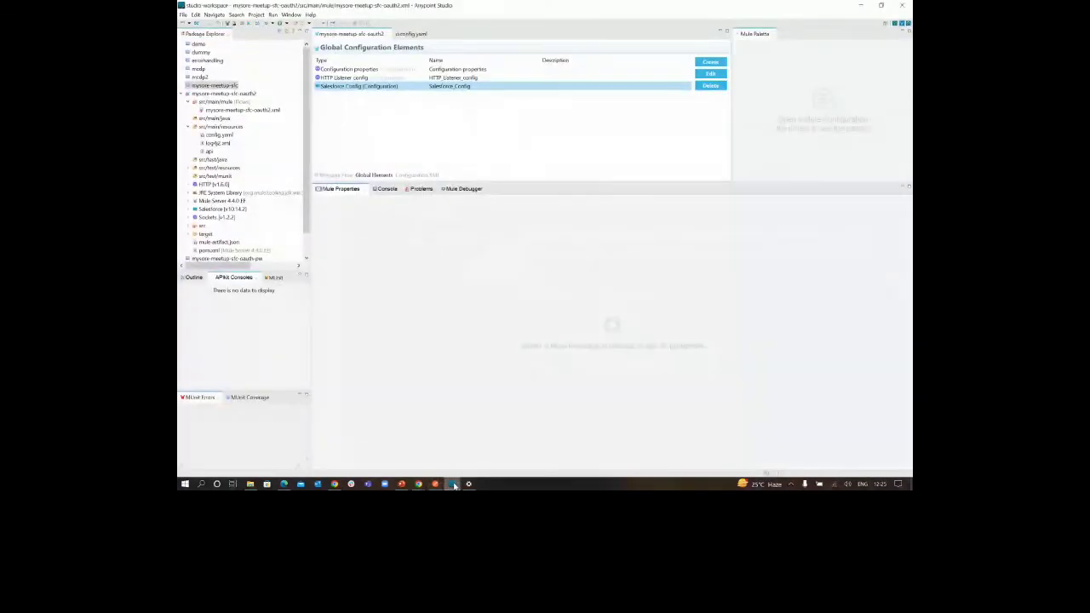
pyautogui.click(335, 175)
pyautogui.click(332, 85)
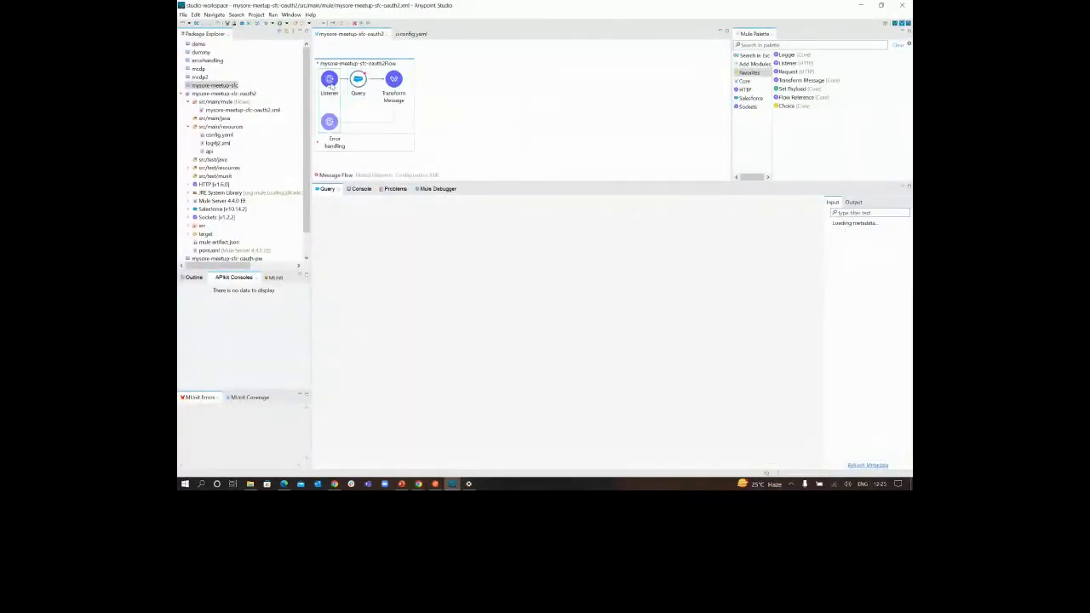
pyautogui.click(453, 100)
pyautogui.click(240, 94)
# - Close the mysore-meetup-sfc-oauth2 project
pyautogui.rightClick(241, 95)
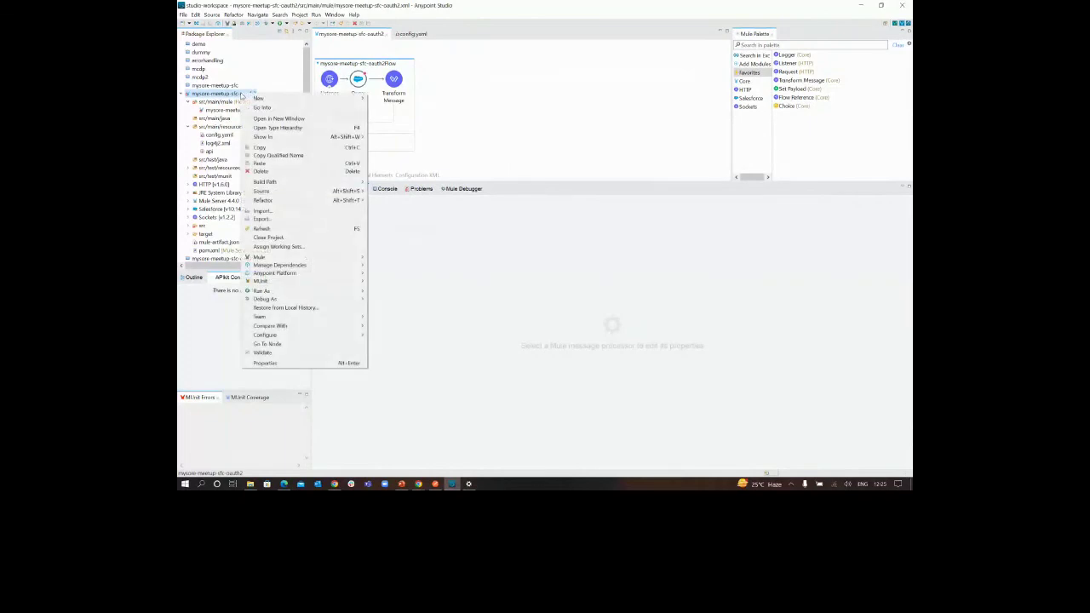
pyautogui.click(466, 79)
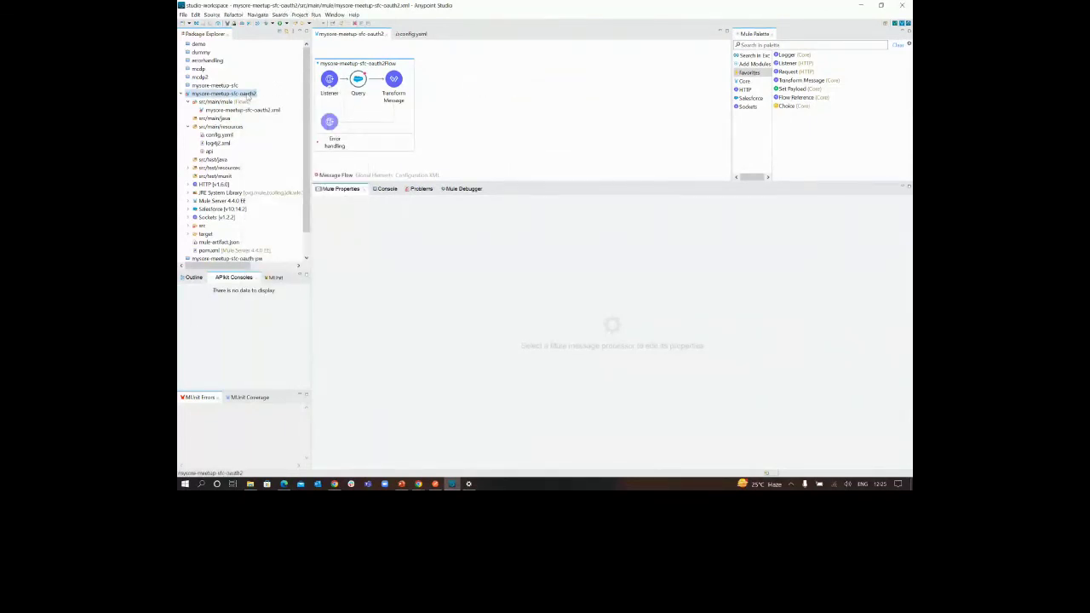
pyautogui.rightClick(247, 95)
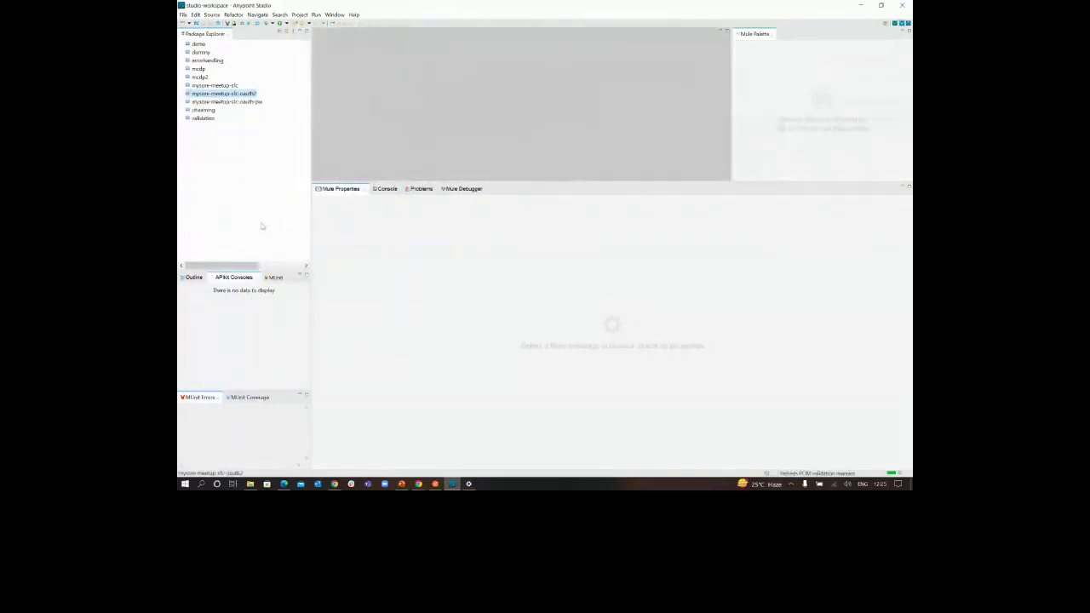
pyautogui.click(243, 103)
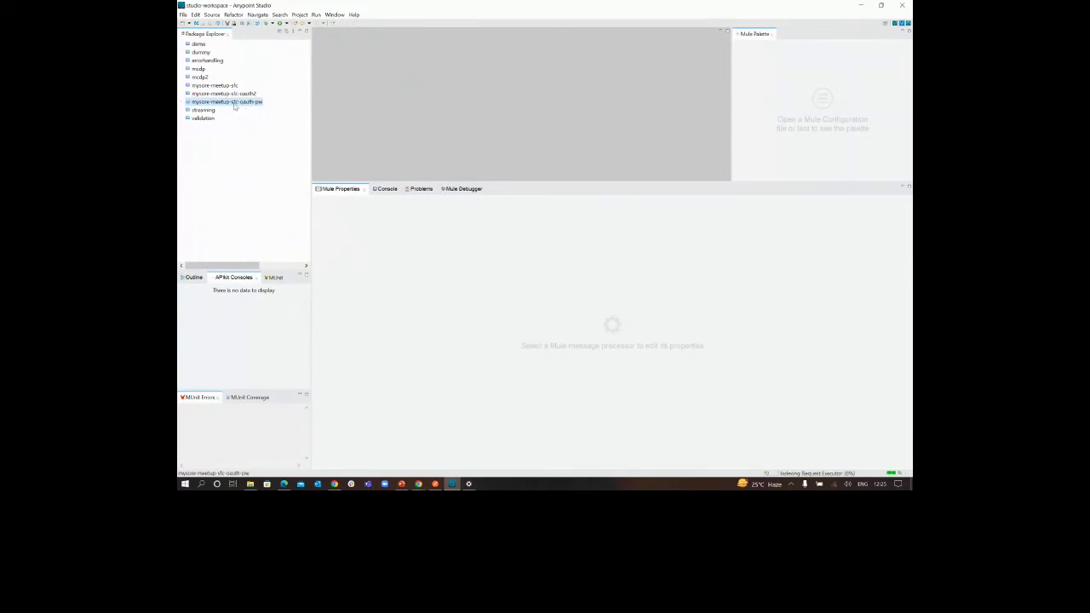
# - Open mysore-meetup-sfc-oauth-pw.xml from the project's src/main/mule folder
pyautogui.click(188, 102)
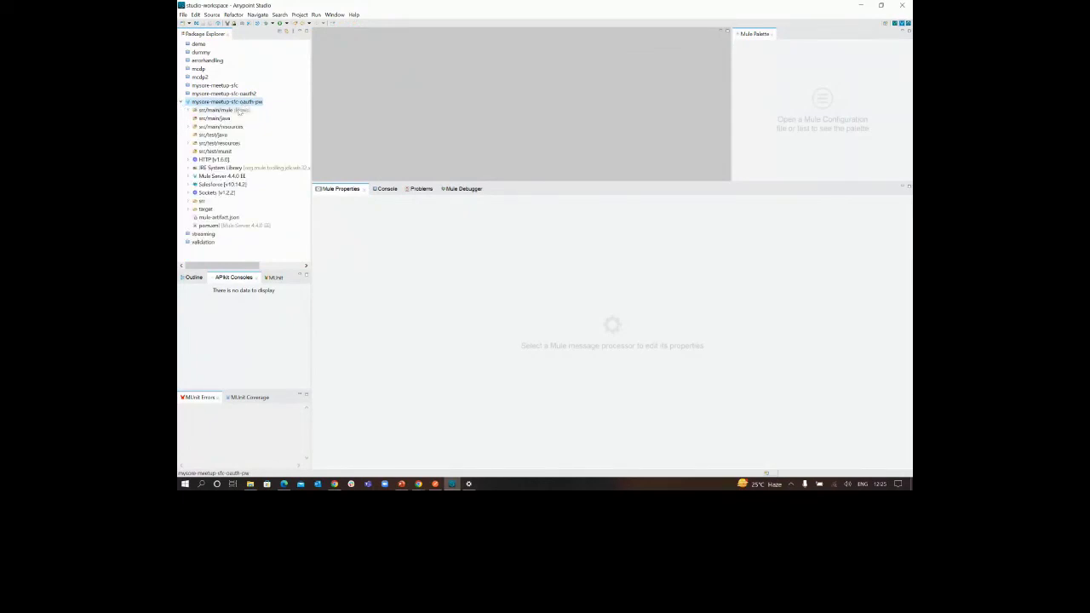
pyautogui.click(194, 110)
pyautogui.doubleClick(244, 119)
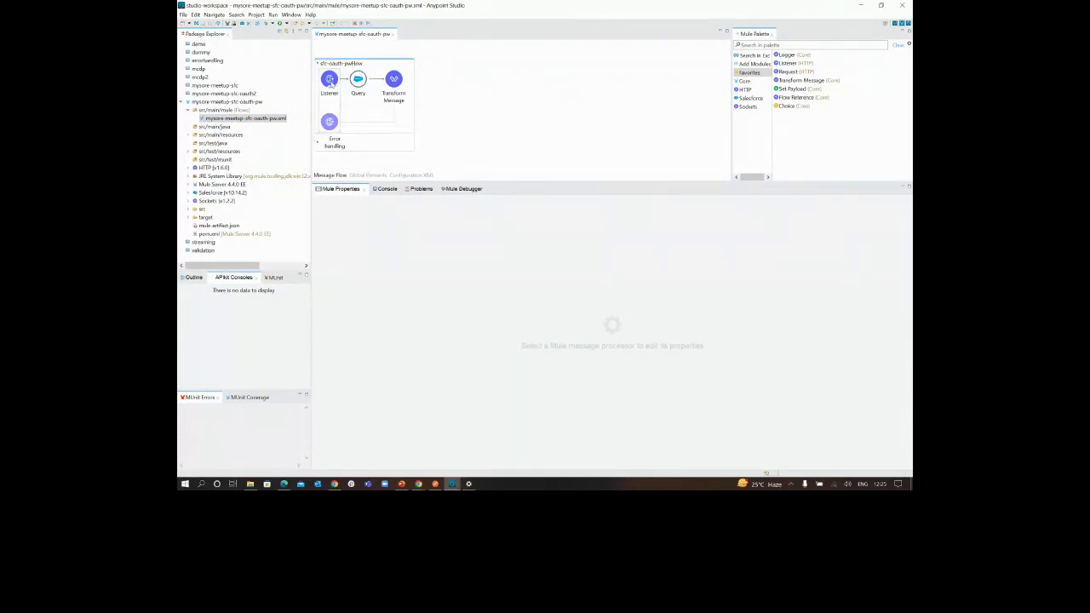
# - Inspect the oauth-pw Listener and Query, then the Salesforce Config's ${oauth.key}, ${oauth.secret}, ${sfdc.token} placeholders
pyautogui.click(330, 81)
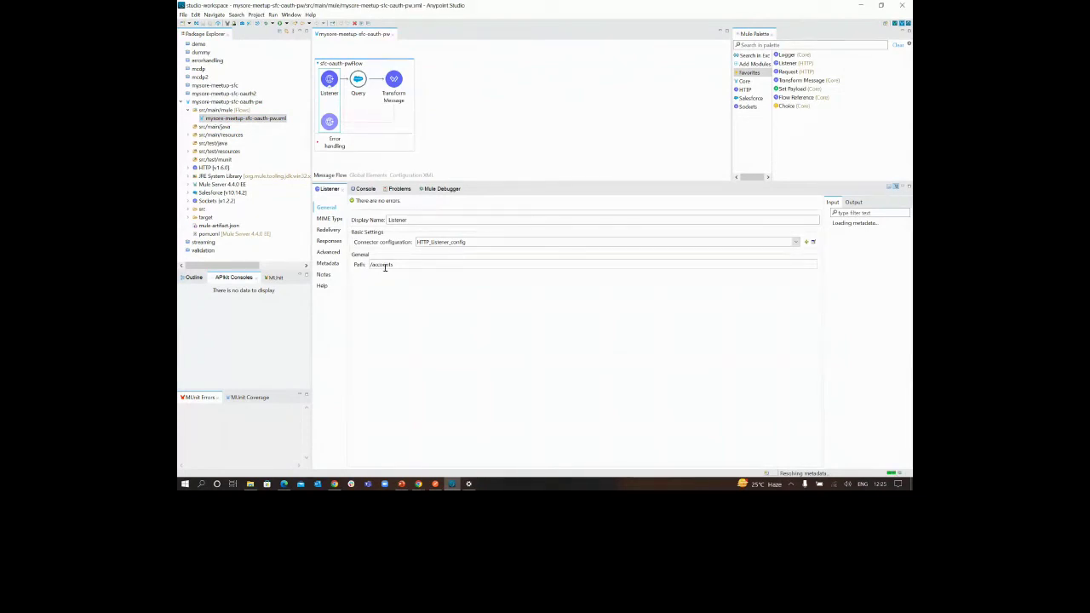
pyautogui.click(359, 80)
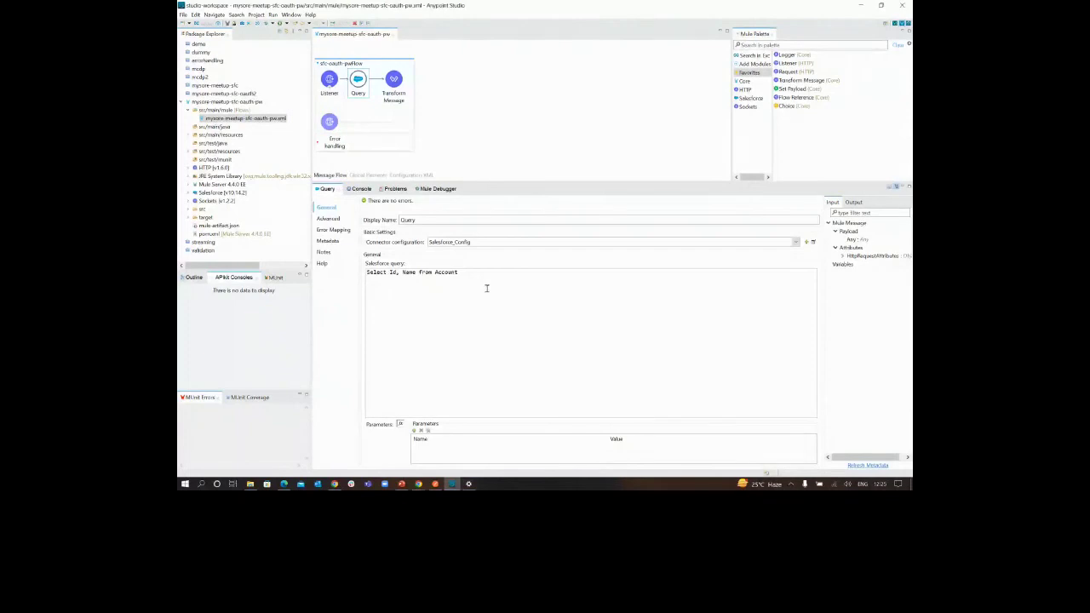
pyautogui.click(813, 243)
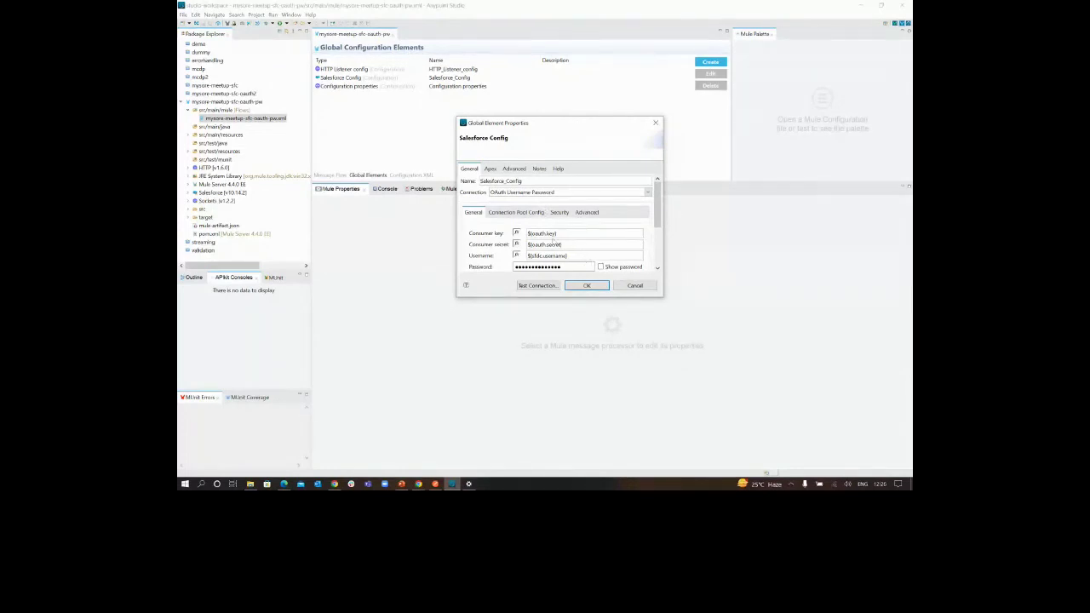
pyautogui.moveTo(657, 200); pyautogui.dragTo(657, 212)
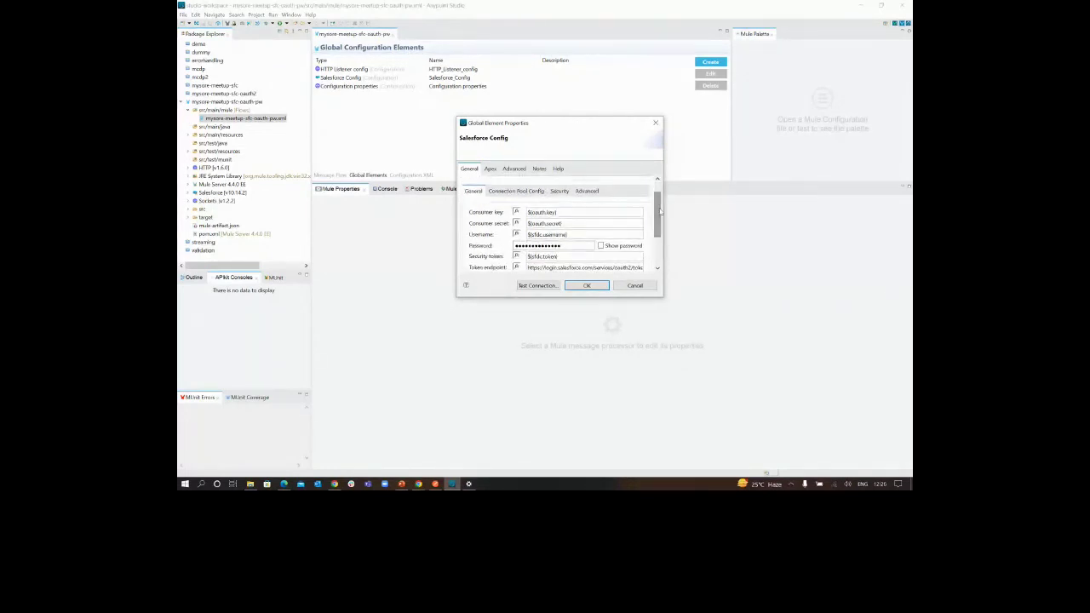